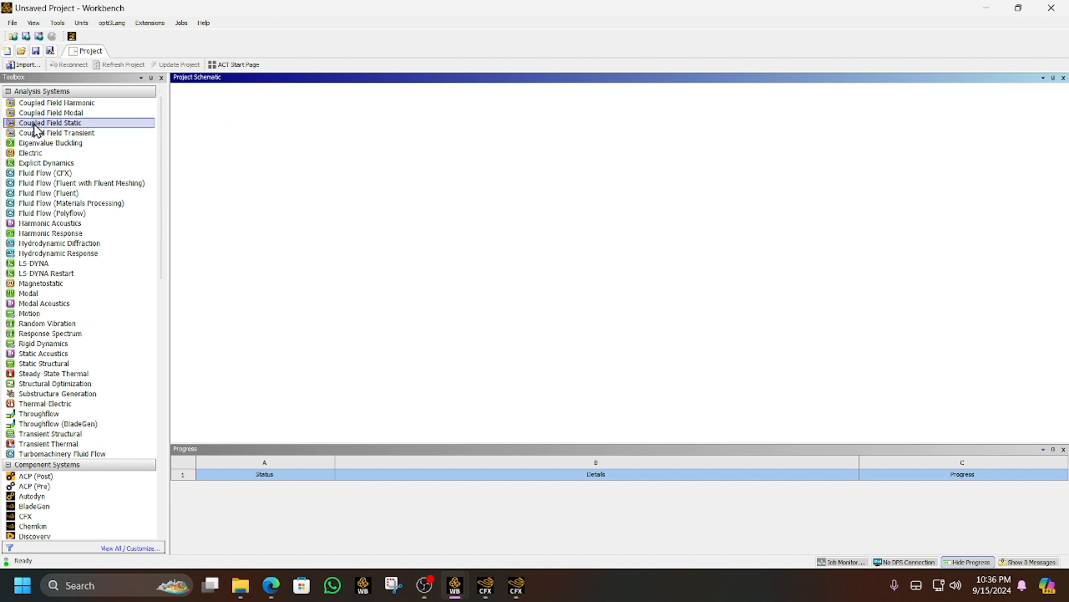
# Add a Fluid Flow (CFX) analysis system to the project schematic
pyautogui.moveTo(10, 177); pyautogui.dragTo(228, 139)
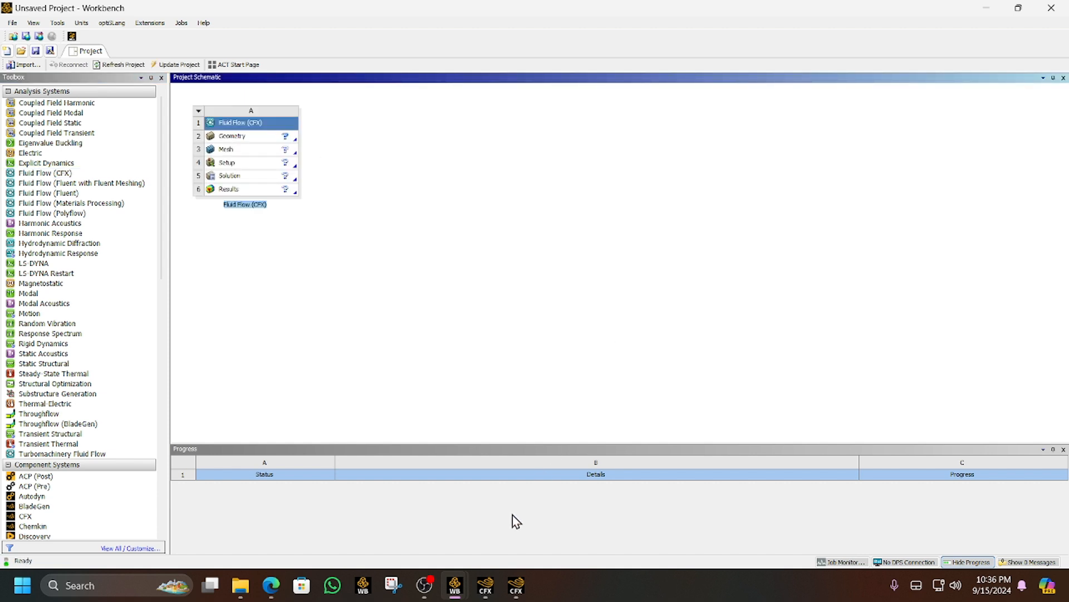
# View the ANSYS CFX 2023 R1 Launcher at full size and close it
pyautogui.click(486, 585)
pyautogui.click(508, 584)
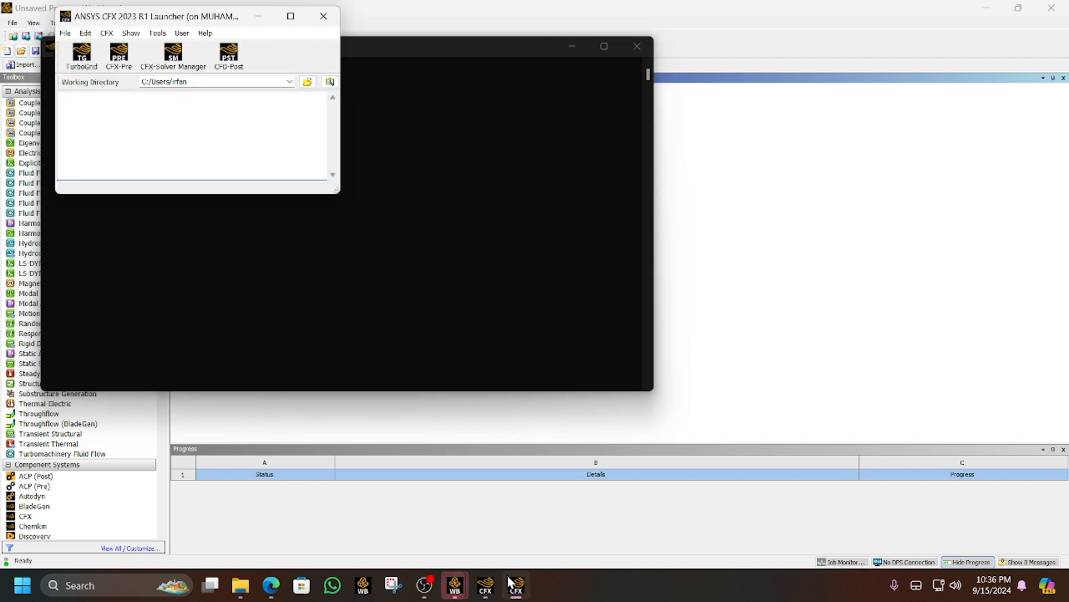
pyautogui.click(287, 18)
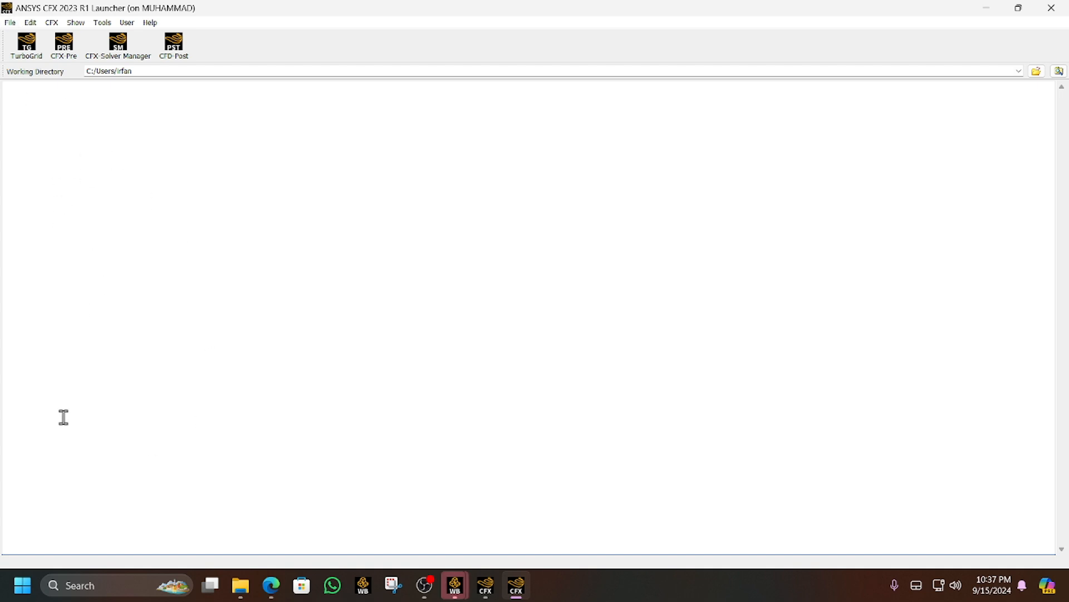
pyautogui.click(1051, 8)
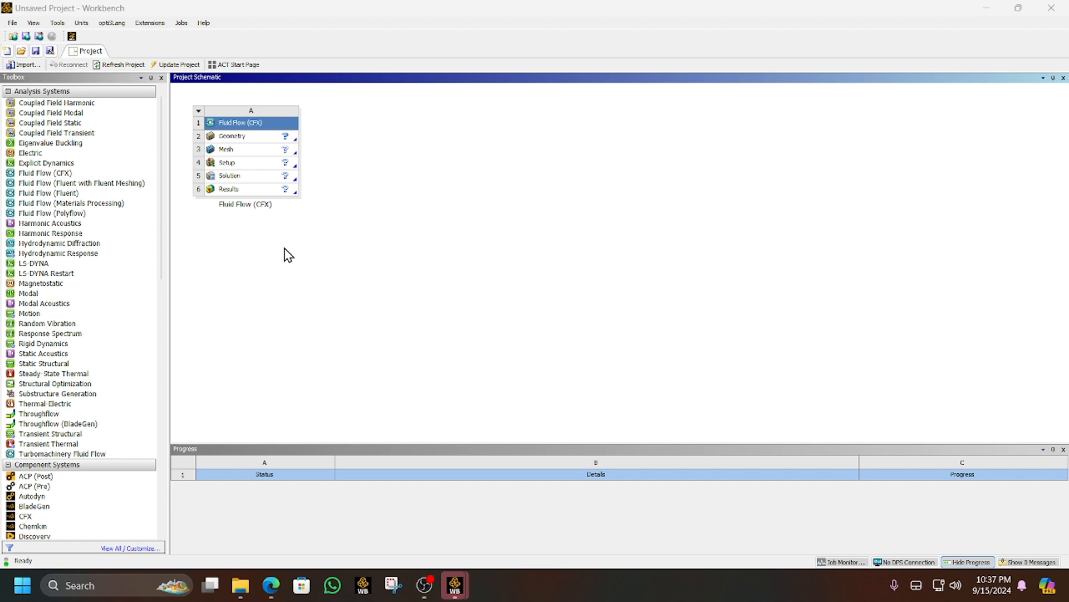
# Import the mixer-static file from the Taturial 1 folder as the geometry of the Fluid Flow (CFX) system
pyautogui.click(279, 139)
pyautogui.rightClick(278, 138)
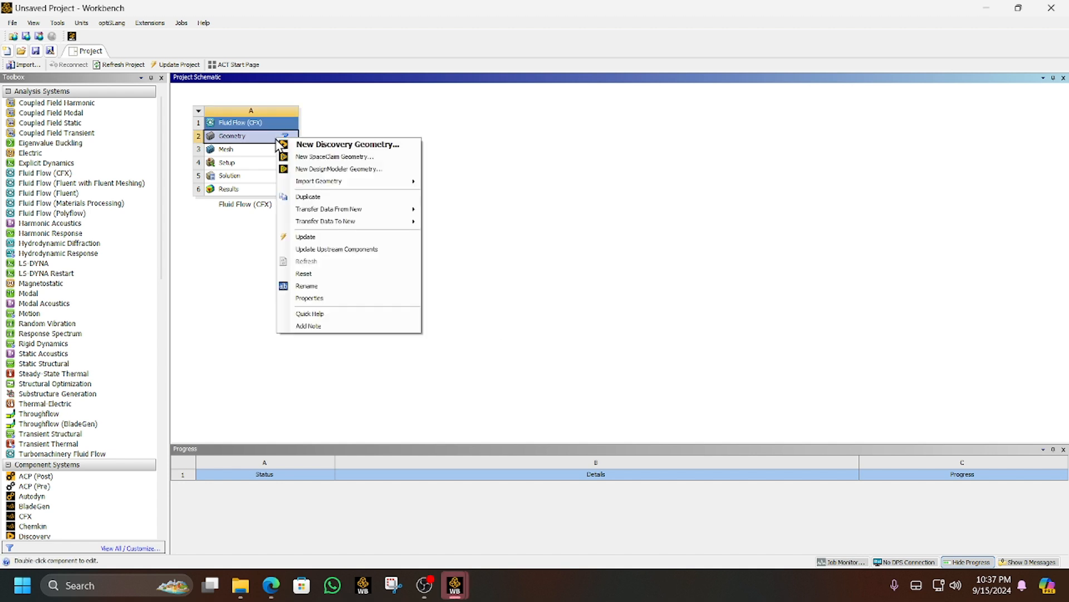
pyautogui.moveTo(368, 180)
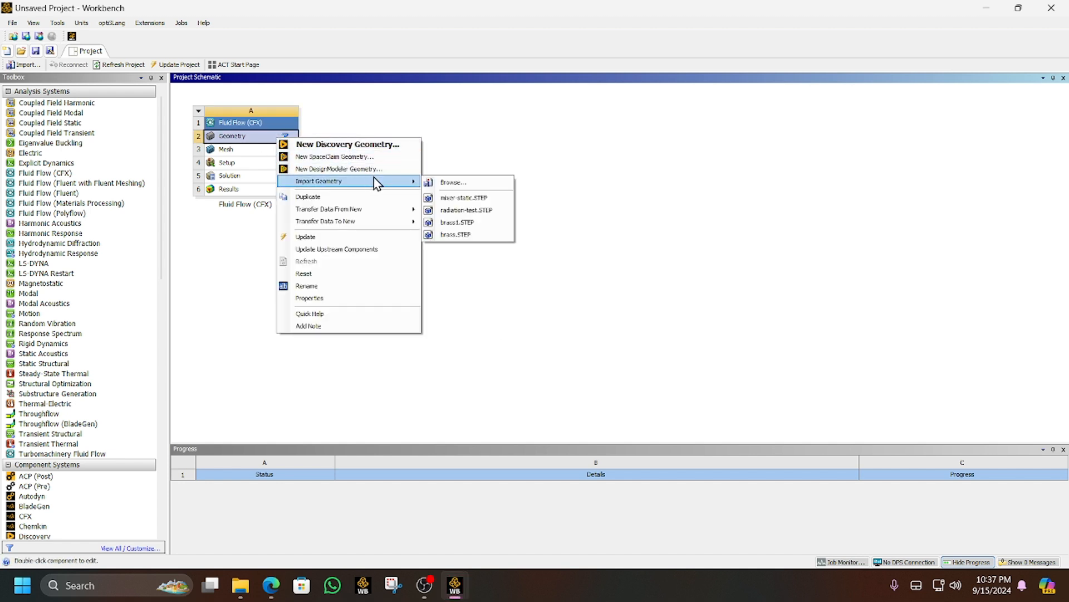
pyautogui.click(454, 184)
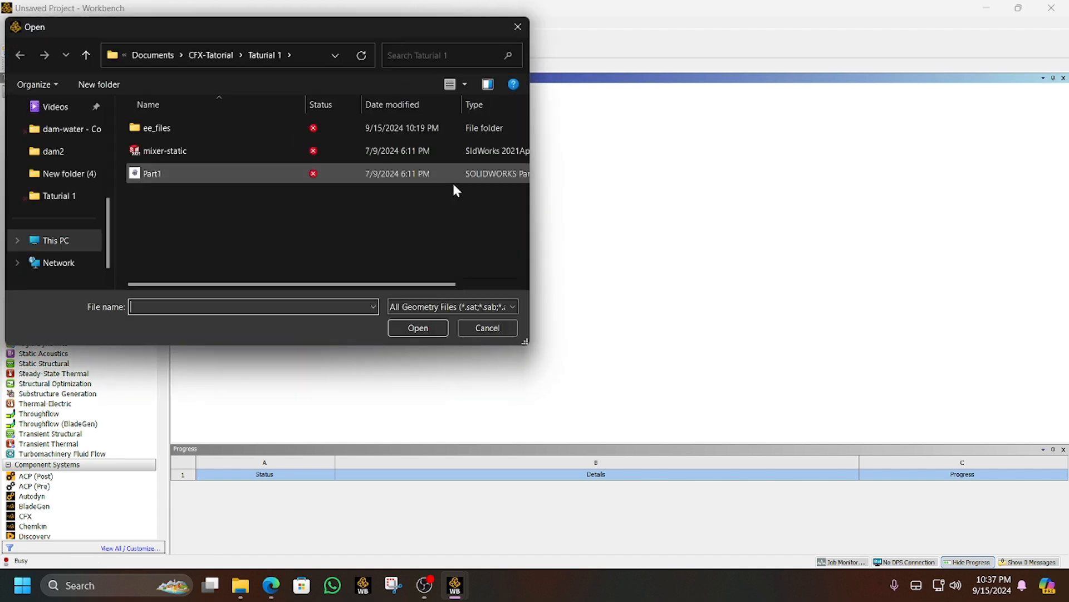
pyautogui.click(182, 157)
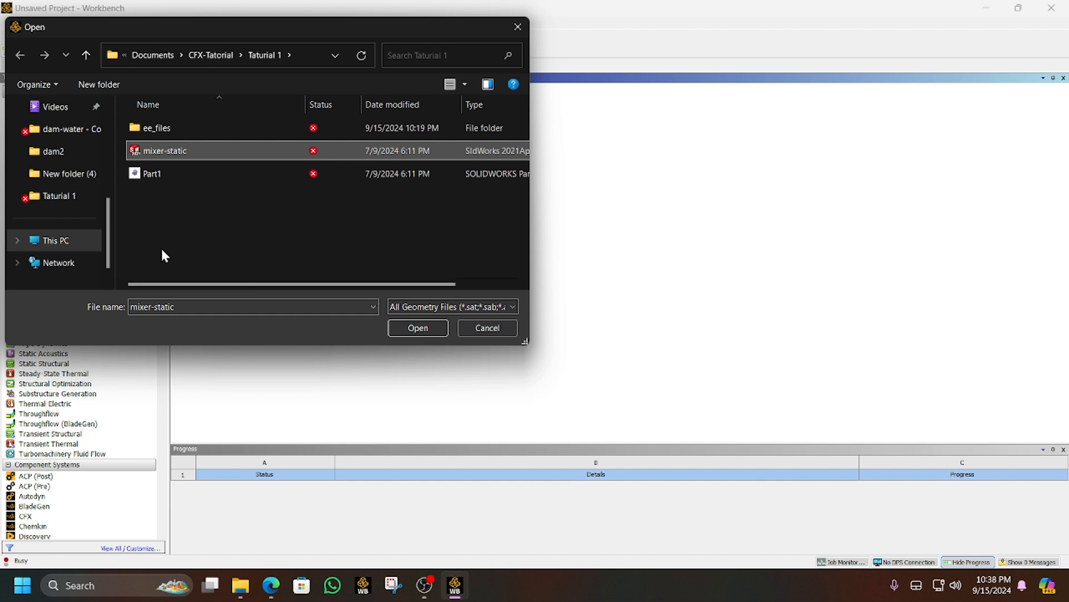
pyautogui.click(421, 328)
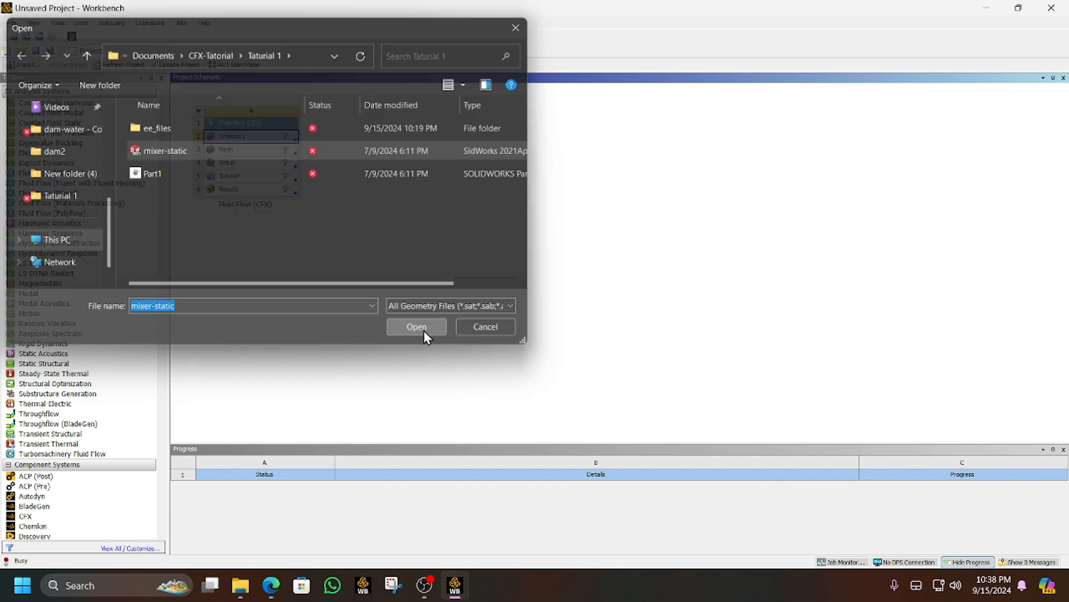
# Open the CFX system's mesh in the Meshing application and generate it with the default settings
pyautogui.rightClick(274, 144)
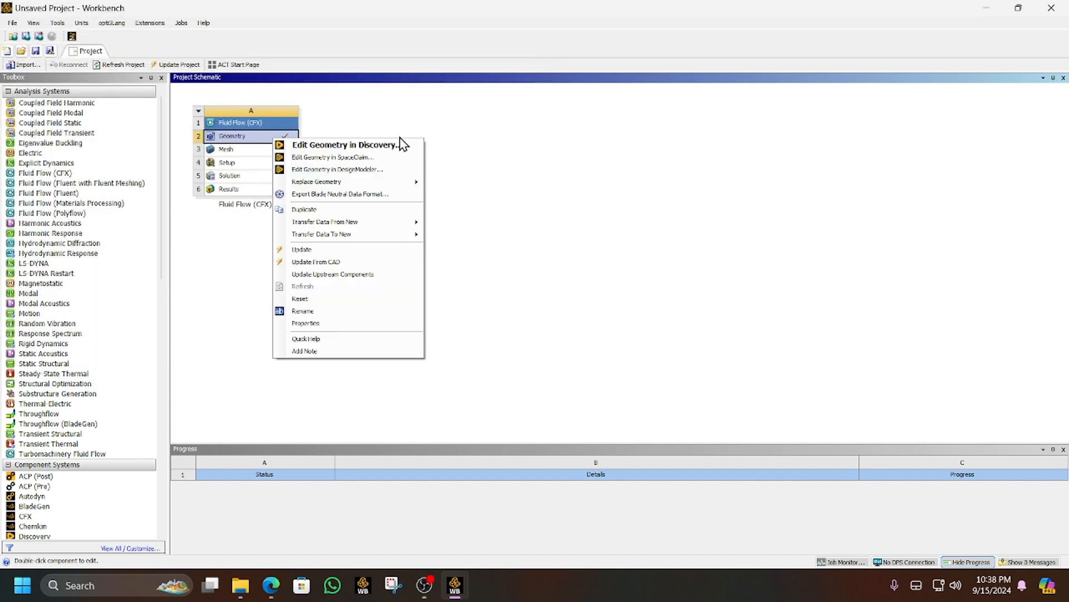
pyautogui.click(442, 138)
pyautogui.doubleClick(243, 147)
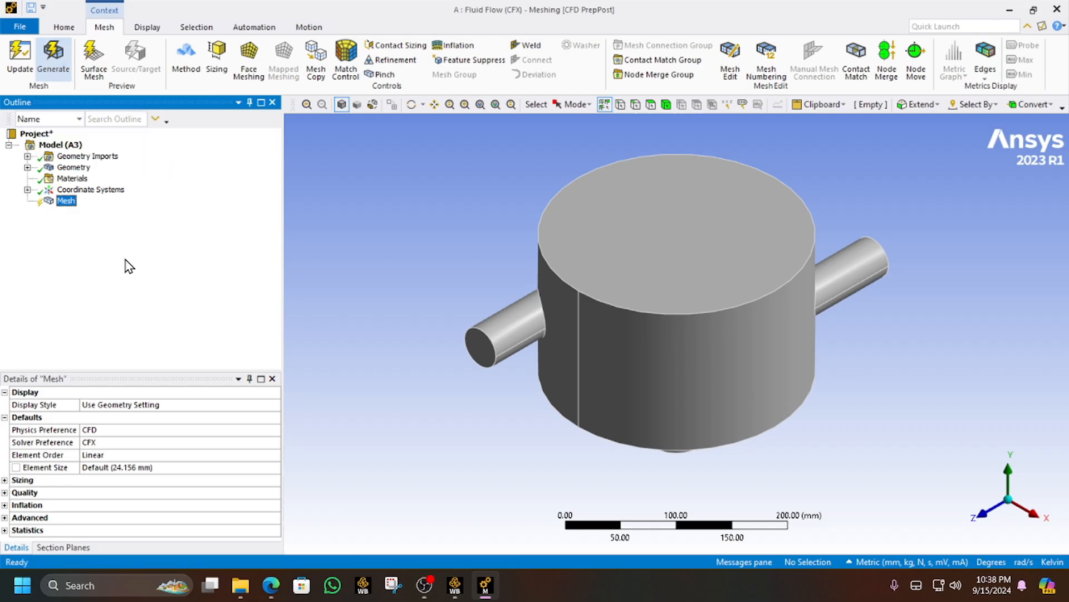
pyautogui.click(69, 71)
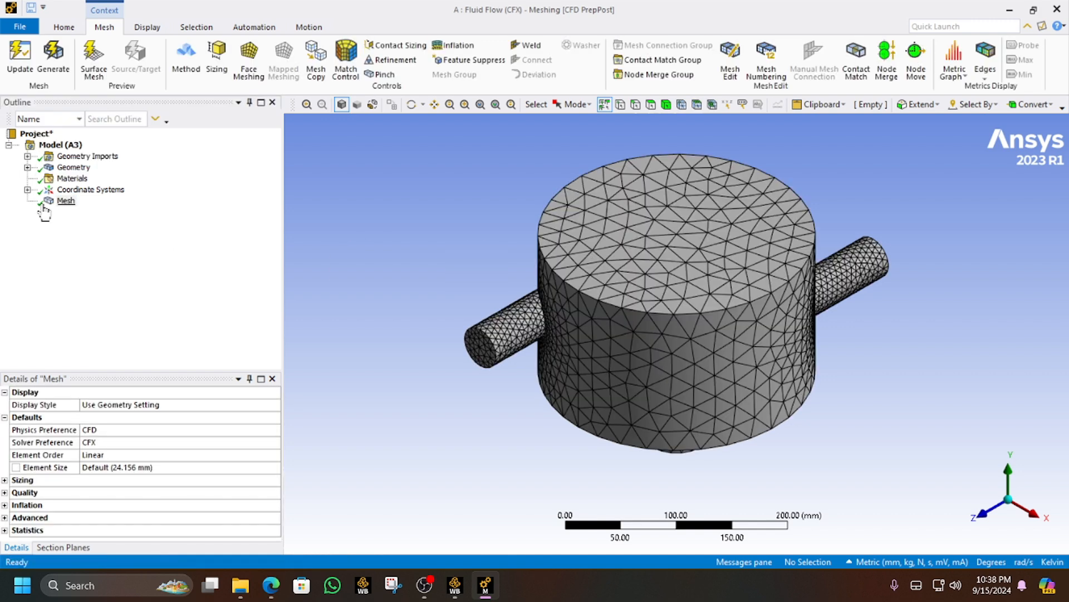
# Inspect the mixer mesh from another angle and review its metric graph, including the aspect ratio distribution
pyautogui.scroll(2, 707, 273)
pyautogui.scroll(-2, 623, 312)
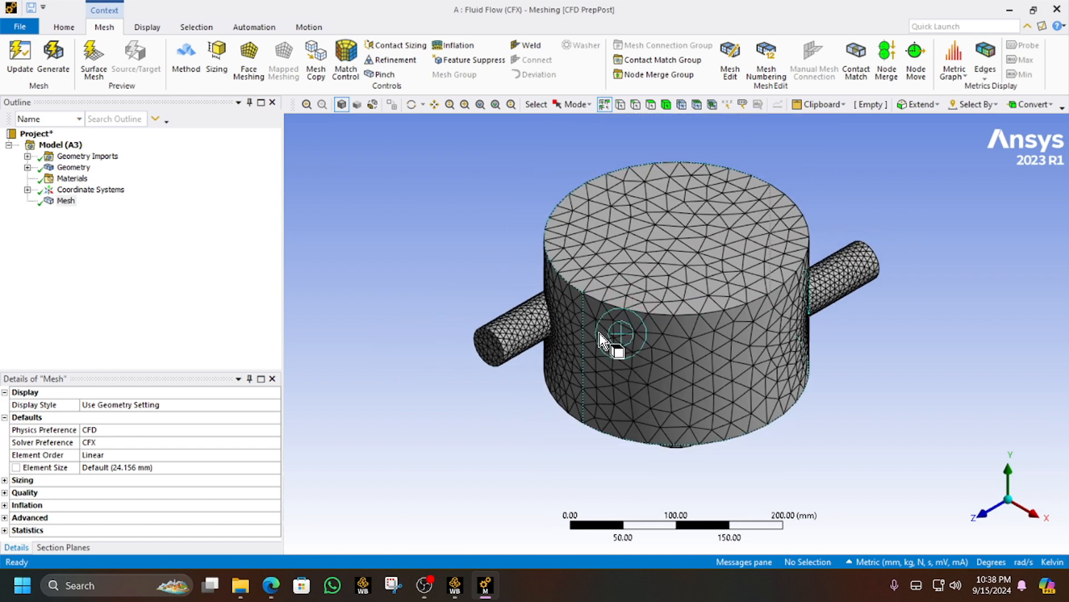
pyautogui.moveTo(616, 330); pyautogui.dragTo(658, 280, button='middle')
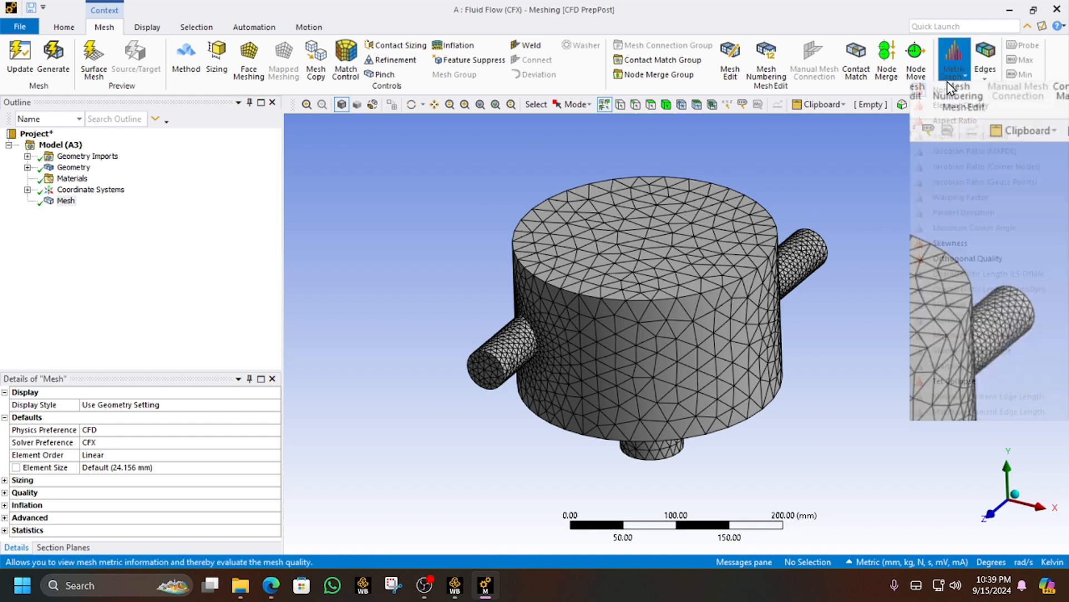
pyautogui.click(953, 56)
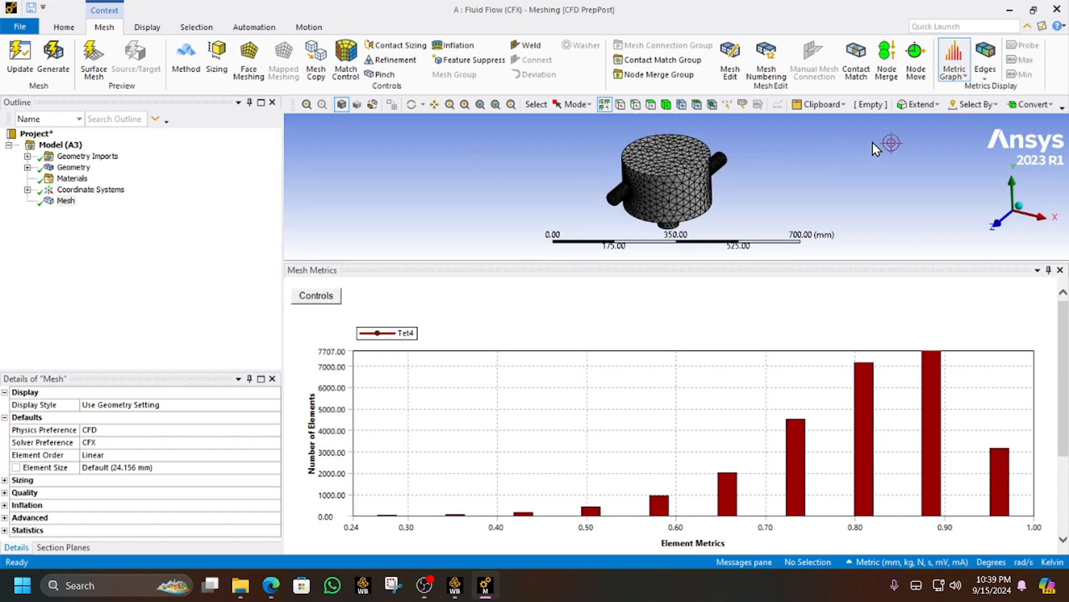
pyautogui.click(954, 76)
pyautogui.click(947, 121)
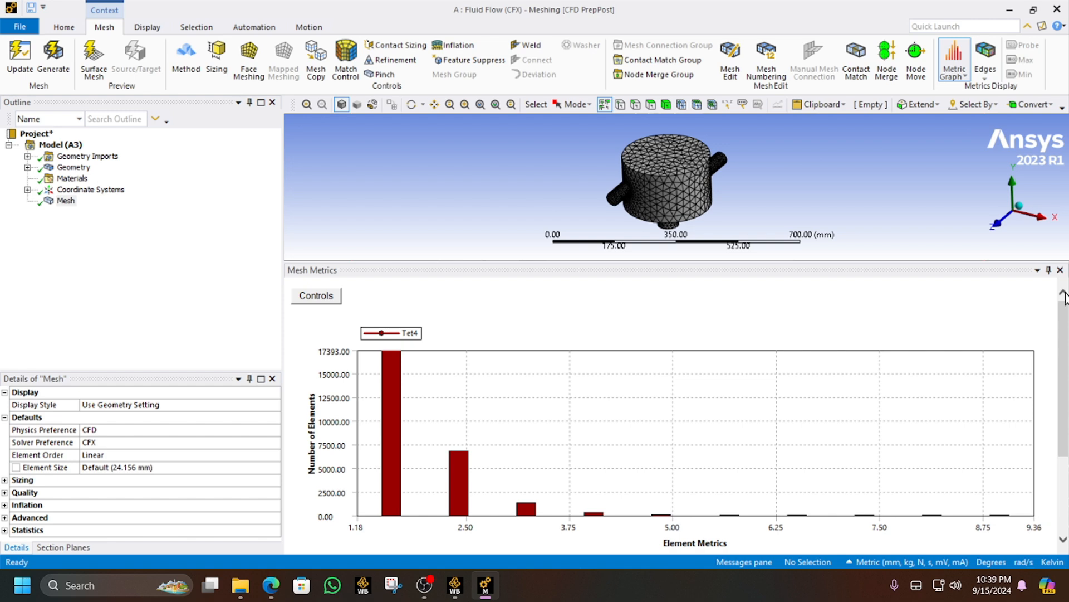
pyautogui.click(1061, 271)
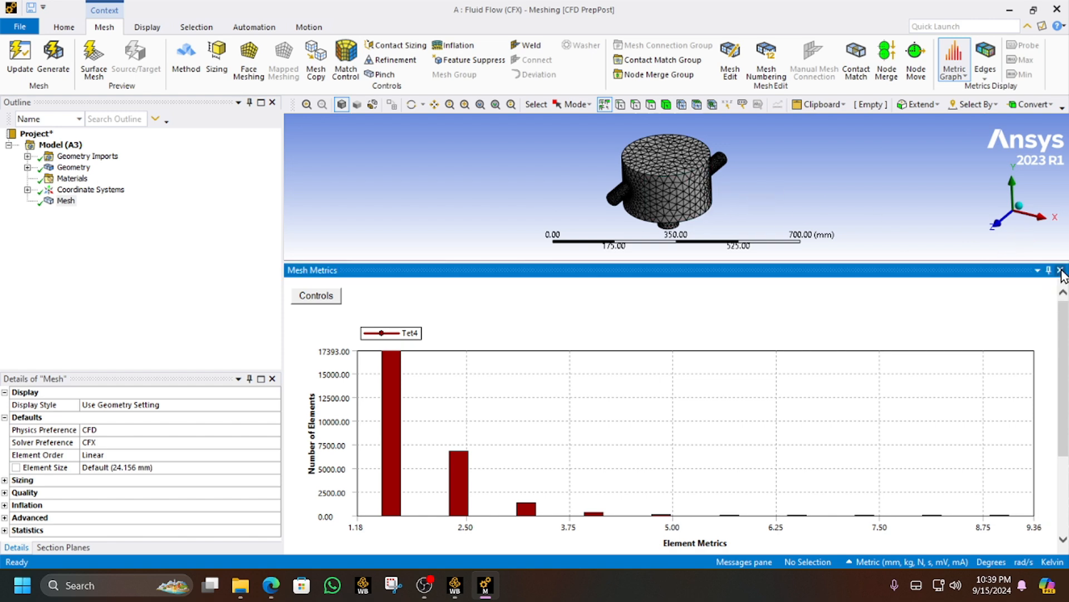
pyautogui.scroll(-2, 526, 317)
pyautogui.scroll(3, 526, 309)
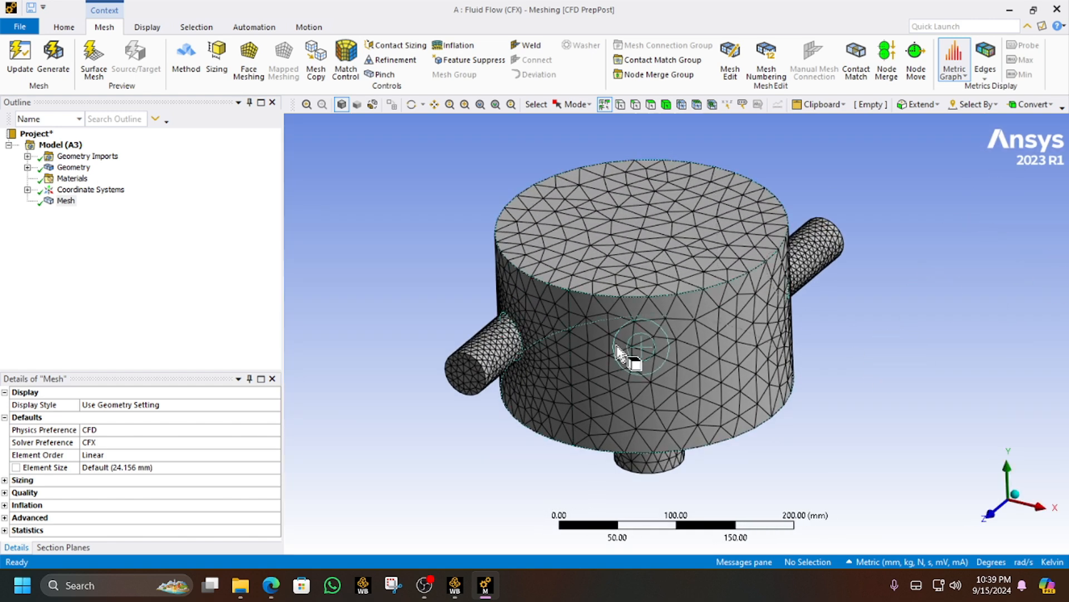
# Enable adaptive sizing for the mesh with a resolution of 3 and regenerate it
pyautogui.click(65, 204)
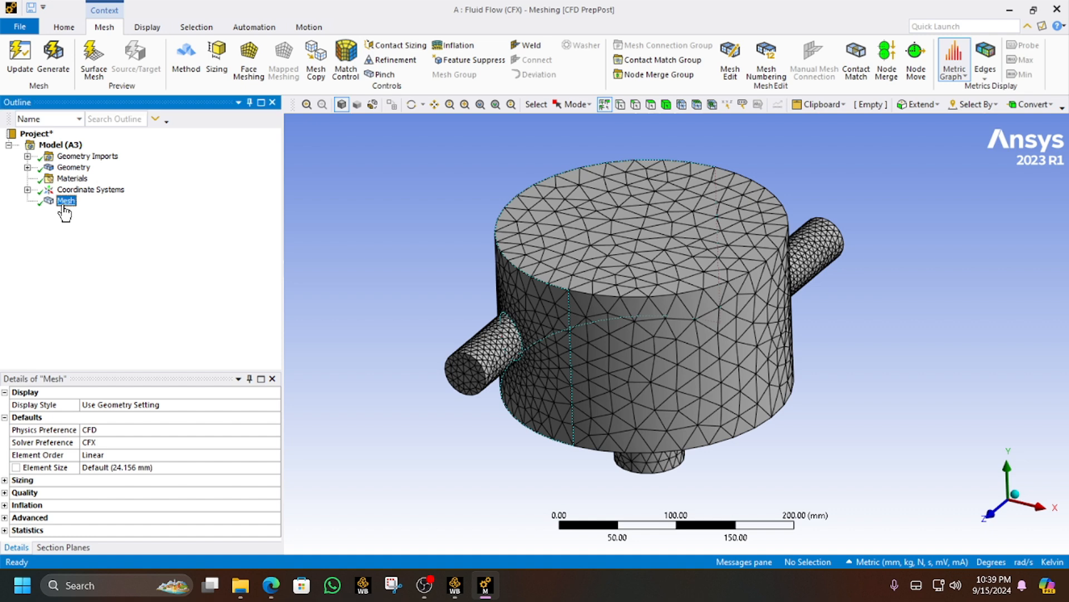
pyautogui.rightClick(64, 203)
pyautogui.click(245, 416)
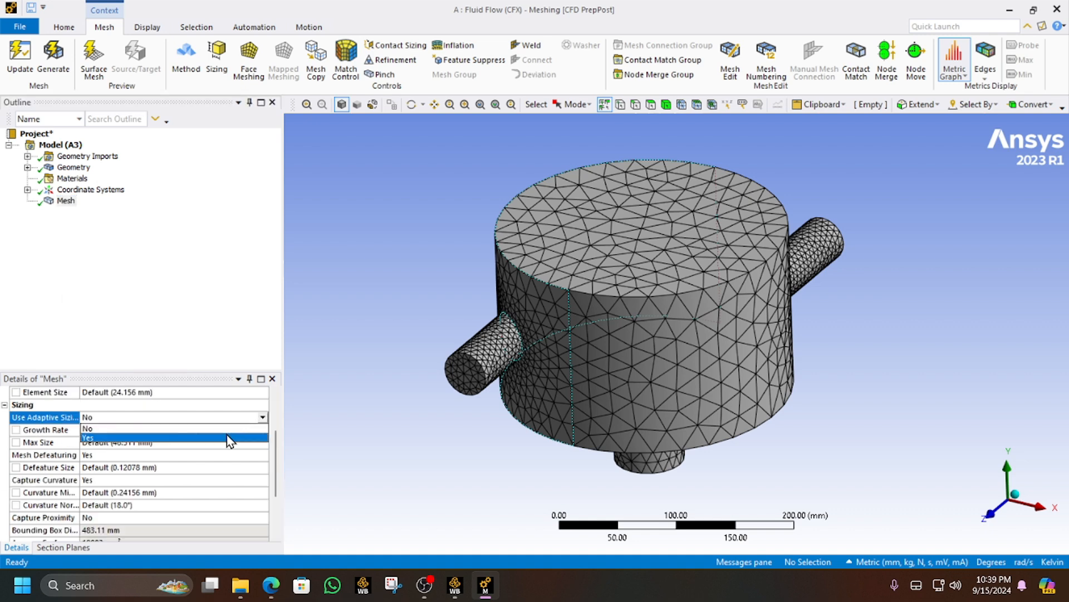
pyautogui.click(226, 439)
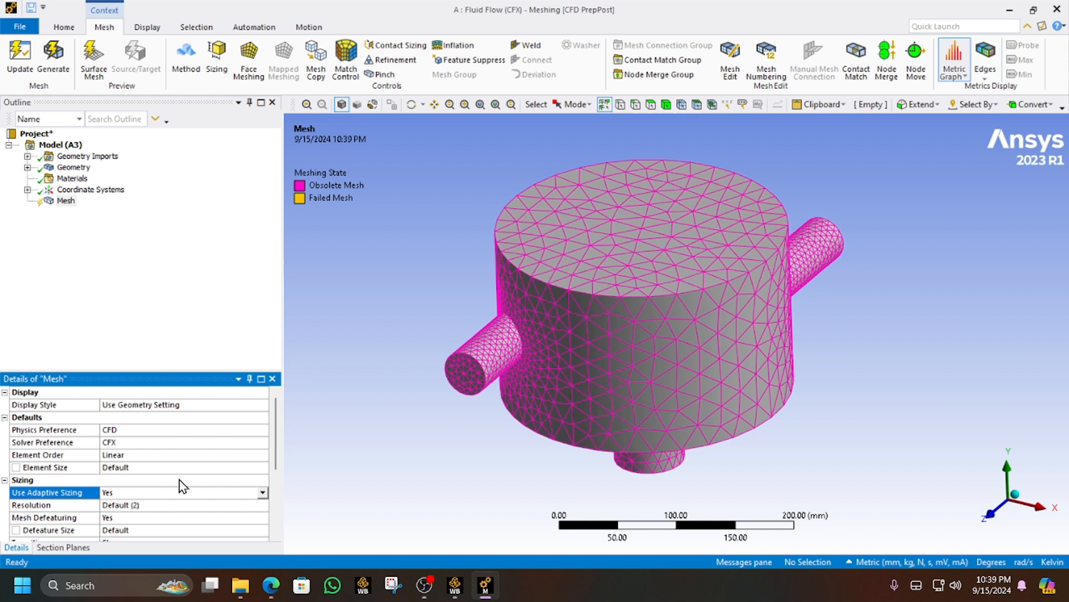
pyautogui.scroll(-1, 184, 484)
pyautogui.click(201, 467)
pyautogui.write('4')
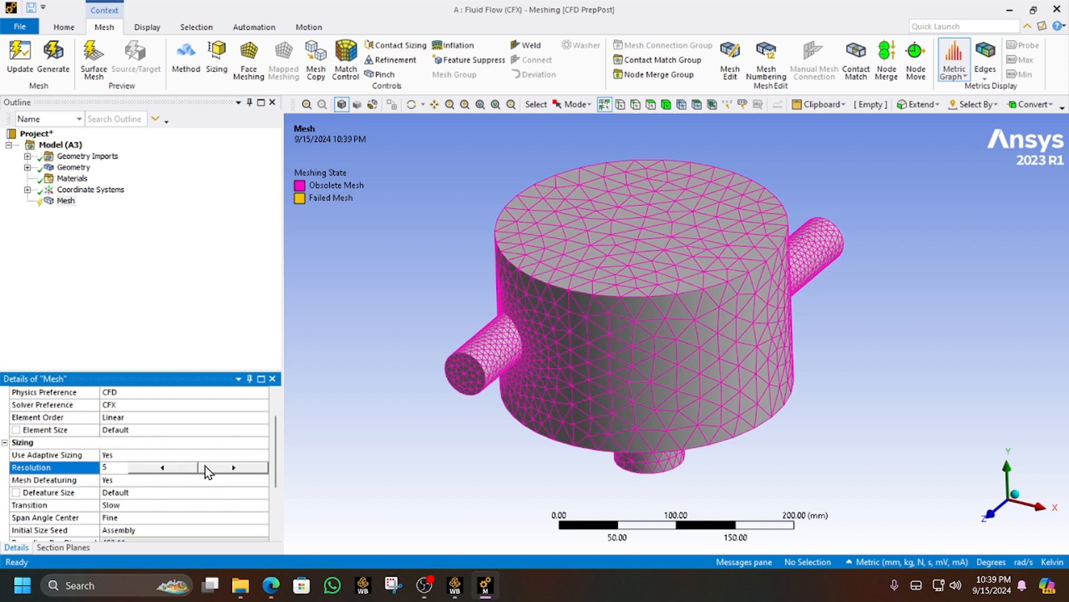
pyautogui.click(102, 273)
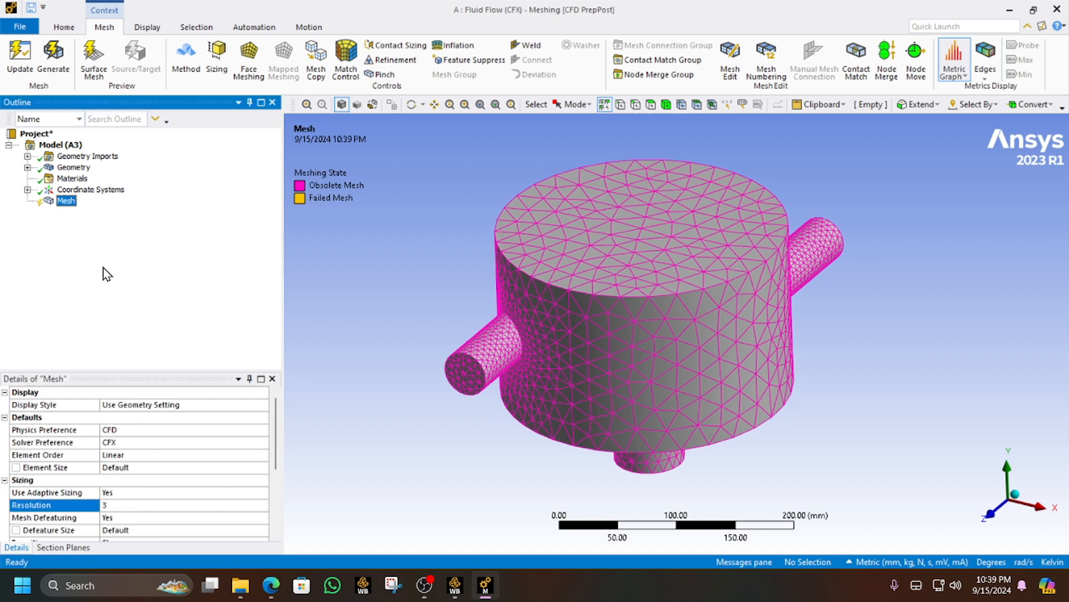
pyautogui.click(53, 56)
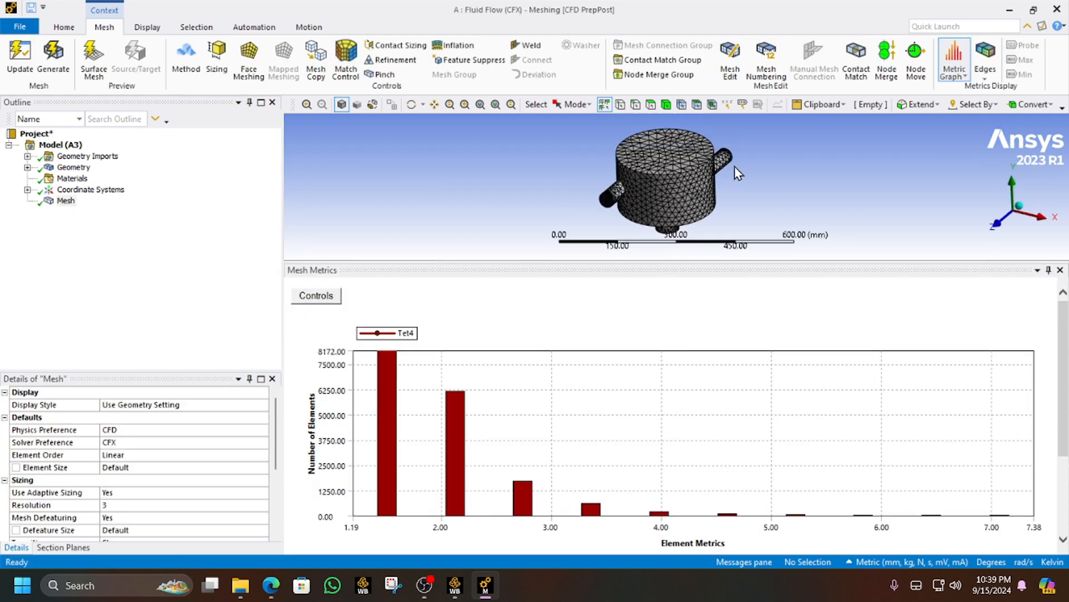
# Review the element quality graph of the regenerated mesh and inspect the elements on the side pipe
pyautogui.scroll(3, 637, 207)
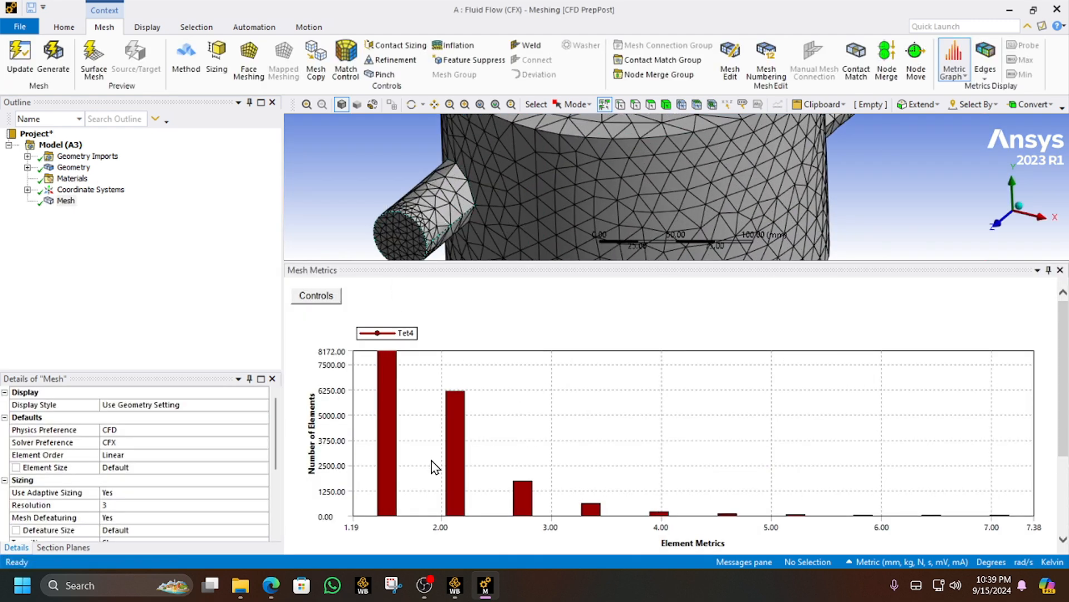
pyautogui.click(954, 76)
pyautogui.click(941, 111)
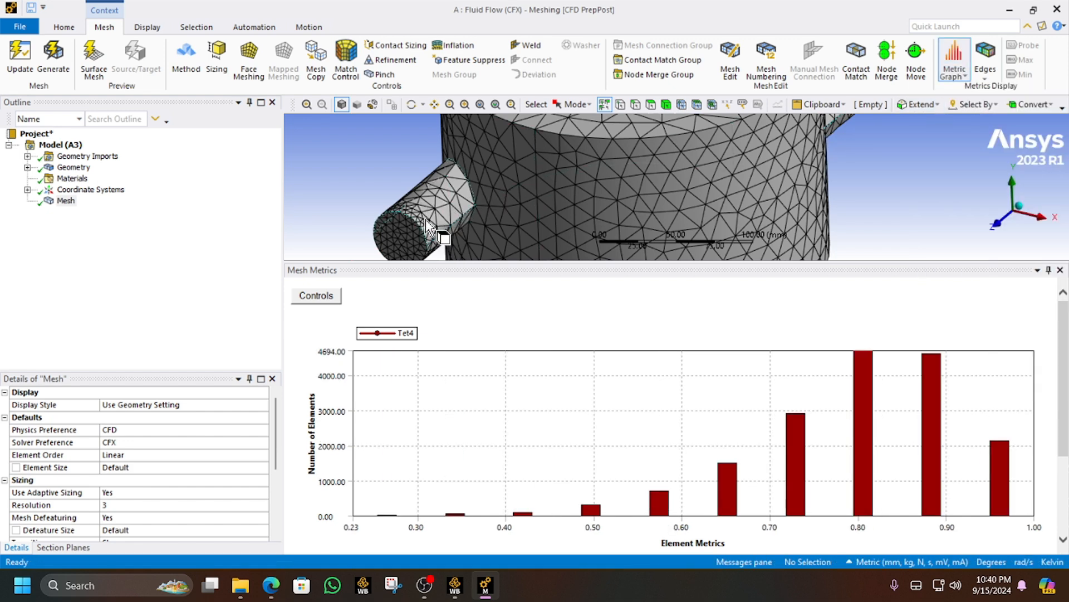
pyautogui.click(1060, 269)
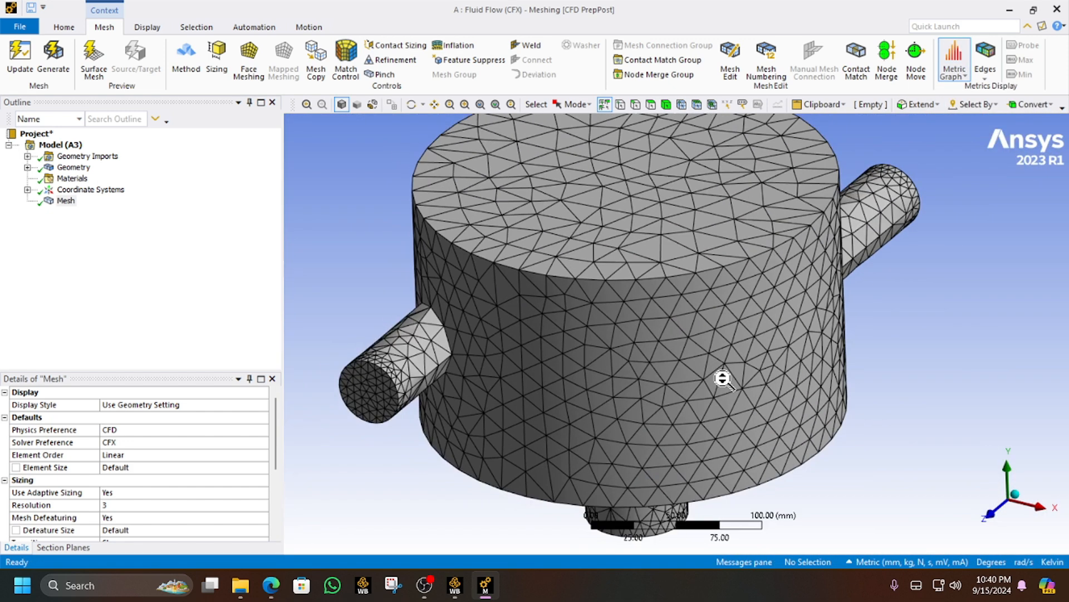
pyautogui.moveTo(406, 363)
pyautogui.mouseDown(button='middle')
pyautogui.moveTo(376, 318)
pyautogui.moveTo(390, 368)
pyautogui.mouseUp(button='middle')
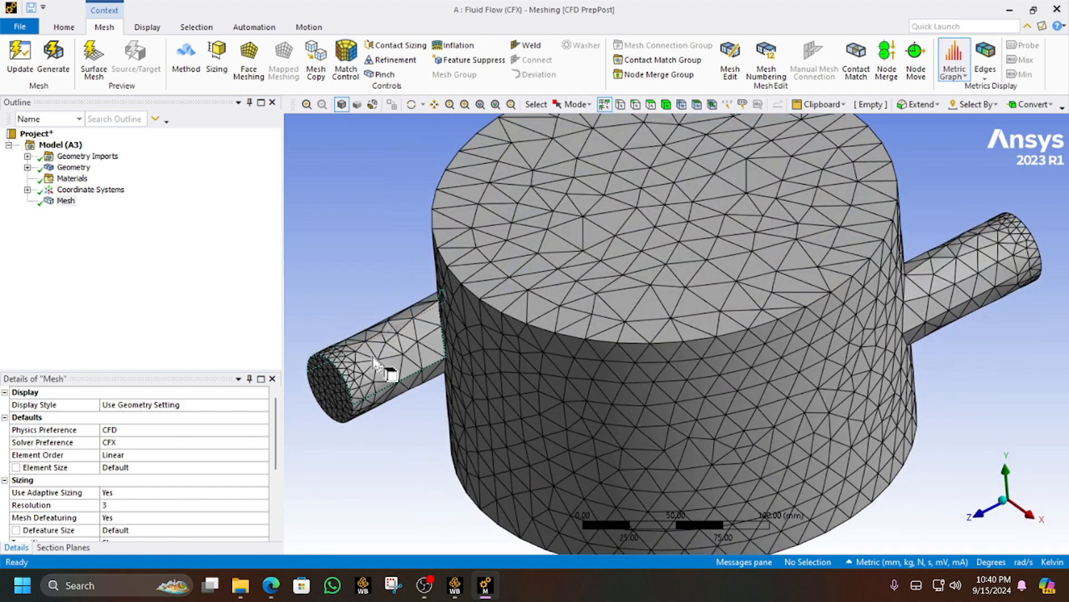
# Insert a Face Meshing control scoped to the two cylindrical faces of the front side pipe
pyautogui.rightClick(62, 202)
pyautogui.click(46, 264)
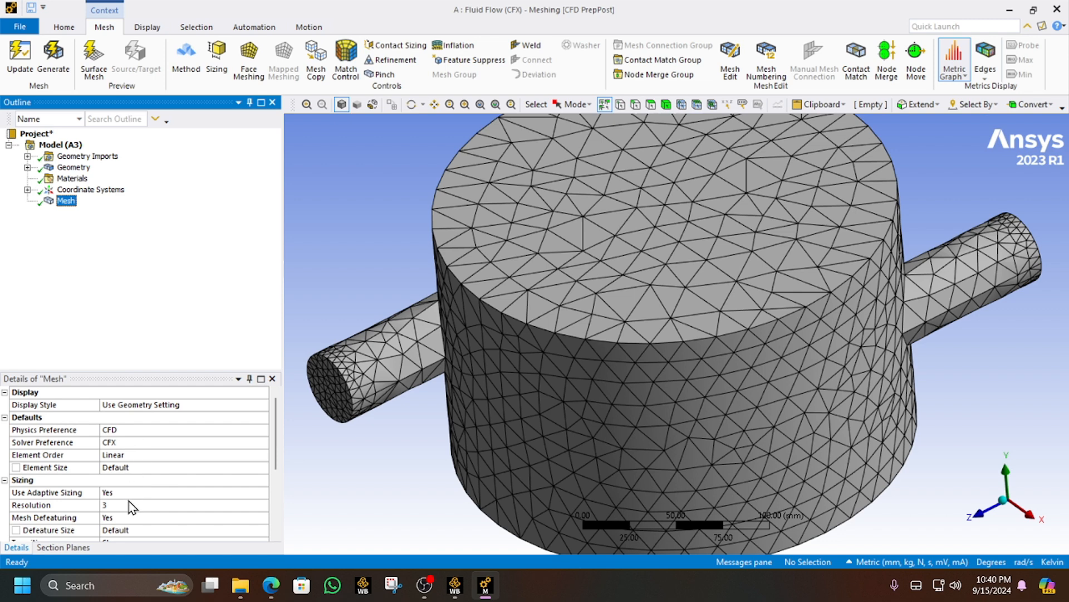
pyautogui.click(263, 493)
pyautogui.rightClick(66, 202)
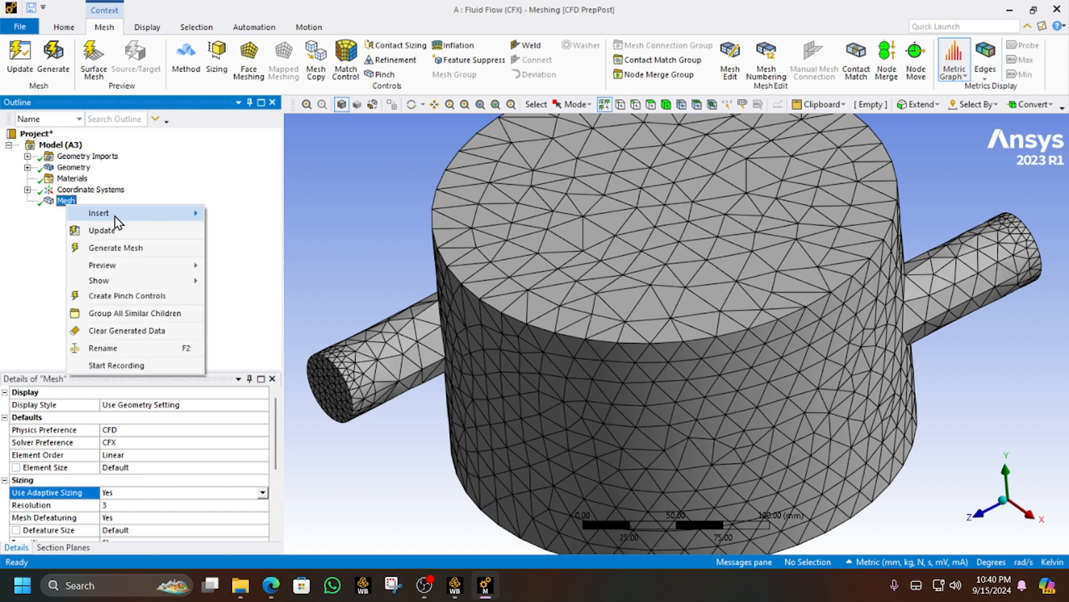
pyautogui.moveTo(145, 214)
pyautogui.click(251, 280)
pyautogui.click(379, 373)
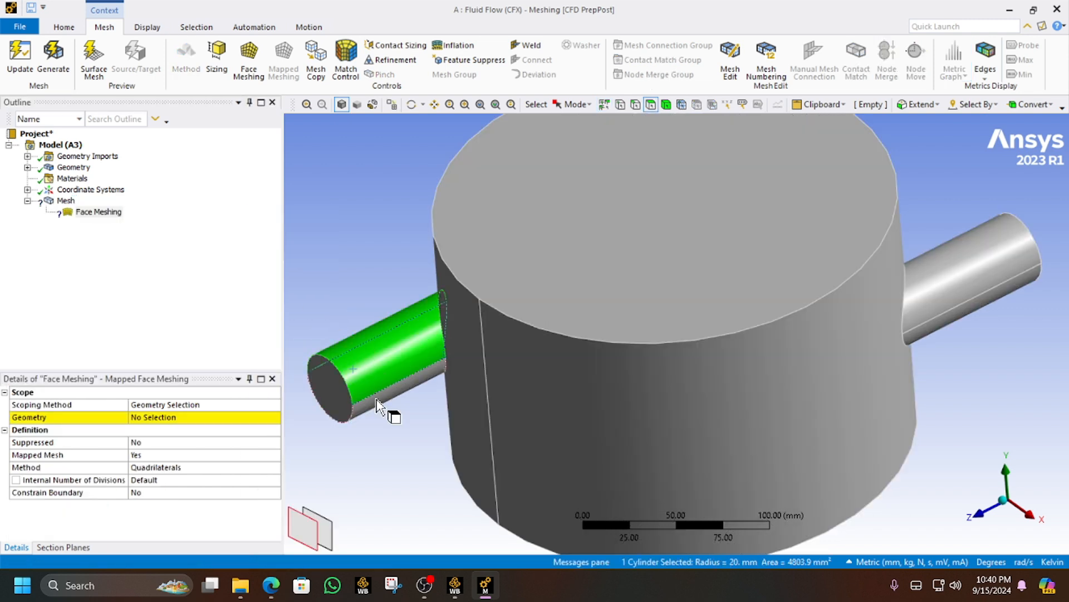
pyautogui.keyDown('ctrl'); pyautogui.click(379, 374); pyautogui.keyUp('ctrl')
pyautogui.click(156, 418)
pyautogui.click(159, 418)
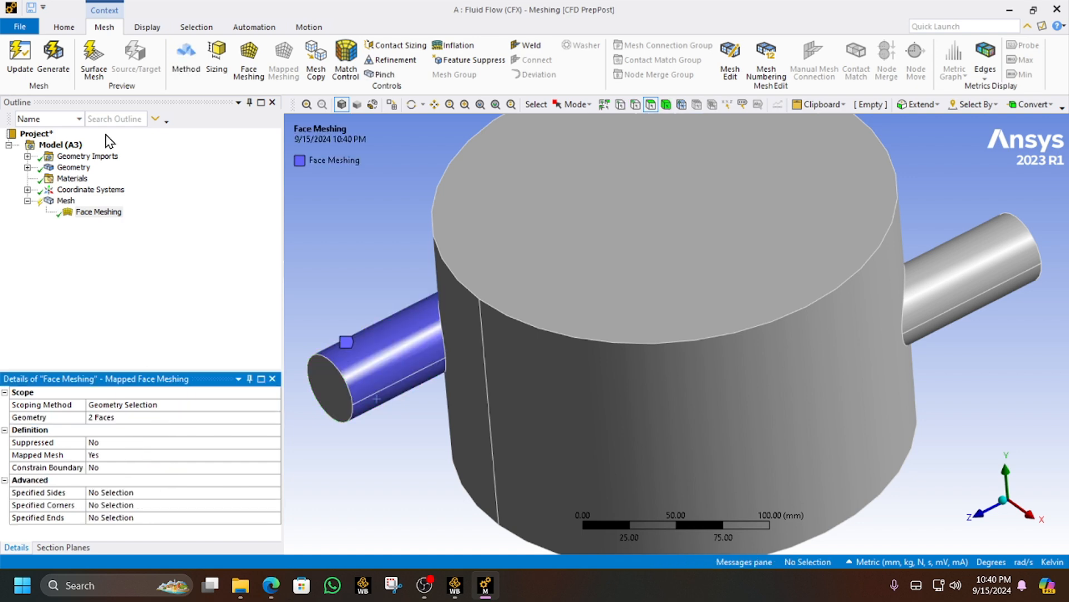
# Regenerate the mesh with the face meshing control and examine the mapped elements on the side pipe
pyautogui.click(55, 61)
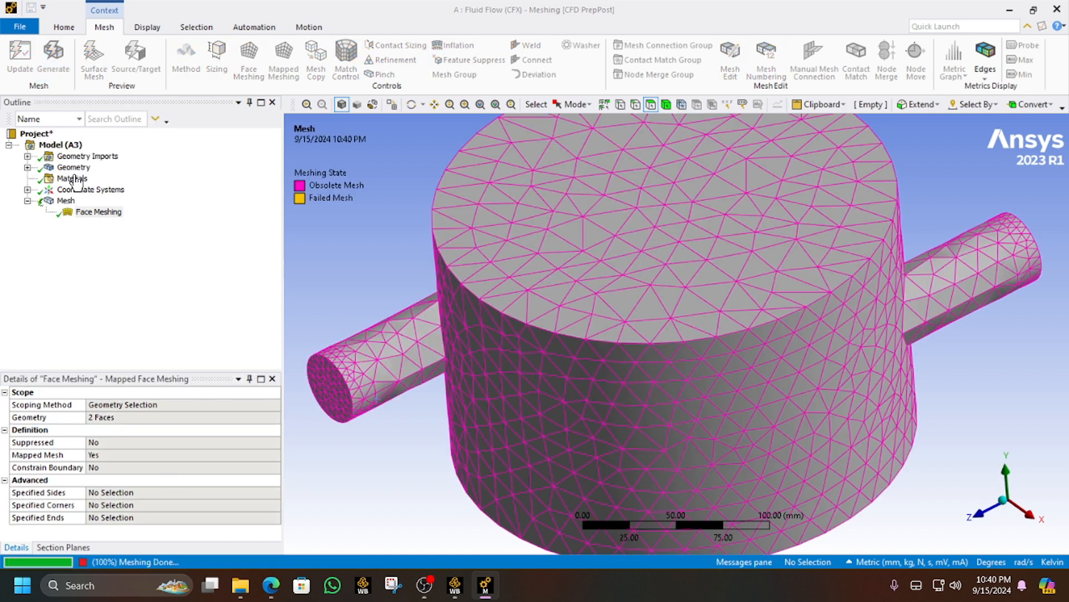
pyautogui.click(64, 200)
pyautogui.scroll(4, 592, 206)
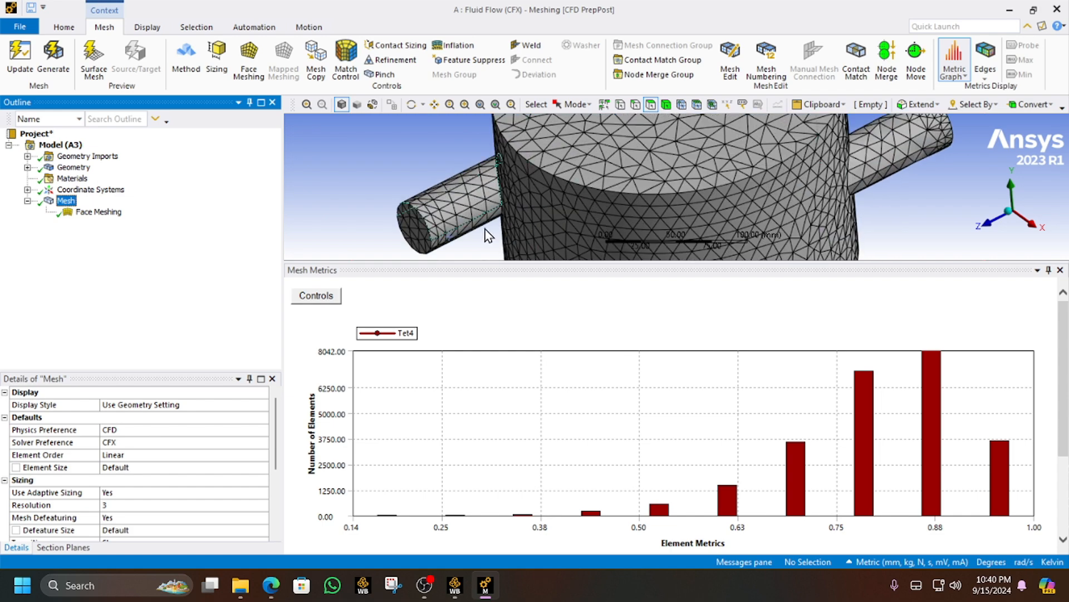
# Insert a second Face Meshing control scoped to the two cylindrical faces of the opposite side pipe
pyautogui.moveTo(487, 230); pyautogui.dragTo(482, 195, button='middle')
pyautogui.click(856, 212)
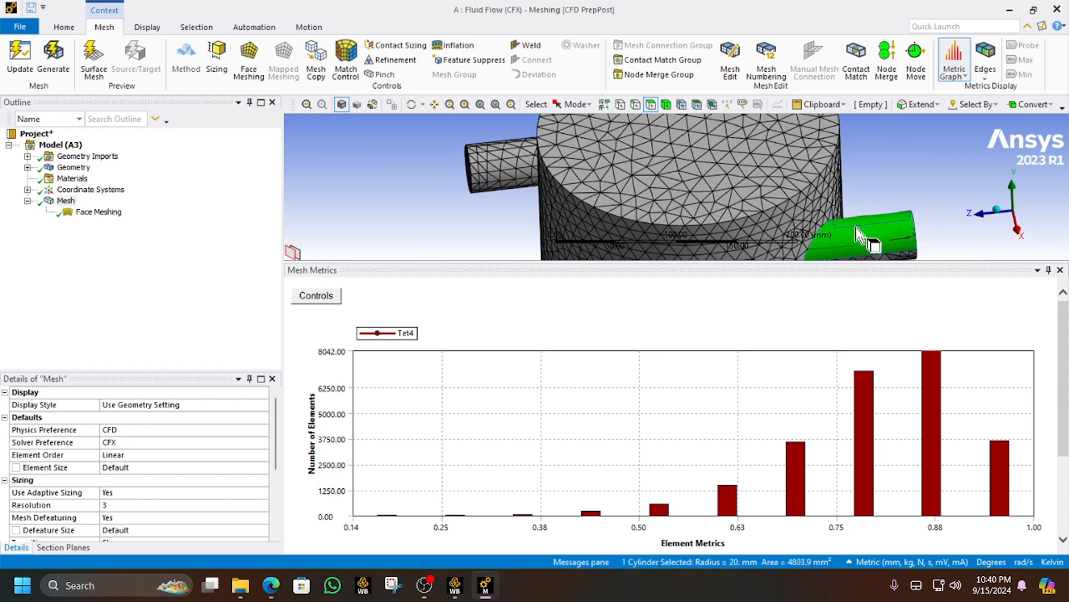
pyautogui.keyDown('ctrl'); pyautogui.click(856, 203); pyautogui.keyUp('ctrl')
pyautogui.rightClick(869, 188)
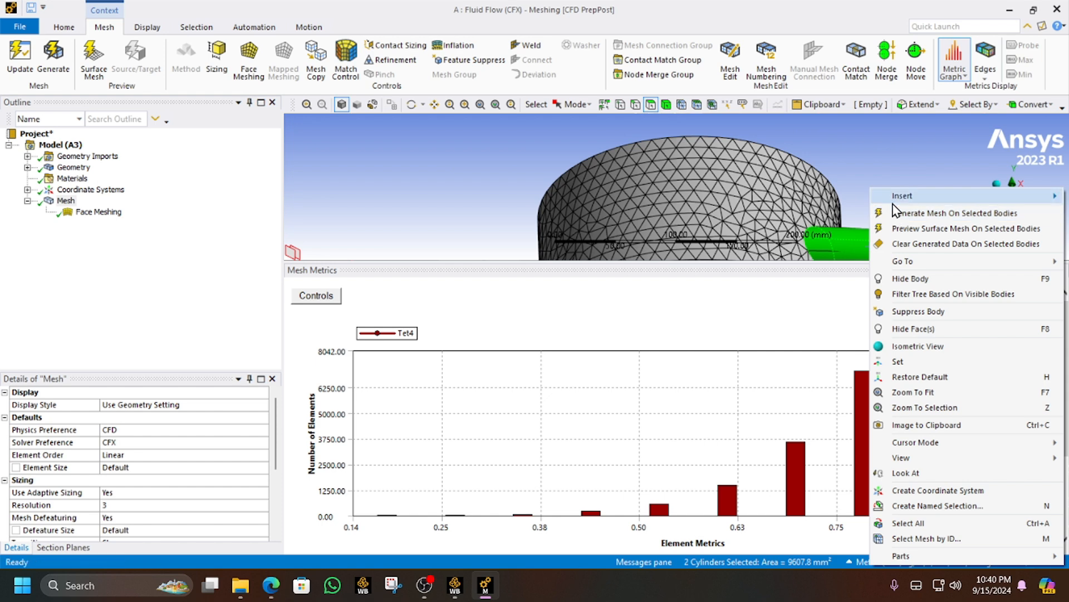
pyautogui.moveTo(891, 201)
pyautogui.click(794, 245)
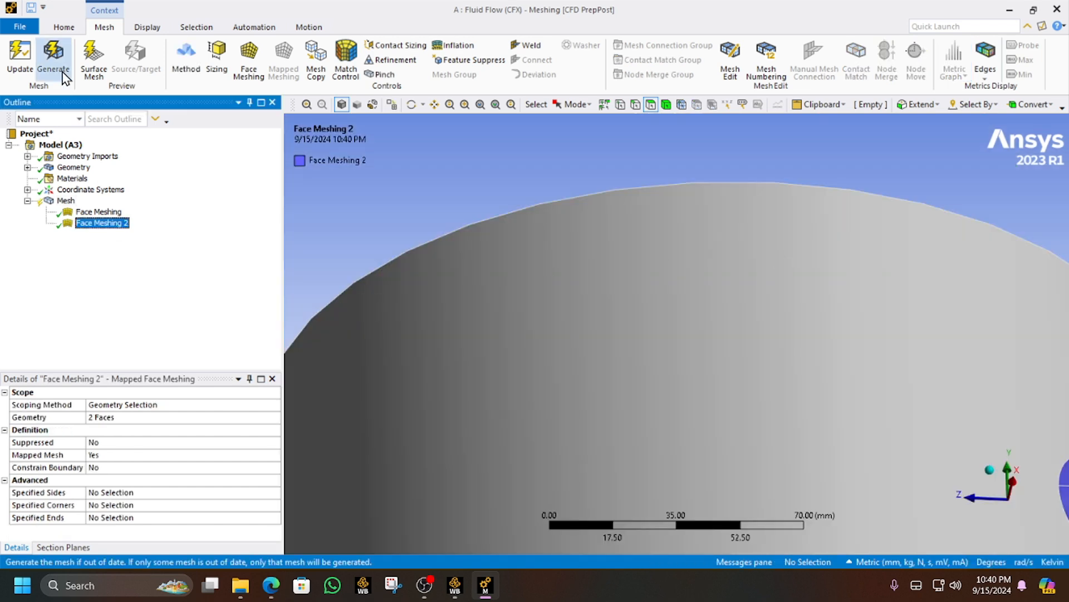
# Regenerate the mesh with both face meshing controls and inspect the elements on the two side pipes
pyautogui.click(53, 56)
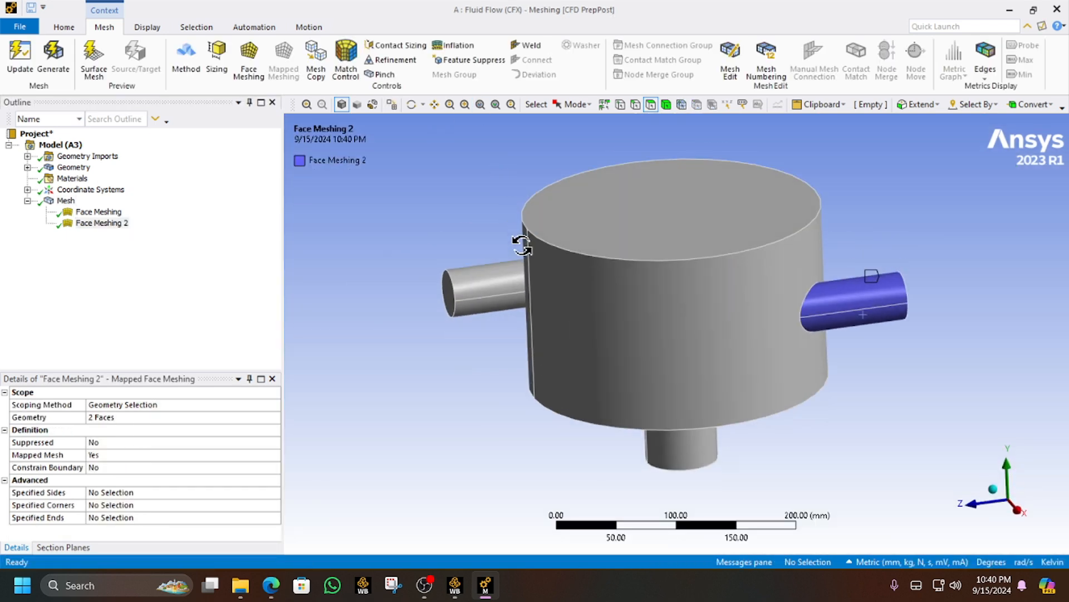
pyautogui.click(67, 201)
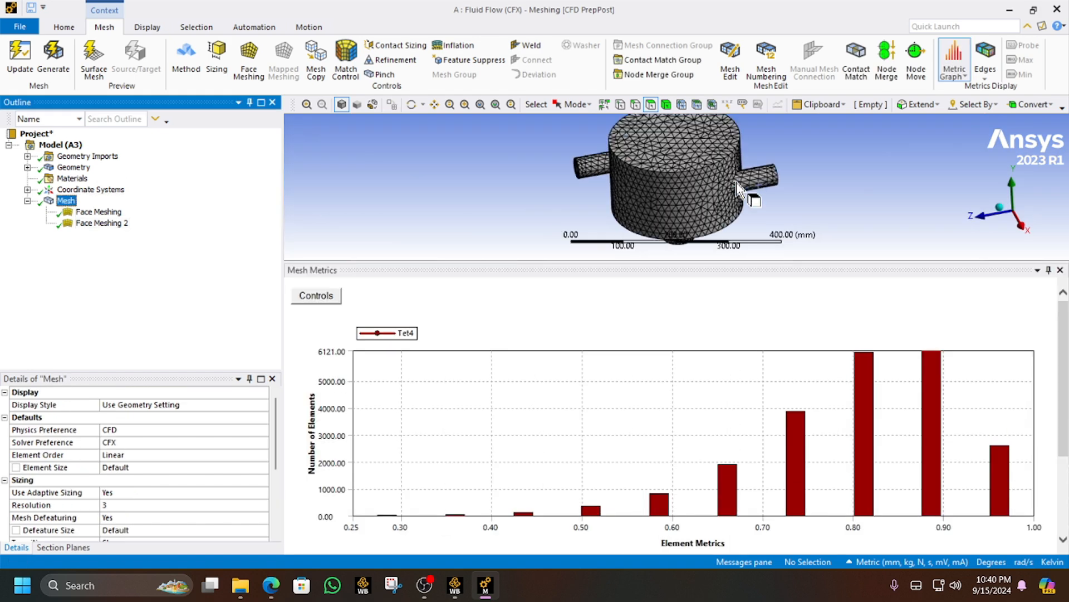
pyautogui.click(1060, 270)
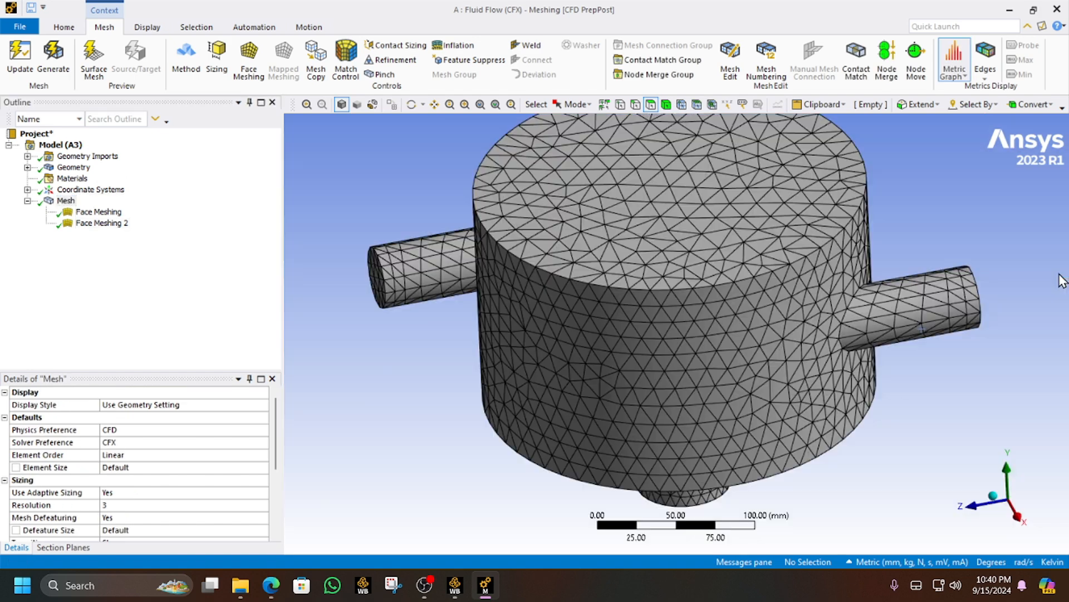
pyautogui.moveTo(824, 300); pyautogui.dragTo(496, 351, button='middle')
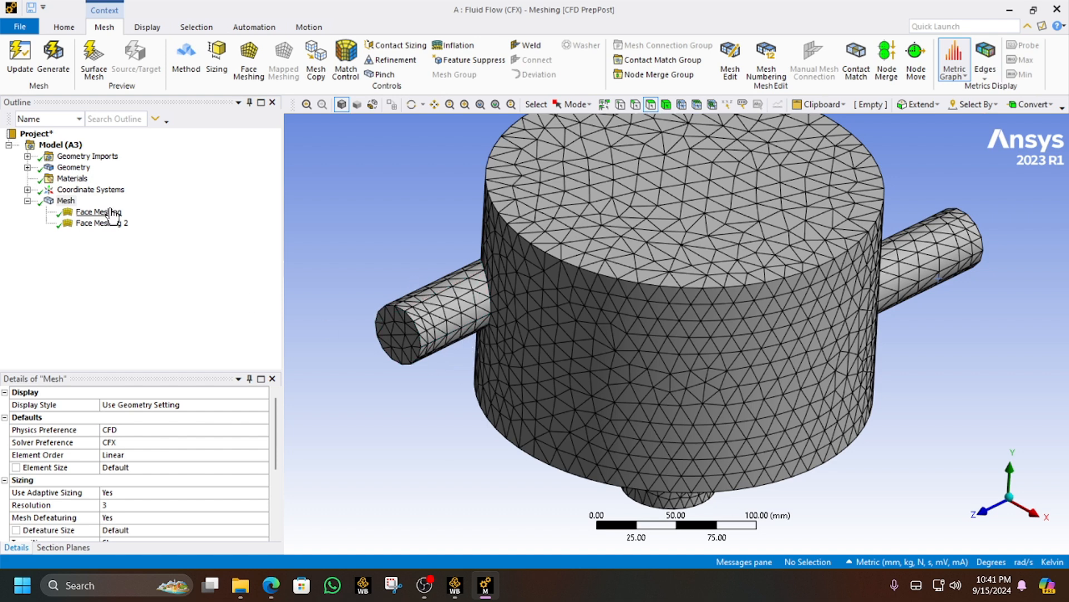
pyautogui.moveTo(65, 202); pyautogui.dragTo(66, 273)
pyautogui.hotkey('alt', 'Tab')
pyautogui.click(485, 584)
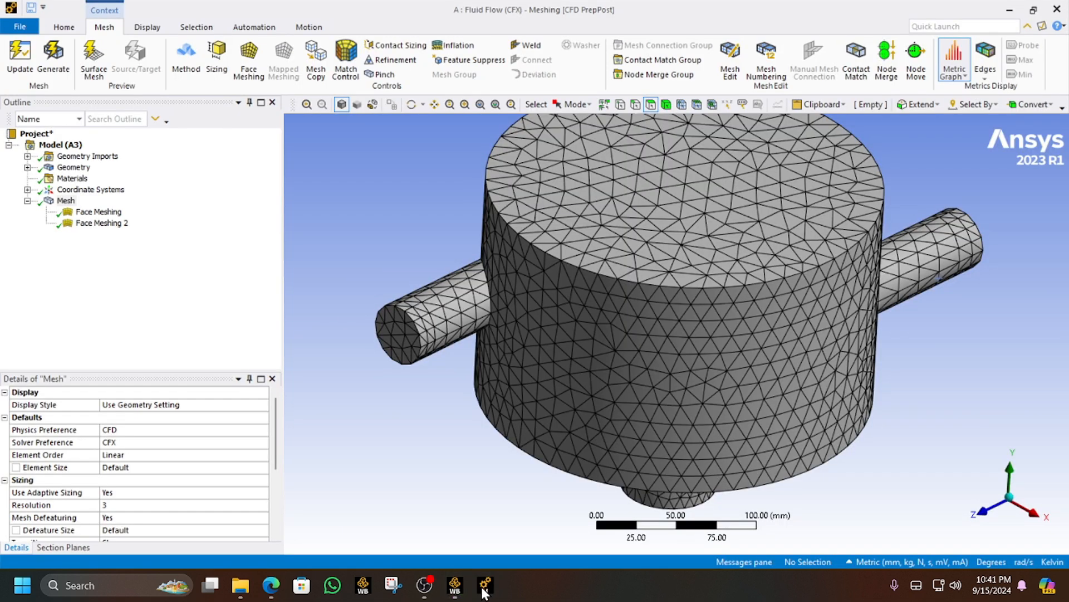
# Try to set the global mesh element size to 10
pyautogui.click(132, 454)
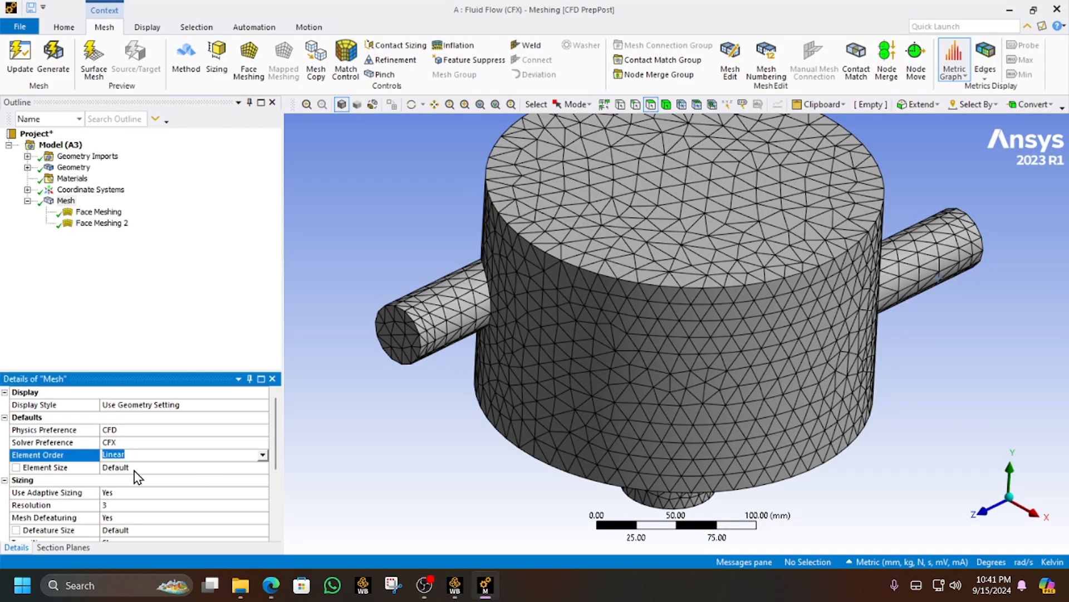
pyautogui.click(134, 468)
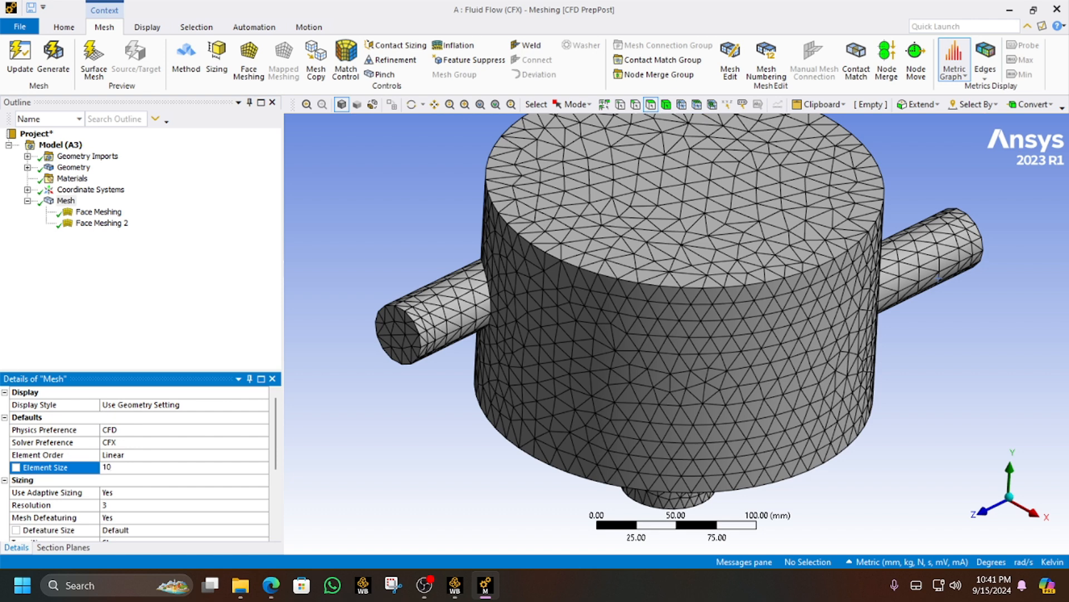
pyautogui.press('Return')
pyautogui.scroll(-3, 147, 463)
pyautogui.scroll(2, 146, 459)
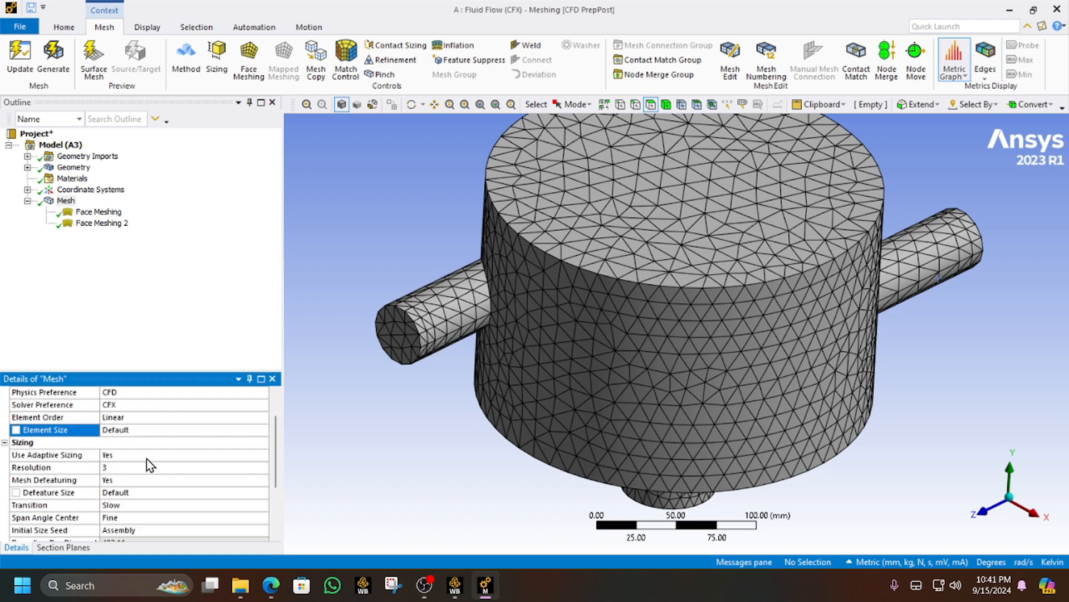
# Set the global mesh element size to 5 mm and regenerate the mesh
pyautogui.click(140, 360)
pyautogui.click(95, 224)
pyautogui.click(63, 201)
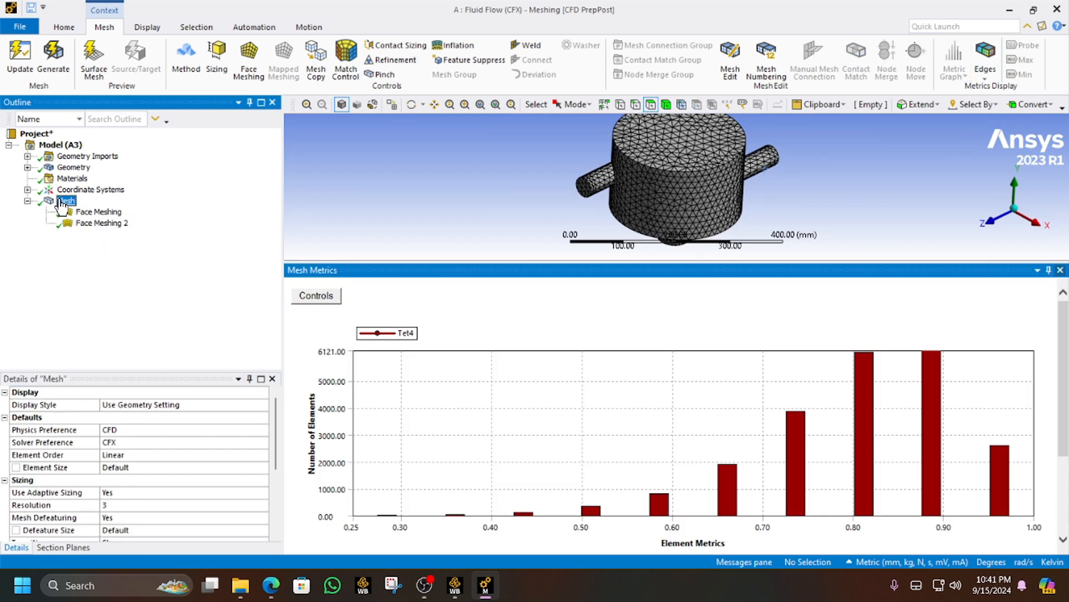
pyautogui.scroll(-2, 183, 483)
pyautogui.scroll(2, 182, 484)
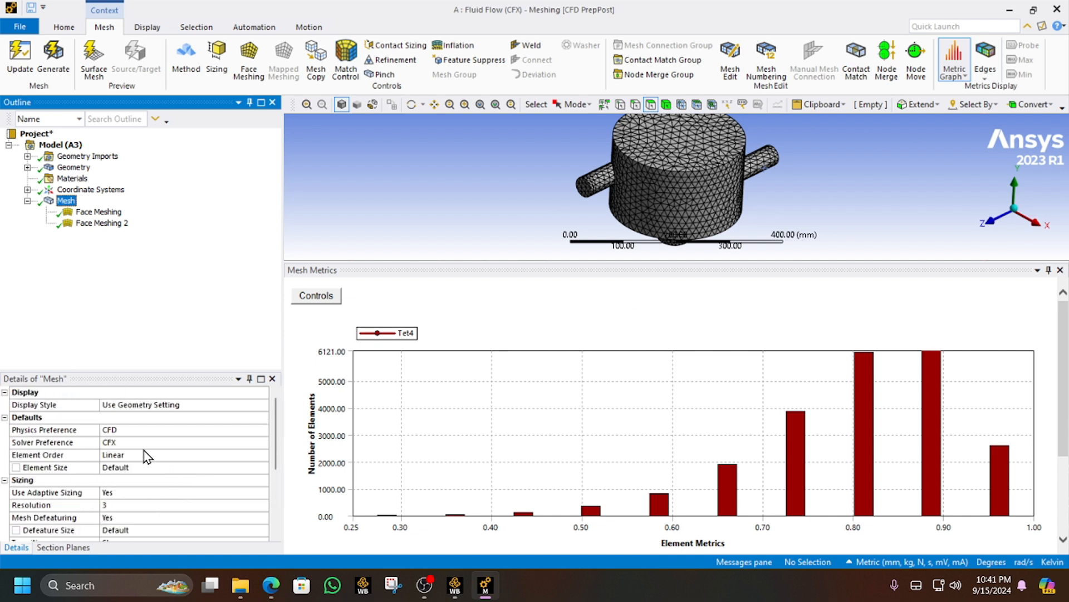
pyautogui.click(119, 466)
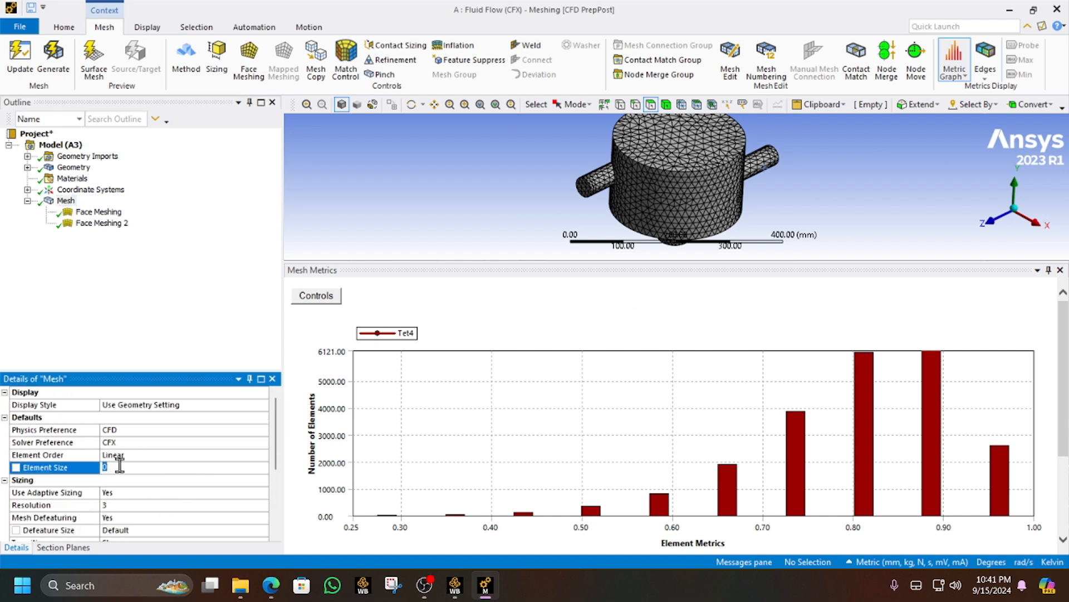
pyautogui.write('5')
pyautogui.press('Return')
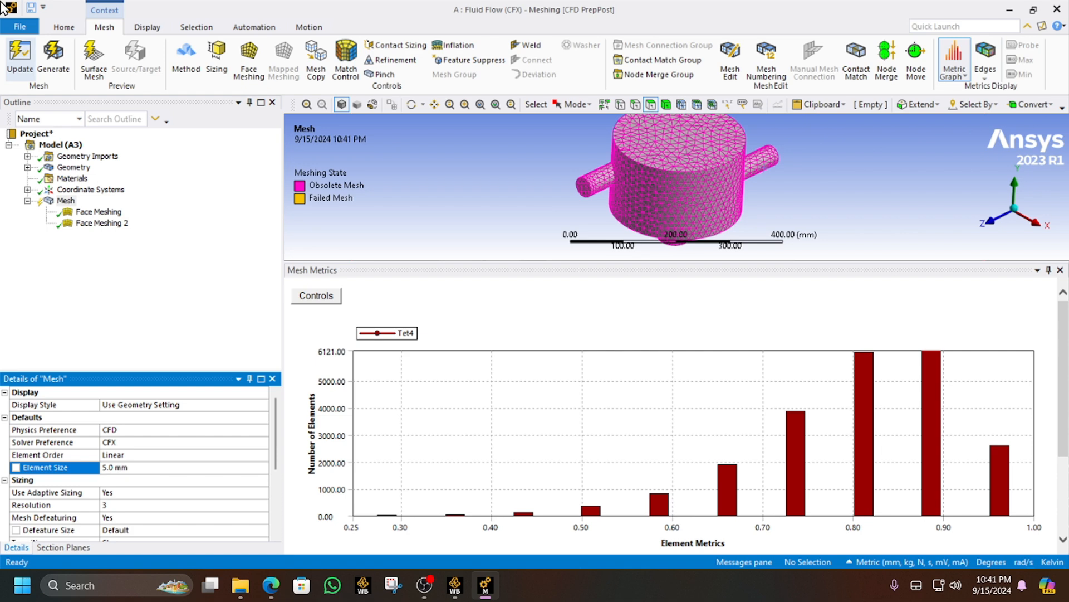
pyautogui.click(53, 55)
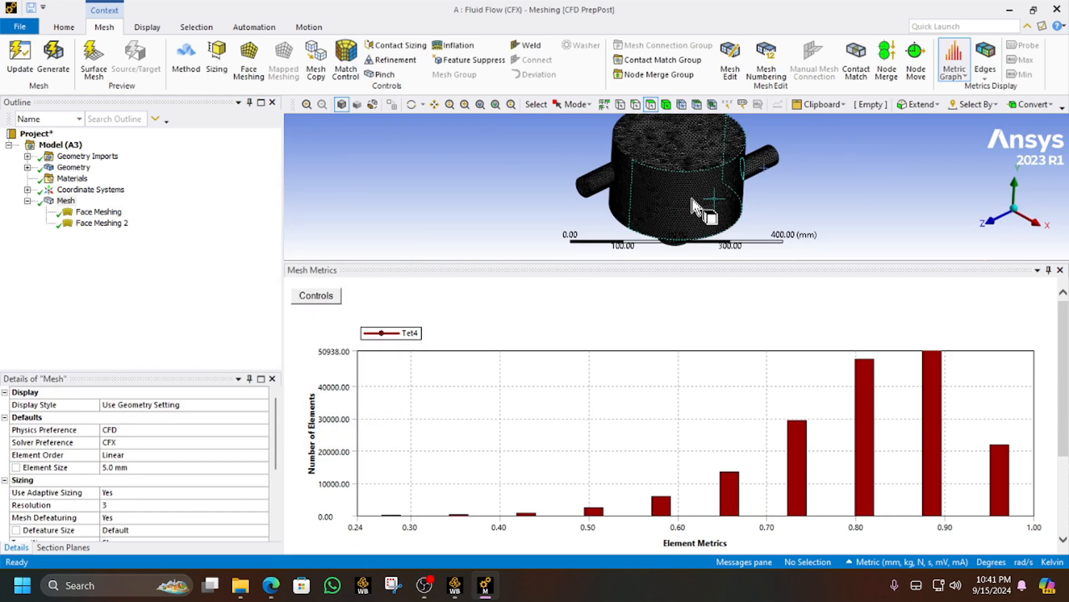
# Check the node and element counts in the statistics of the refined mesh
pyautogui.scroll(-4, 124, 501)
pyautogui.doubleClick(20, 529)
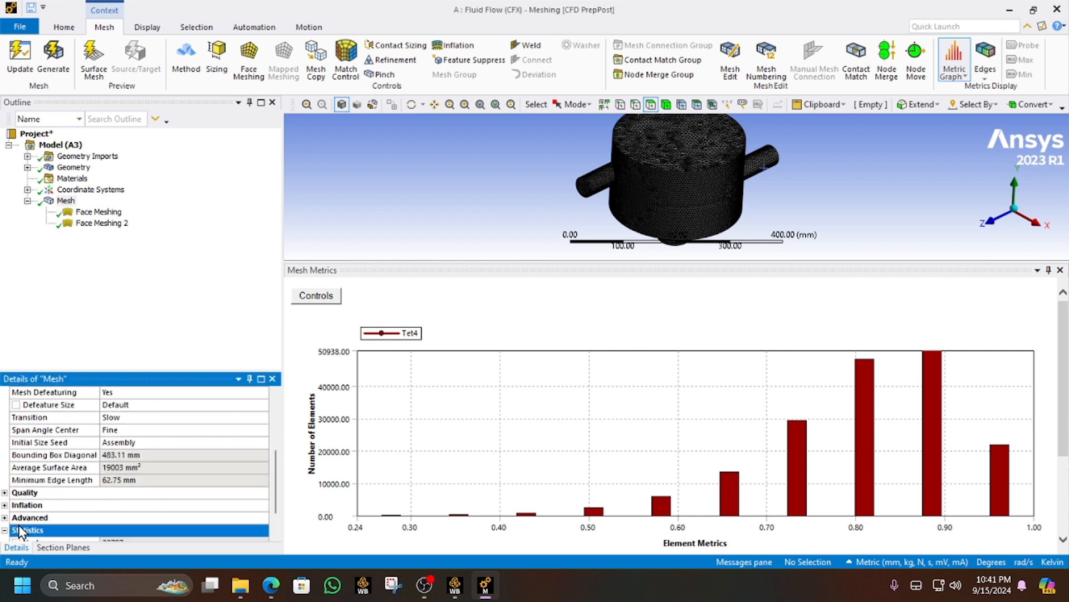
pyautogui.scroll(-1, 156, 524)
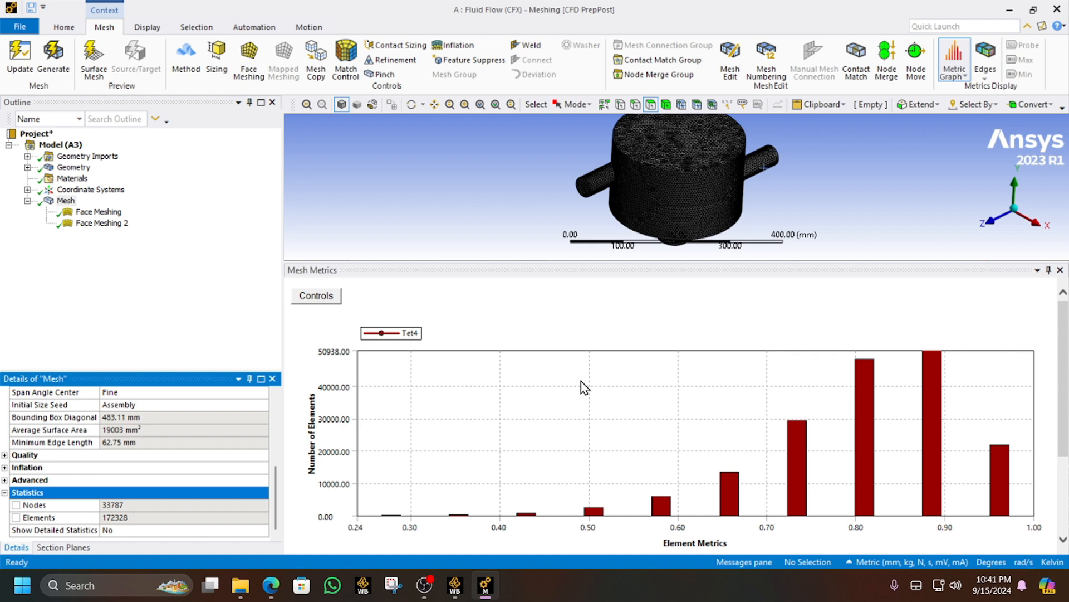
pyautogui.scroll(3, 616, 210)
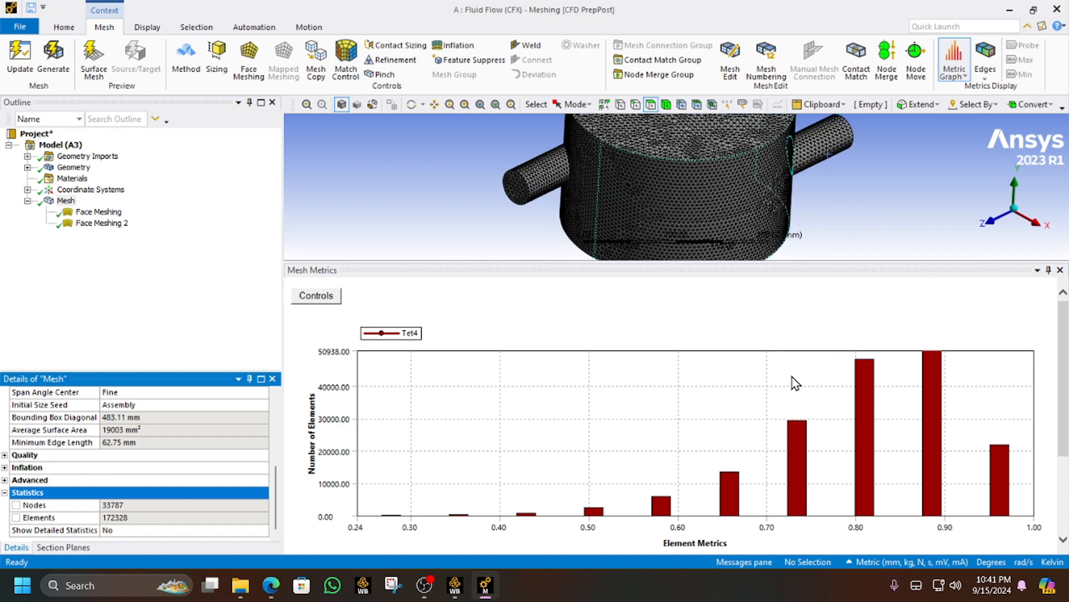
# Plot the aspect ratio metric of the refined mesh, close the metrics graph and inspect the mesh on the model
pyautogui.click(963, 79)
pyautogui.click(947, 109)
pyautogui.click(955, 70)
pyautogui.click(948, 121)
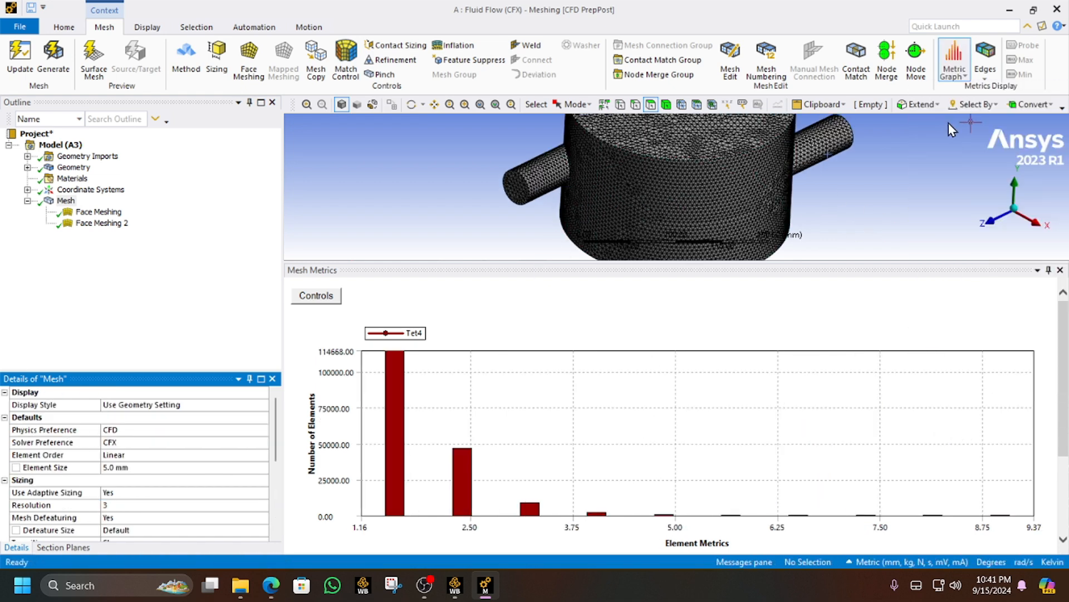
pyautogui.click(1060, 270)
pyautogui.scroll(-4, 585, 323)
pyautogui.moveTo(457, 403); pyautogui.dragTo(432, 405, button='middle')
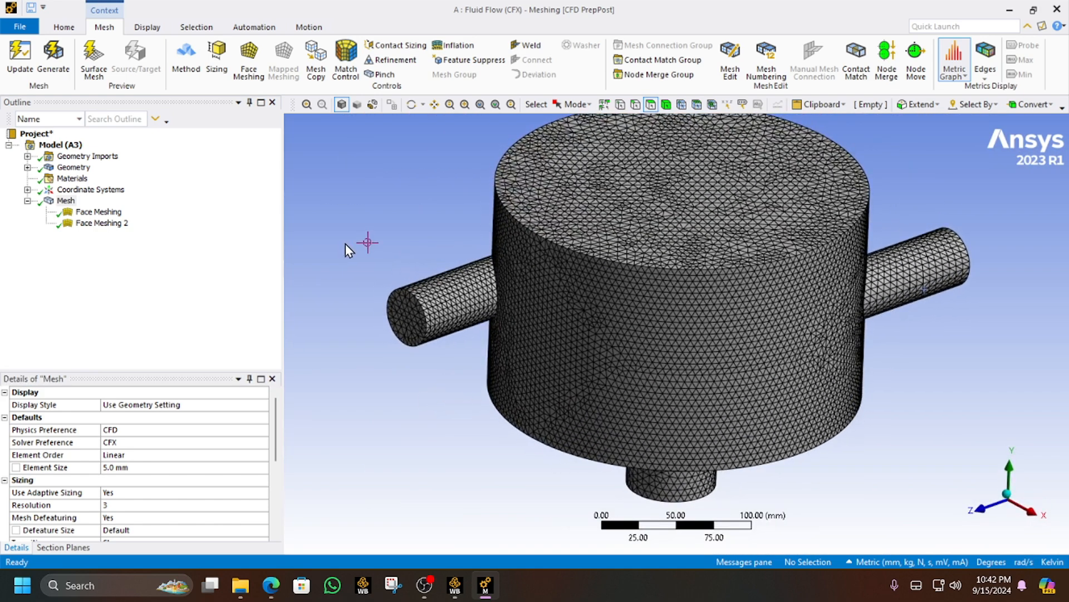
pyautogui.rightClick(419, 330)
pyautogui.moveTo(513, 336)
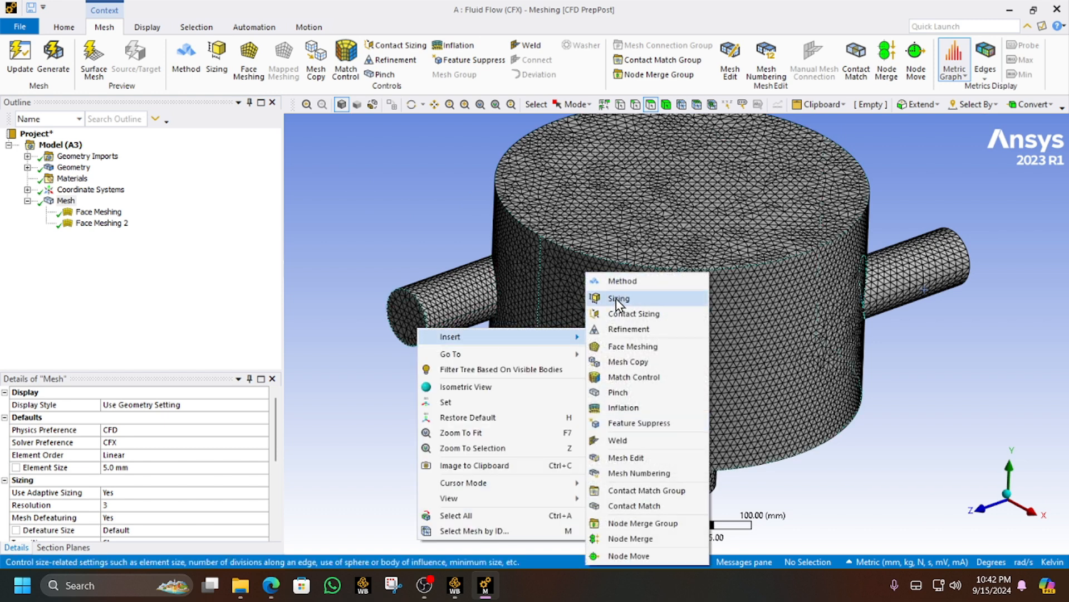
pyautogui.click(522, 167)
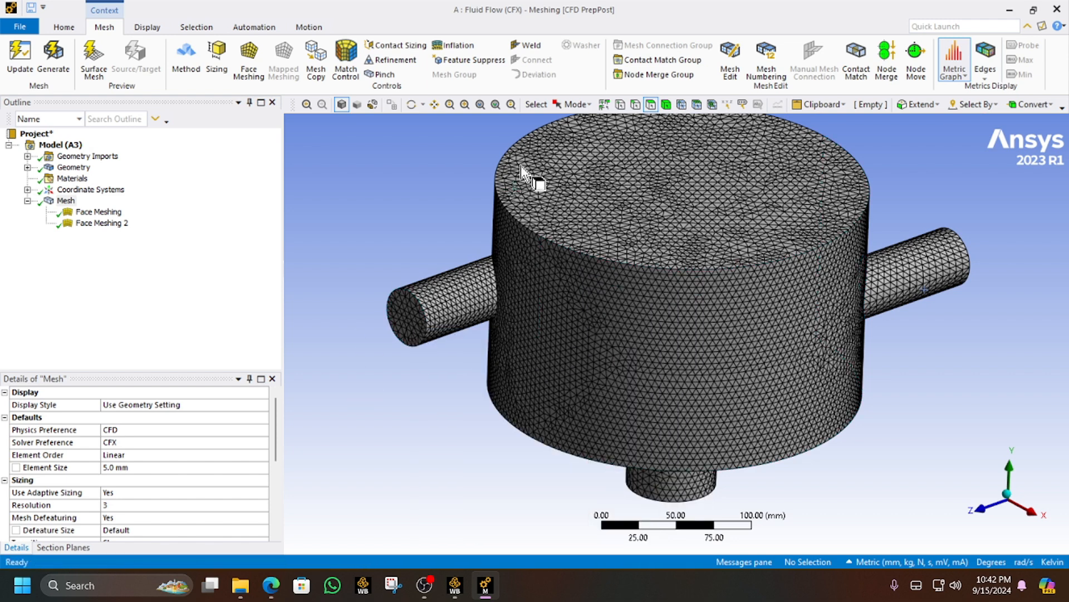
# Create a named selection "hot-inlet" from the circular end face of the front side pipe
pyautogui.click(402, 317)
pyautogui.rightClick(402, 319)
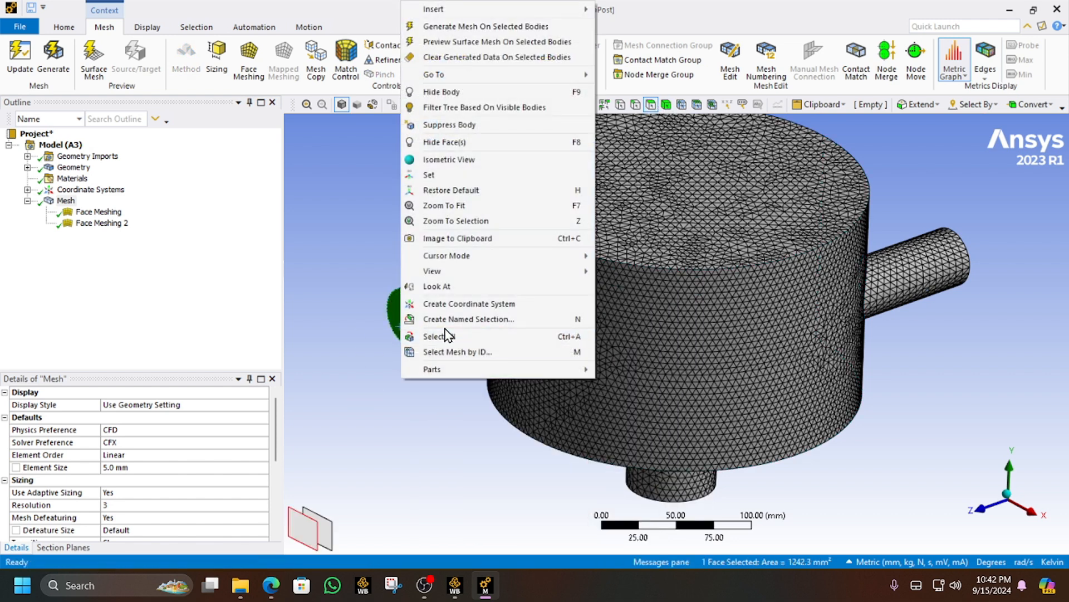
pyautogui.click(449, 319)
pyautogui.write('ho')
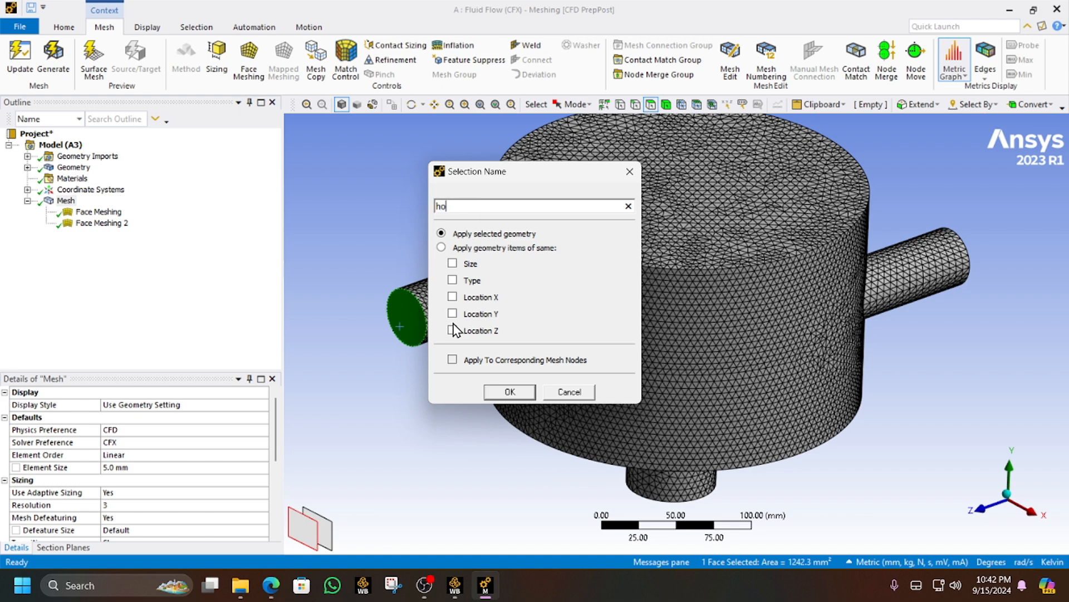
pyautogui.write('t-inlet')
pyautogui.press('Return')
# Create a named selection "cold-inlet" from the circular end face of the opposite side pipe
pyautogui.moveTo(848, 306); pyautogui.dragTo(960, 294, button='middle')
pyautogui.click(958, 293)
pyautogui.rightClick(959, 294)
pyautogui.click(942, 318)
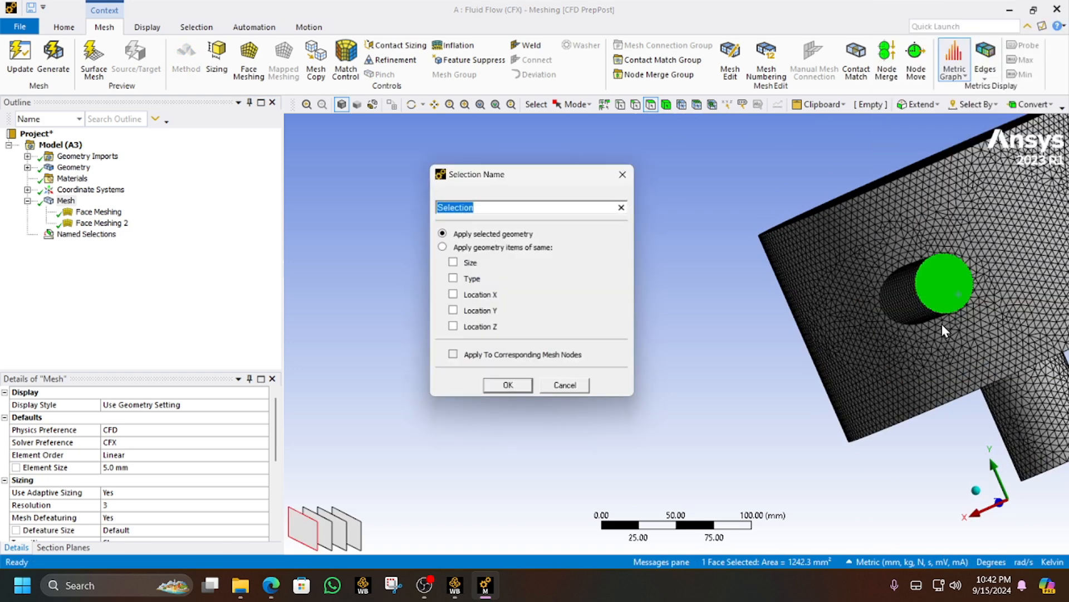
pyautogui.write('cold')
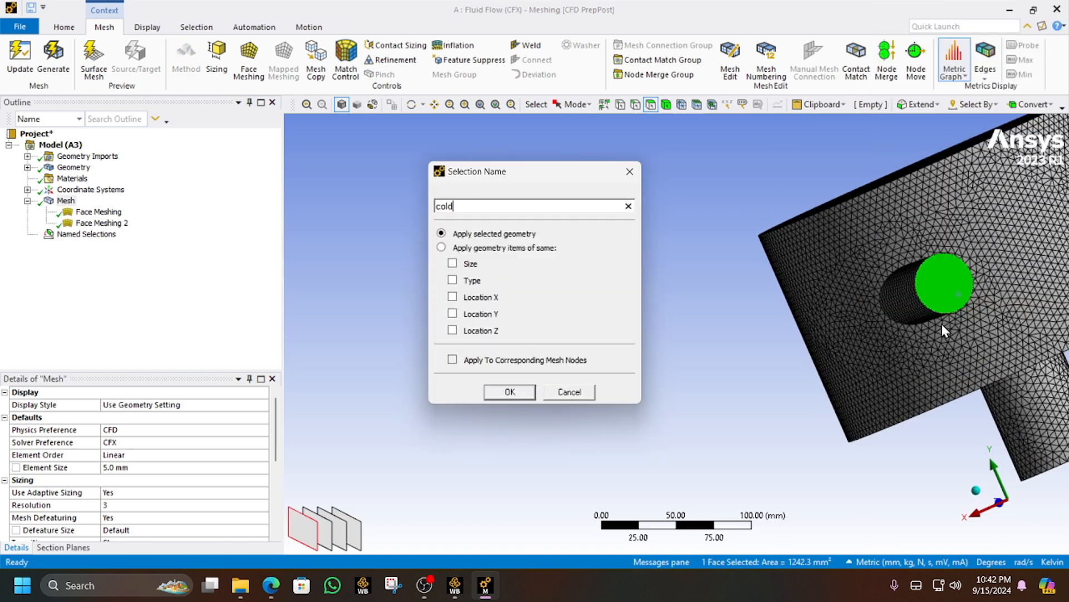
pyautogui.write('-inlet')
pyautogui.press('Return')
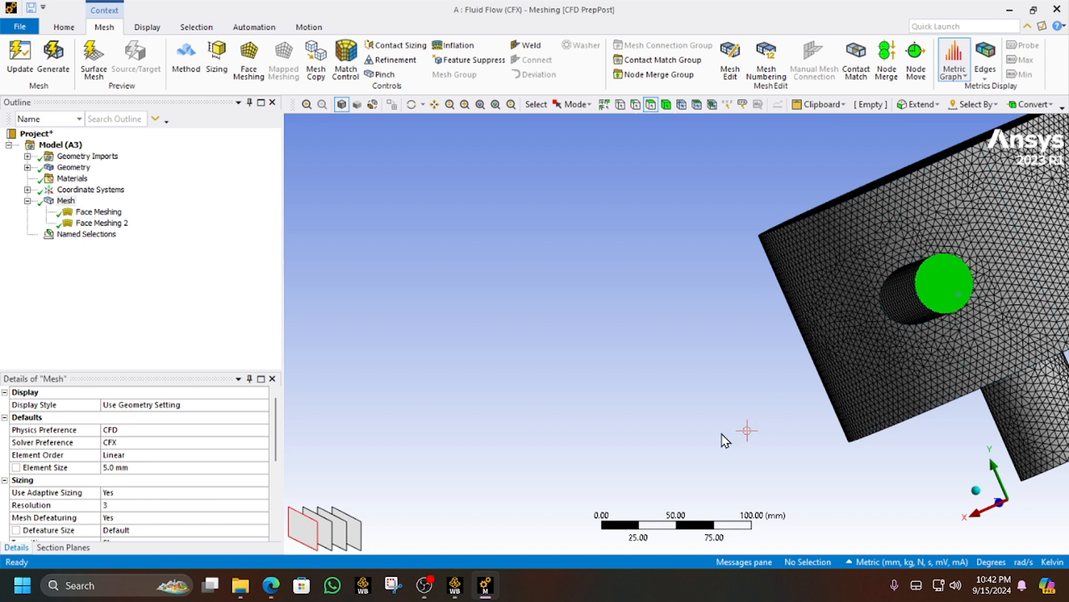
# Create a named selection "outlet" from the circular end face of the pipe beneath the mixer body
pyautogui.moveTo(722, 434); pyautogui.dragTo(493, 310, button='middle')
pyautogui.click(919, 336)
pyautogui.rightClick(920, 336)
pyautogui.click(923, 326)
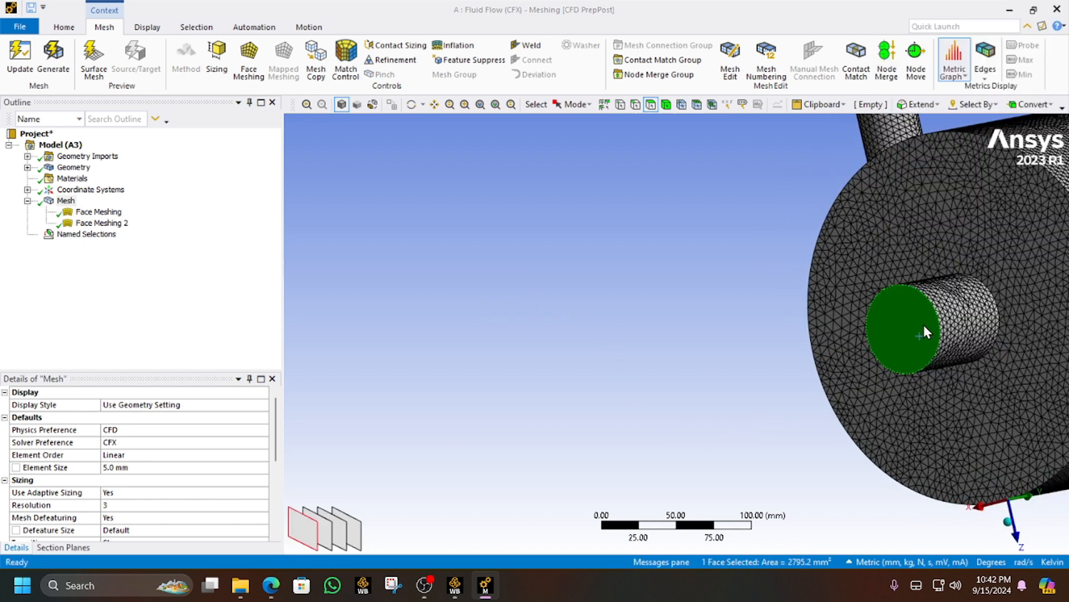
pyautogui.write('outlet')
pyautogui.press('Return')
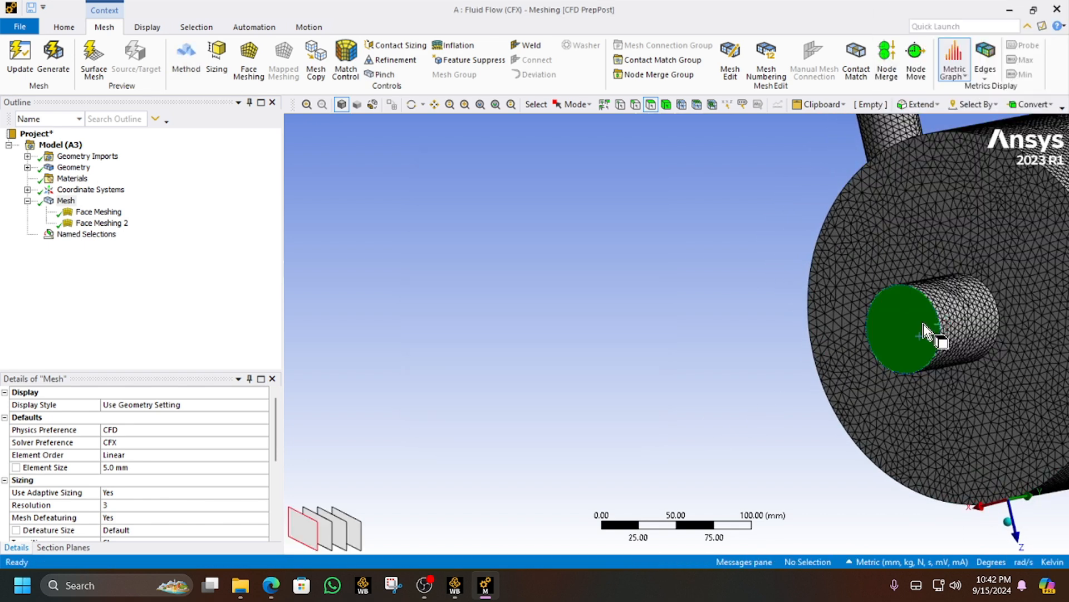
# Fit the whole model in view and review the named selections for the two inlets and the outlet
pyautogui.click(496, 104)
pyautogui.moveTo(479, 234); pyautogui.dragTo(352, 269, button='middle')
pyautogui.click(61, 234)
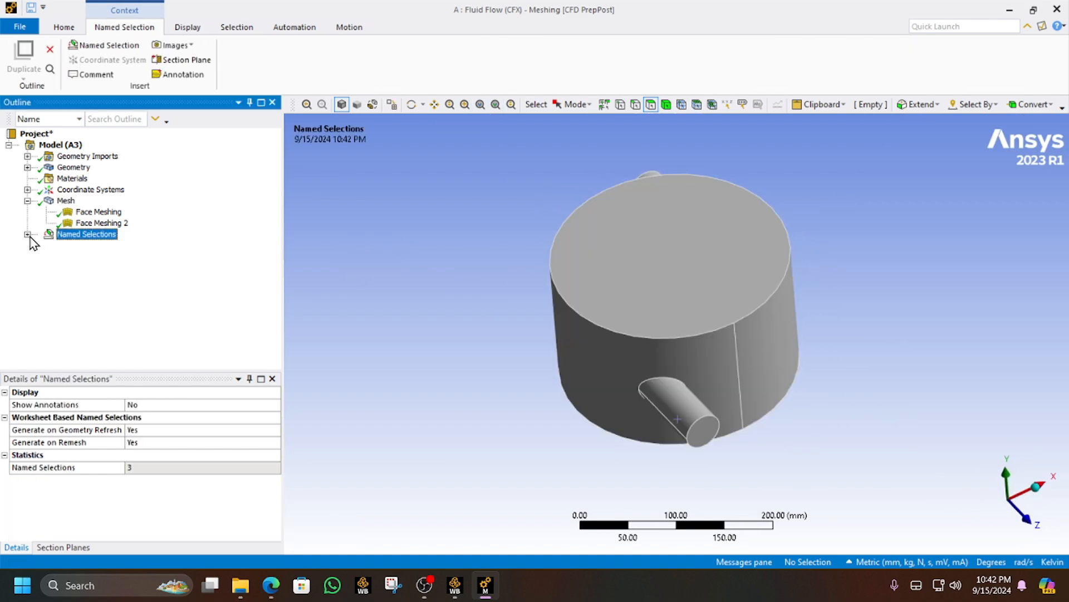
pyautogui.click(27, 234)
pyautogui.click(89, 257)
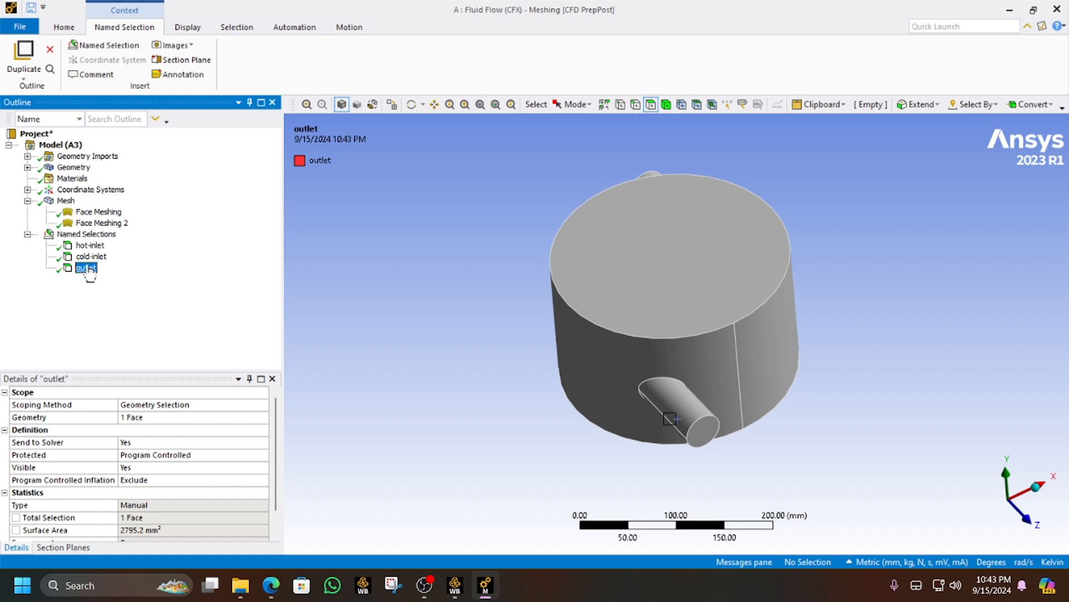
# Update the mesh, close the meshing application and return to the Workbench project schematic
pyautogui.click(65, 200)
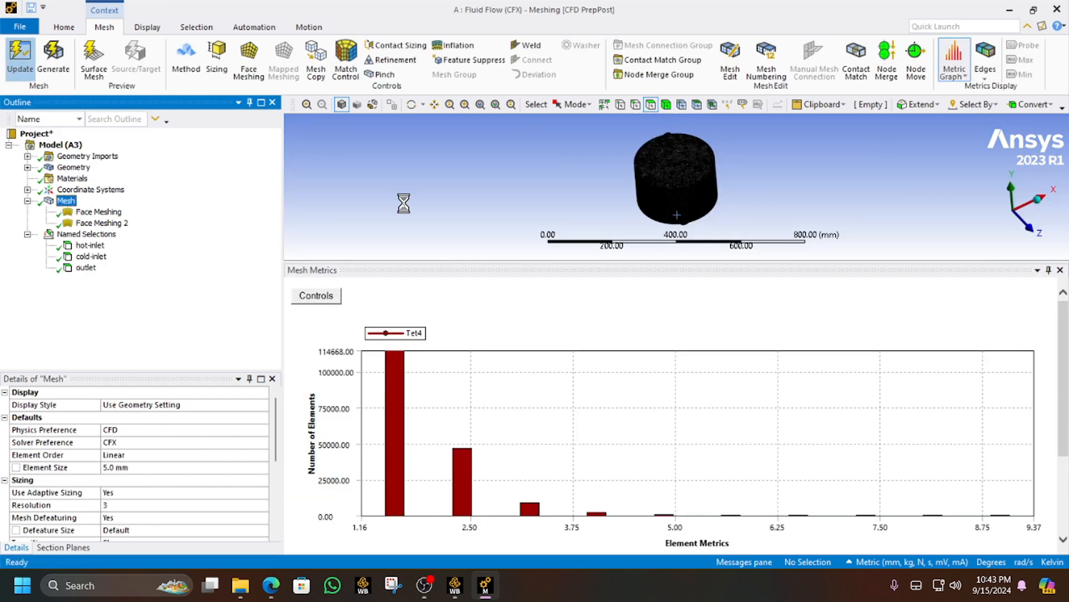
pyautogui.click(1059, 8)
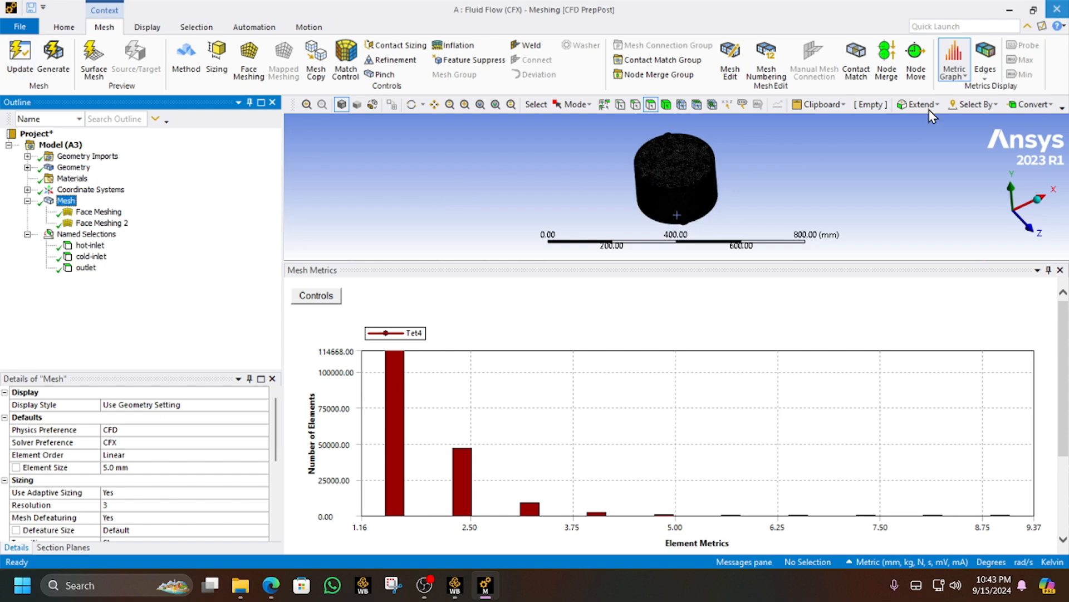
pyautogui.moveTo(464, 589)
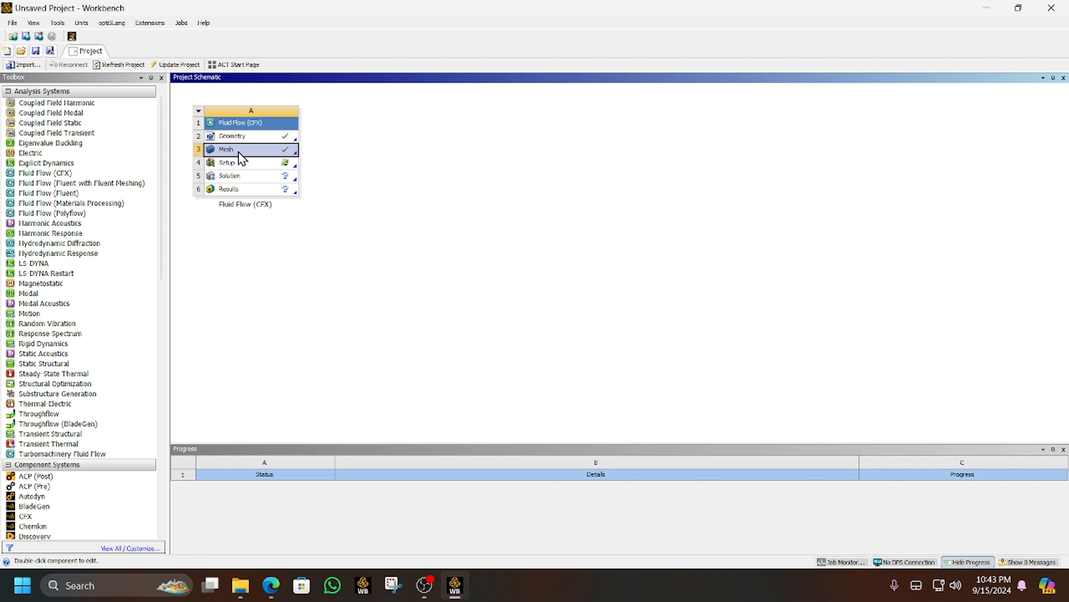
# Open the fluid flow system's Setup in a maximized CFX-Pre window and switch back to the unsaved Workbench project
pyautogui.doubleClick(257, 165)
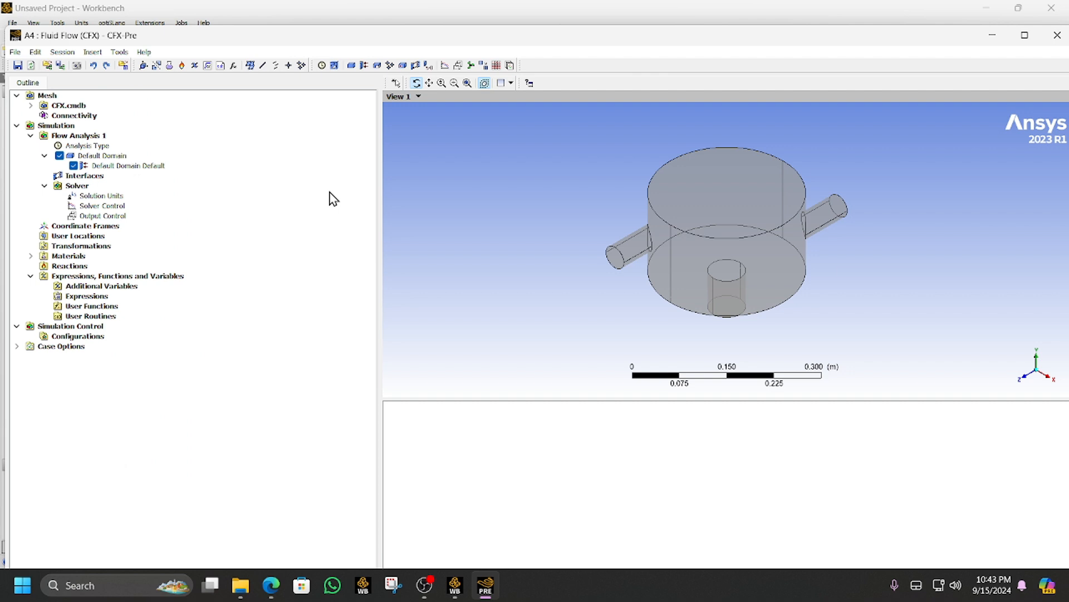
pyautogui.click(1025, 35)
pyautogui.moveTo(454, 584)
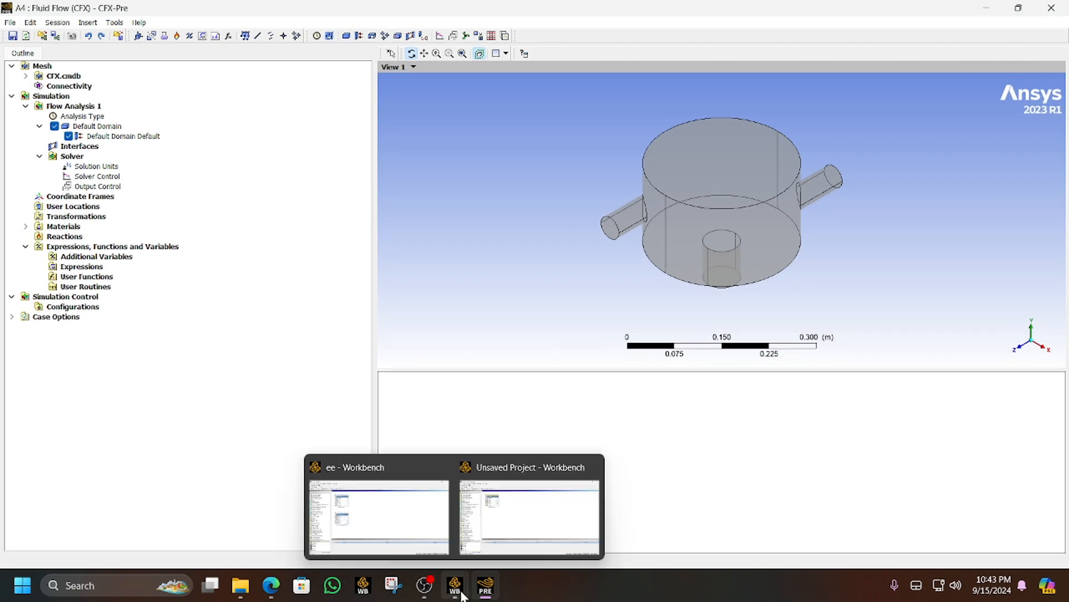
pyautogui.click(492, 521)
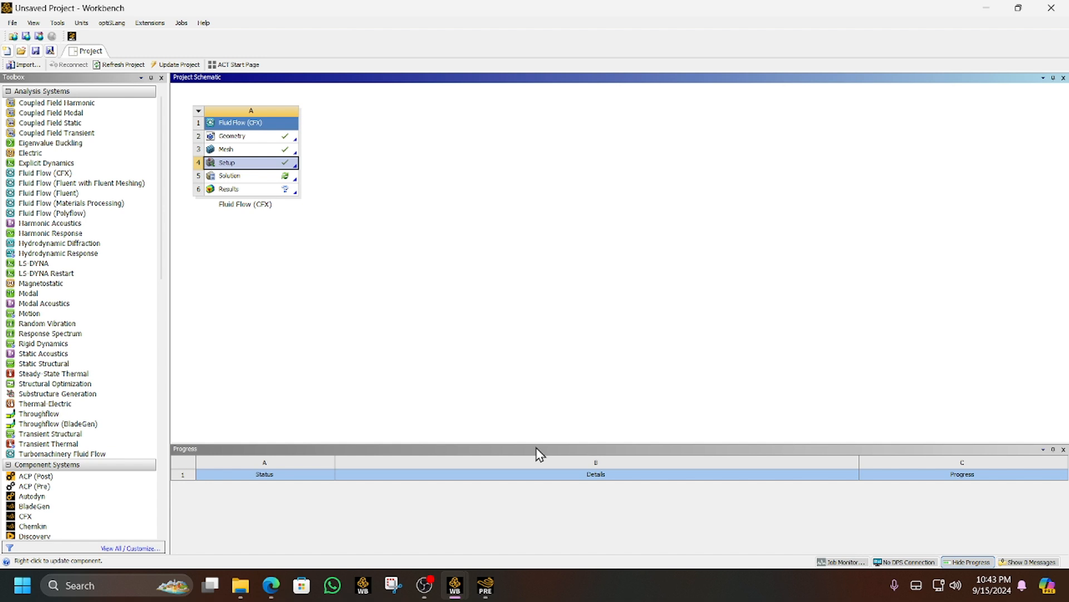
# Start saving the project and create a new folder named "cfx-mixing tank" in Documents
pyautogui.click(445, 297)
pyautogui.hotkey('ctrl', 's')
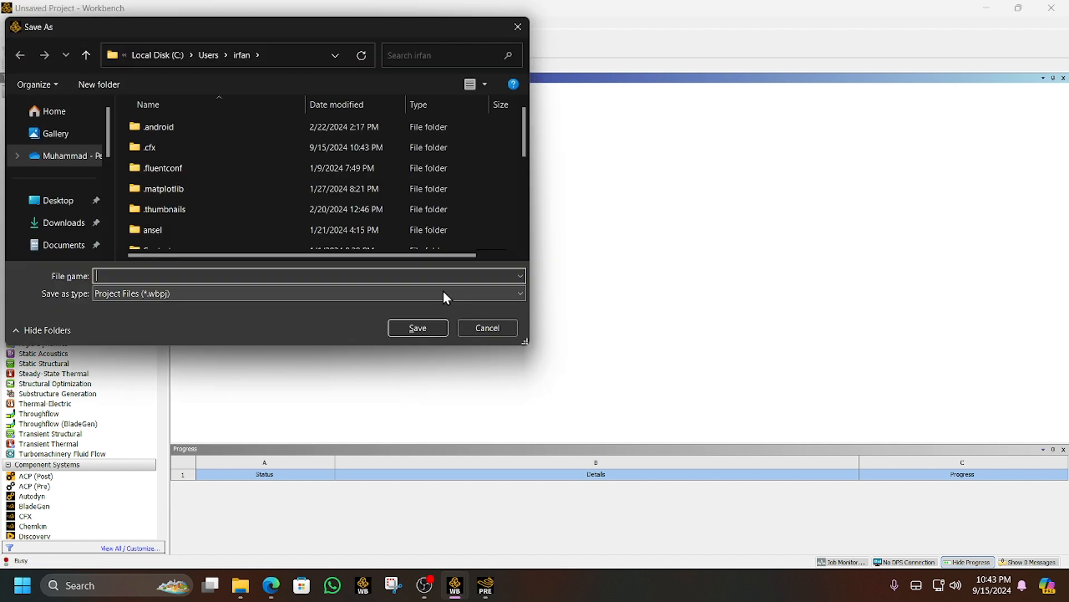
pyautogui.click(53, 241)
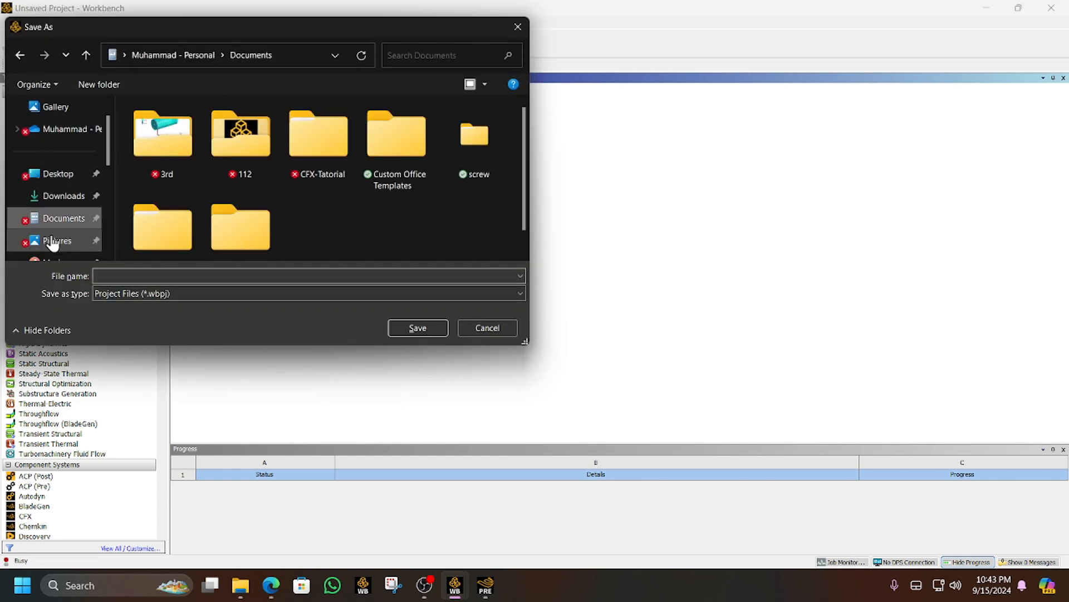
pyautogui.rightClick(370, 205)
pyautogui.rightClick(330, 225)
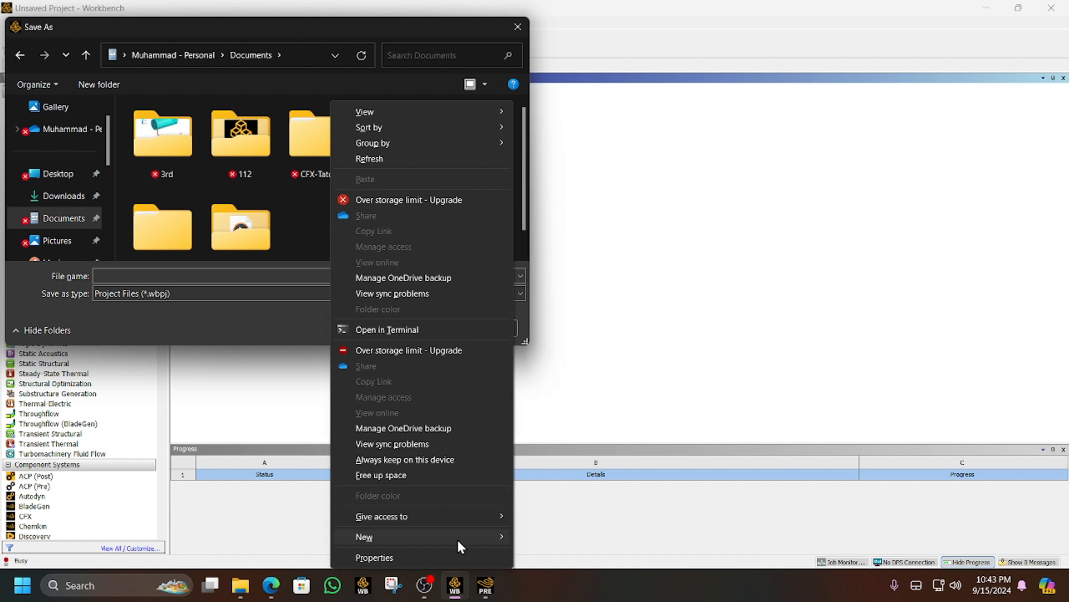
pyautogui.moveTo(456, 537)
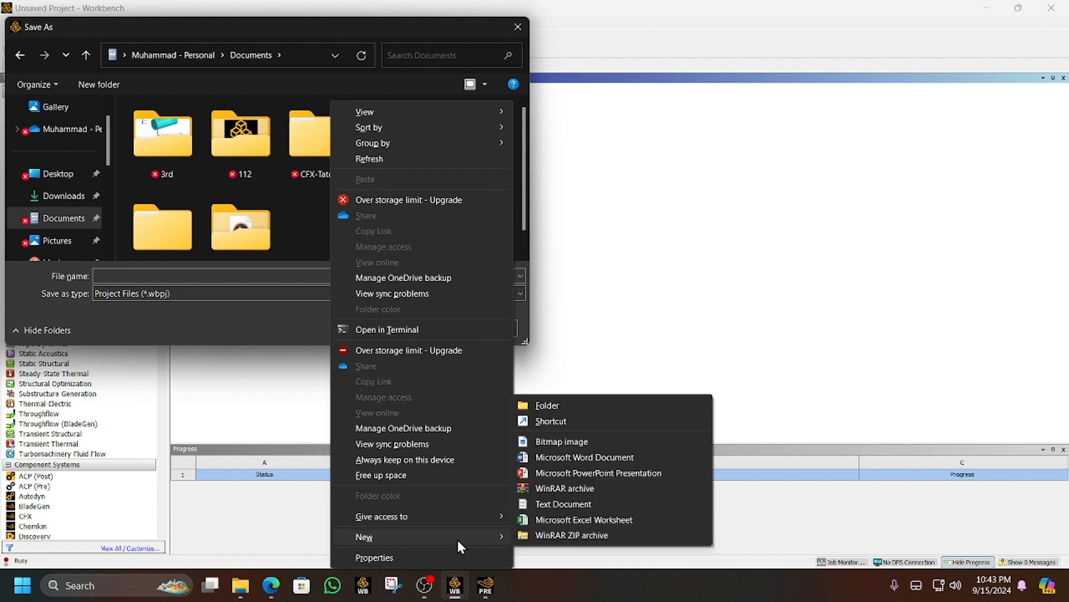
pyautogui.click(594, 406)
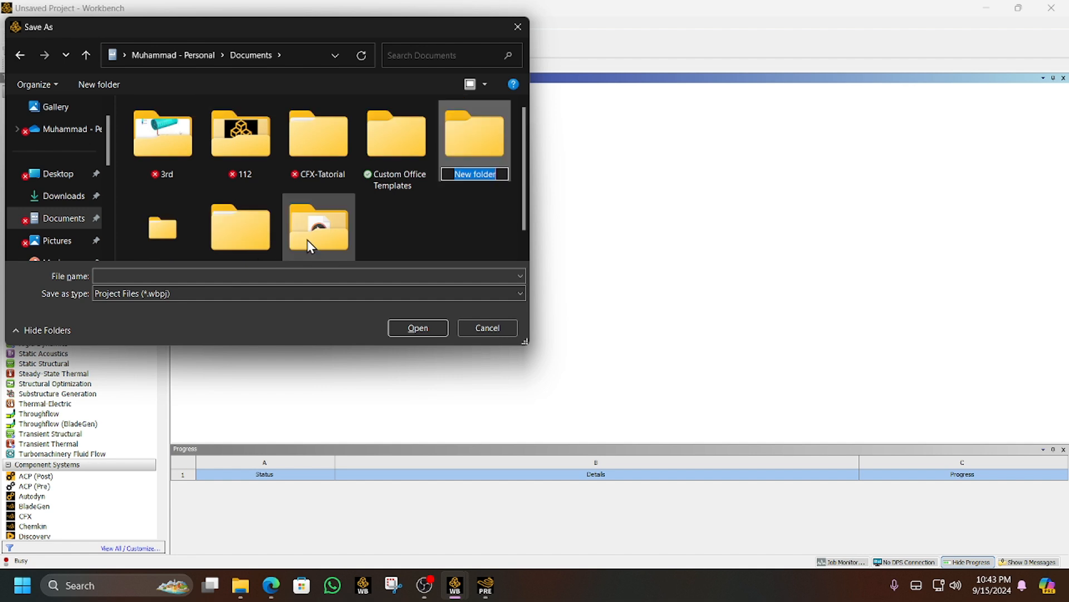
pyautogui.write('cfx-mixz')
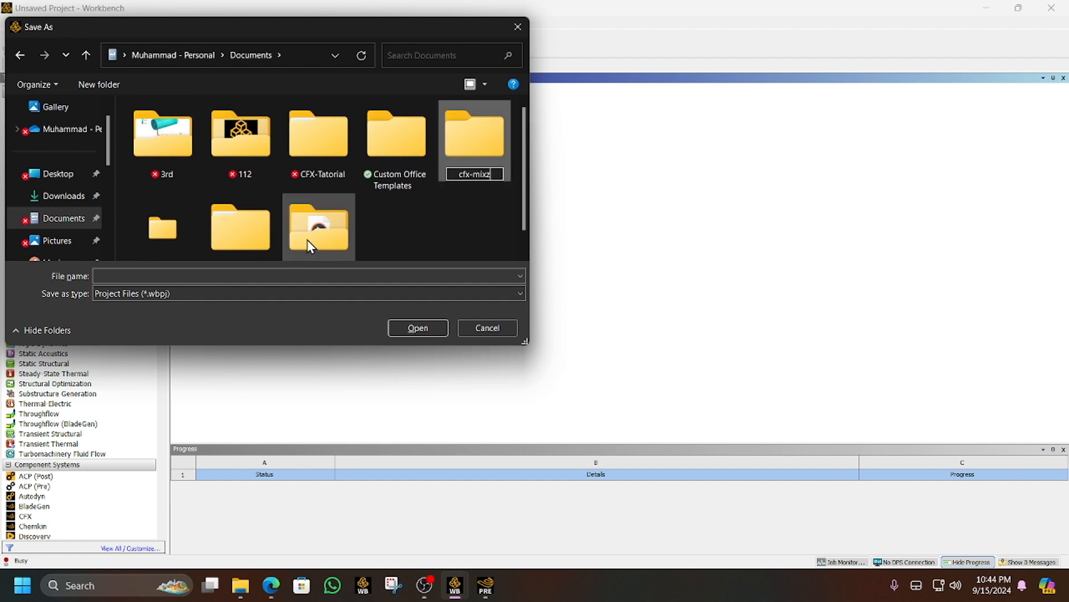
pyautogui.press('BackSpace')
pyautogui.write('ing tank')
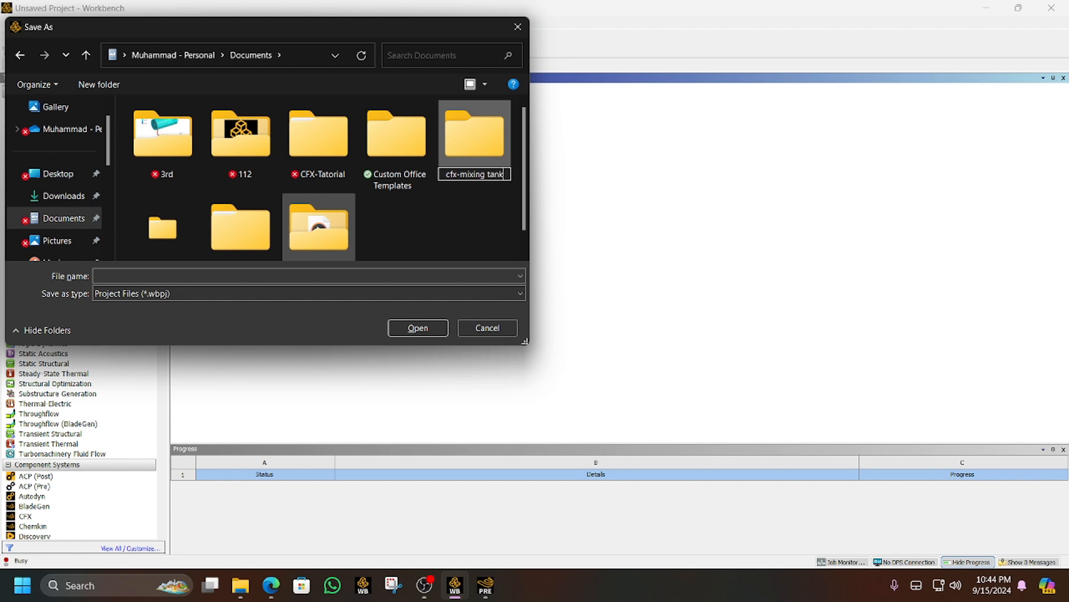
pyautogui.press('Return')
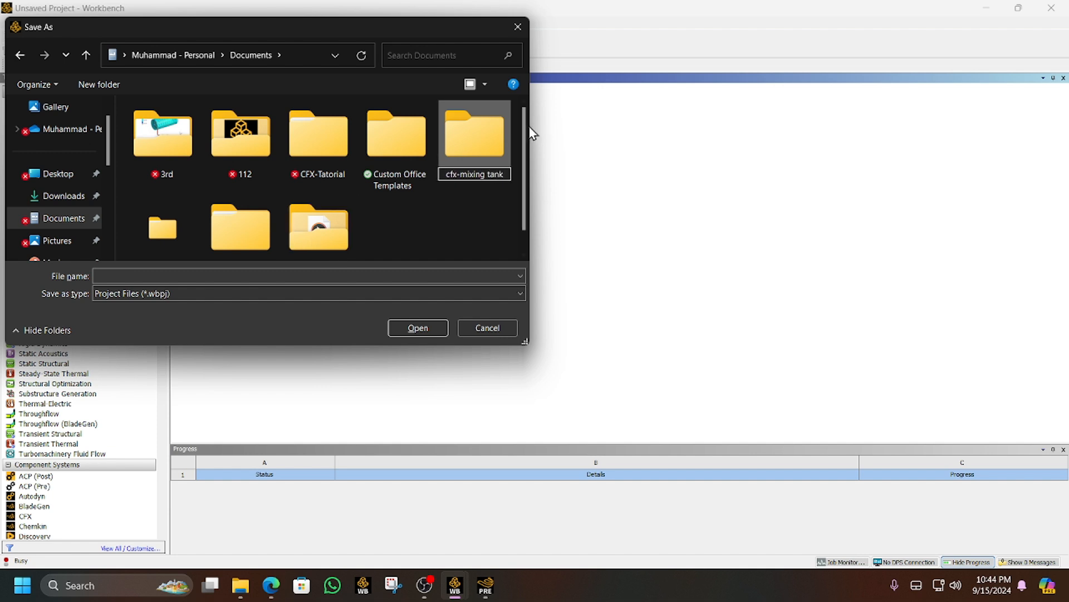
# Save the project as "mixing-files" inside the "cfx-mixing tank" folder
pyautogui.doubleClick(500, 136)
pyautogui.click(197, 277)
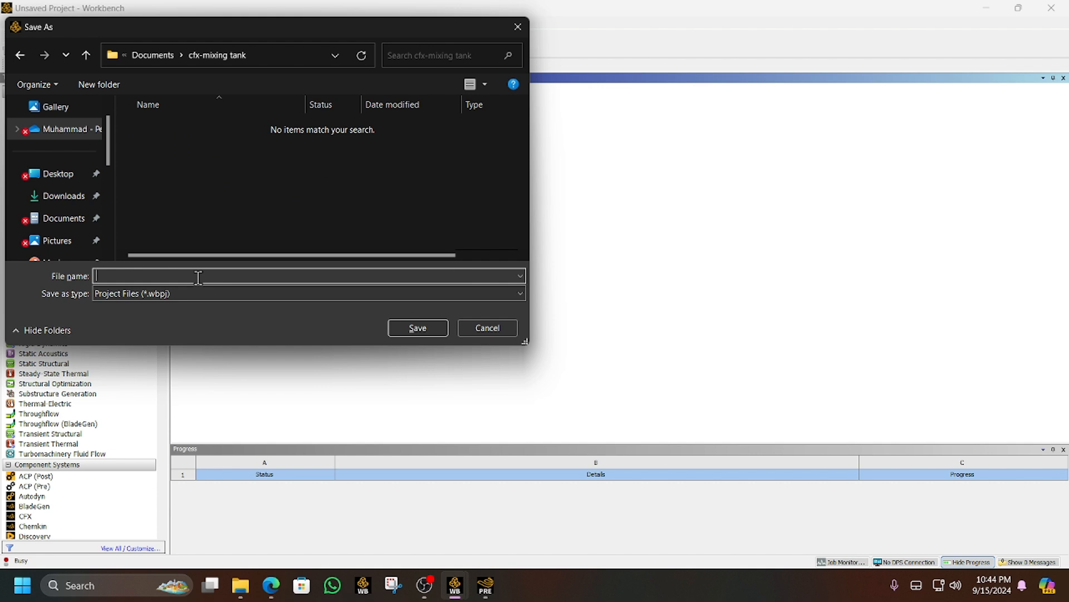
pyautogui.write('mixing-files')
pyautogui.click(397, 328)
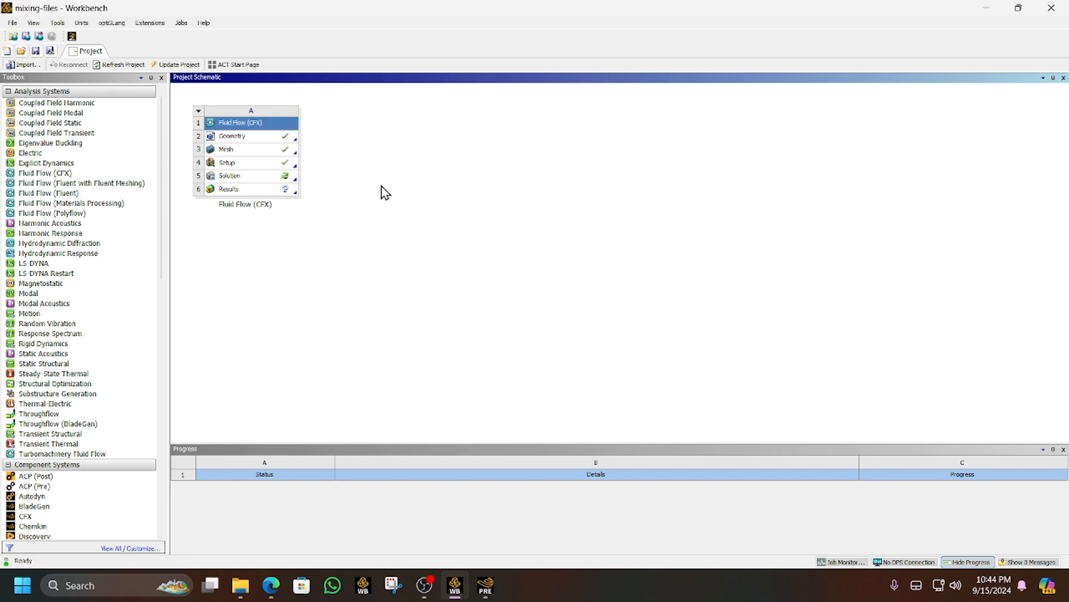
pyautogui.hotkey('ctrl', 's')
# Switch to CFX-Pre and examine the Analysis Type option of Flow Analysis 1
pyautogui.moveTo(476, 596)
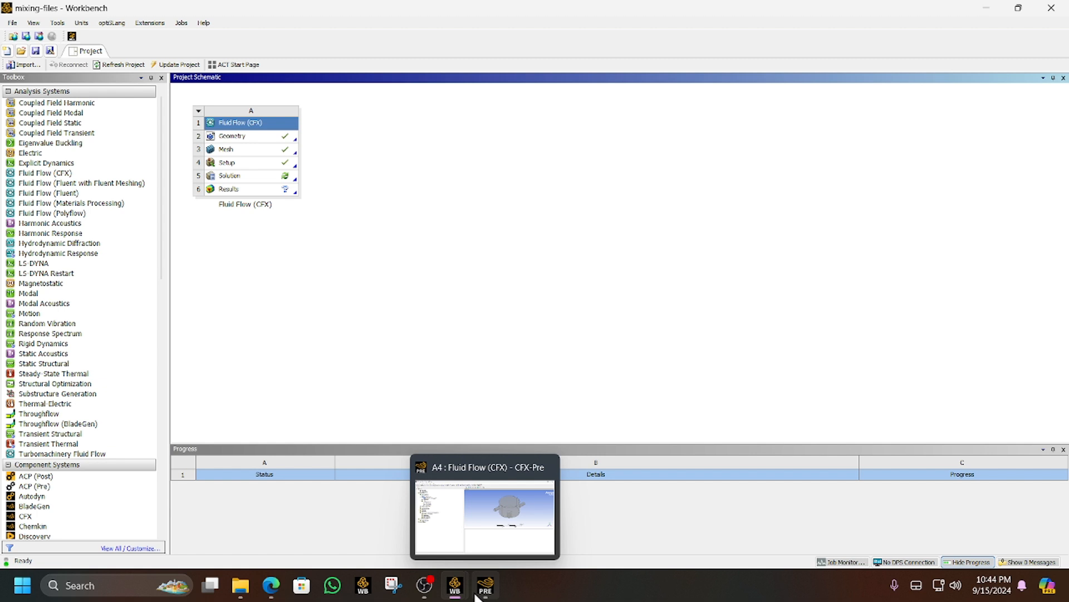
pyautogui.click(476, 594)
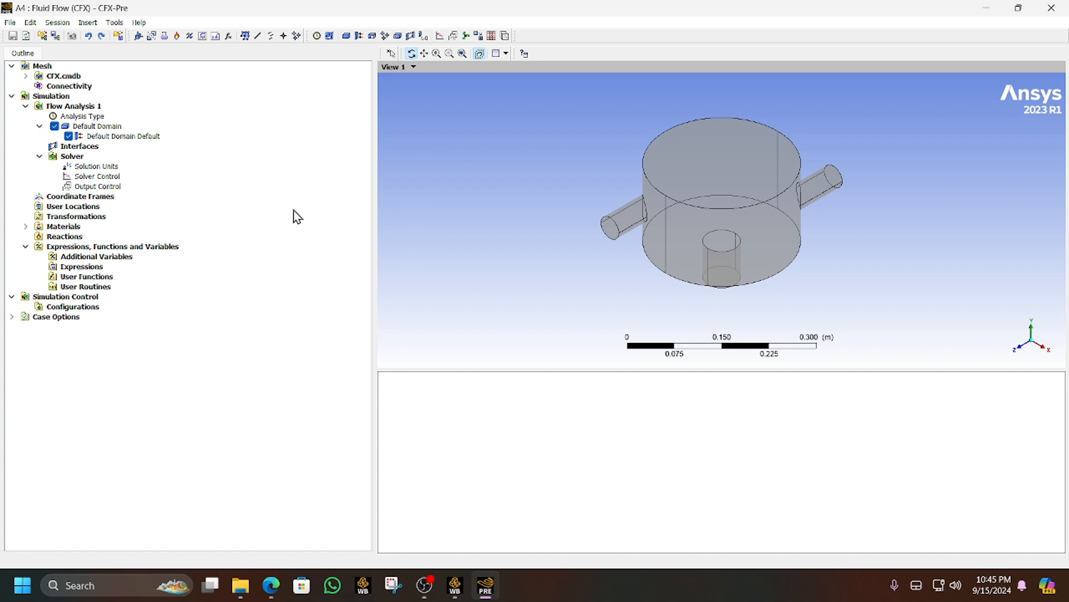
pyautogui.click(51, 107)
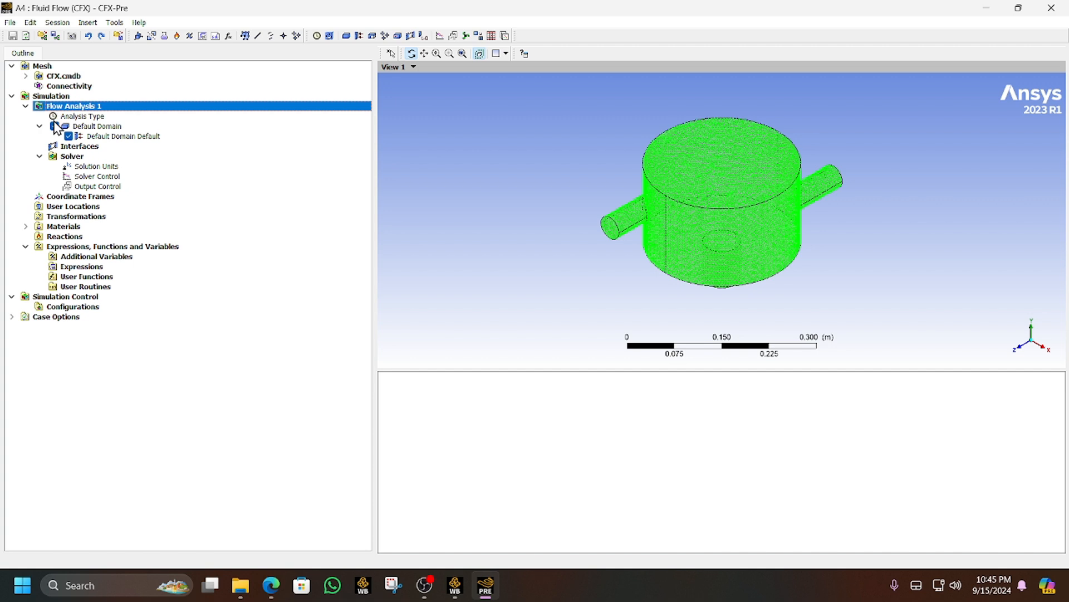
pyautogui.click(97, 130)
pyautogui.click(81, 136)
pyautogui.click(83, 130)
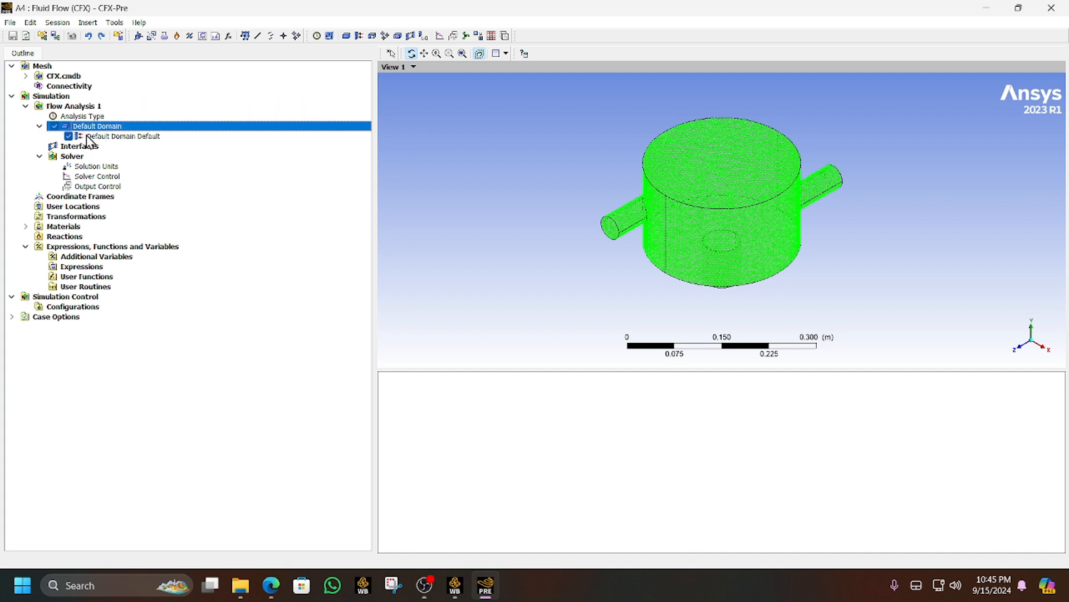
pyautogui.doubleClick(81, 116)
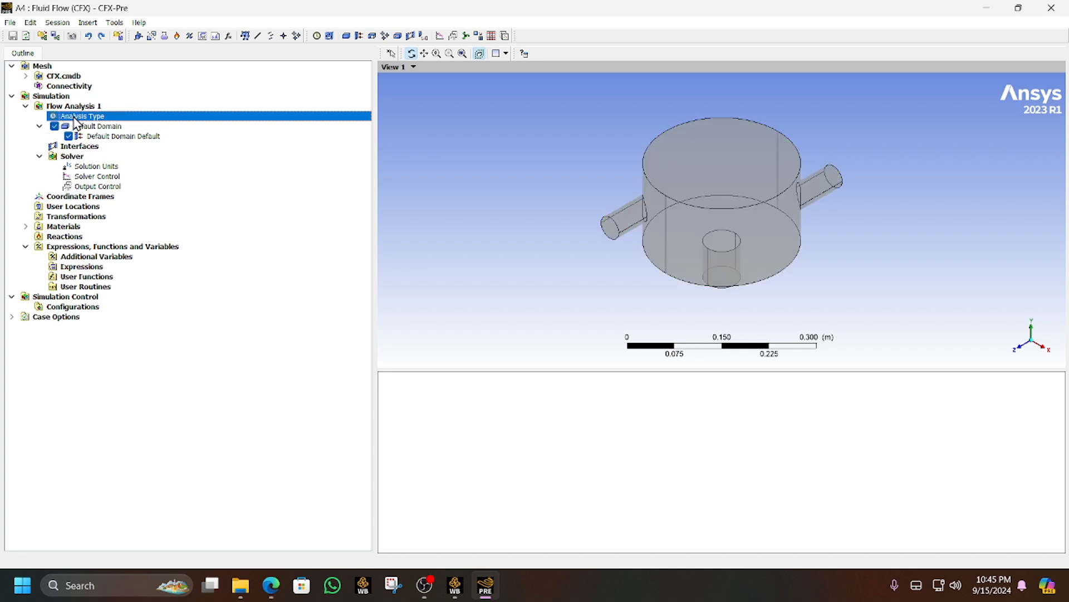
pyautogui.click(106, 97)
pyautogui.click(110, 105)
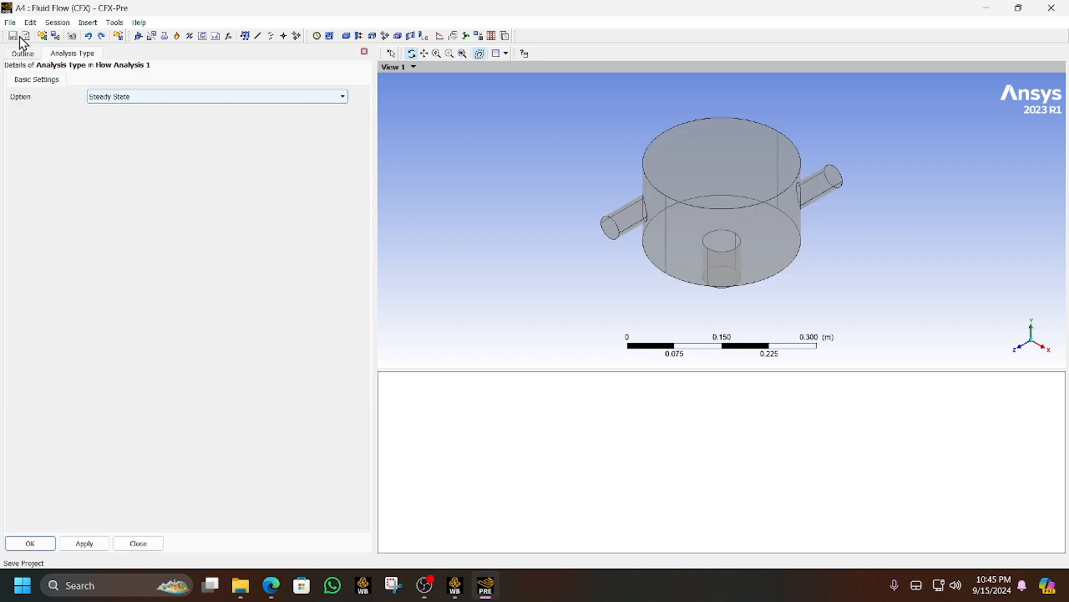
pyautogui.click(23, 53)
# Examine the default domain's mesh region, the interfaces and the solver branch of Flow Analysis 1
pyautogui.click(96, 126)
pyautogui.scroll(3, 651, 228)
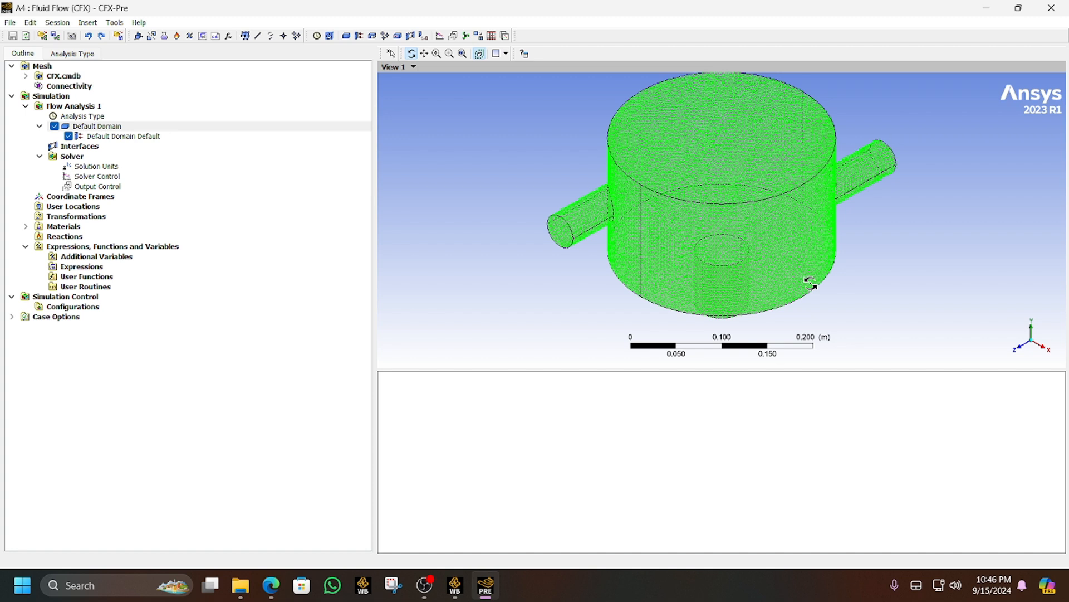
pyautogui.click(78, 157)
pyautogui.click(78, 148)
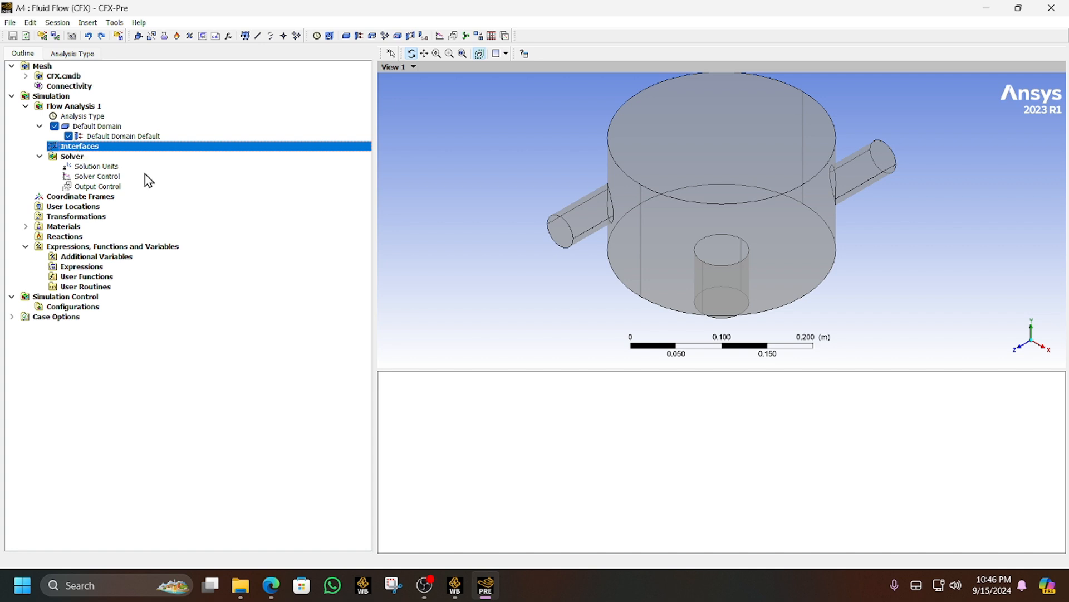
pyautogui.click(79, 157)
pyautogui.click(73, 105)
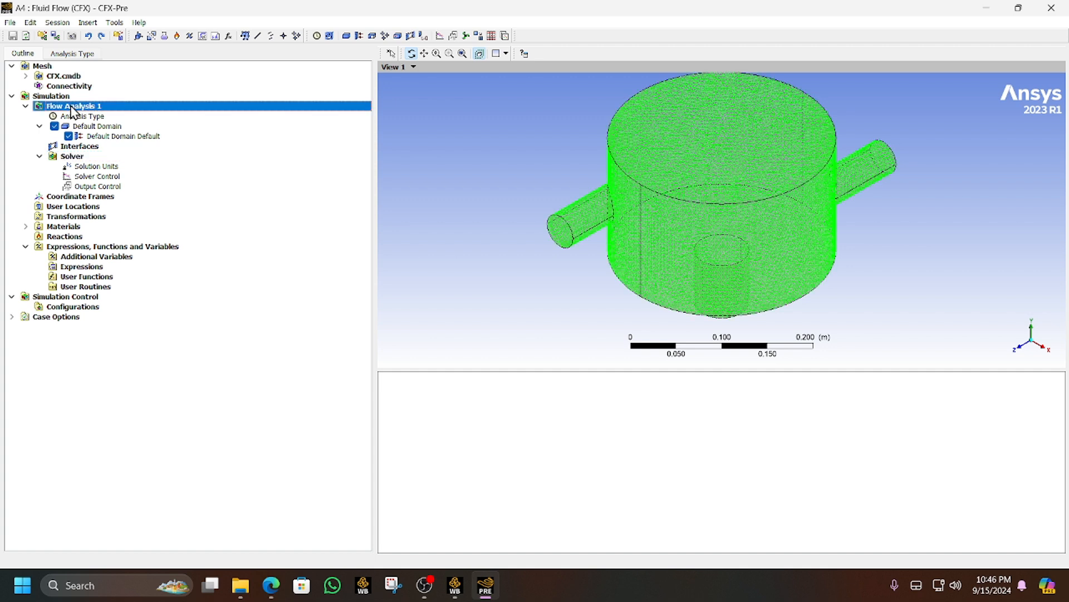
pyautogui.click(83, 159)
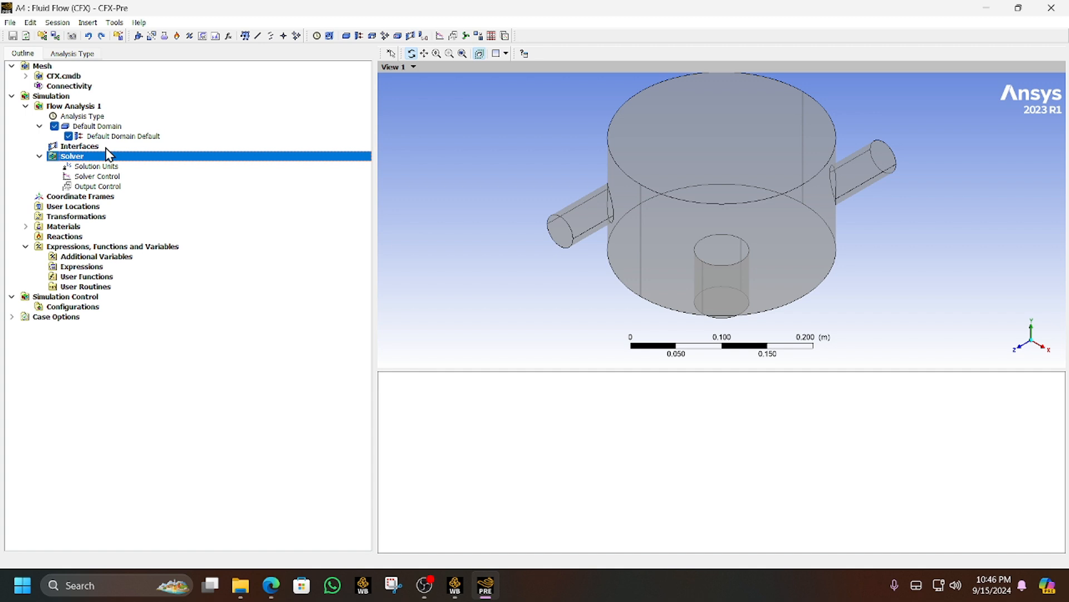
# Review the Solution Units, Solver Control and Output Control settings, including the monitor options
pyautogui.doubleClick(98, 166)
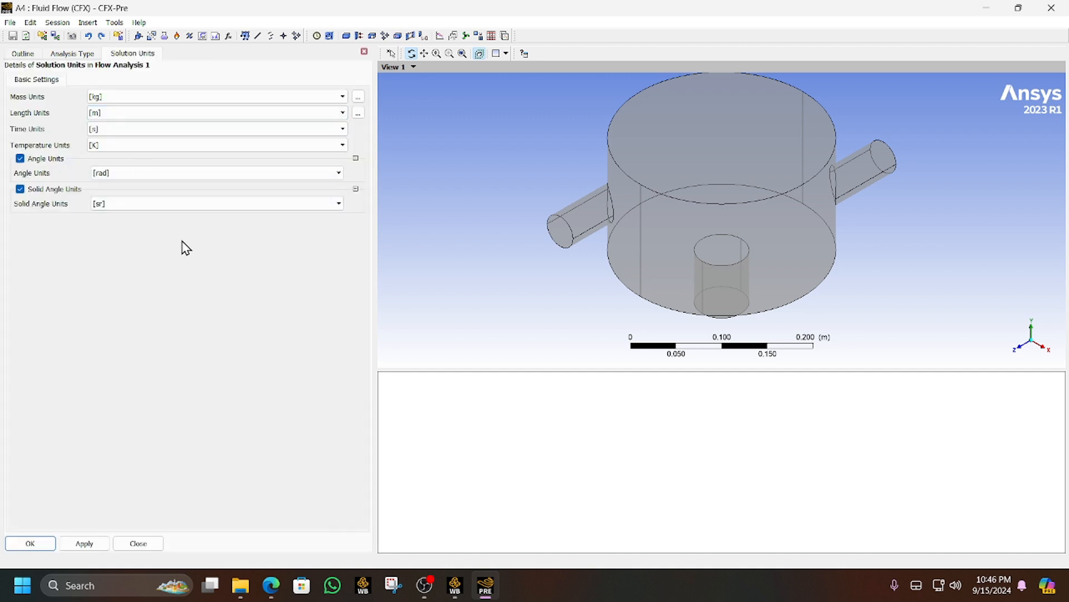
pyautogui.click(24, 53)
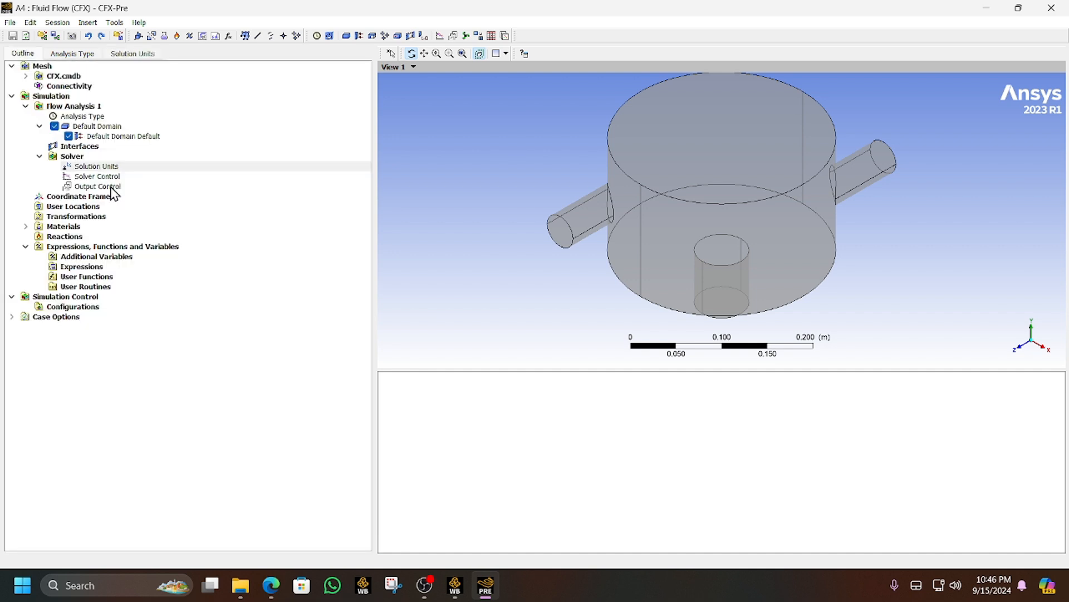
pyautogui.doubleClick(113, 187)
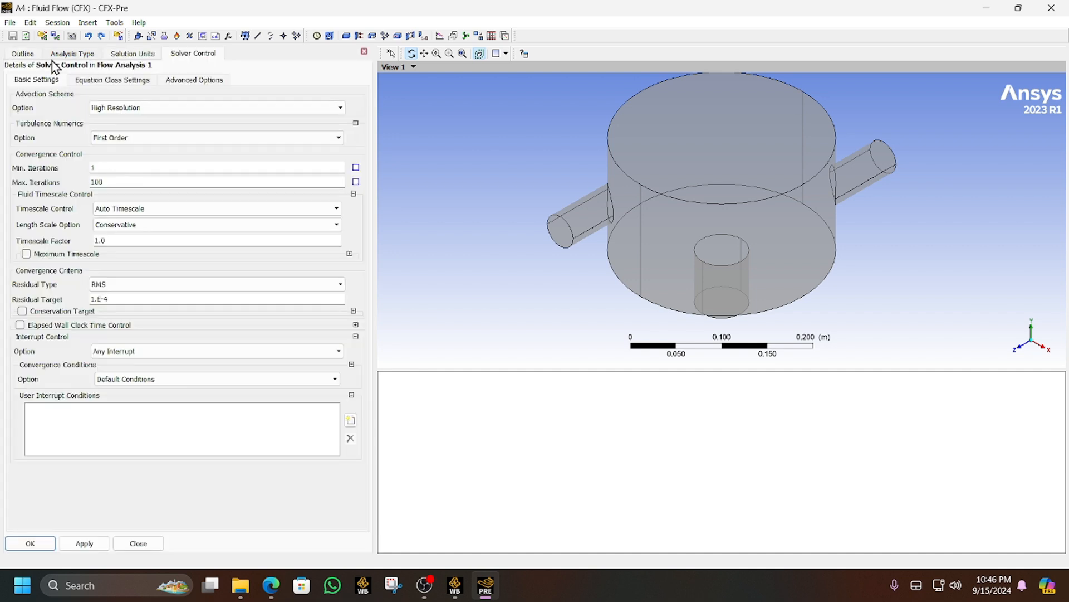
pyautogui.click(31, 53)
pyautogui.doubleClick(105, 190)
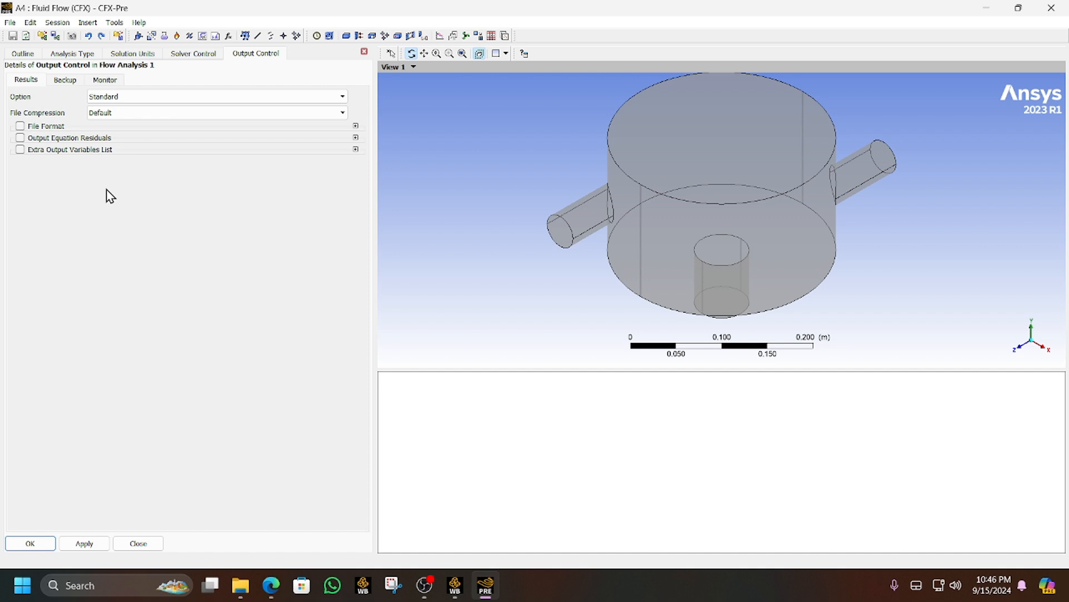
pyautogui.click(118, 81)
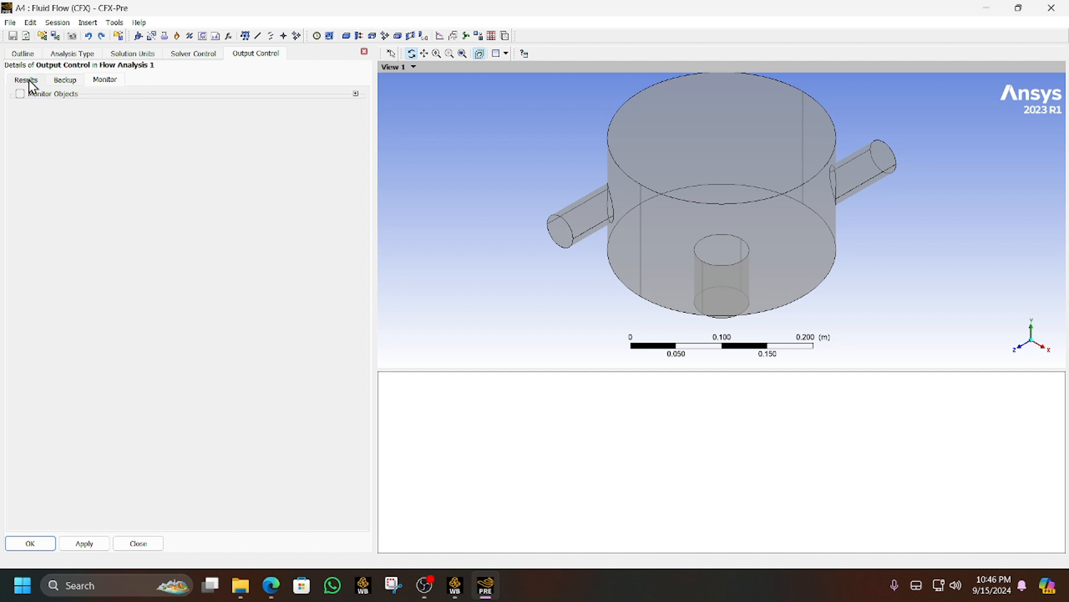
pyautogui.click(29, 54)
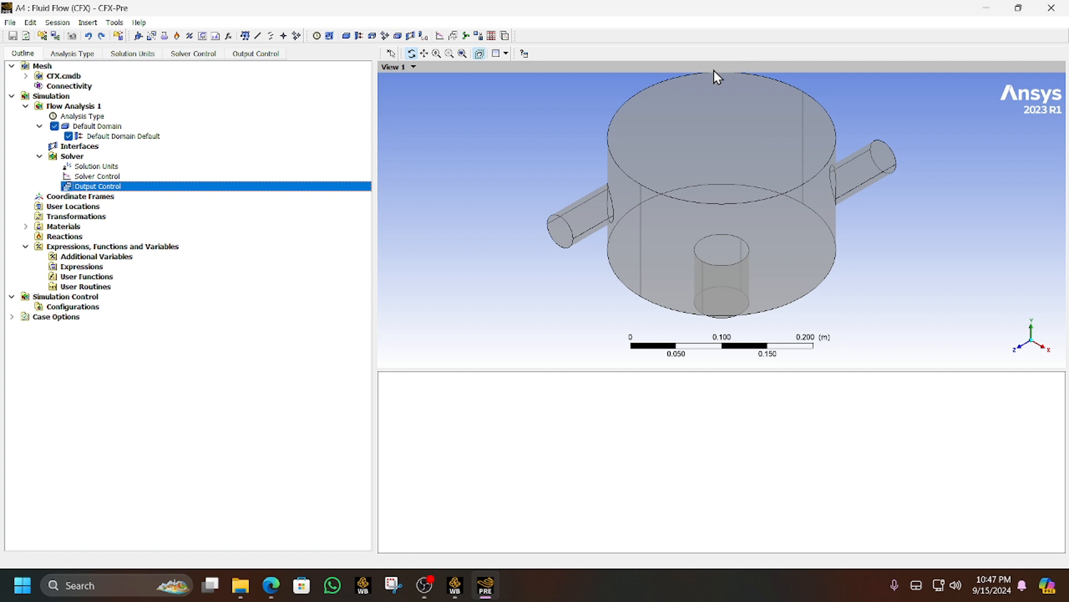
# Expand the materials list and review the insert options for materials and reactions
pyautogui.click(26, 226)
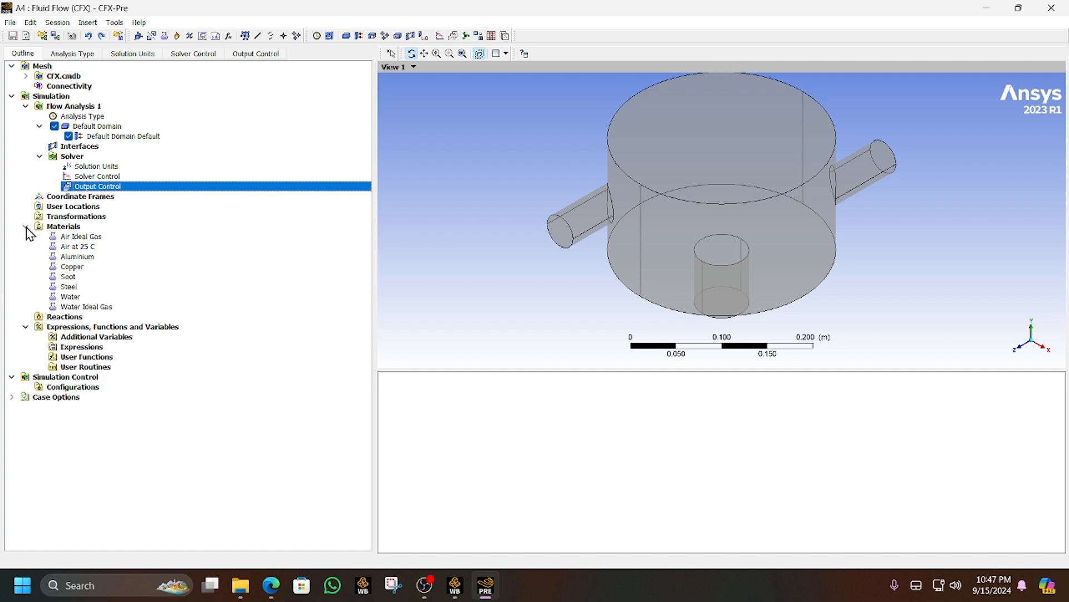
pyautogui.rightClick(63, 228)
pyautogui.moveTo(143, 232)
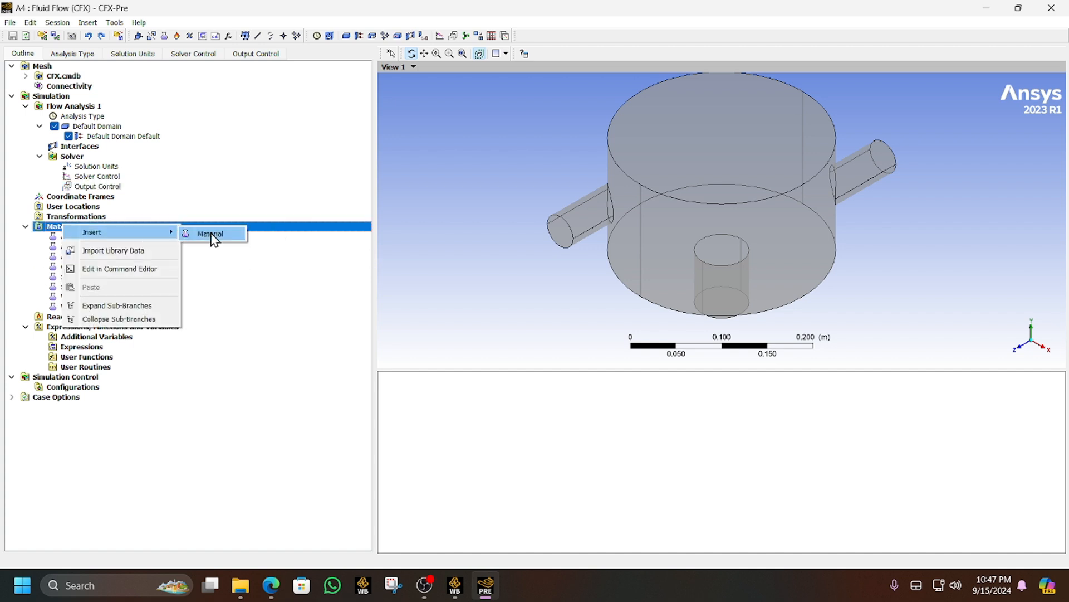
pyautogui.click(22, 260)
pyautogui.click(78, 237)
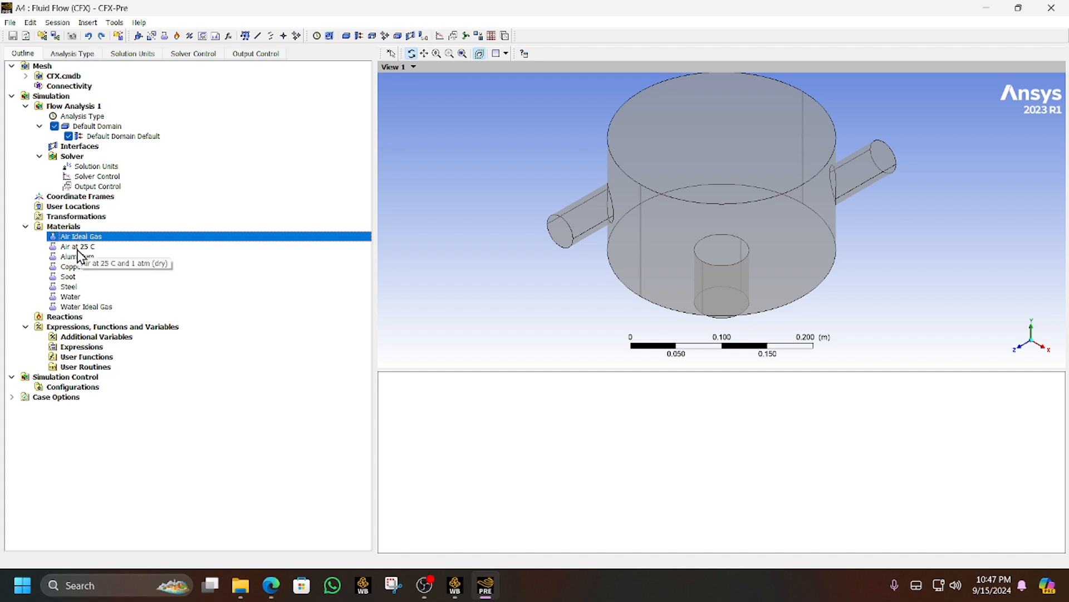
pyautogui.rightClick(66, 316)
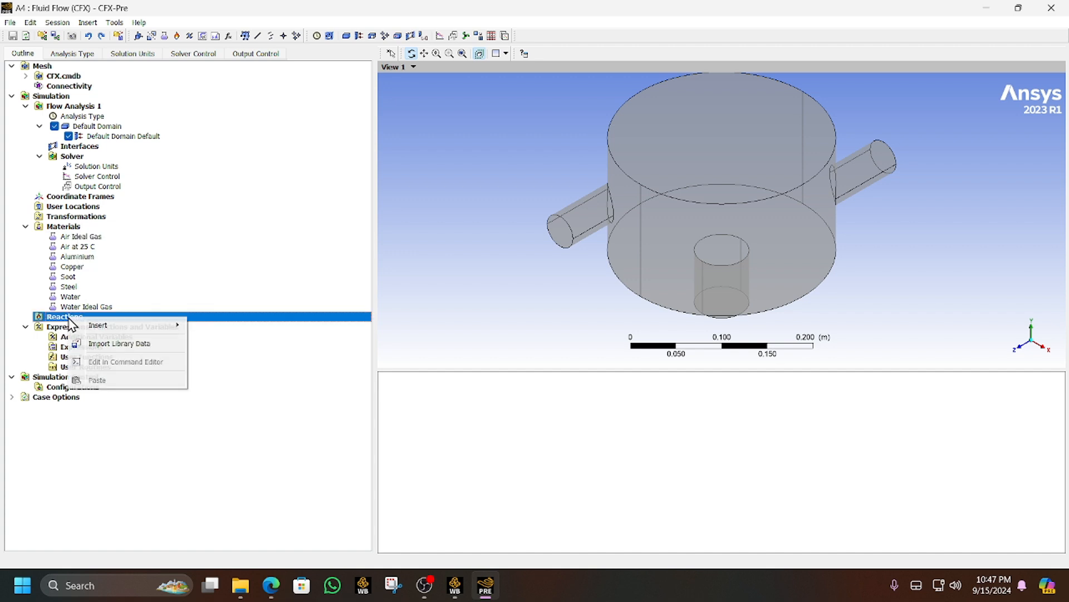
pyautogui.moveTo(109, 326)
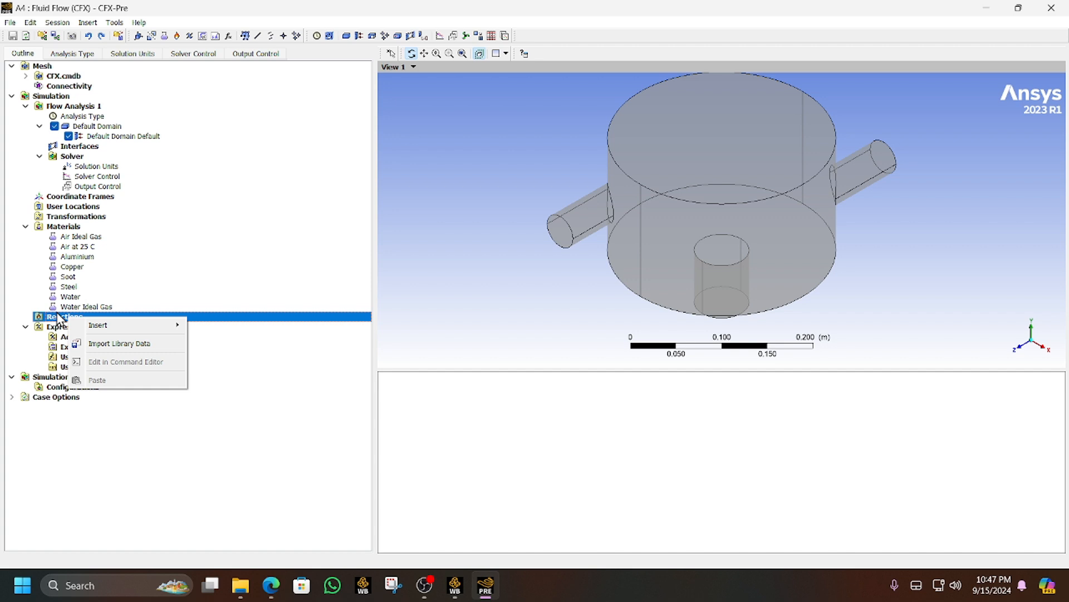
pyautogui.click(49, 357)
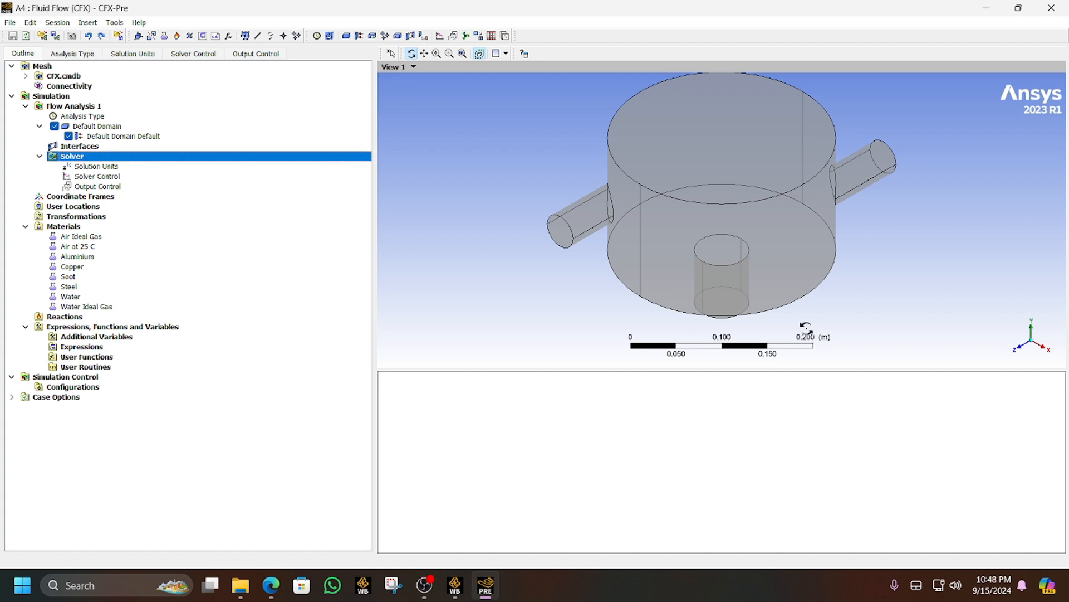
# Enlarge the 3D viewer and examine the mixer geometry by rotating it and returning to the isometric view
pyautogui.moveTo(700, 370); pyautogui.dragTo(692, 449)
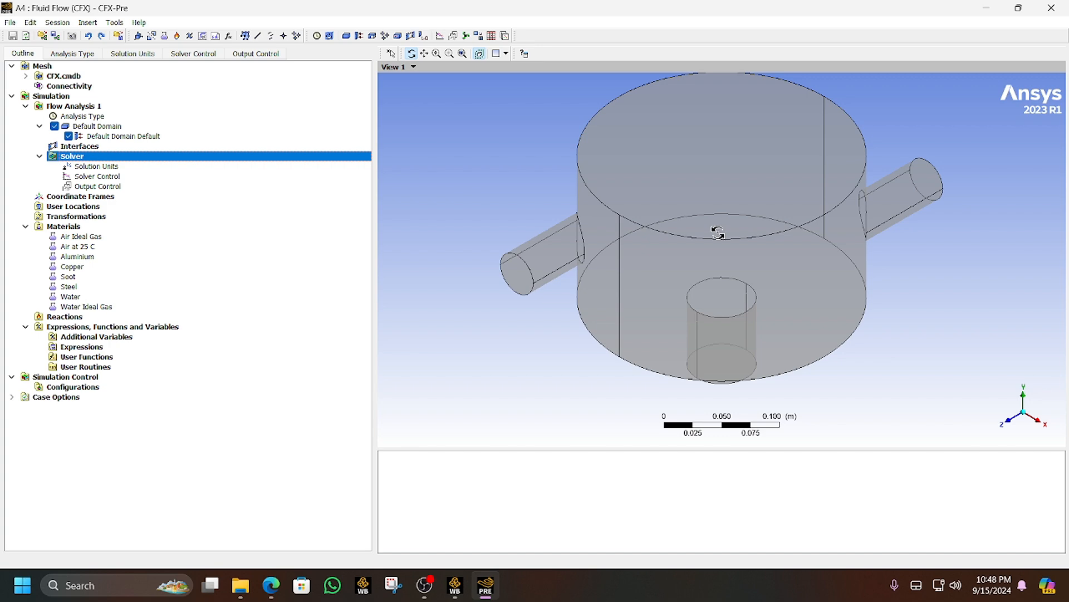
pyautogui.moveTo(718, 232); pyautogui.dragTo(684, 172)
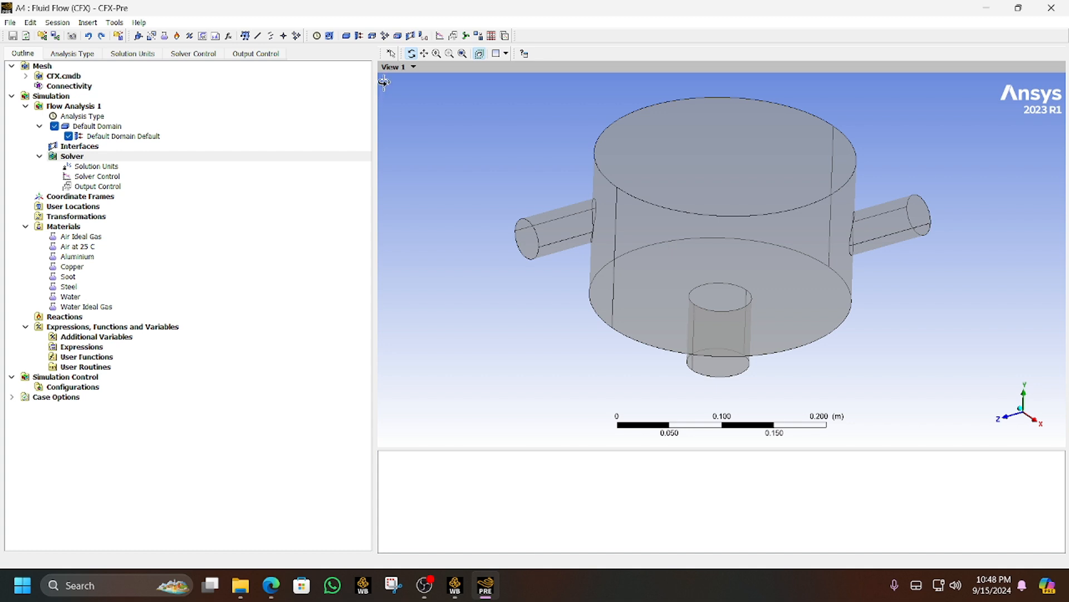
pyautogui.moveTo(384, 82); pyautogui.dragTo(755, 110)
pyautogui.click(1021, 409)
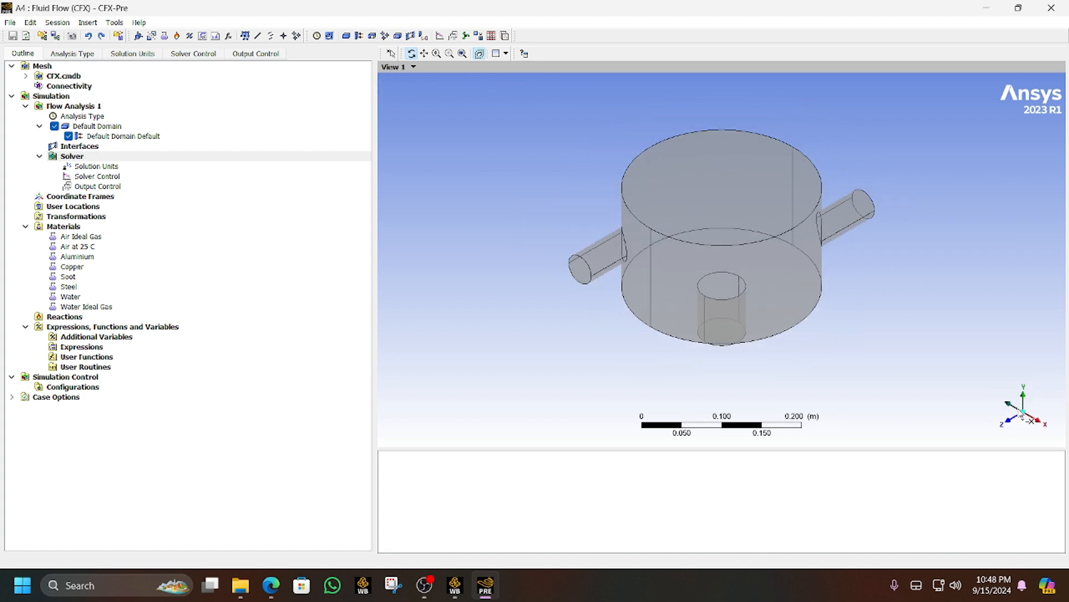
pyautogui.moveTo(393, 85); pyautogui.dragTo(768, 98)
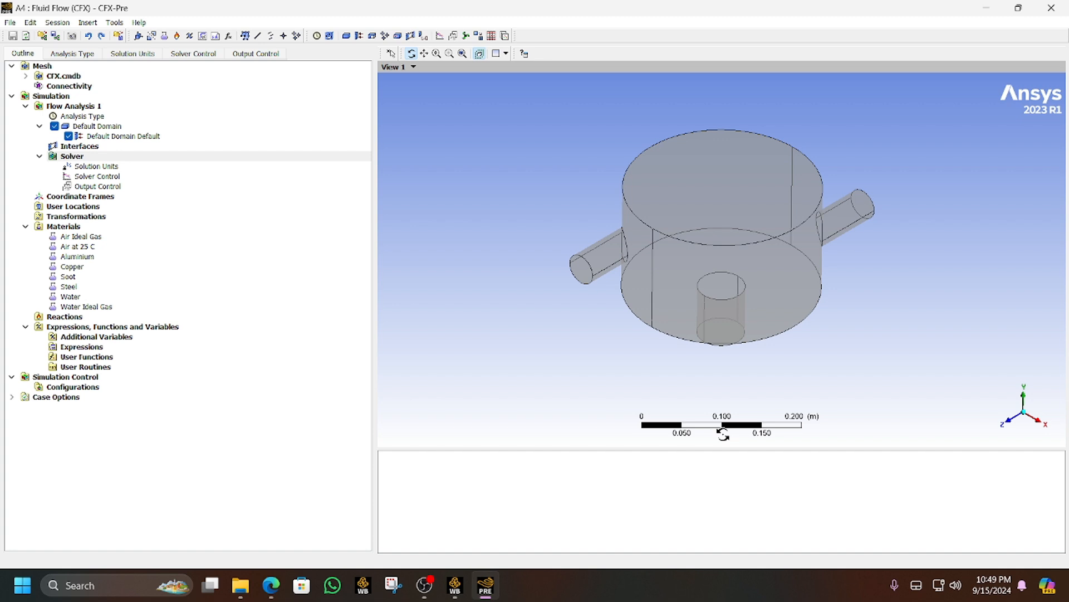
pyautogui.moveTo(722, 434); pyautogui.dragTo(758, 440)
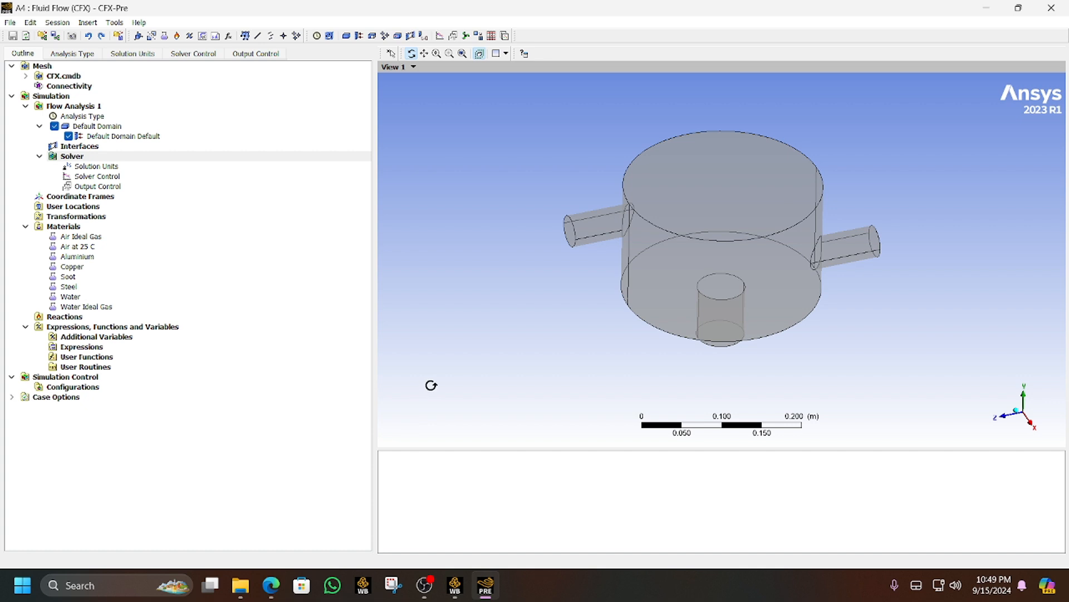
# Examine the mixer from rotated angles and along the X axis, restore the isometric view, and fit the panned model to the viewer
pyautogui.moveTo(431, 385); pyautogui.dragTo(891, 368)
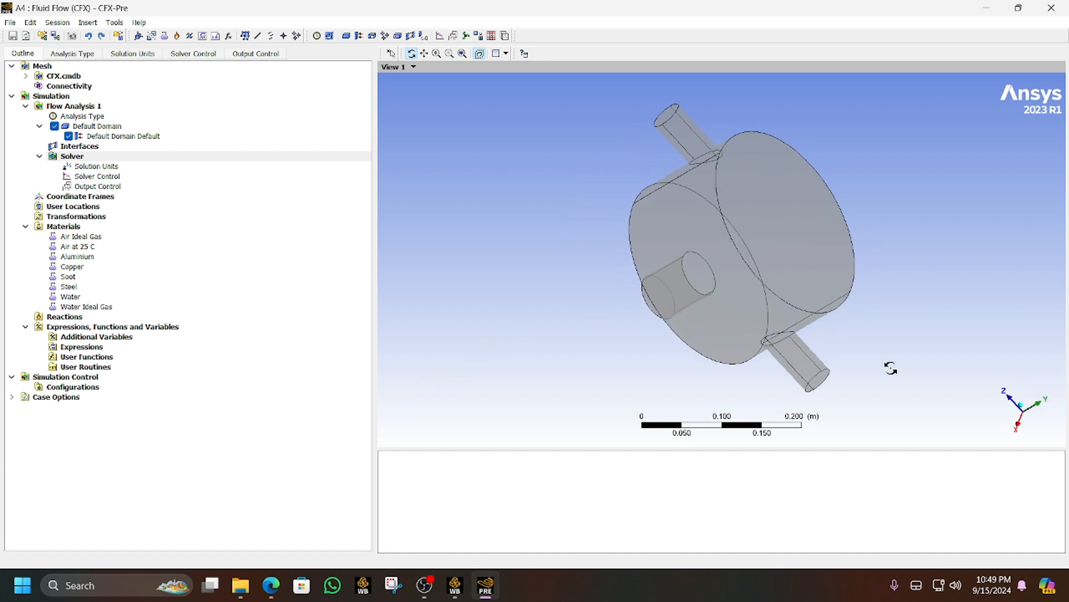
pyautogui.click(1019, 427)
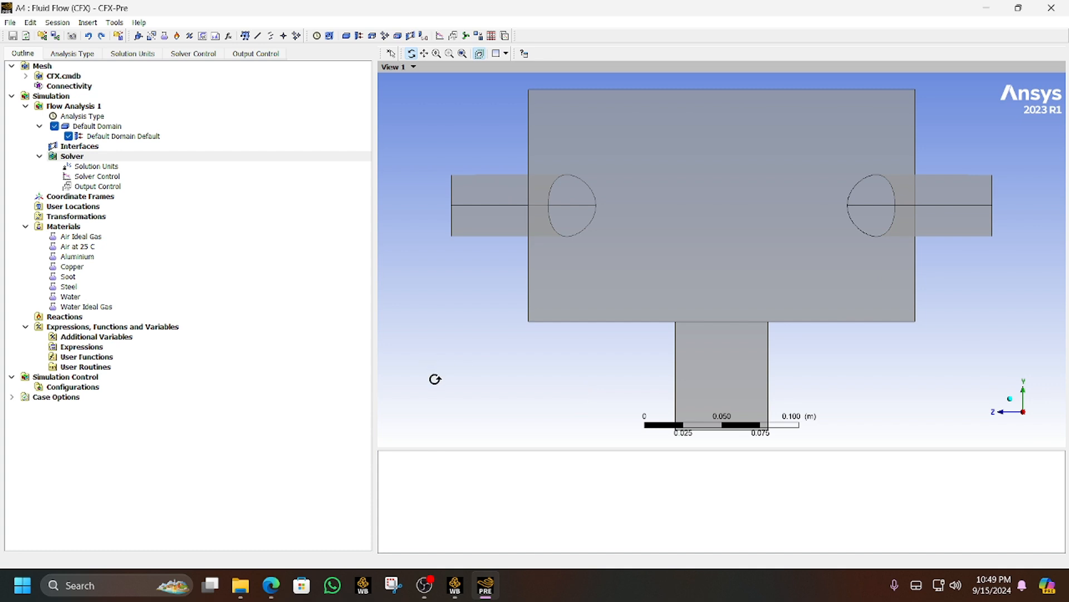
pyautogui.moveTo(435, 379); pyautogui.dragTo(558, 379)
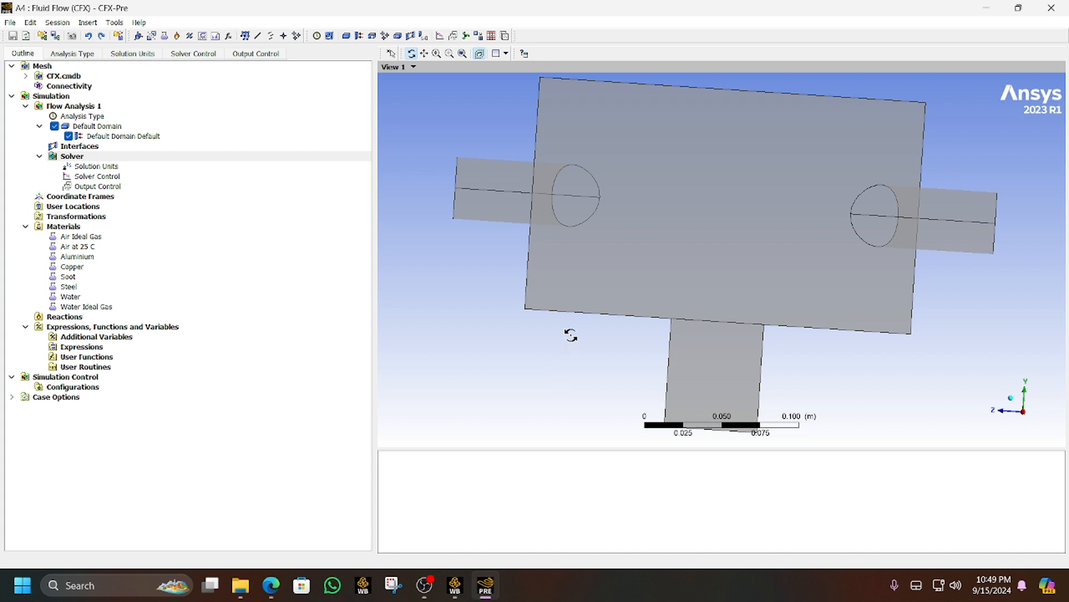
pyautogui.moveTo(651, 236); pyautogui.dragTo(572, 248)
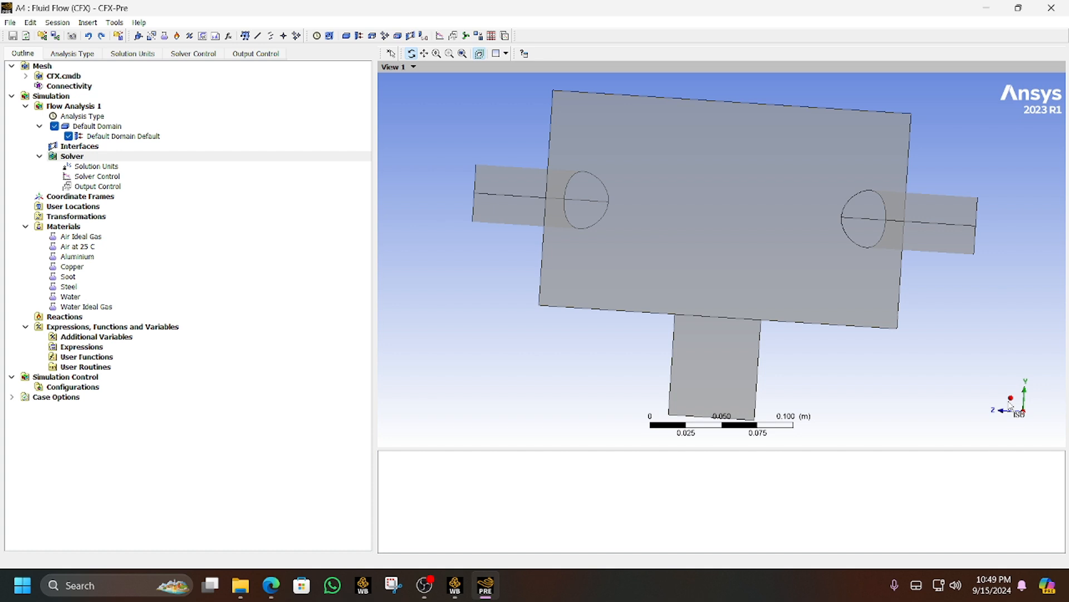
pyautogui.click(1011, 405)
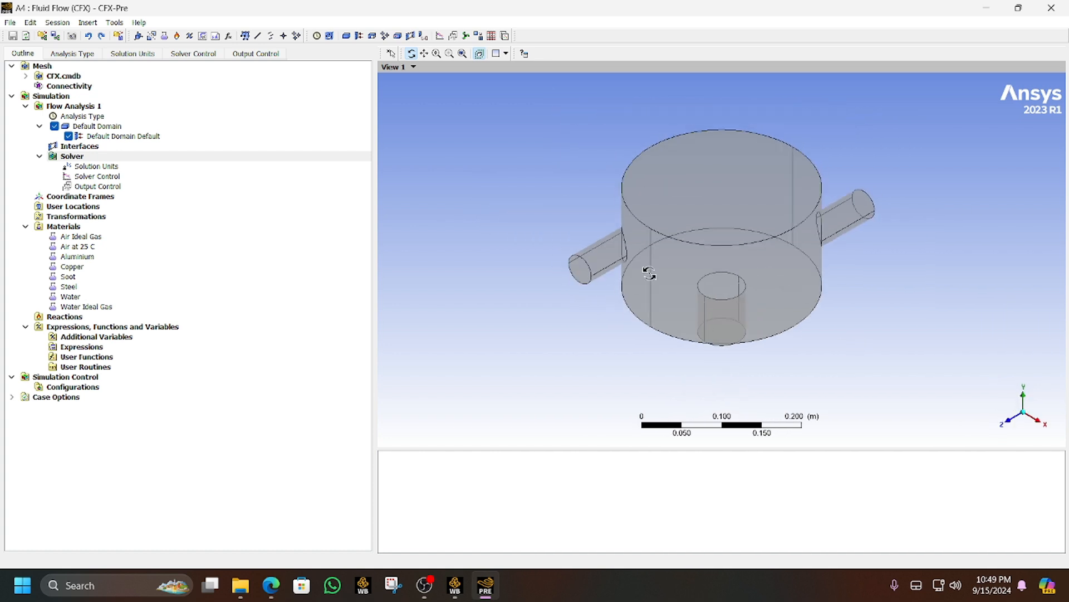
pyautogui.click(424, 54)
pyautogui.moveTo(747, 253); pyautogui.dragTo(598, 289)
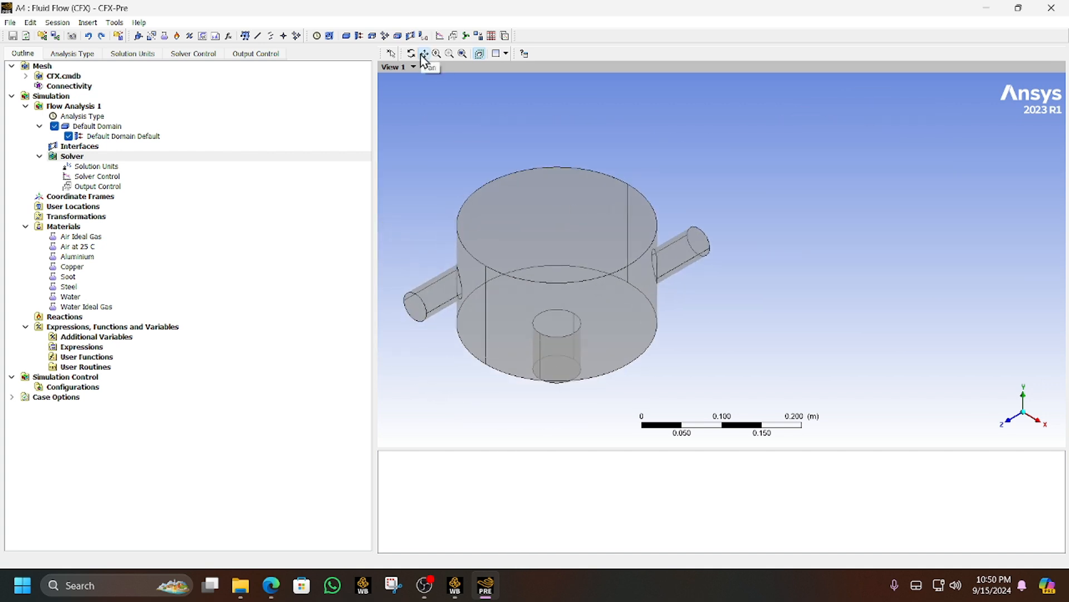
pyautogui.click(462, 54)
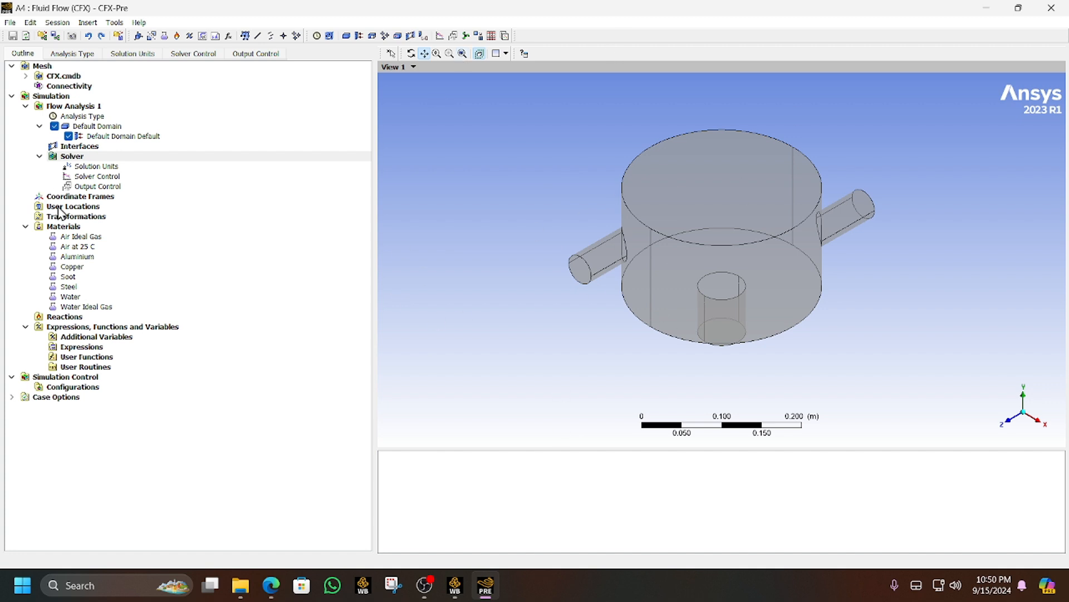
# Delete the Default Domain from Flow Analysis 1
pyautogui.click(94, 167)
pyautogui.click(96, 147)
pyautogui.click(97, 137)
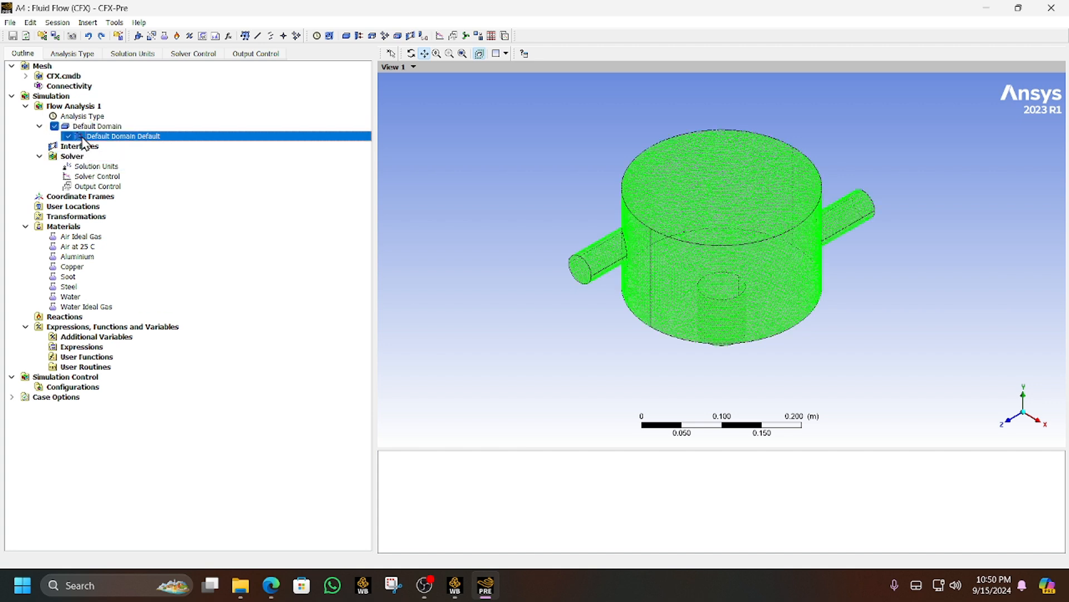
pyautogui.rightClick(97, 139)
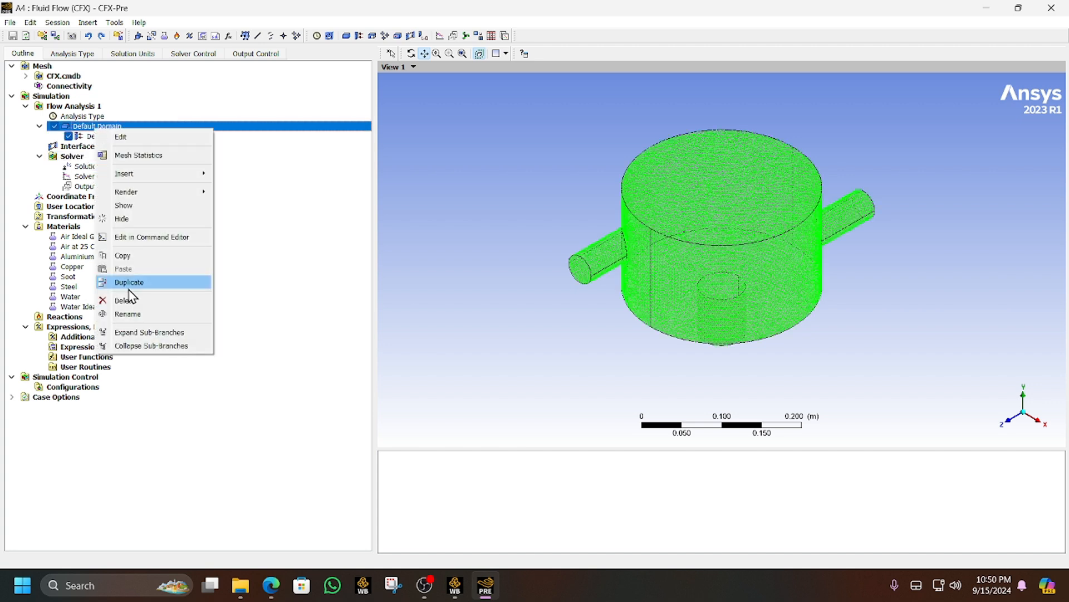
pyautogui.click(129, 277)
# Insert a domain named Fluid in Flow Analysis 1 and set its location to B54
pyautogui.rightClick(95, 107)
pyautogui.moveTo(137, 115)
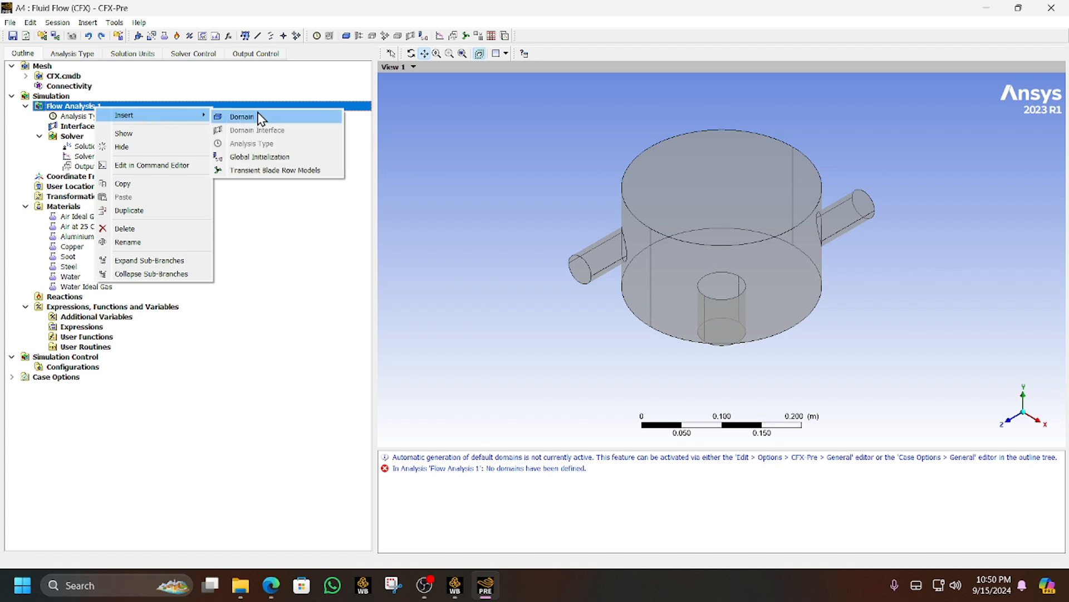
pyautogui.click(245, 117)
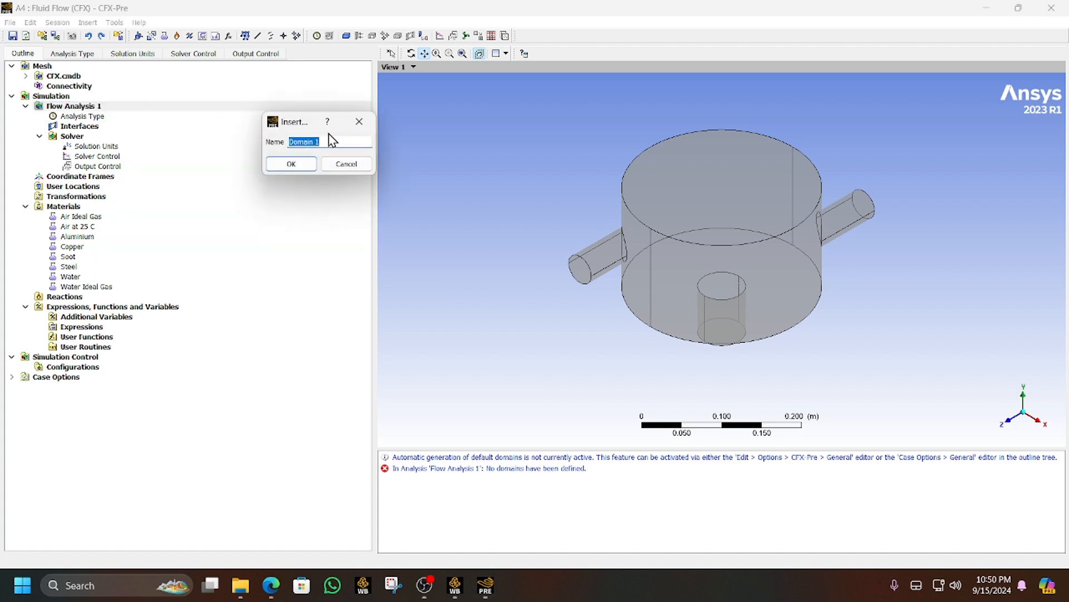
pyautogui.write('Fluid')
pyautogui.press('Return')
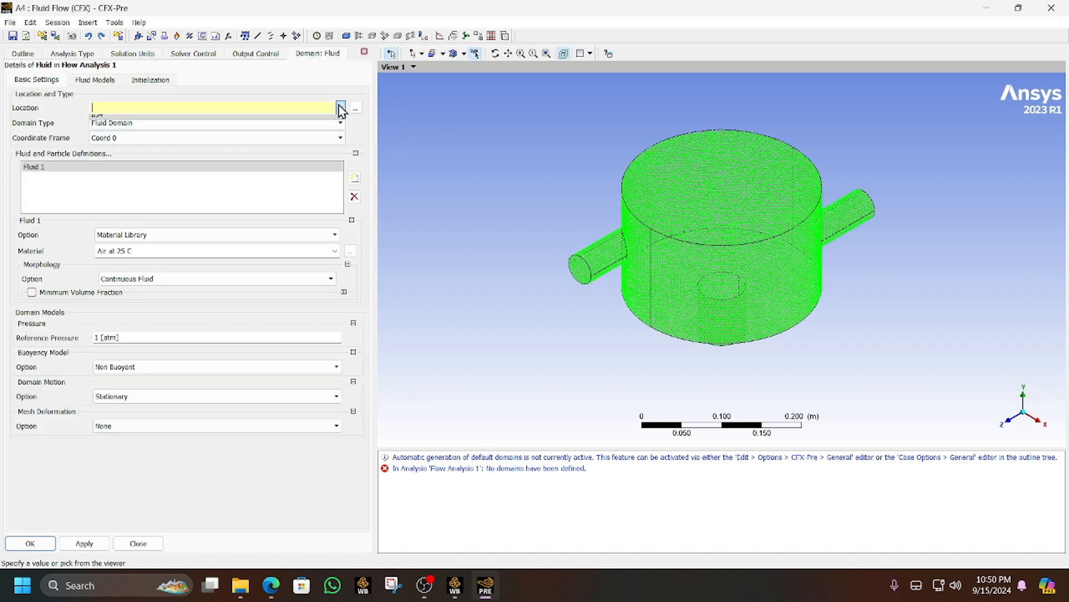
pyautogui.click(341, 108)
pyautogui.click(317, 122)
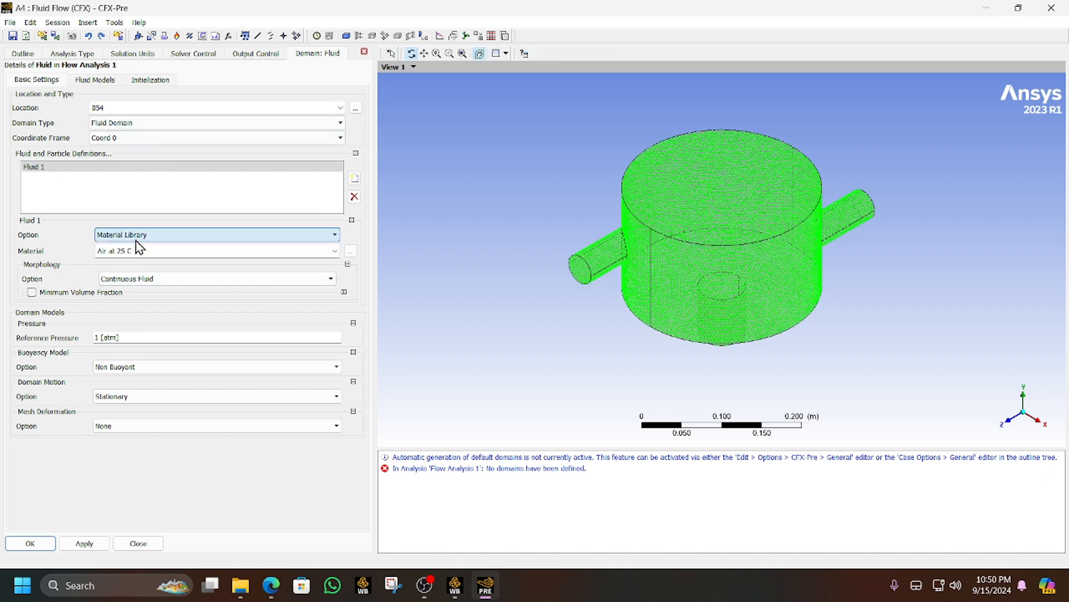
# Assign Water from the Constant Property Liquids group of the material library as the material of Fluid 1
pyautogui.click(335, 252)
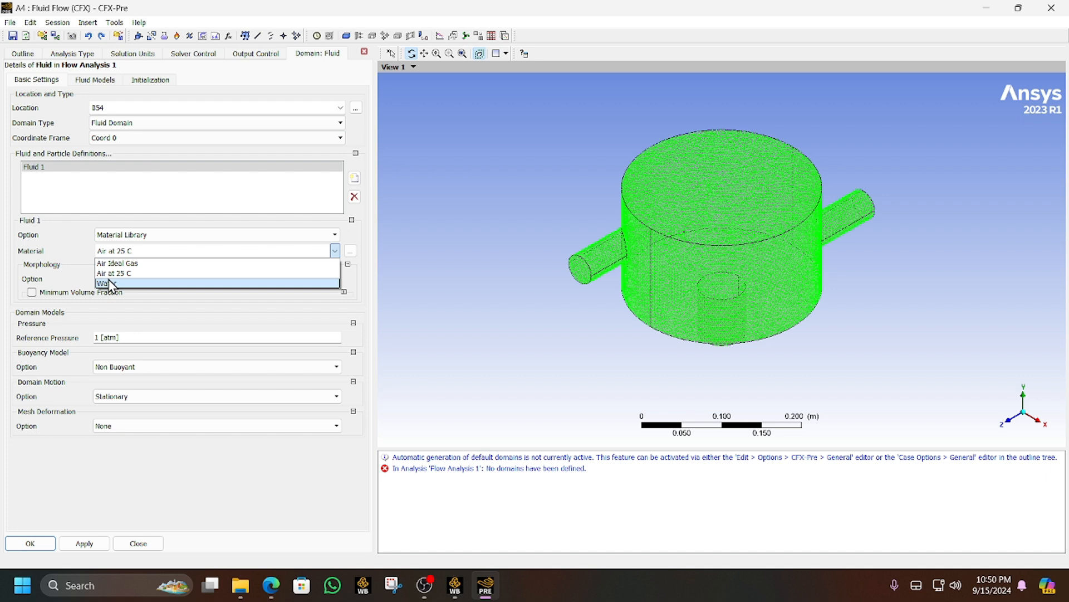
pyautogui.click(351, 251)
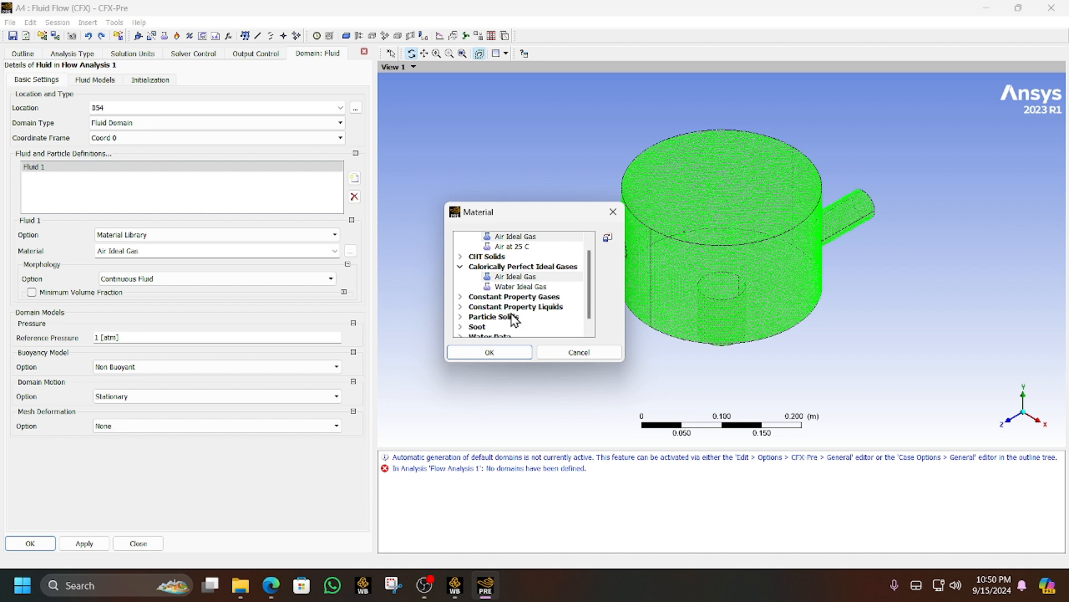
pyautogui.scroll(1, 514, 321)
pyautogui.scroll(-1, 487, 322)
pyautogui.click(460, 287)
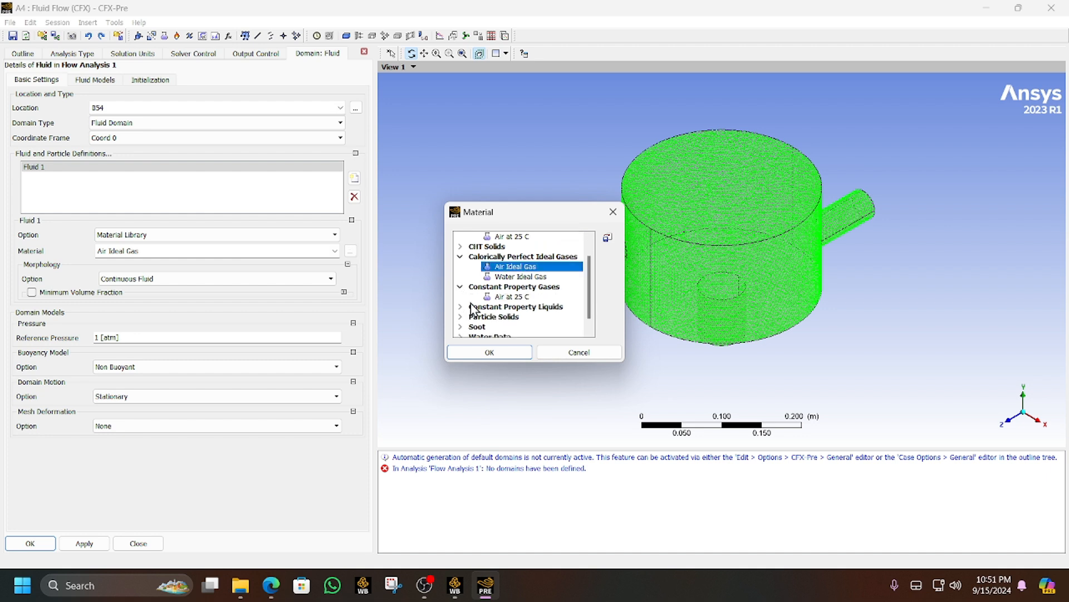
pyautogui.click(460, 306)
pyautogui.click(460, 326)
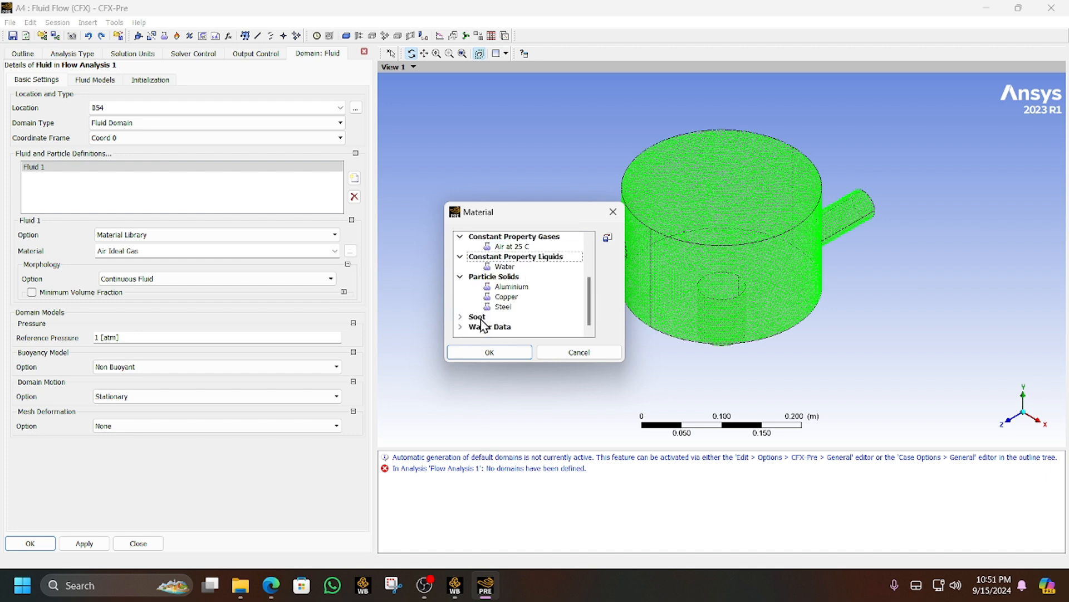
pyautogui.click(459, 315)
pyautogui.click(459, 327)
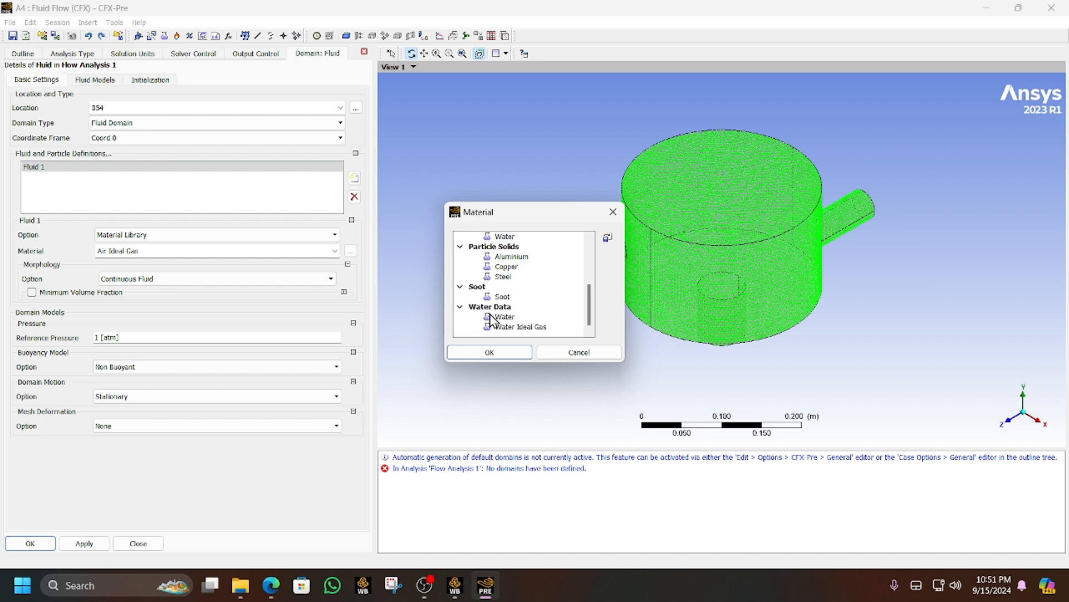
pyautogui.scroll(5, 462, 290)
pyautogui.click(460, 266)
pyautogui.scroll(-2, 551, 304)
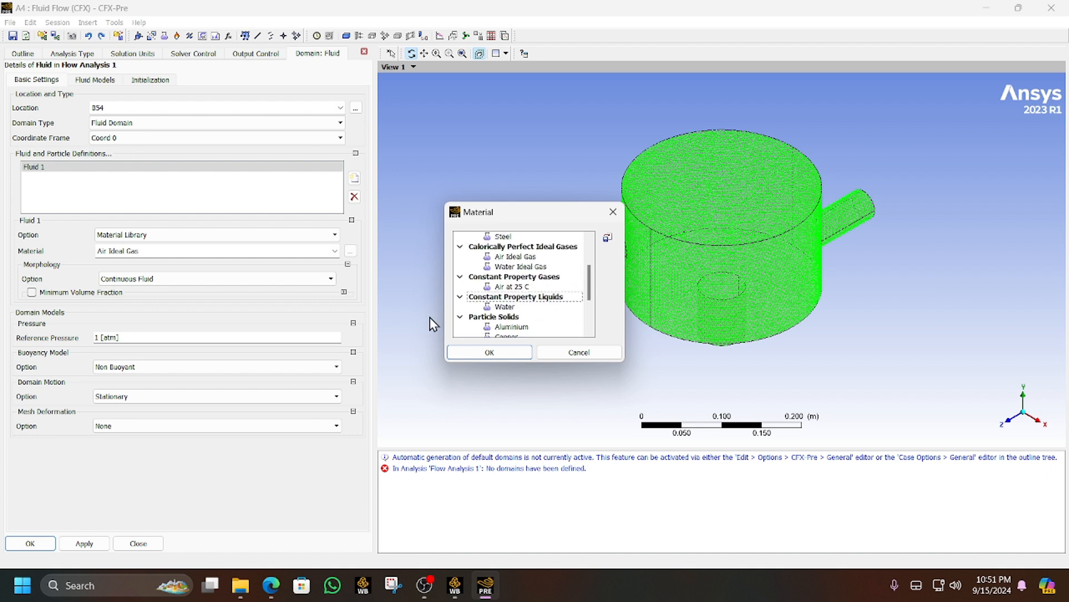
pyautogui.click(500, 307)
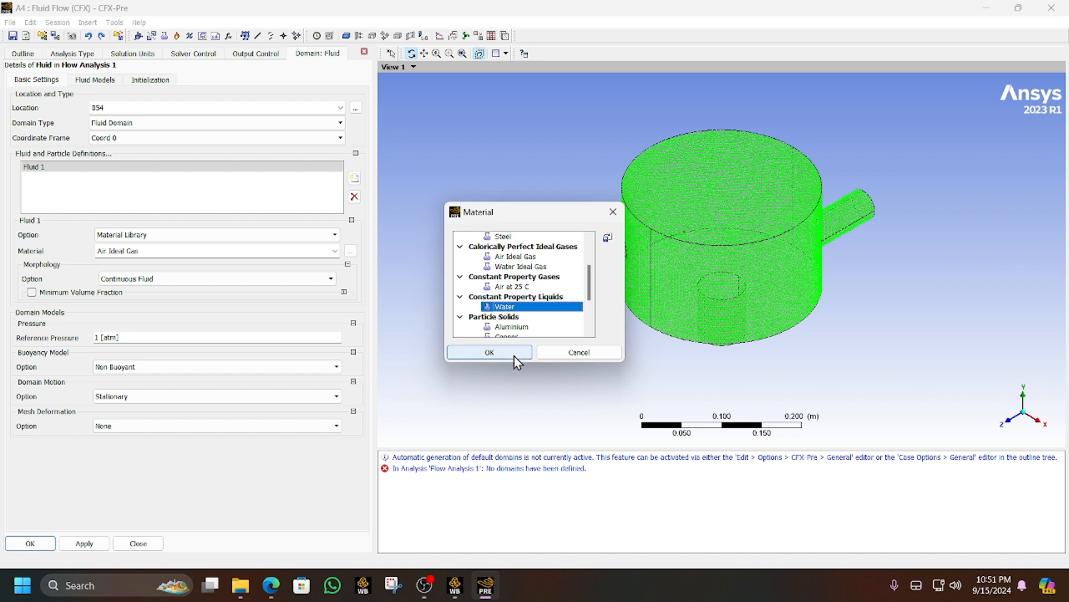
pyautogui.click(514, 356)
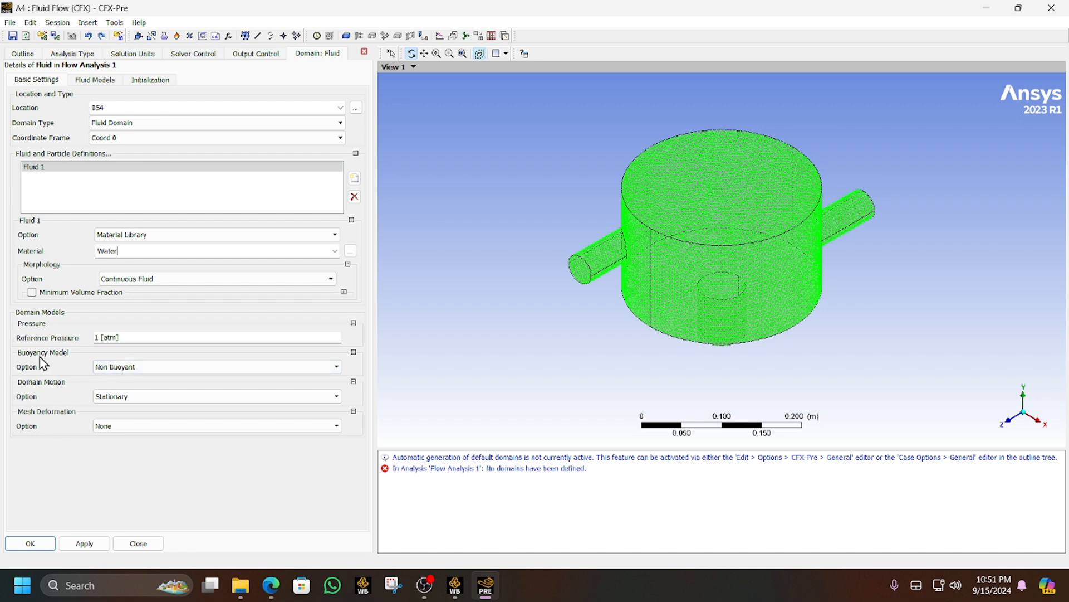
# Set the buoyancy model to Buoyant with gravity X 0, Y -9.81 and Z 0 m s^-2 and a reference temperature of 285 K
pyautogui.click(136, 369)
pyautogui.click(112, 390)
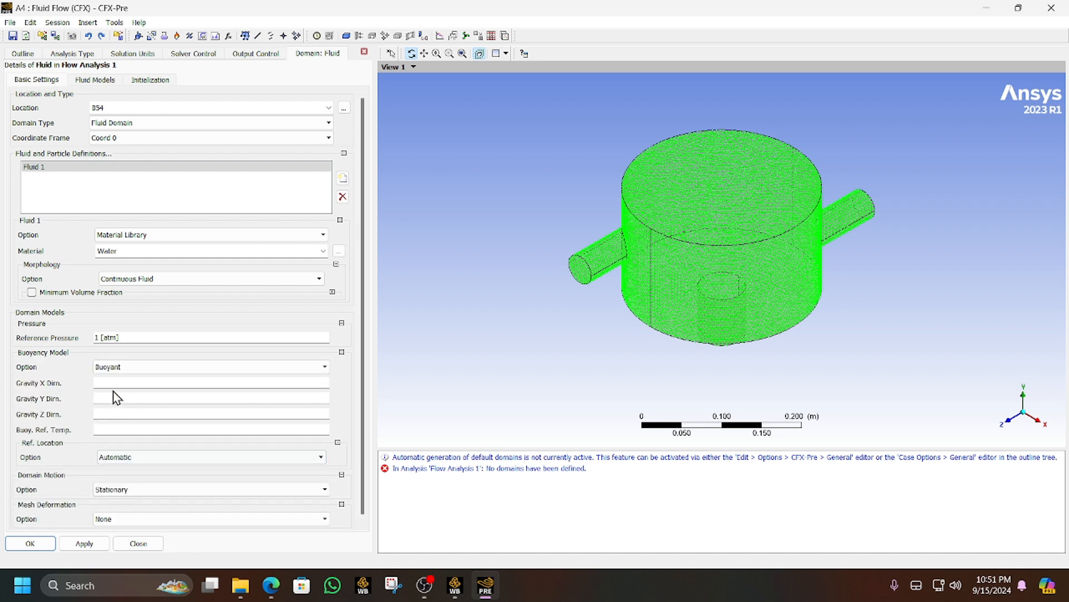
pyautogui.click(116, 385)
pyautogui.write('0')
pyautogui.click(107, 416)
pyautogui.click(111, 399)
pyautogui.write('-9.81')
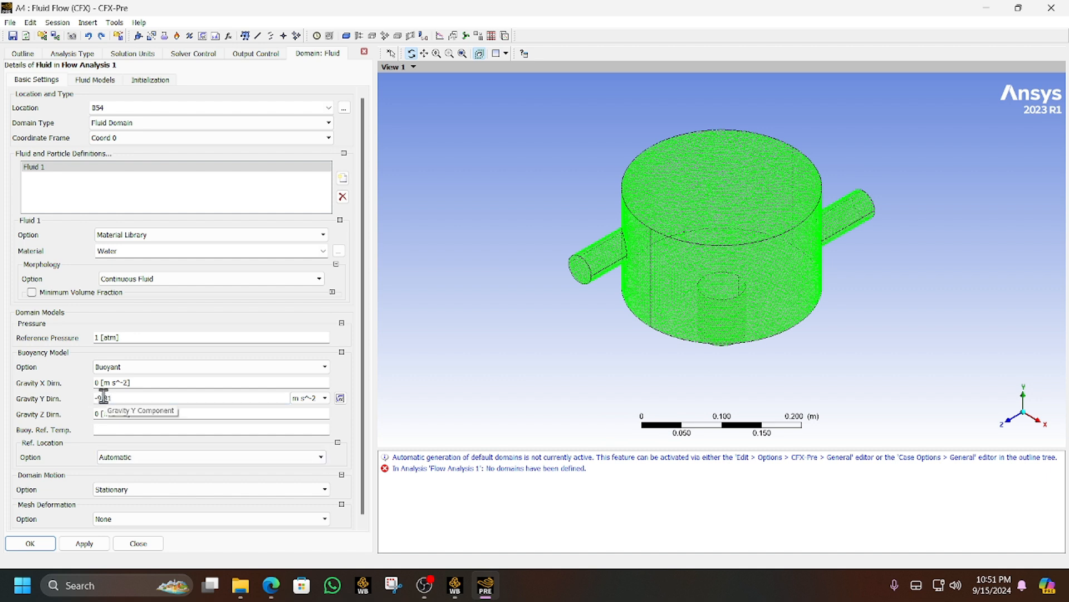
pyautogui.click(98, 430)
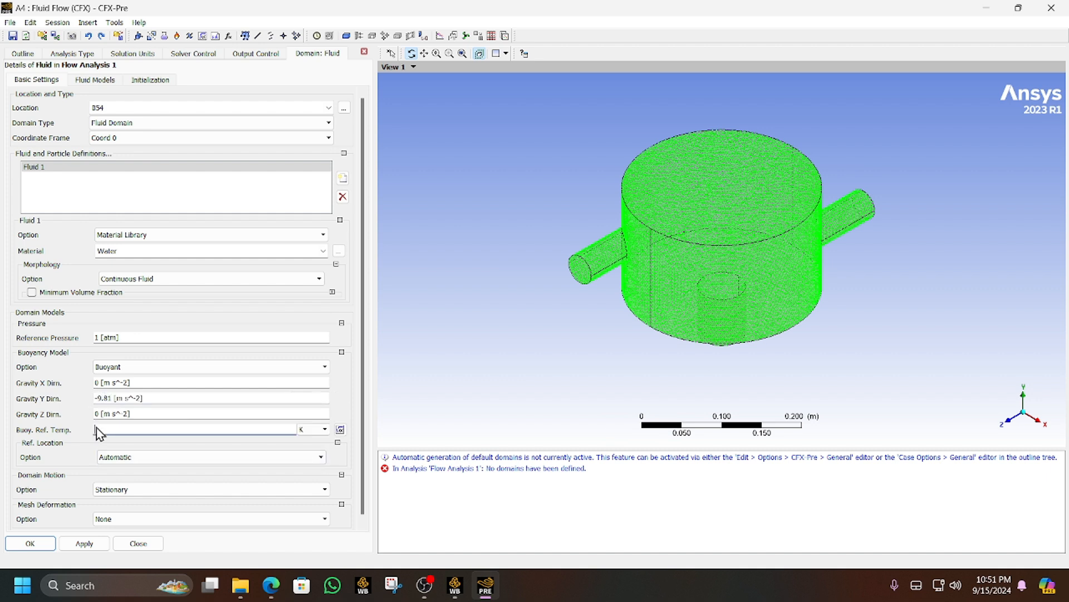
pyautogui.write('285')
pyautogui.press('Return')
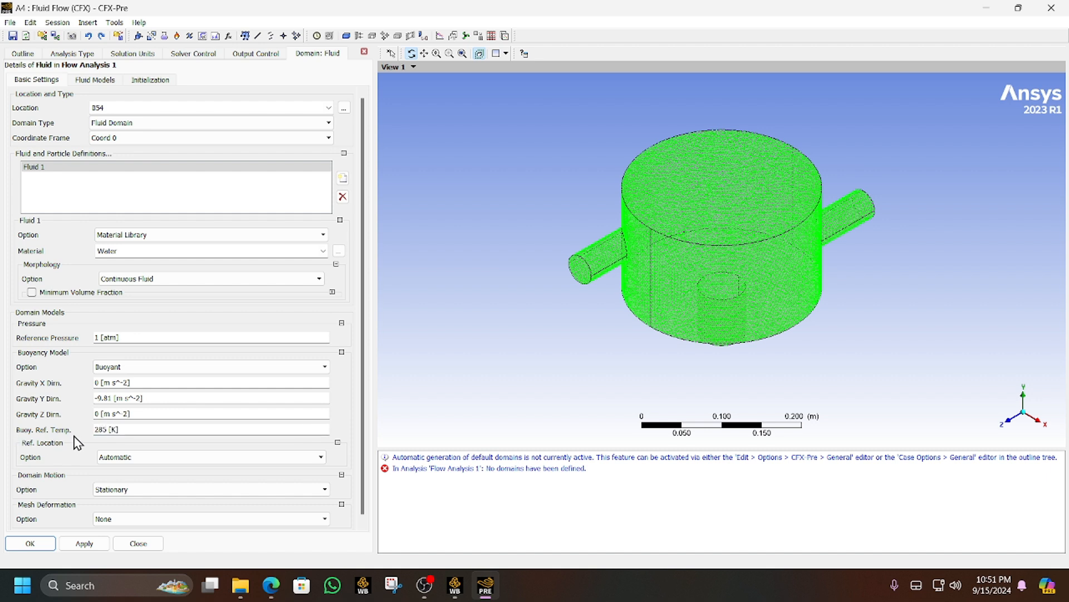
# Set the Fluid domain's turbulence model to k-Epsilon and heat transfer to Thermal Energy, and accept the domain definition
pyautogui.click(99, 80)
pyautogui.click(137, 157)
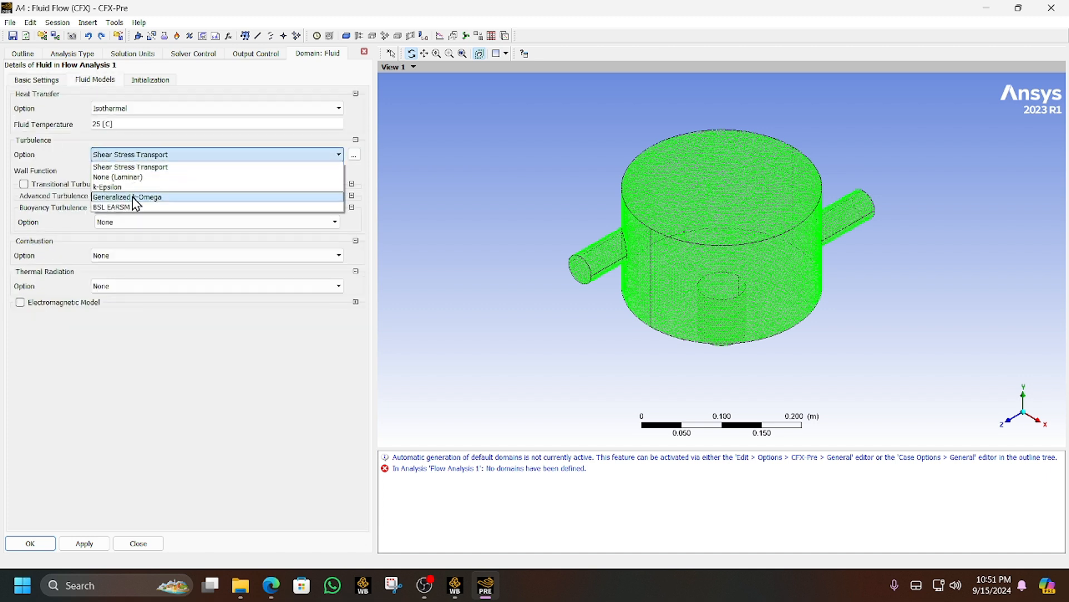
pyautogui.click(138, 188)
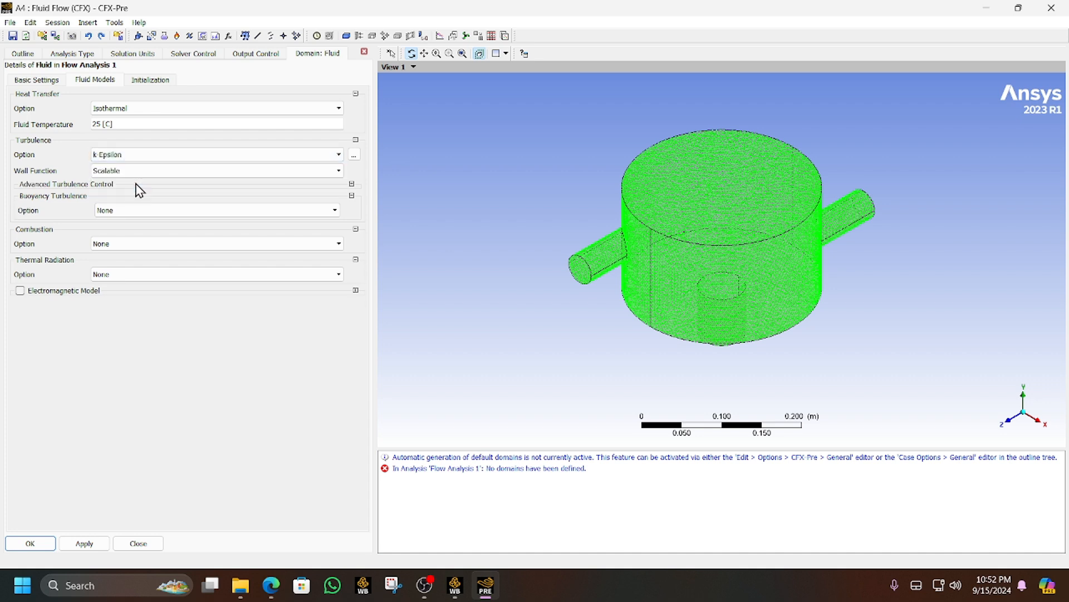
pyautogui.click(132, 108)
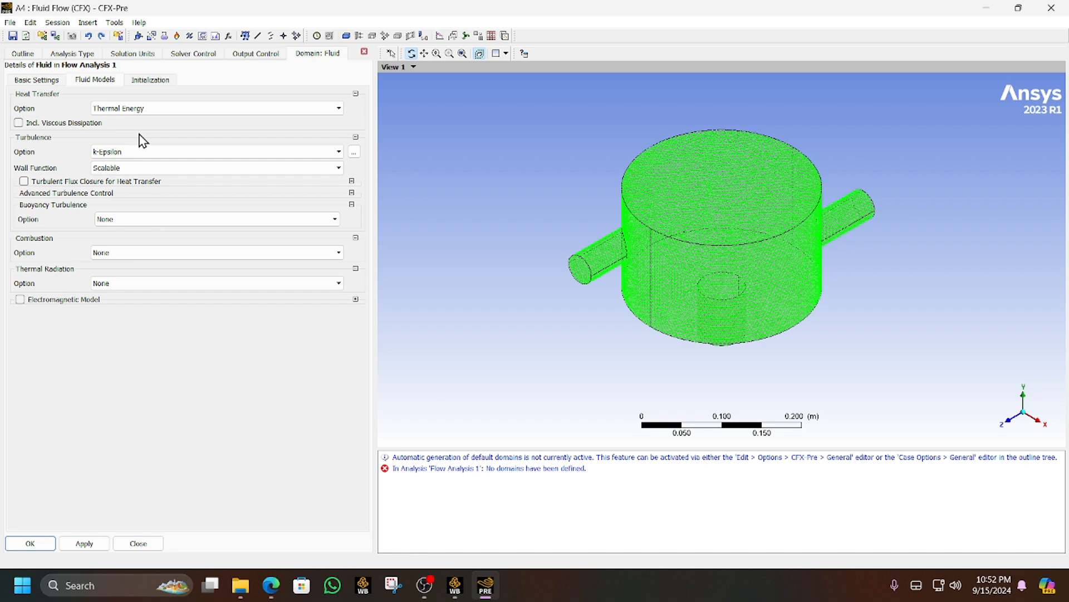
pyautogui.click(150, 80)
pyautogui.click(25, 543)
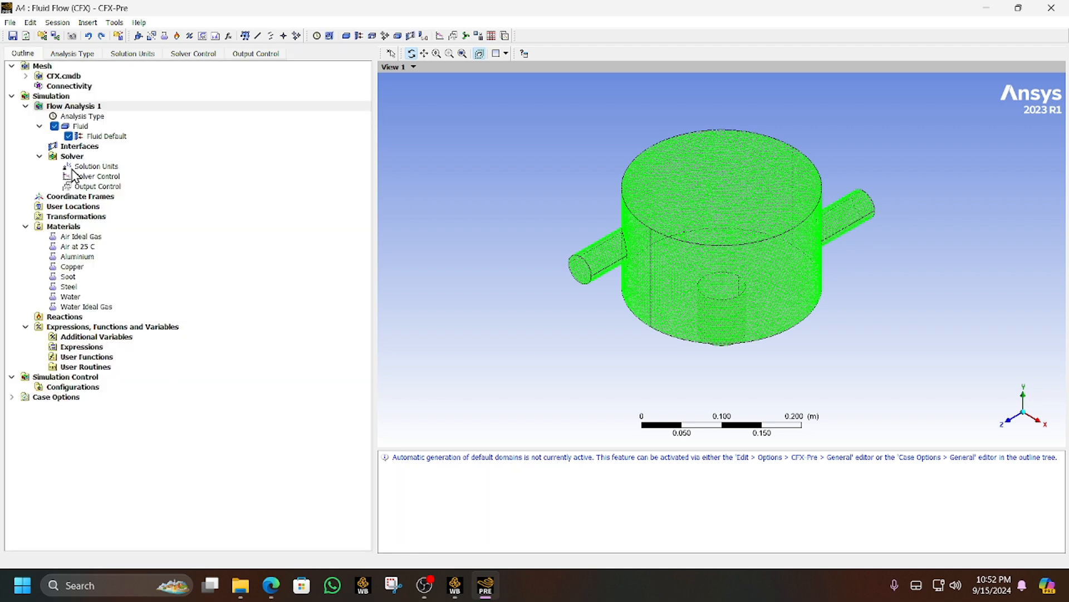
# Insert an inlet boundary named coldinlet in the Fluid domain and set its location to cold inlet
pyautogui.rightClick(78, 126)
pyautogui.click(255, 170)
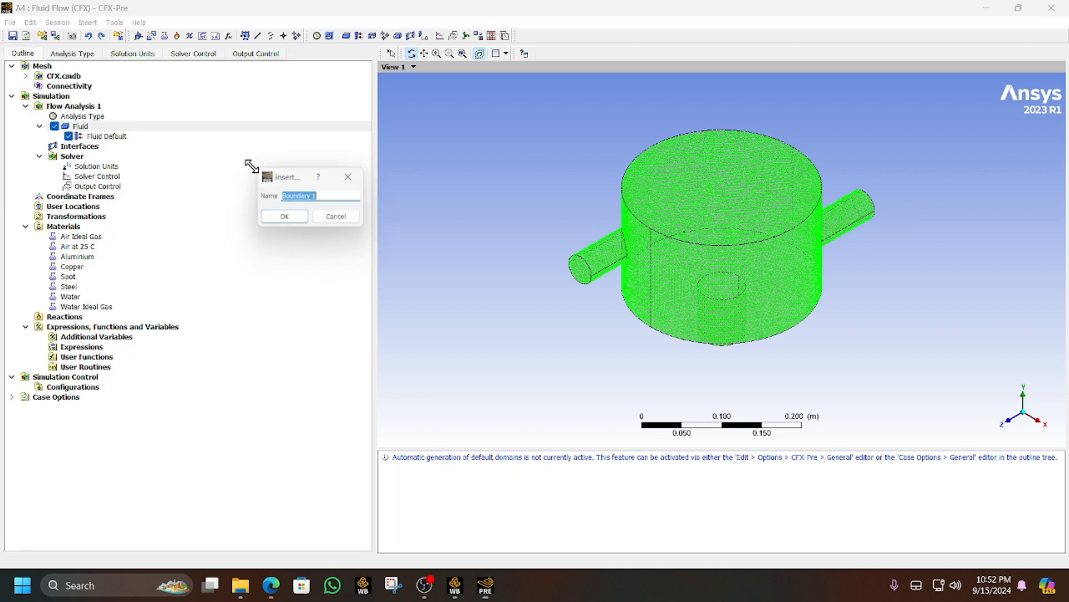
pyautogui.write('cold')
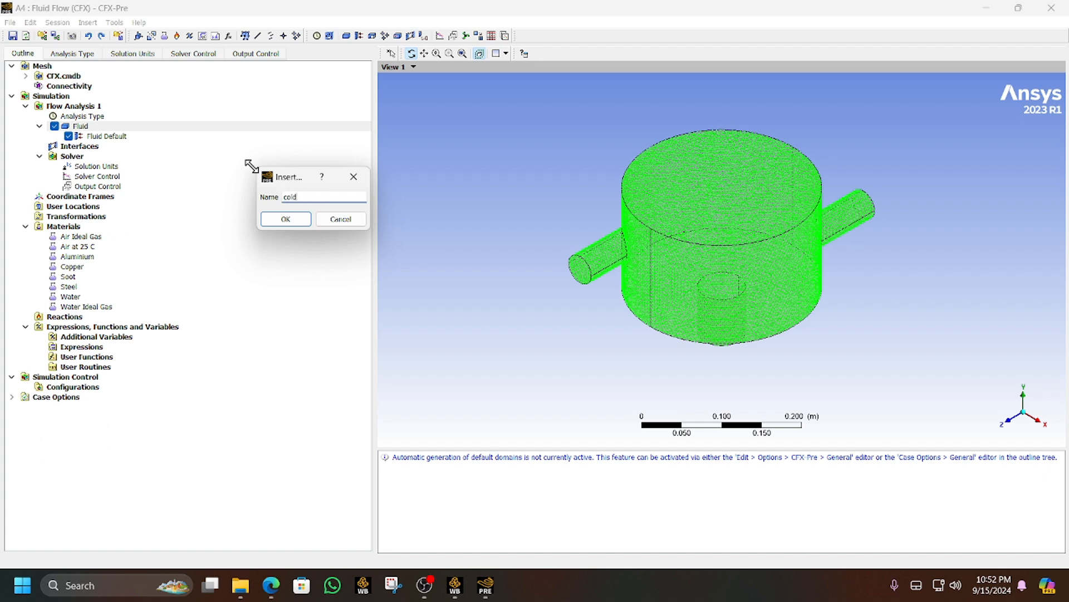
pyautogui.write('inlet')
pyautogui.press('Return')
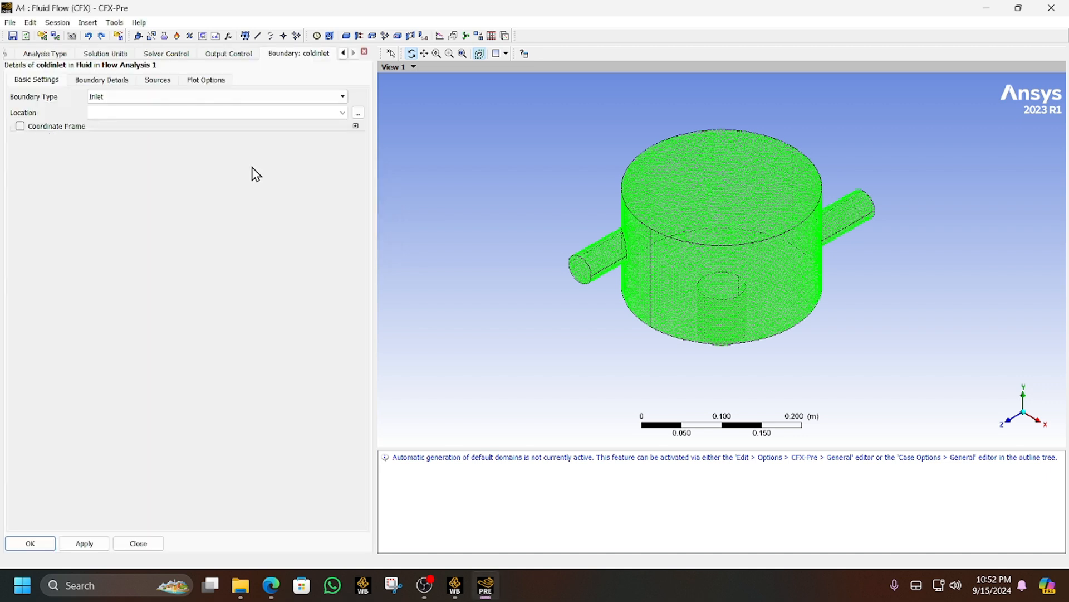
pyautogui.click(342, 113)
pyautogui.click(226, 126)
pyautogui.click(90, 82)
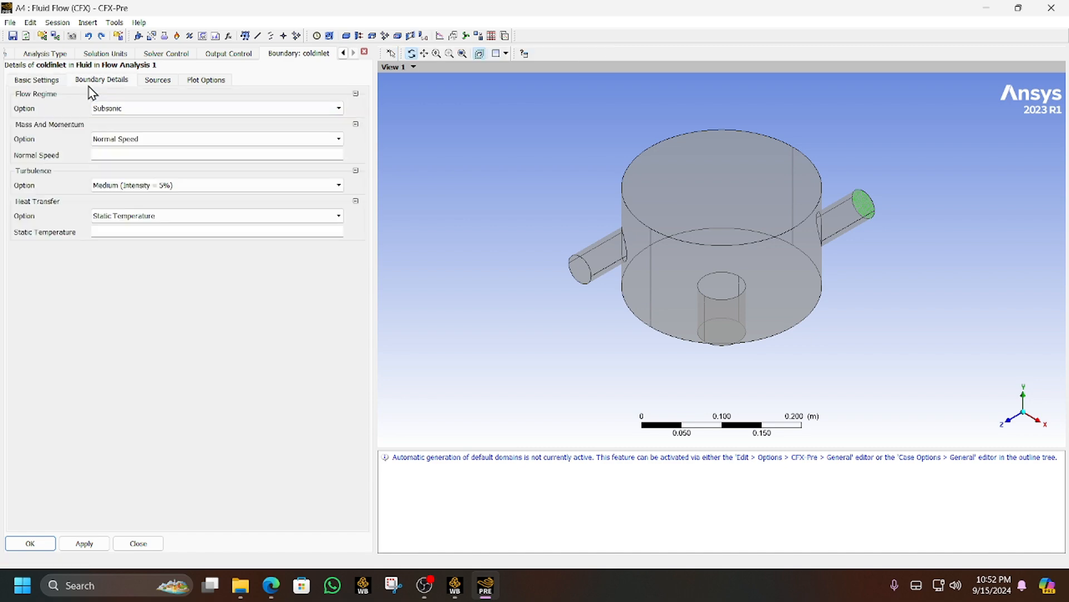
# Switch to Edge and look up the hot and cold water speeds and temperatures in the Problem Overview of cfx1.pdf
pyautogui.moveTo(272, 585)
pyautogui.click(277, 518)
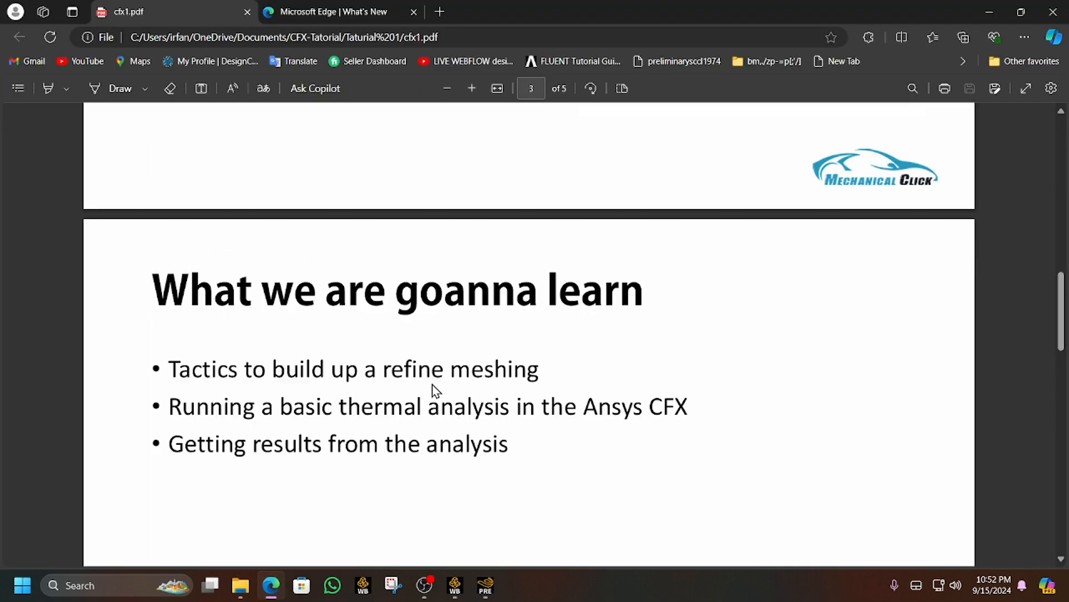
pyautogui.scroll(5, 432, 385)
pyautogui.scroll(-1, 433, 384)
pyautogui.moveTo(301, 372); pyautogui.dragTo(357, 371)
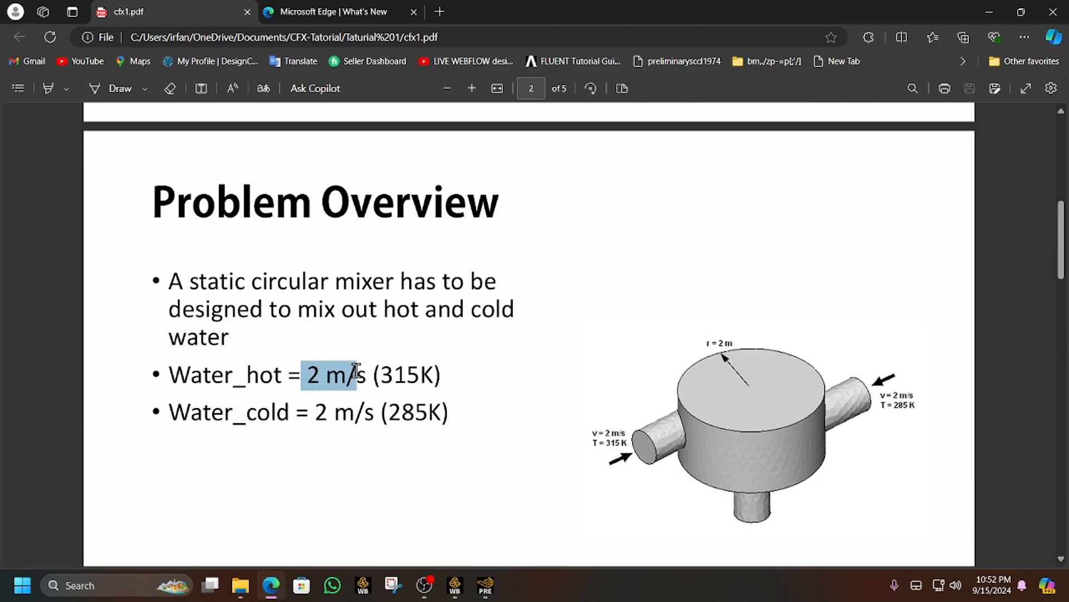
pyautogui.moveTo(381, 412); pyautogui.dragTo(443, 412)
# Switch back to CFX-Pre, set coldinlet's static temperature to 285 K and normal speed to 2 m s^-1, and accept the boundary
pyautogui.click(486, 585)
pyautogui.click(120, 233)
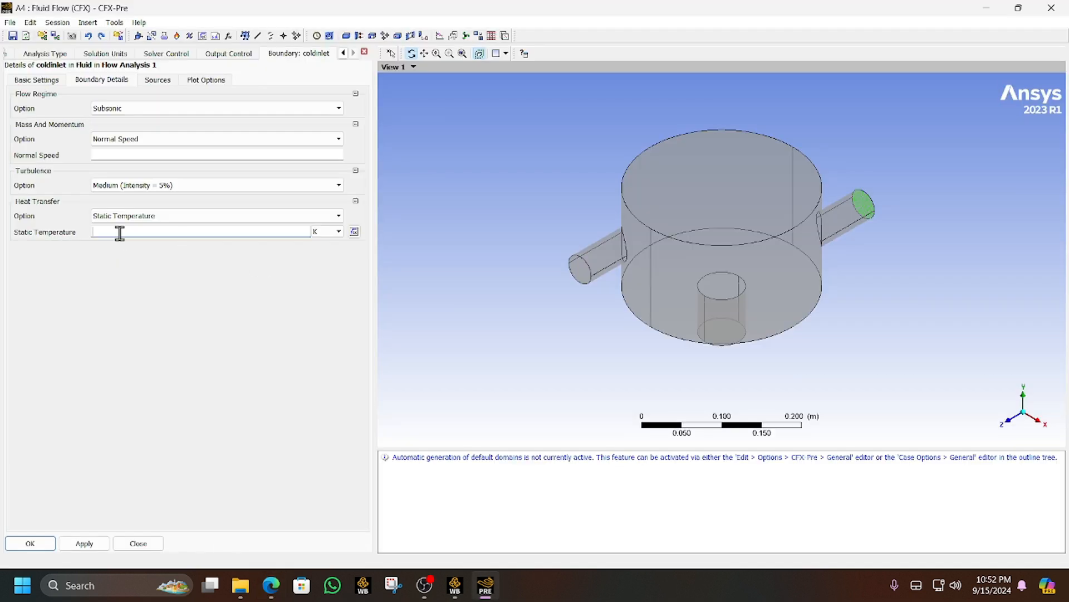
pyautogui.write('285')
pyautogui.click(116, 155)
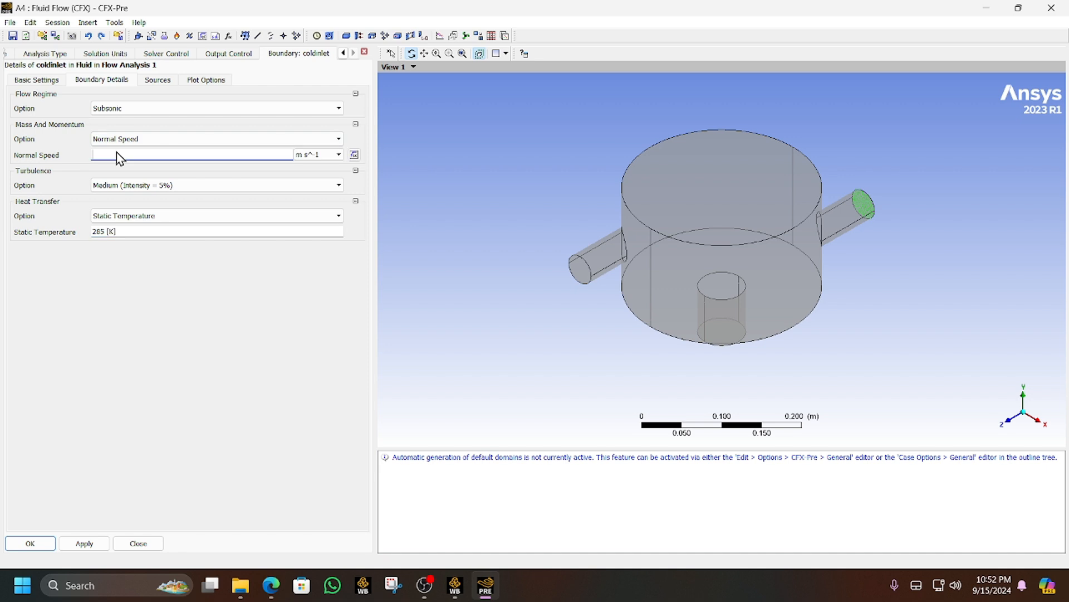
pyautogui.write('2')
pyautogui.click(39, 544)
# Insert an inlet boundary named hotinlet in the Fluid domain and set its location to hot inlet
pyautogui.rightClick(70, 127)
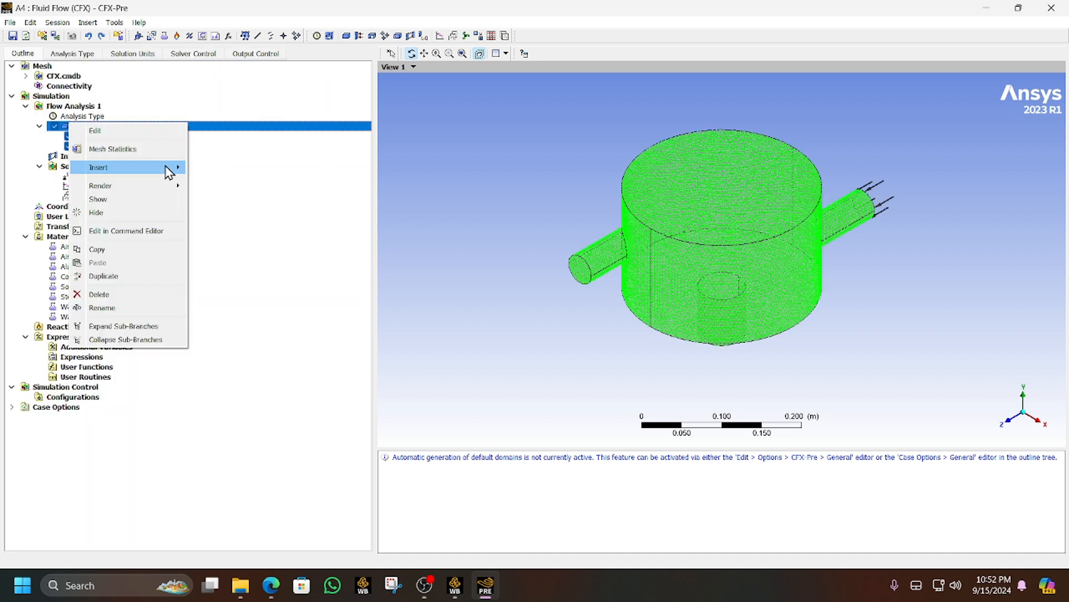
pyautogui.moveTo(167, 165)
pyautogui.click(210, 165)
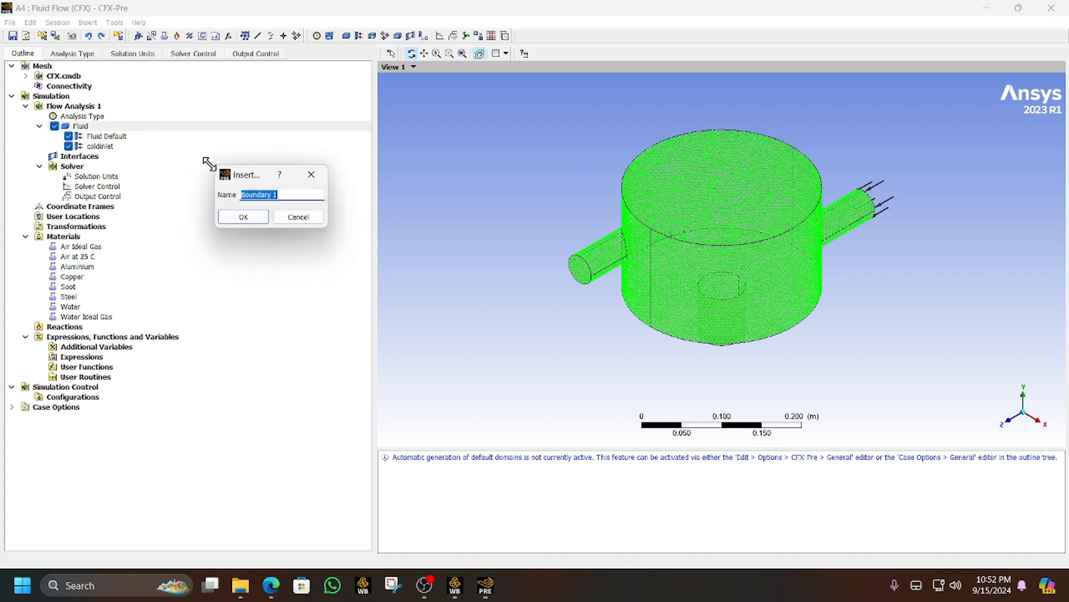
pyautogui.write('hotinlet')
pyautogui.press('Return')
pyautogui.click(342, 112)
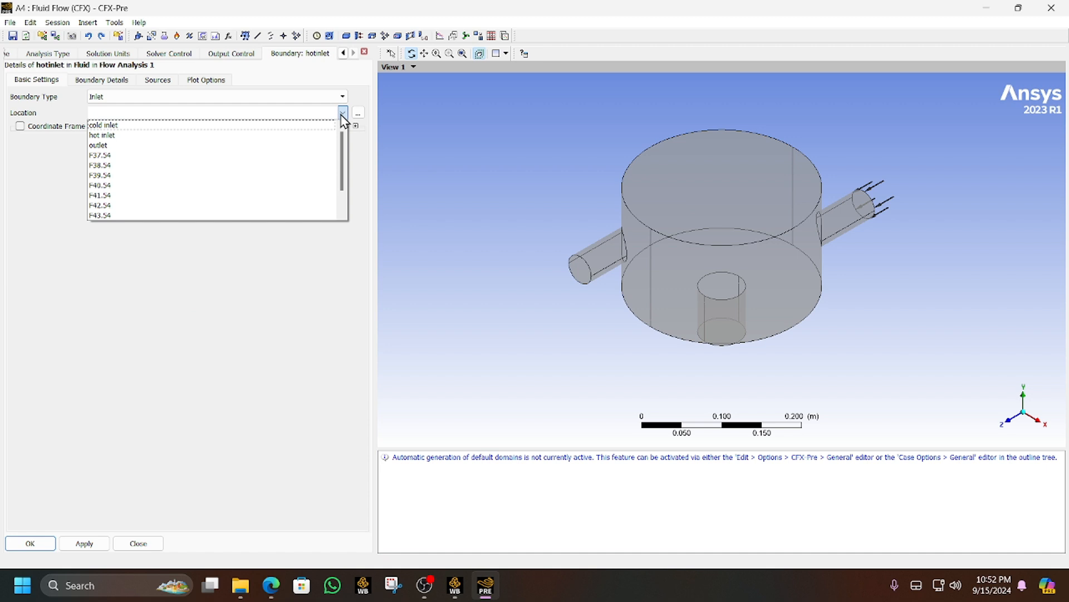
pyautogui.click(302, 137)
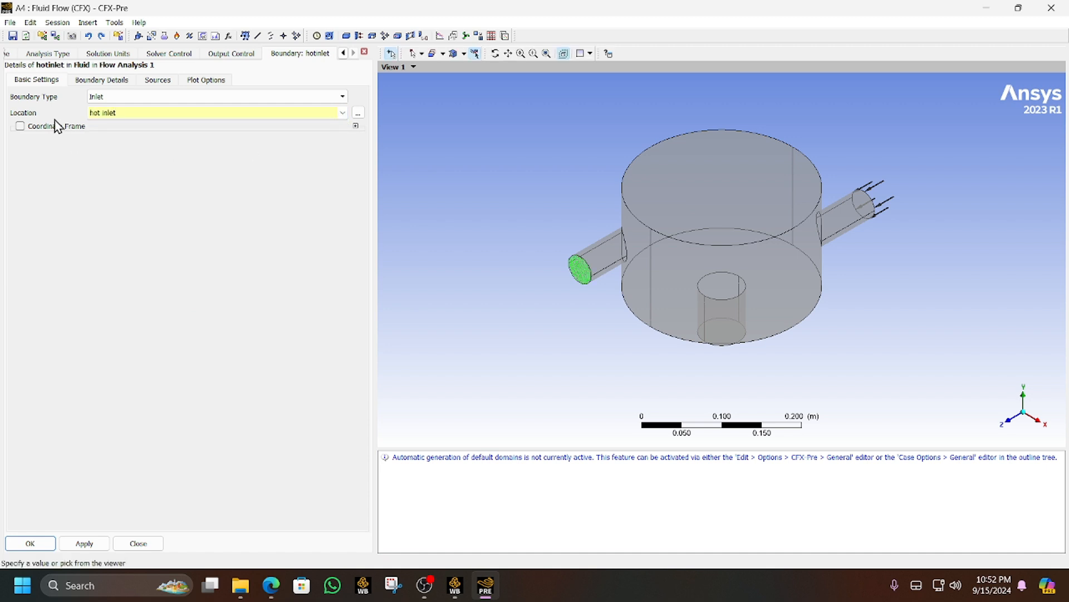
# Set hotinlet's normal speed to 2 m s^-1 and static temperature to 315 K, and accept the boundary
pyautogui.click(120, 83)
pyautogui.click(127, 156)
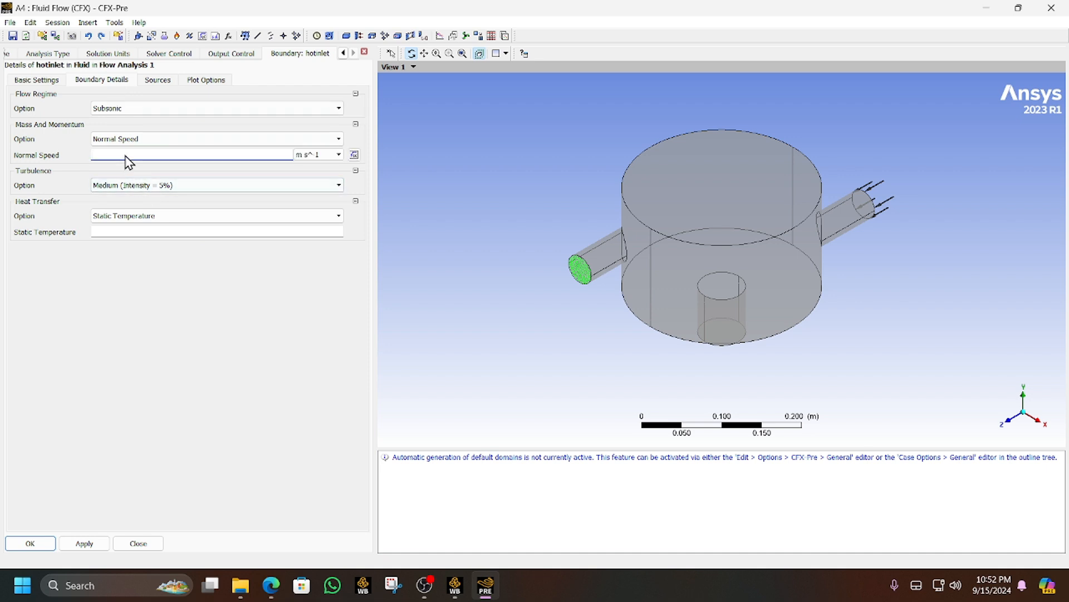
pyautogui.write('2')
pyautogui.click(134, 234)
pyautogui.write('315')
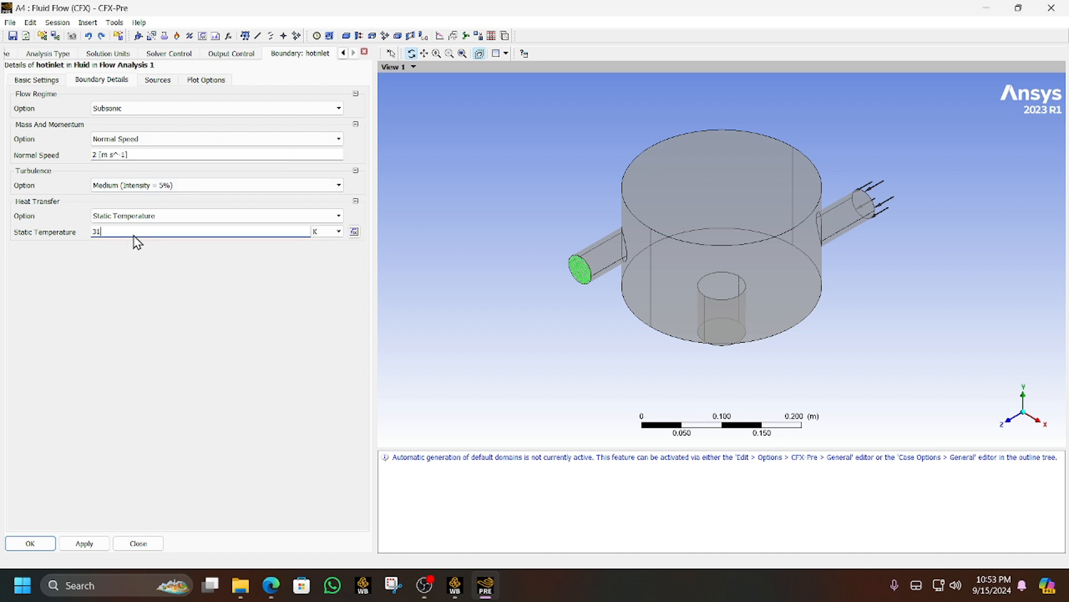
pyautogui.click(30, 544)
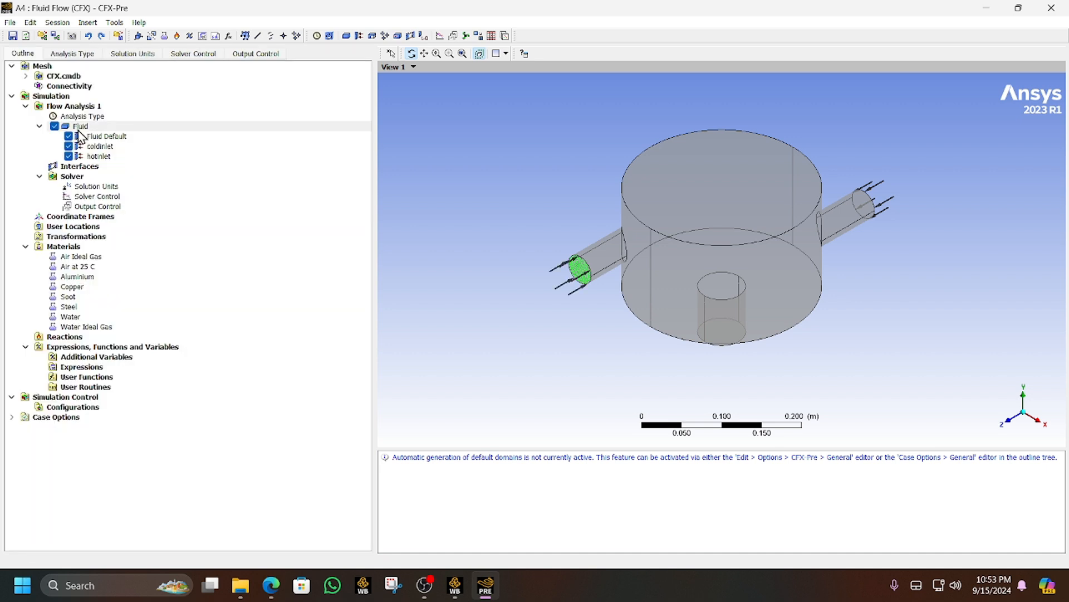
# Insert a boundary named outlet in the Fluid domain, with type Outlet and location outlet
pyautogui.rightClick(78, 127)
pyautogui.moveTo(180, 174)
pyautogui.click(221, 174)
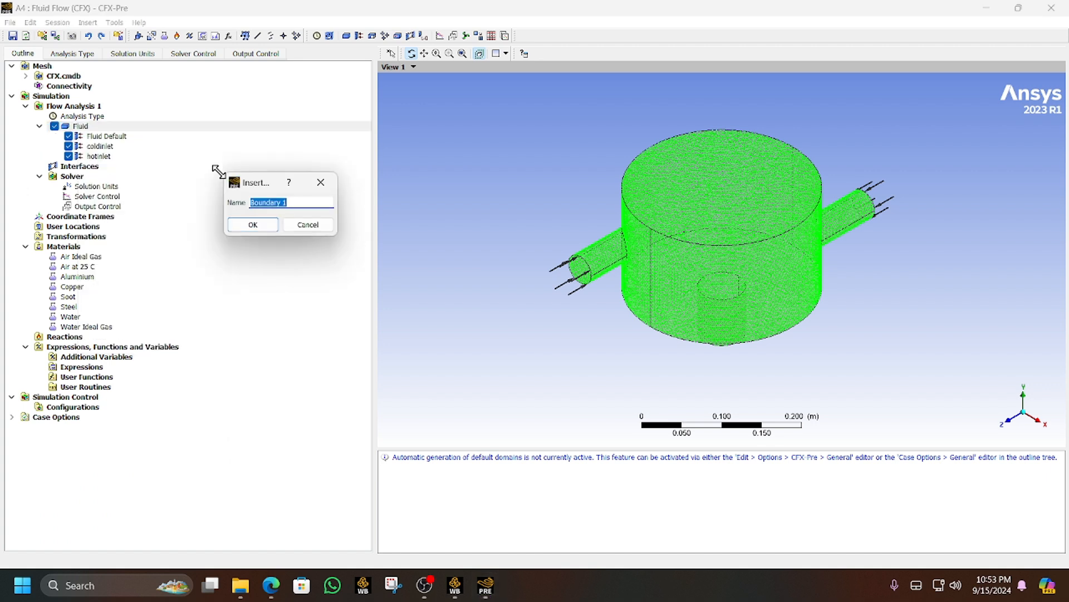
pyautogui.write('outlet')
pyautogui.press('Return')
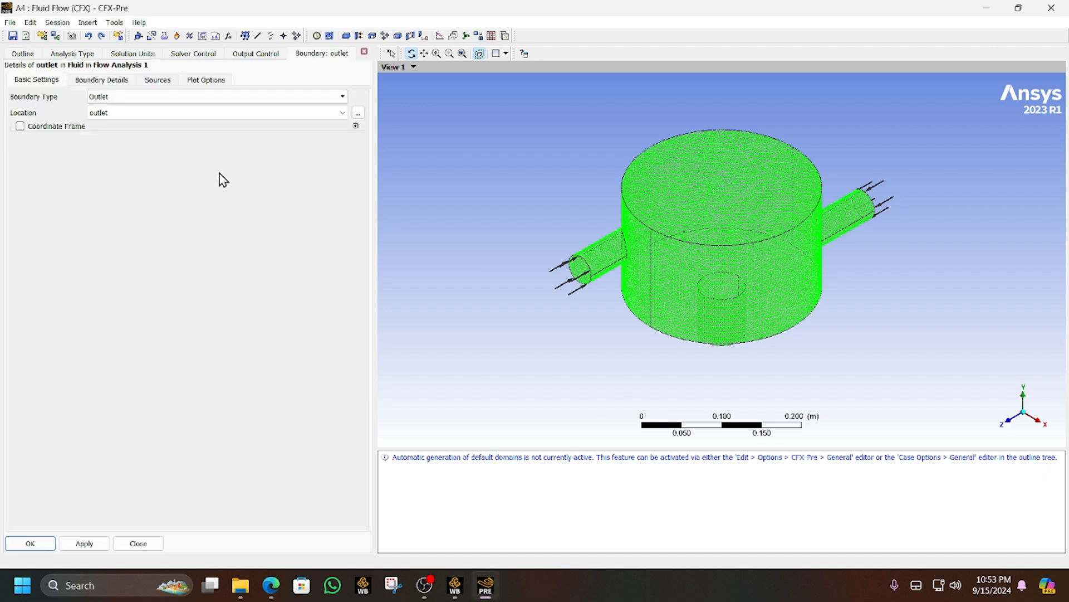
pyautogui.click(118, 81)
pyautogui.click(17, 83)
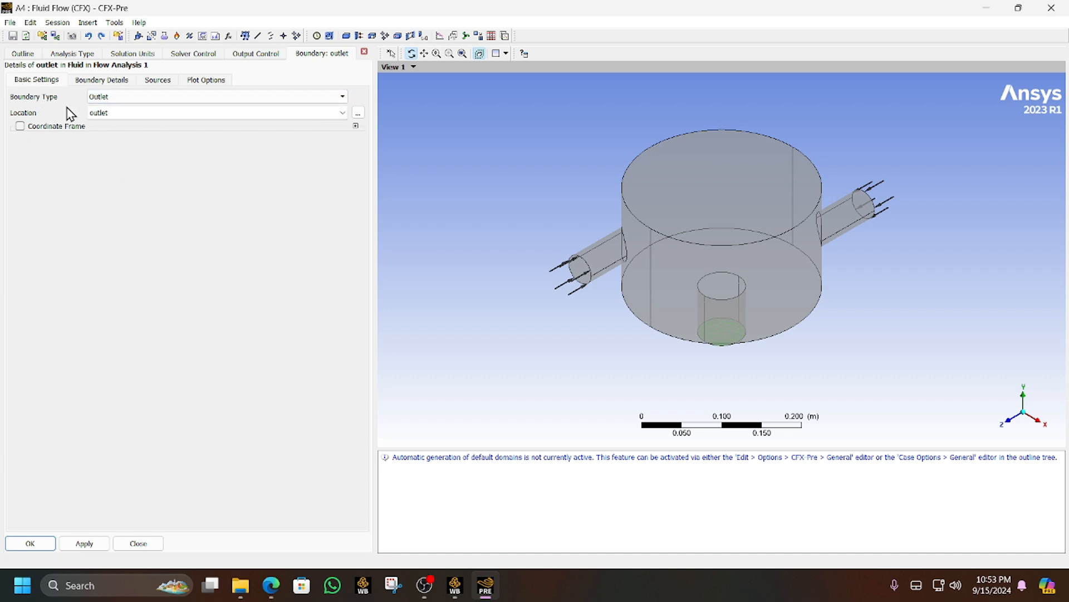
# Set the outlet's relative pressure to 0 with the Average Static Pressure option and accept the boundary
pyautogui.click(89, 82)
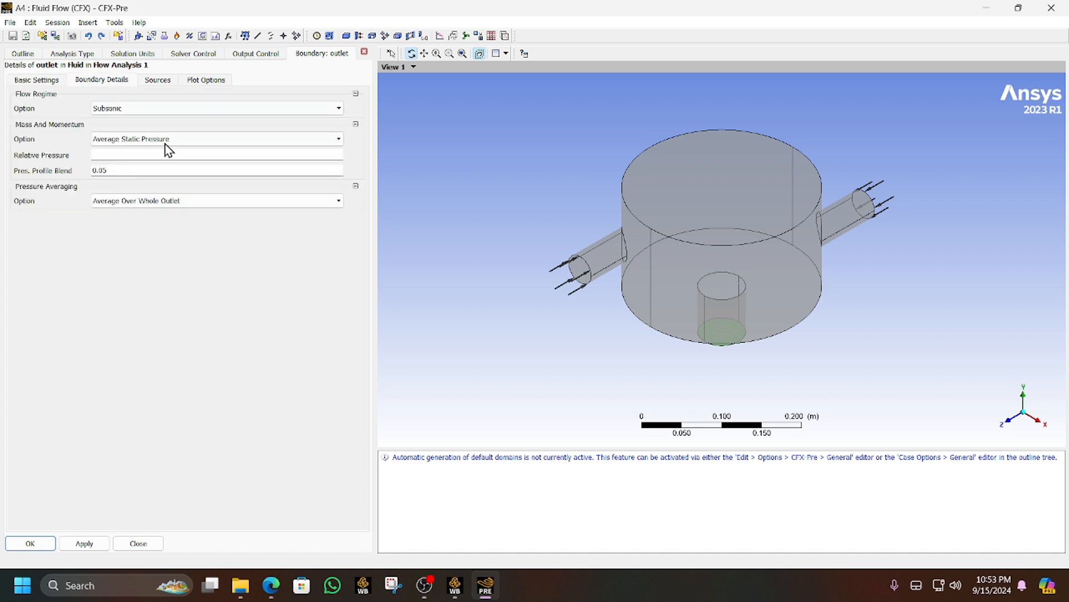
pyautogui.click(105, 157)
pyautogui.write('0')
pyautogui.click(25, 541)
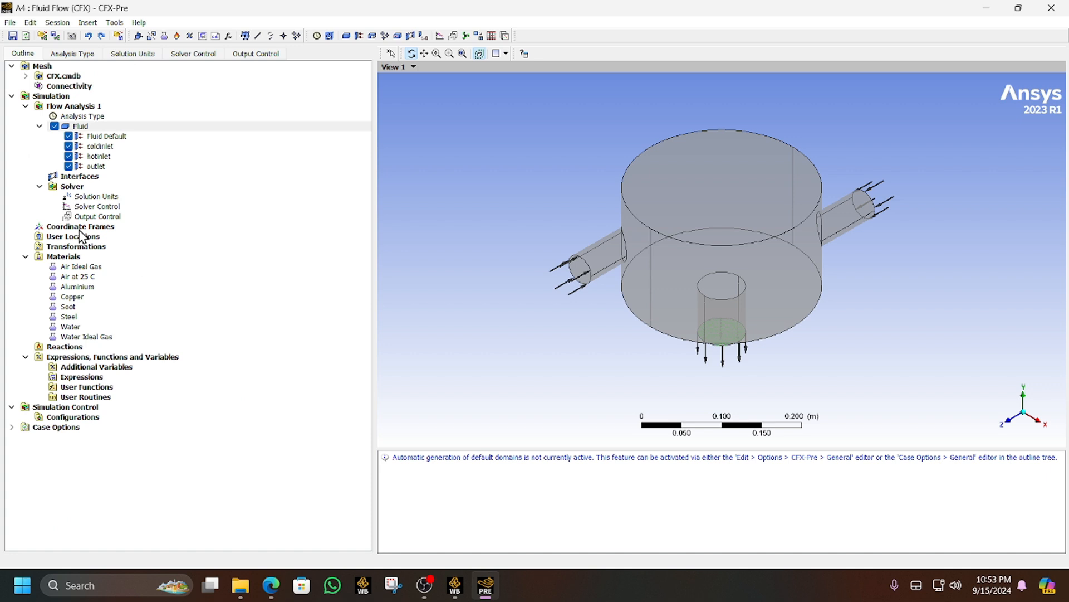
# Set the solver control's advection scheme to Upwind and the maximum iterations to 450
pyautogui.doubleClick(103, 208)
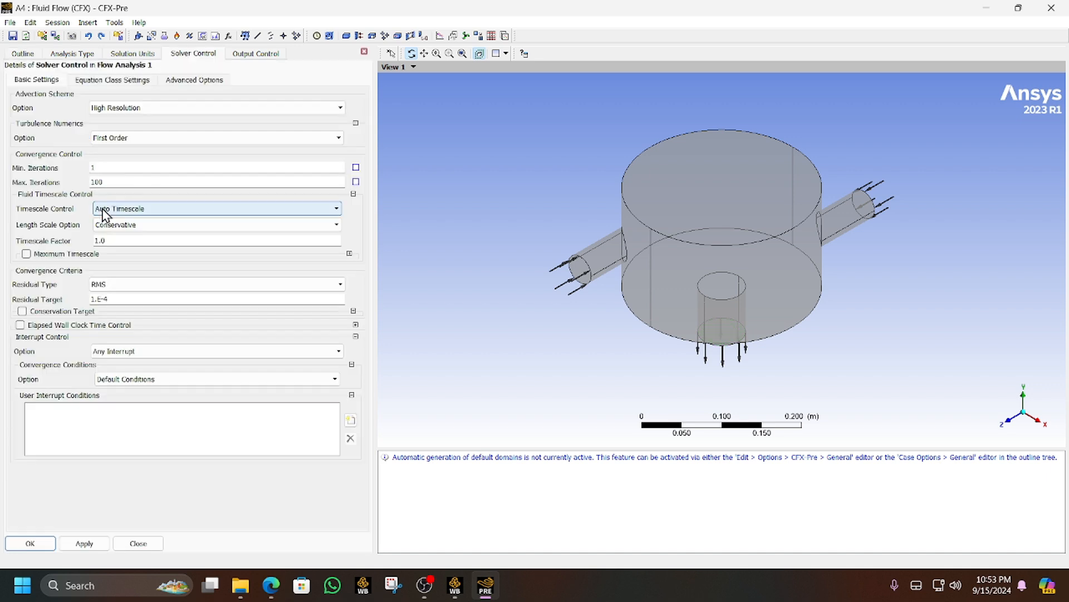
pyautogui.click(132, 110)
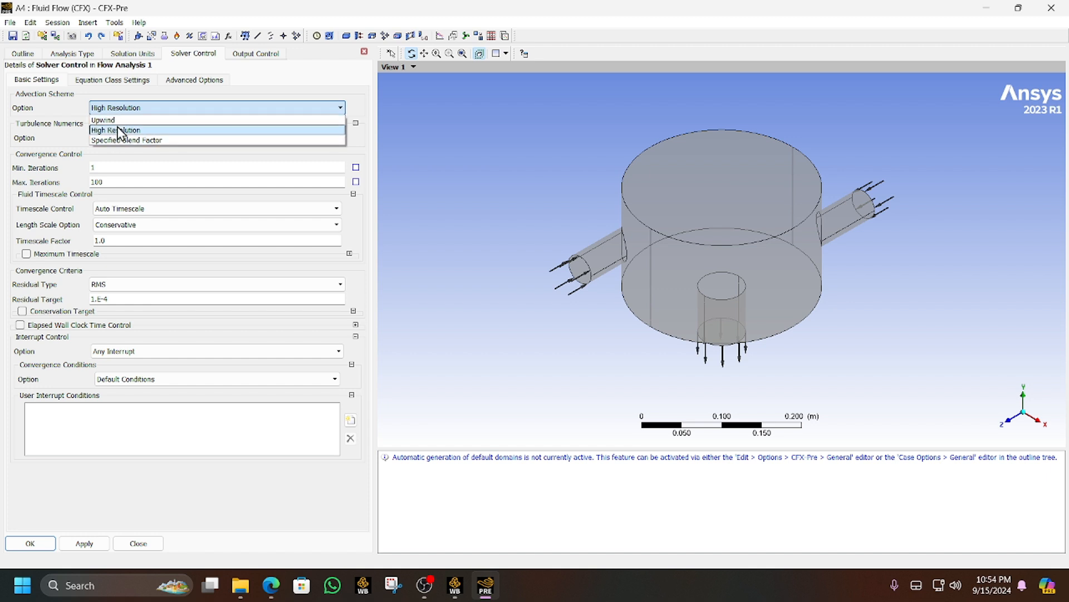
pyautogui.click(117, 121)
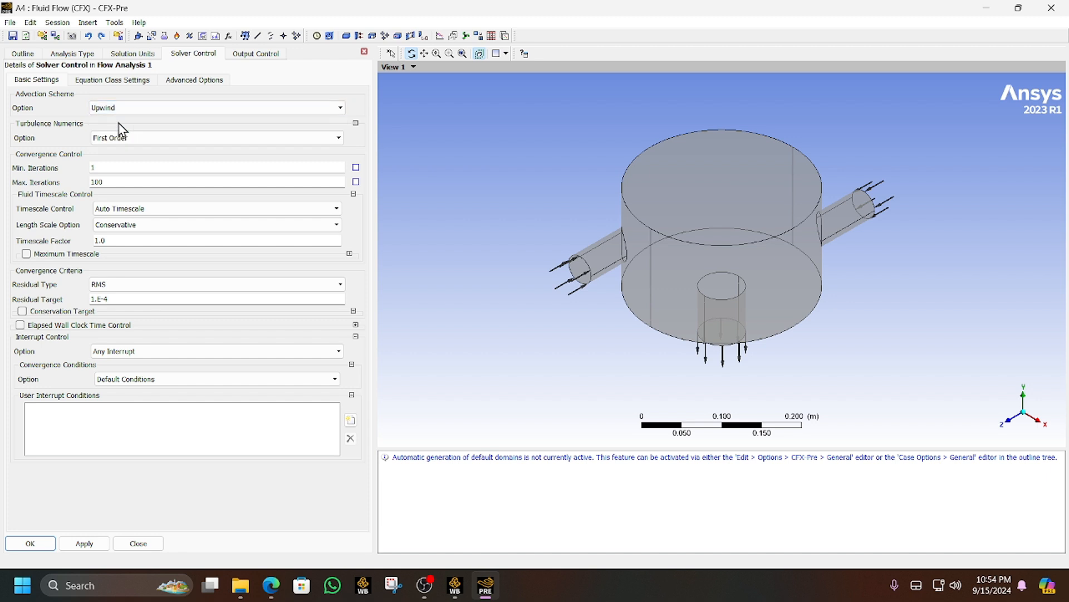
pyautogui.doubleClick(99, 182)
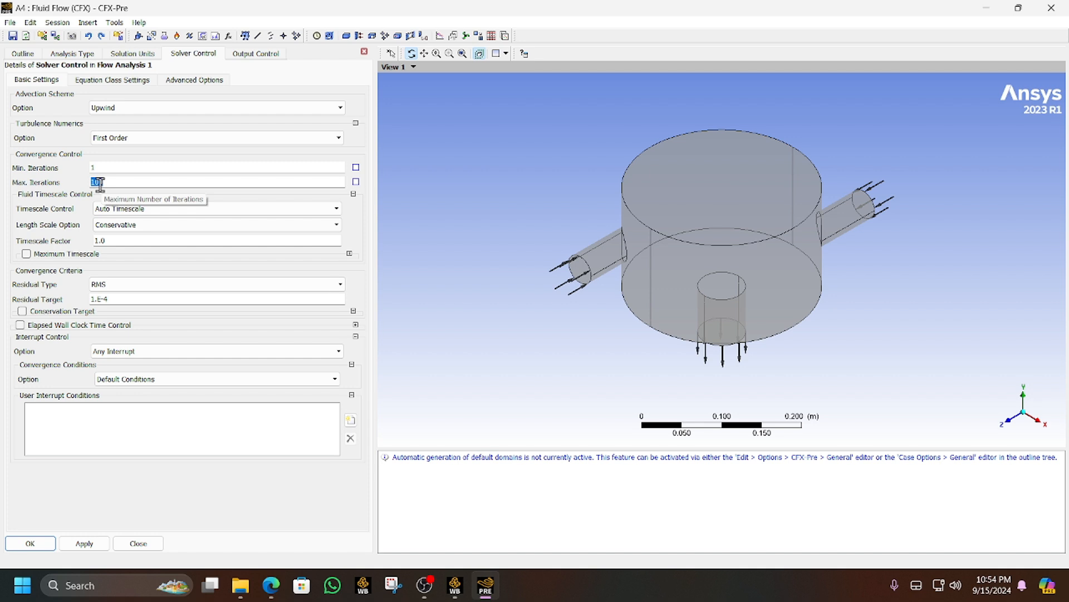
pyautogui.write('450')
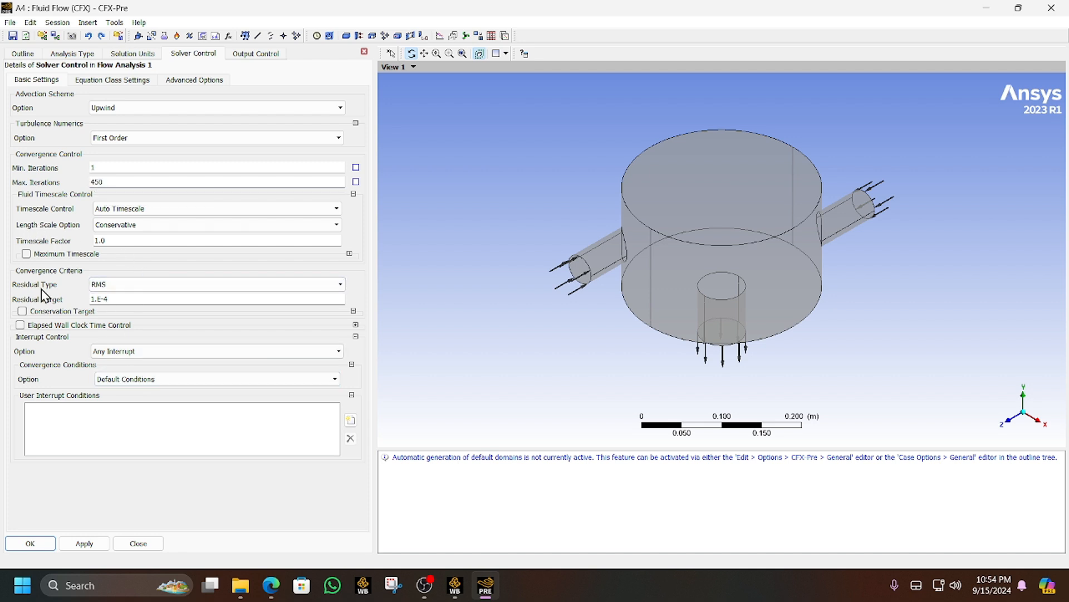
pyautogui.click(102, 303)
pyautogui.click(145, 474)
# Set the solver's minimum iterations to 100 and accept the solver control settings
pyautogui.click(91, 167)
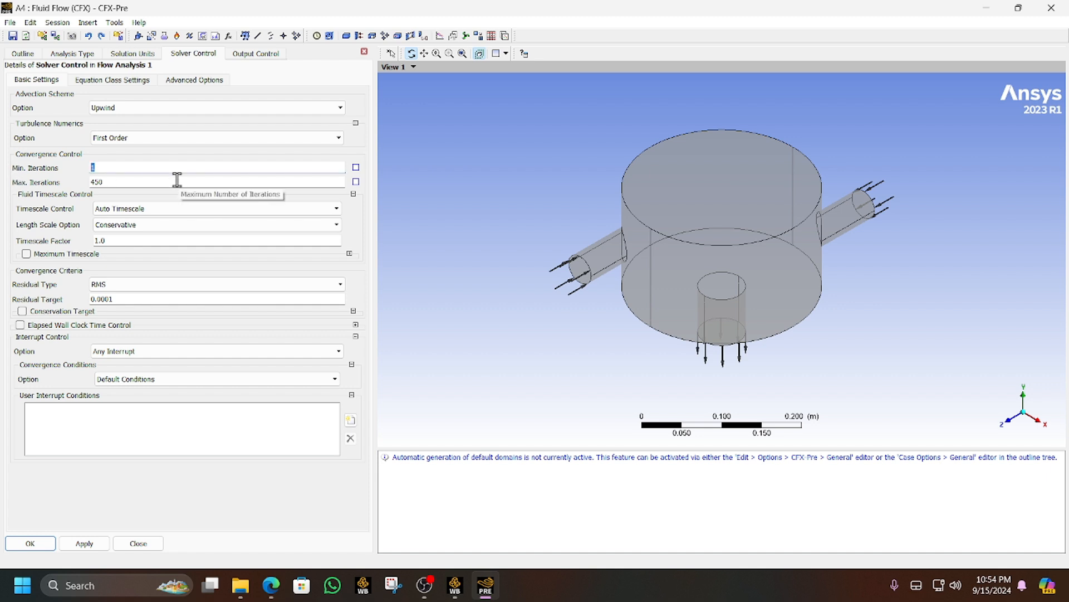
pyautogui.write('10')
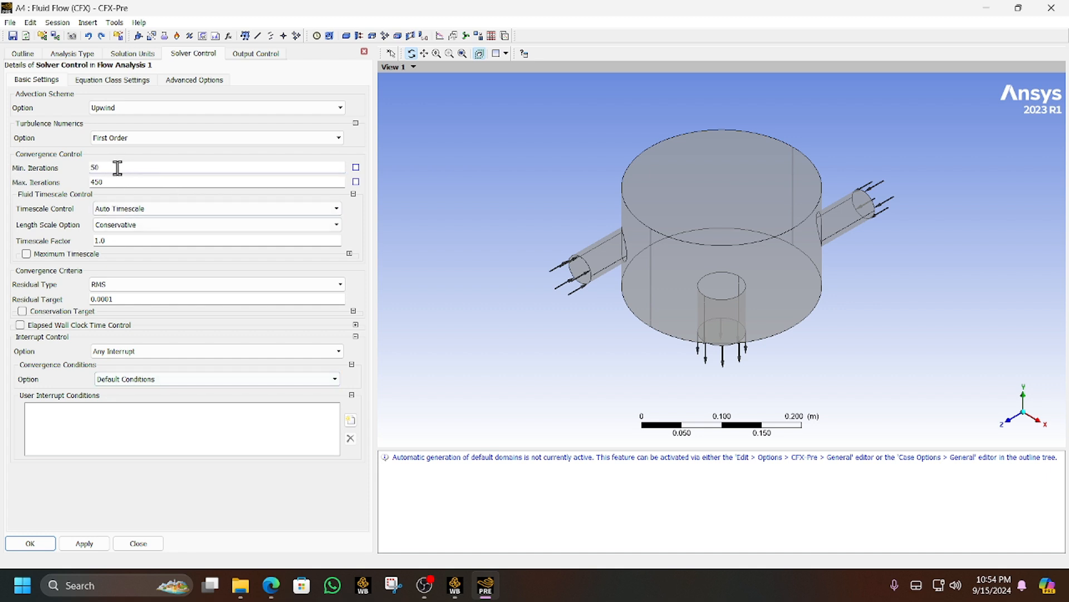
pyautogui.moveTo(117, 168); pyautogui.dragTo(1, 169)
pyautogui.write('100')
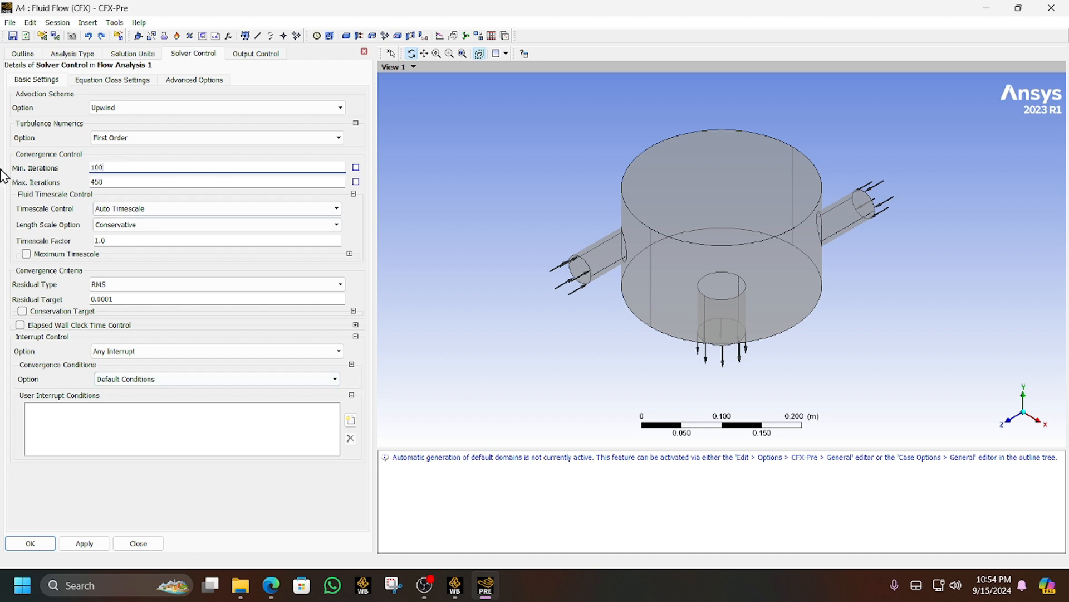
pyautogui.click(54, 541)
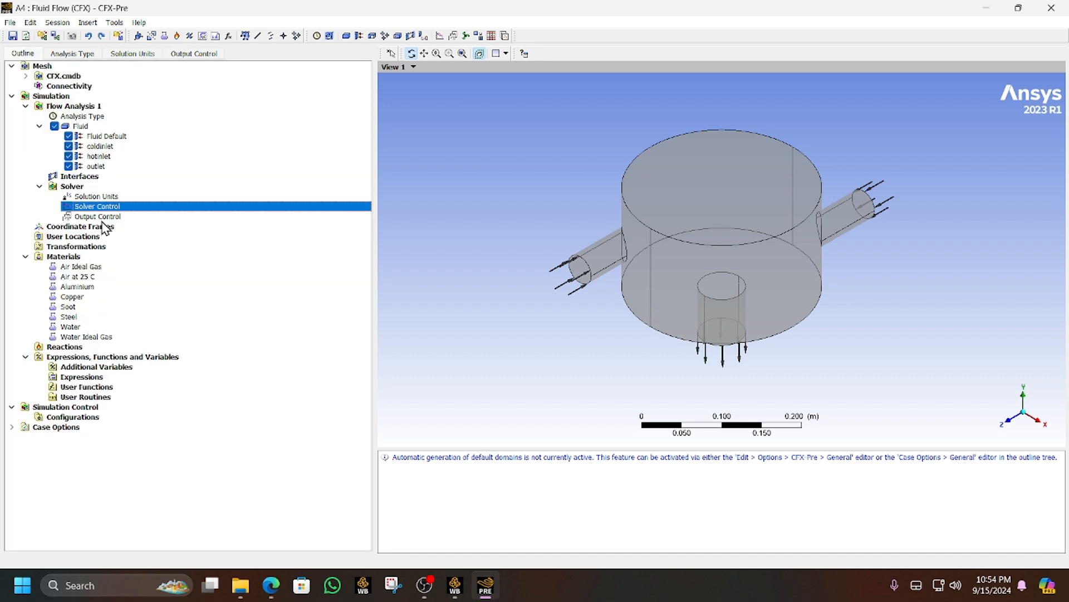
# Enable monitor objects in the output control, with monitor balances at Full, and add a monitor point named Monitor Point 1
pyautogui.doubleClick(109, 220)
pyautogui.click(104, 81)
pyautogui.click(78, 94)
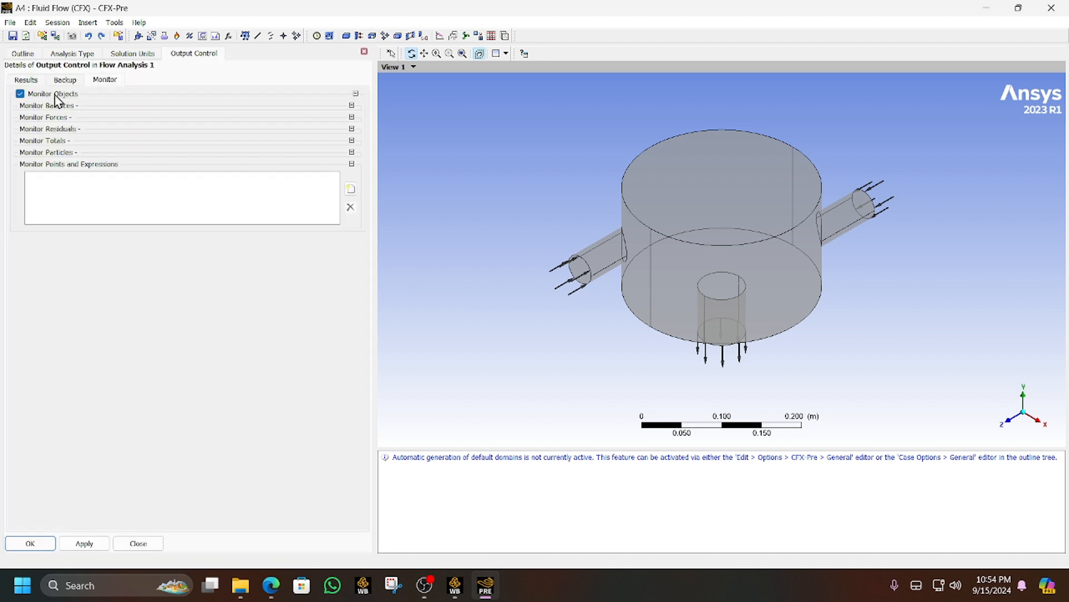
pyautogui.click(352, 106)
pyautogui.click(352, 106)
pyautogui.click(350, 188)
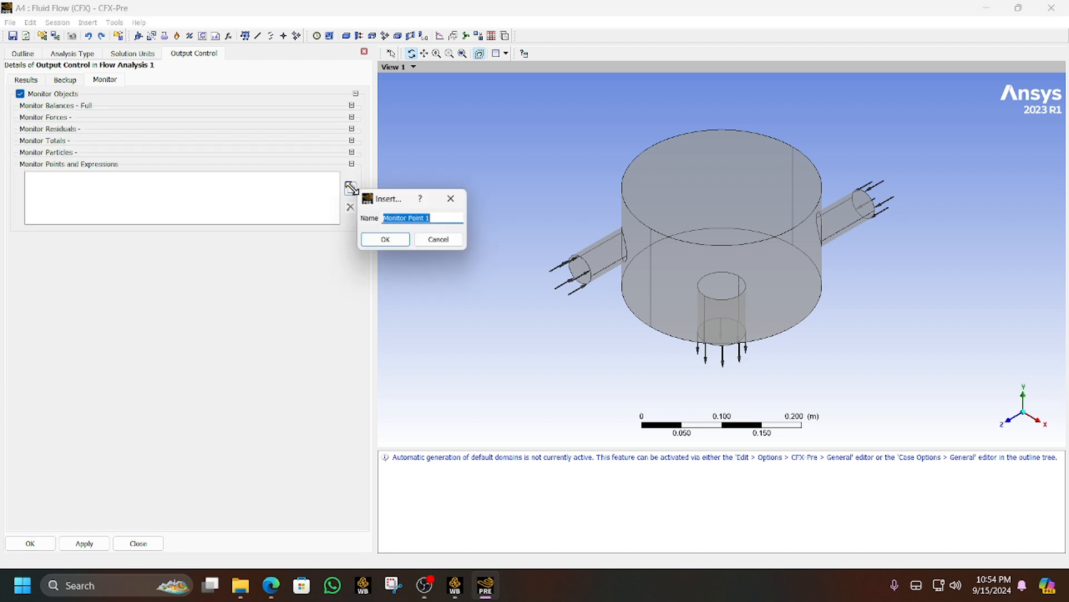
pyautogui.click(402, 246)
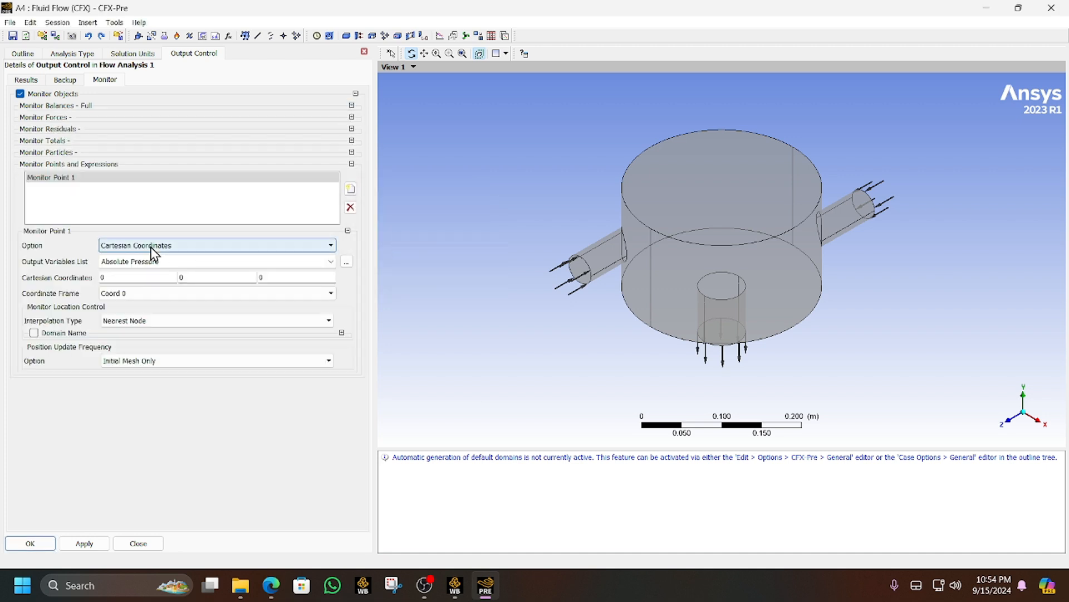
# Set Monitor Point 1's output variable to Temperature, with Nearest Node interpolation and the Initial Mesh Only update frequency
pyautogui.click(151, 361)
pyautogui.click(151, 361)
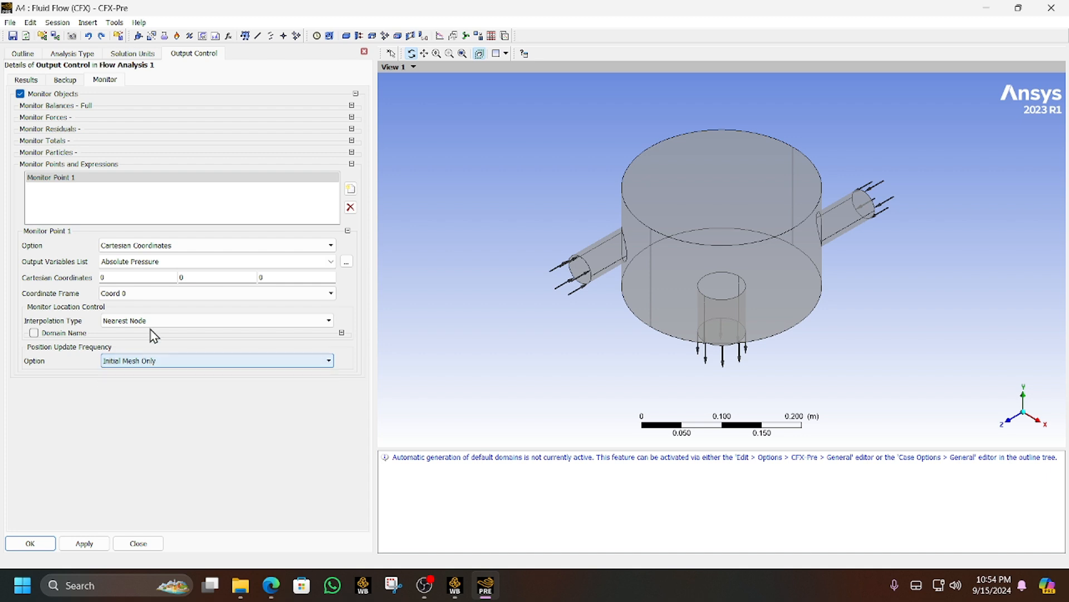
pyautogui.click(158, 322)
pyautogui.click(159, 322)
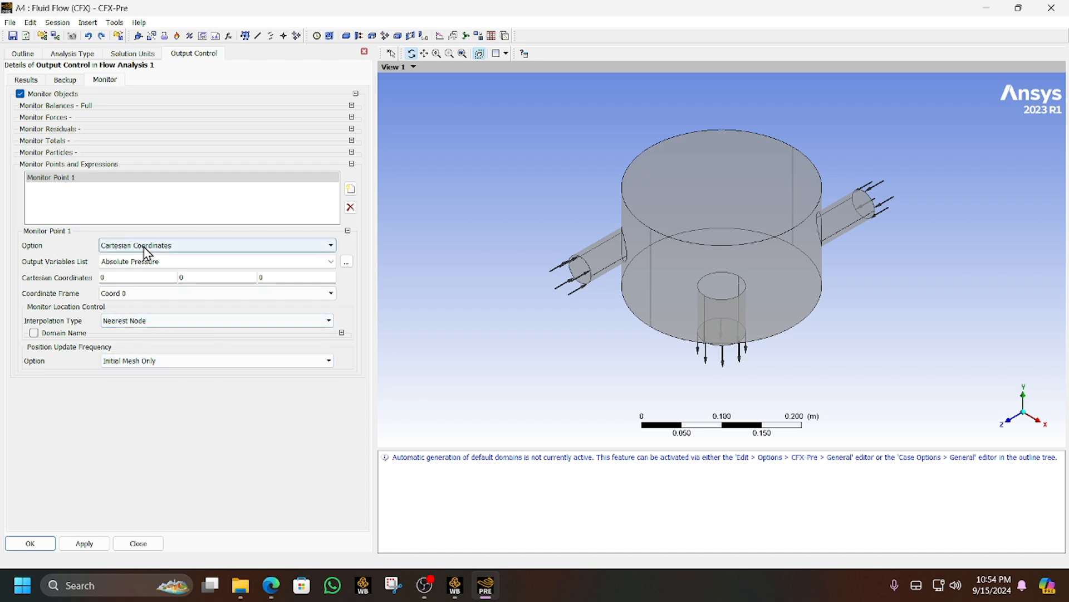
pyautogui.click(330, 262)
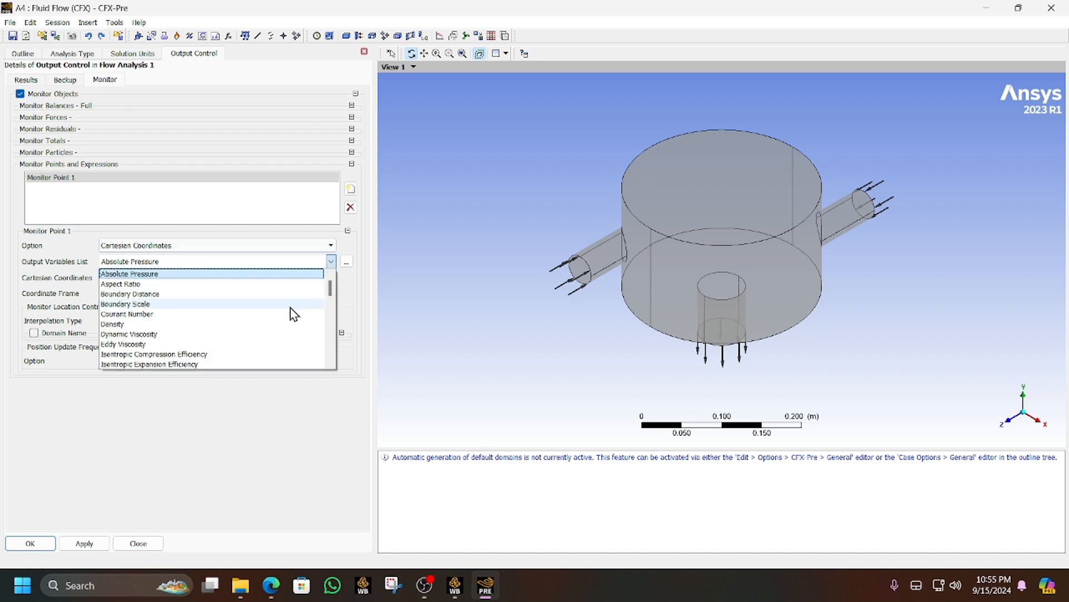
pyautogui.scroll(-9, 290, 308)
pyautogui.scroll(-3, 290, 308)
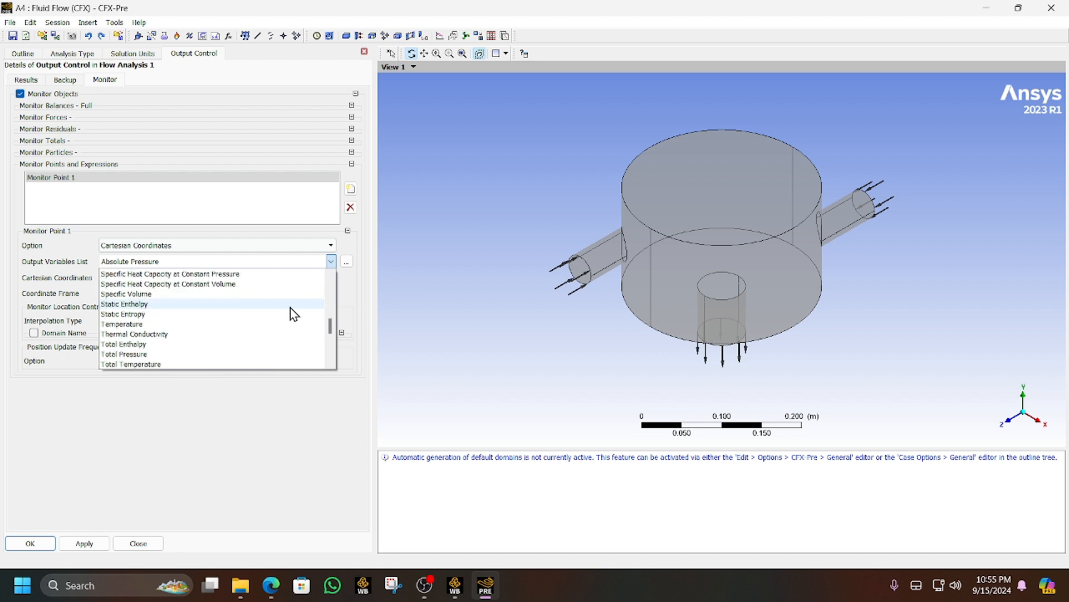
pyautogui.click(258, 325)
# Keep Monitor Point 1 on Cartesian Coordinates in the Coord 0 frame and accept the output control settings
pyautogui.click(126, 293)
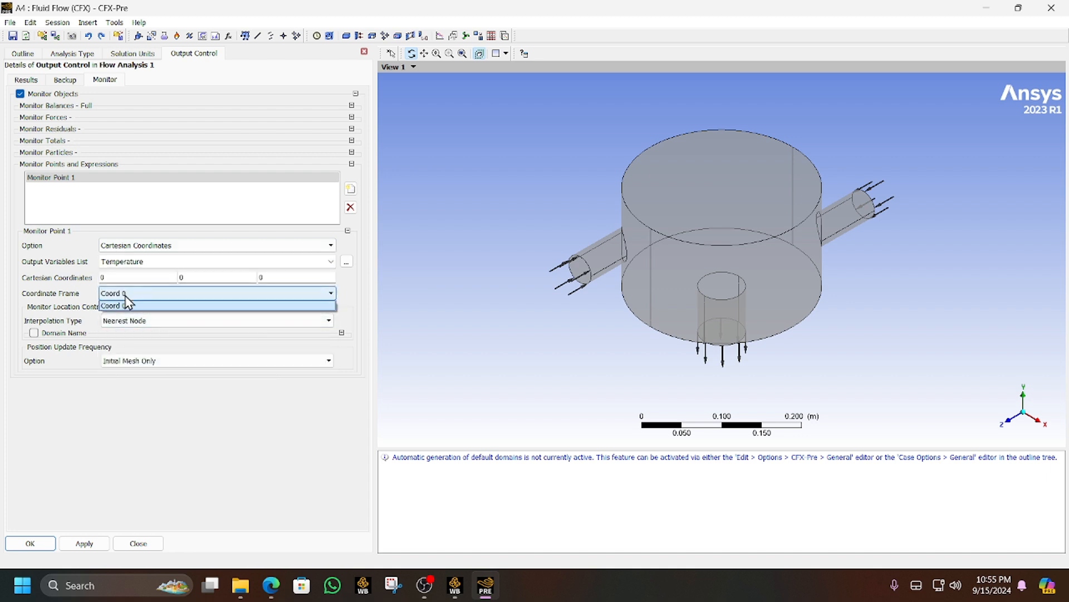
pyautogui.click(127, 304)
pyautogui.click(154, 246)
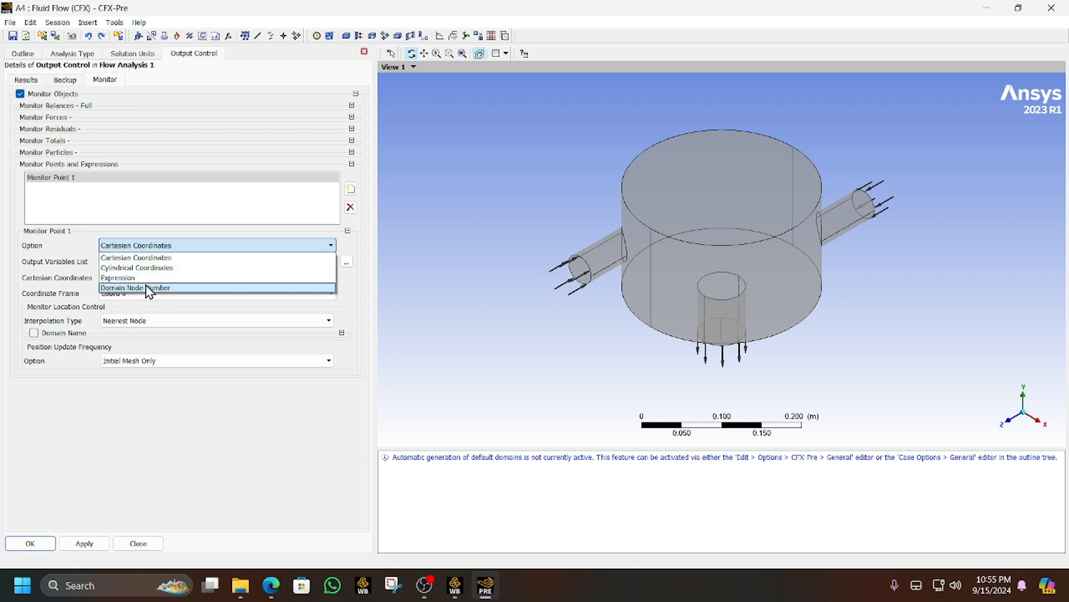
pyautogui.click(162, 257)
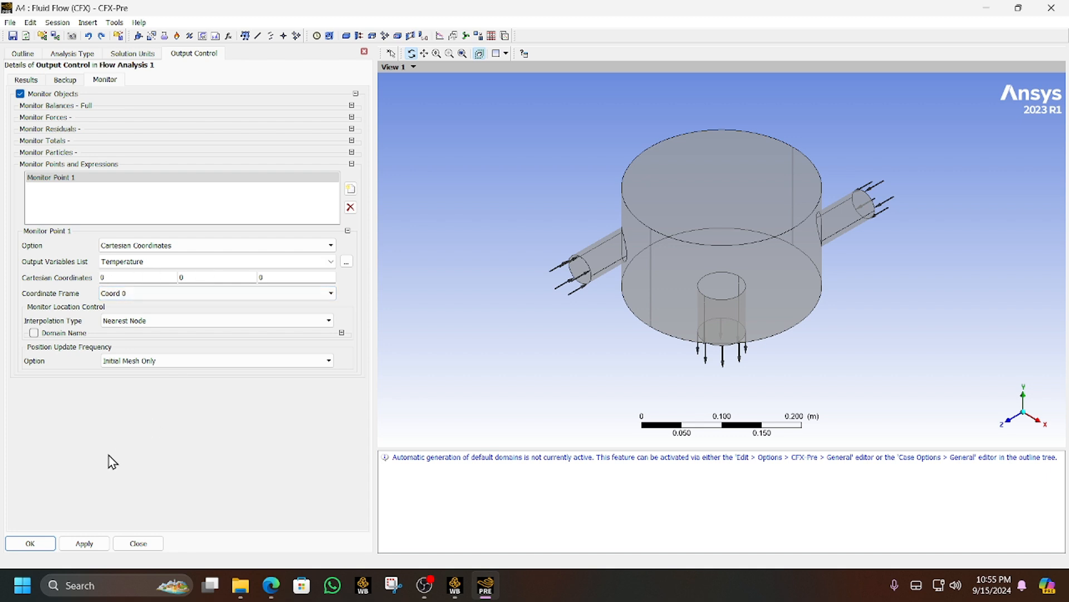
pyautogui.click(44, 543)
# Insert a new coordinate frame with the Point and Normal option, using the outlet as its centroid location, and accept it
pyautogui.moveTo(635, 337); pyautogui.dragTo(603, 239)
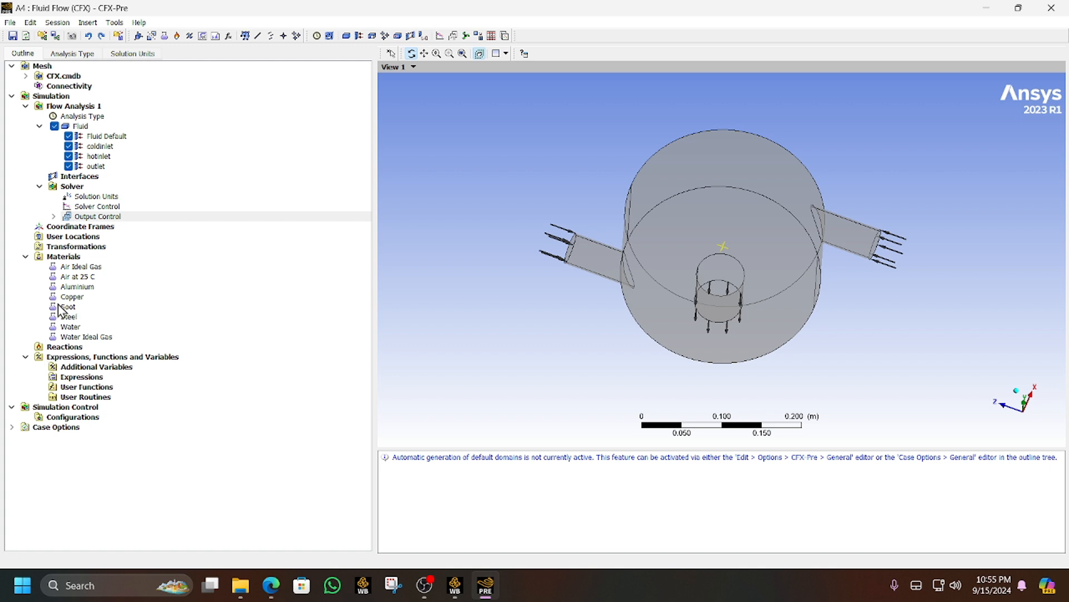
pyautogui.rightClick(72, 227)
pyautogui.moveTo(100, 235)
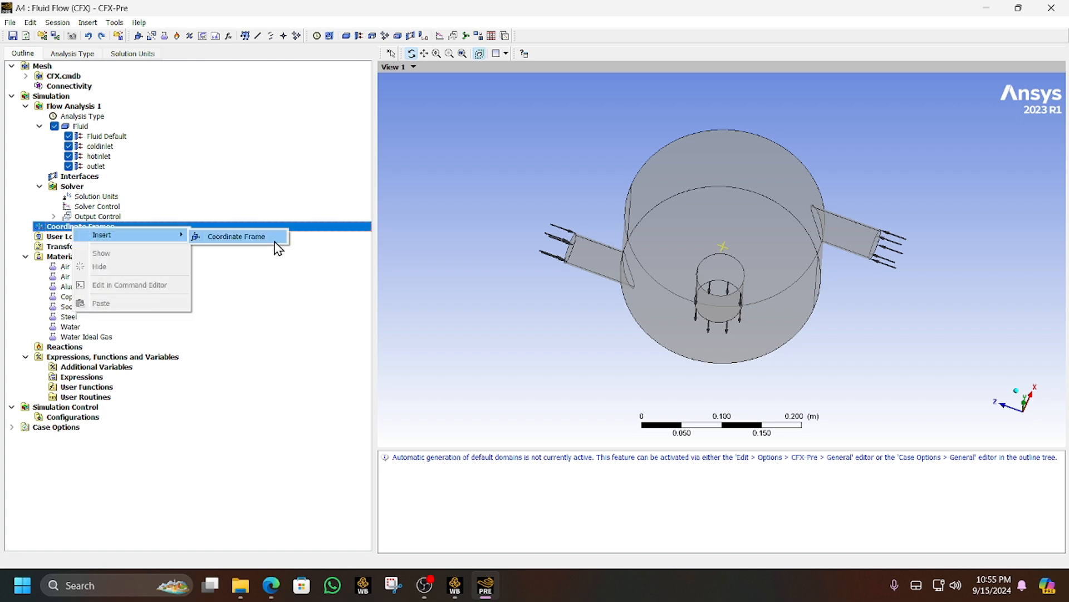
pyautogui.click(237, 236)
pyautogui.click(306, 292)
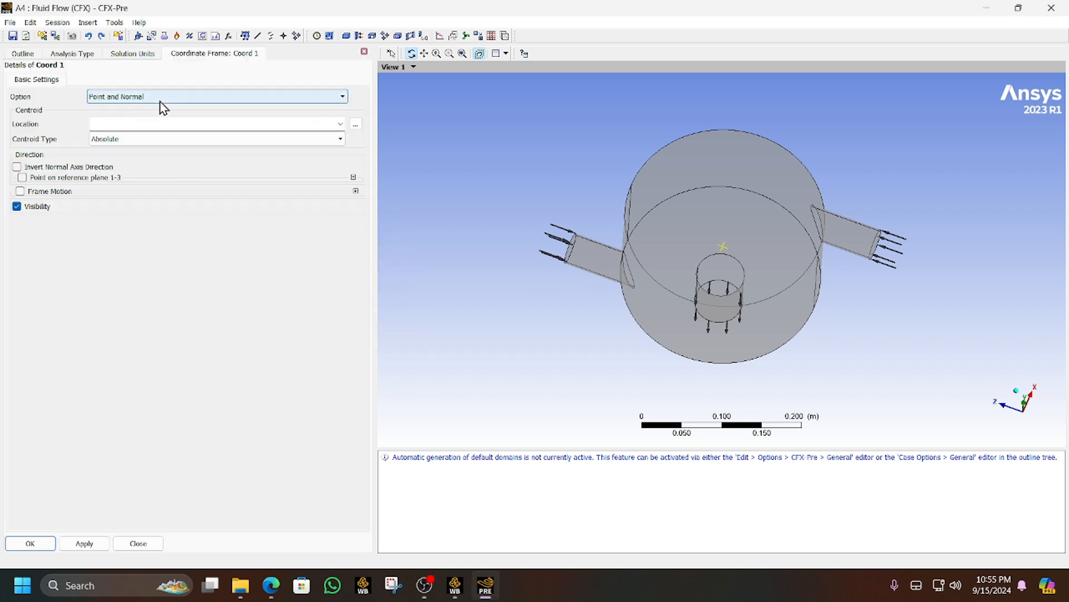
pyautogui.click(168, 122)
pyautogui.click(341, 123)
pyautogui.click(253, 162)
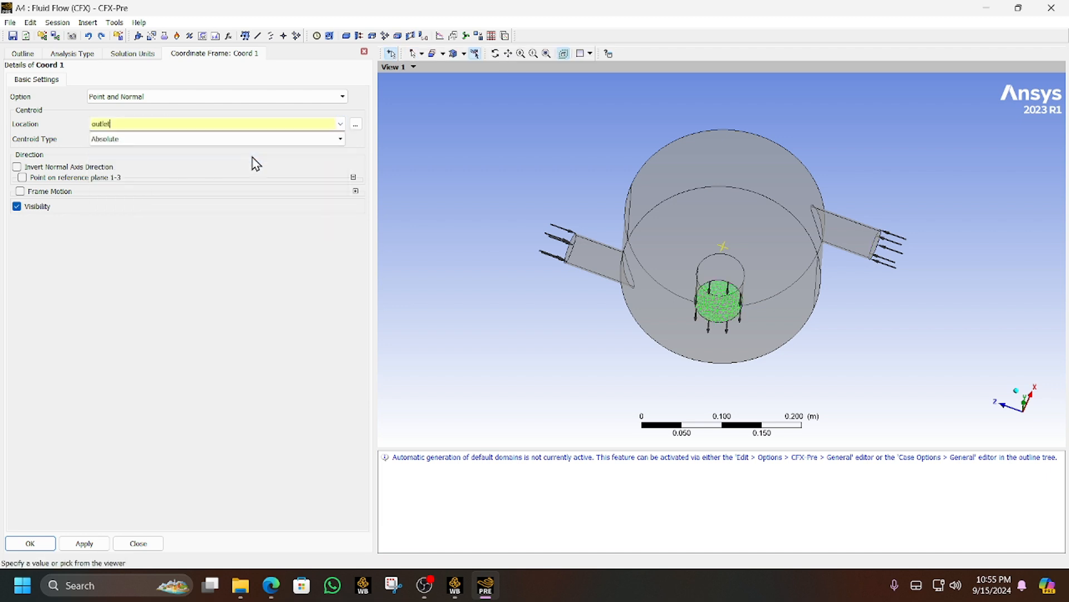
pyautogui.click(23, 543)
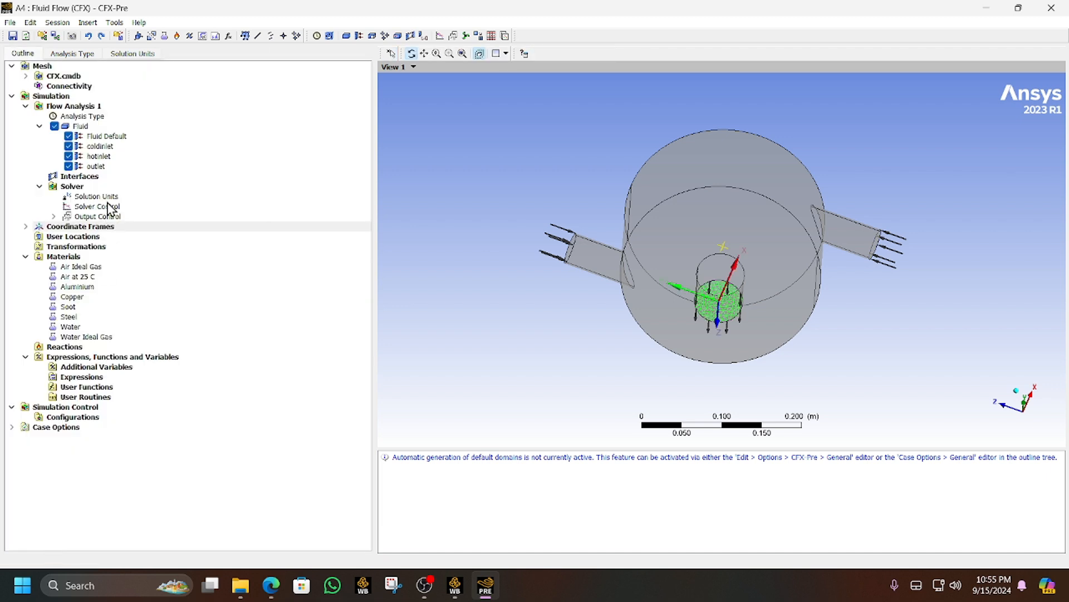
# Edit the output control so Monitor Point 1 uses the Coord 1 coordinate frame, and accept the settings
pyautogui.click(109, 217)
pyautogui.rightClick(112, 217)
pyautogui.click(142, 226)
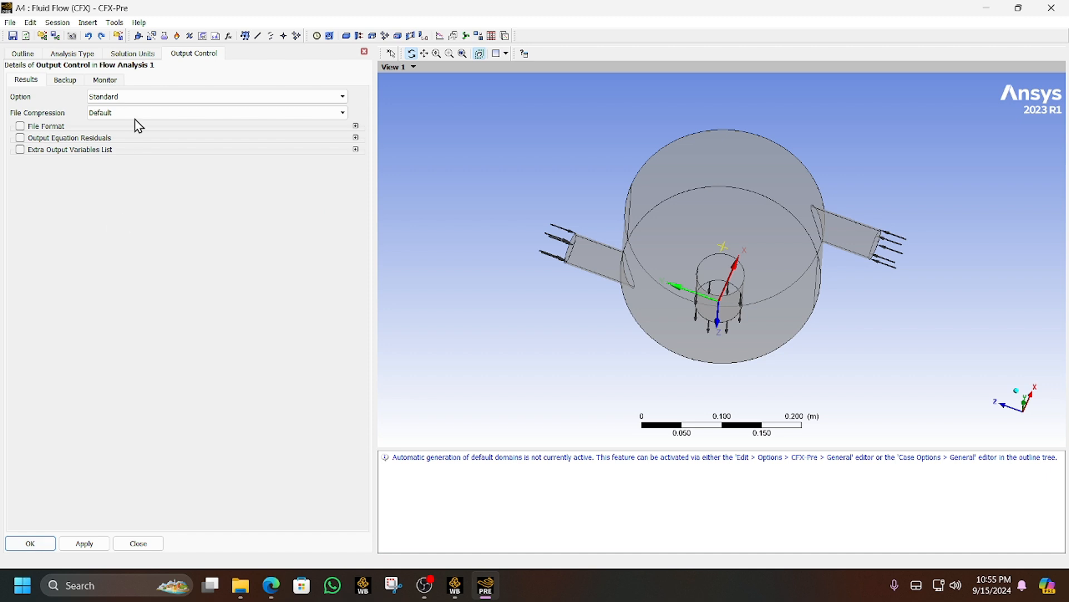
pyautogui.click(105, 80)
pyautogui.click(200, 249)
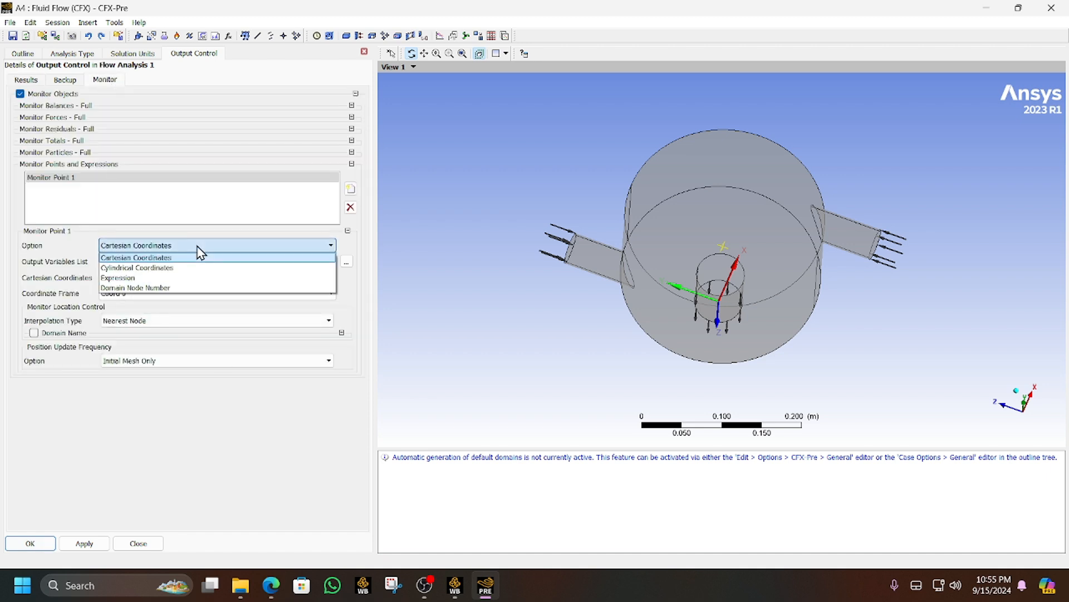
pyautogui.click(197, 246)
pyautogui.click(169, 293)
pyautogui.click(144, 304)
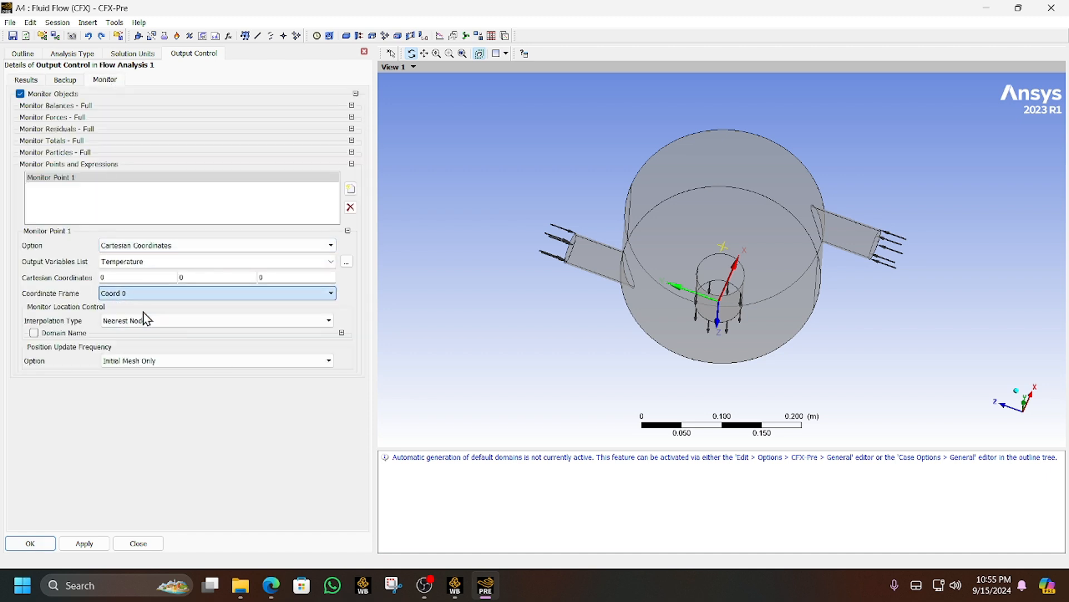
pyautogui.moveTo(592, 250); pyautogui.dragTo(783, 381)
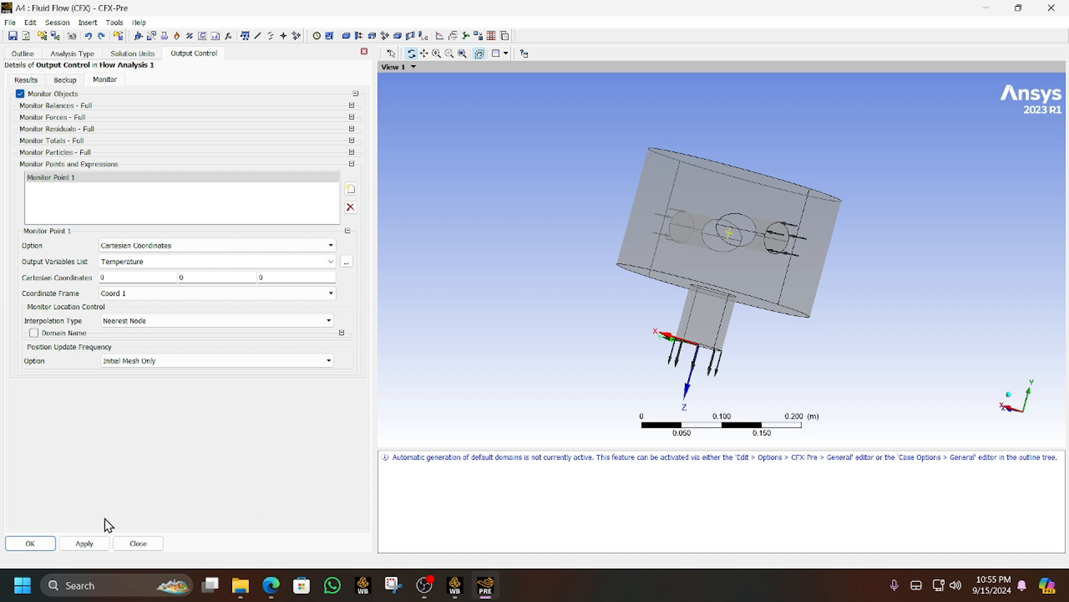
pyautogui.click(41, 540)
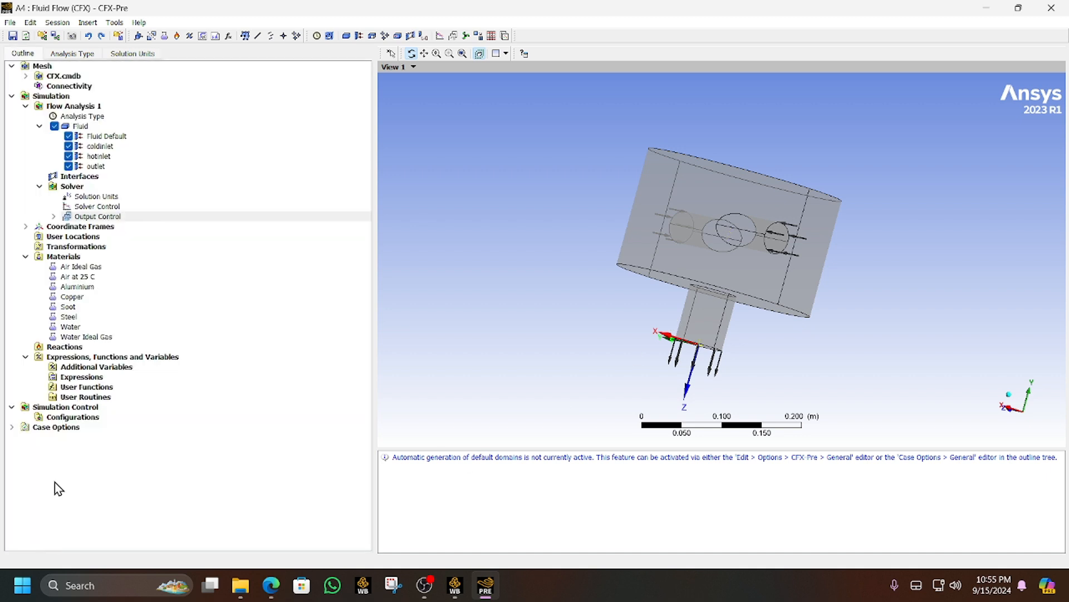
# Close CFX-Pre, return to the mixing-files project in Workbench and open the Solution cell in CFX-Solver Manager
pyautogui.click(1051, 7)
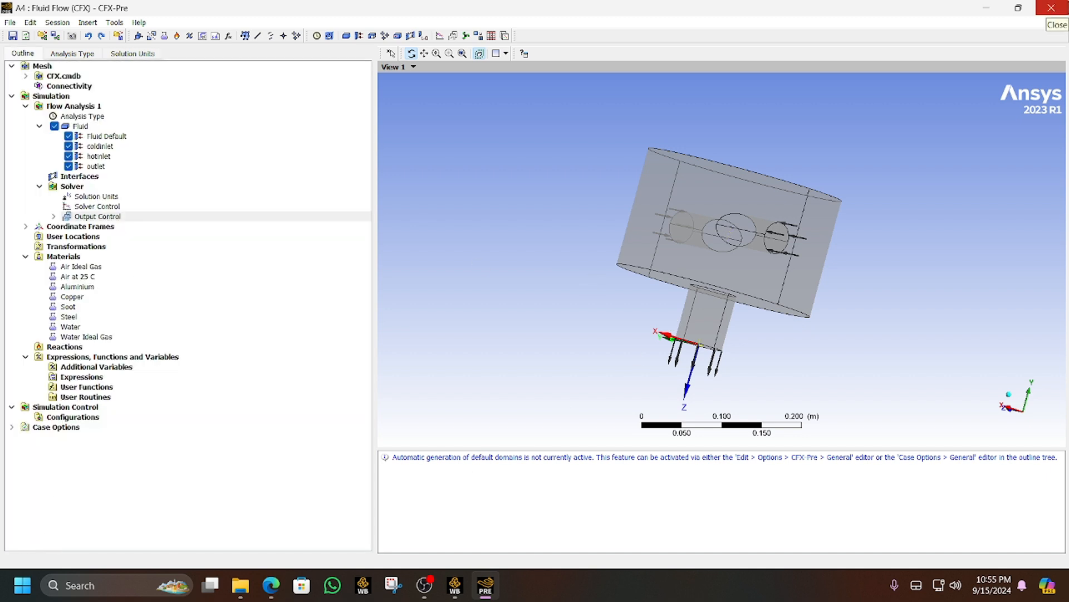
pyautogui.moveTo(455, 585)
pyautogui.click(510, 541)
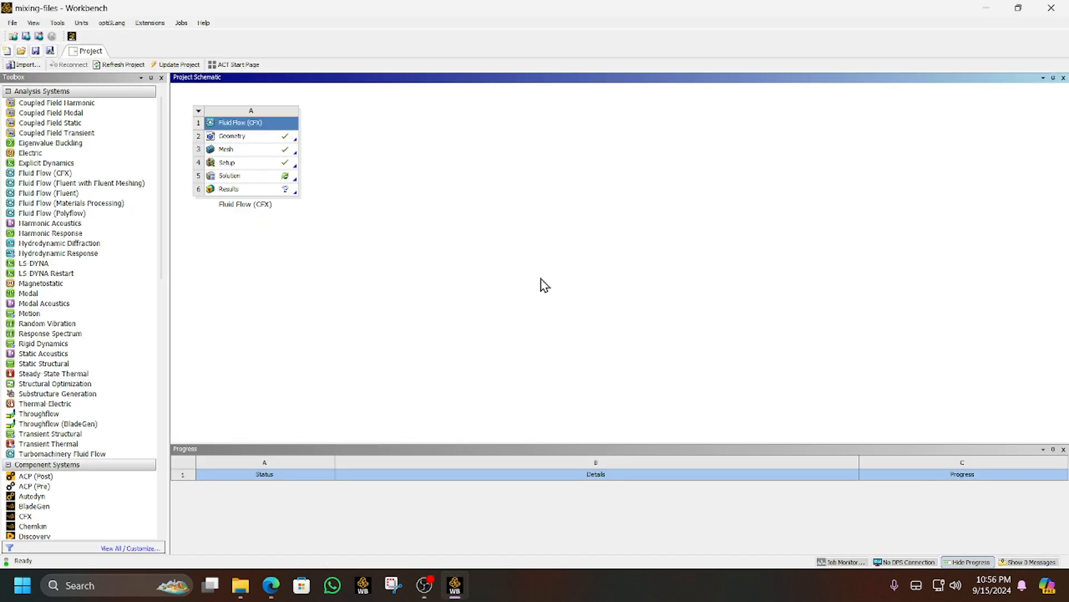
pyautogui.doubleClick(286, 178)
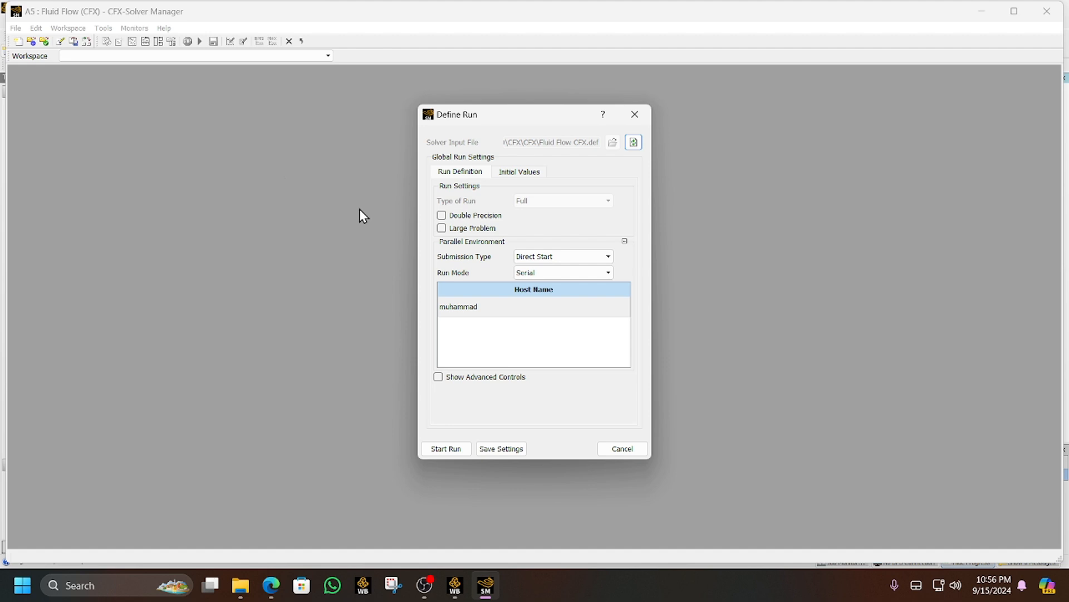
# Enable double precision and set the run mode to Intel MPI Local Parallel with 10 partitions
pyautogui.click(466, 218)
pyautogui.click(553, 273)
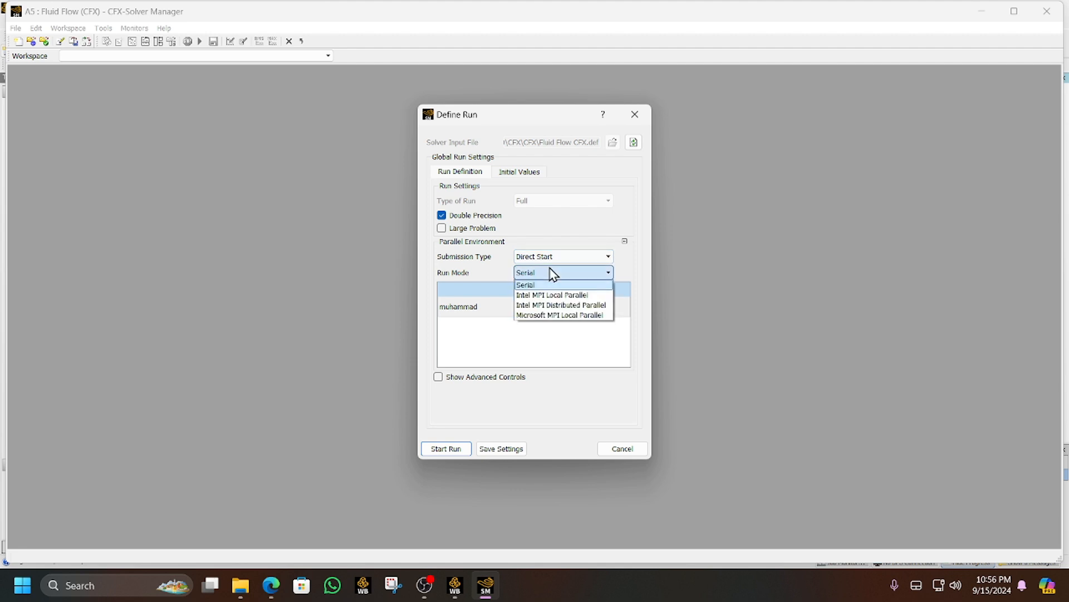
pyautogui.click(550, 298)
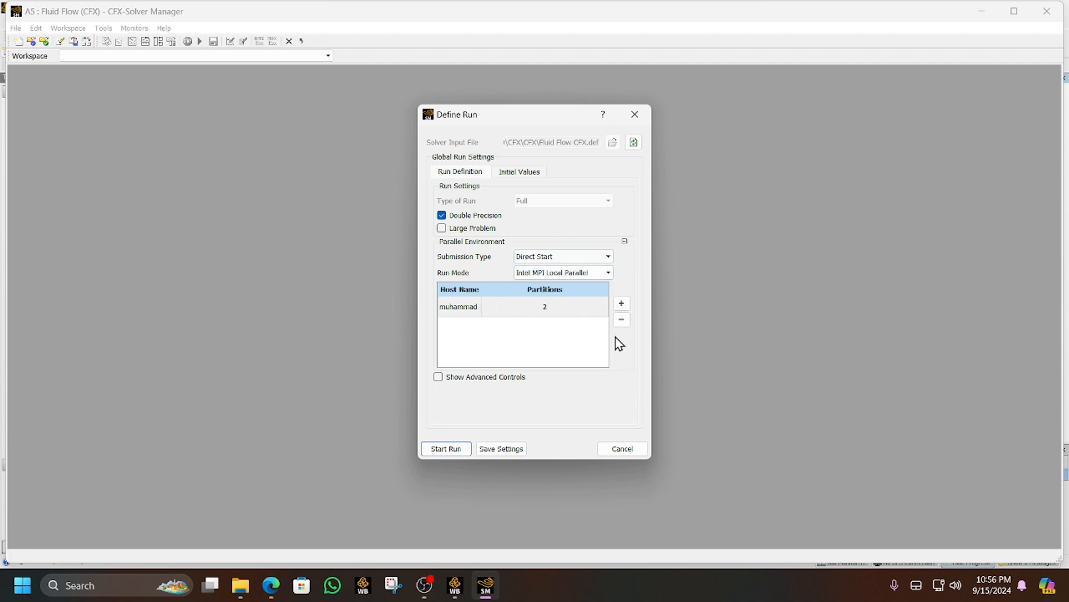
pyautogui.doubleClick(626, 304)
pyautogui.click(626, 304)
# Set the run's initialization option to Initial Conditions and start the solver run
pyautogui.click(519, 169)
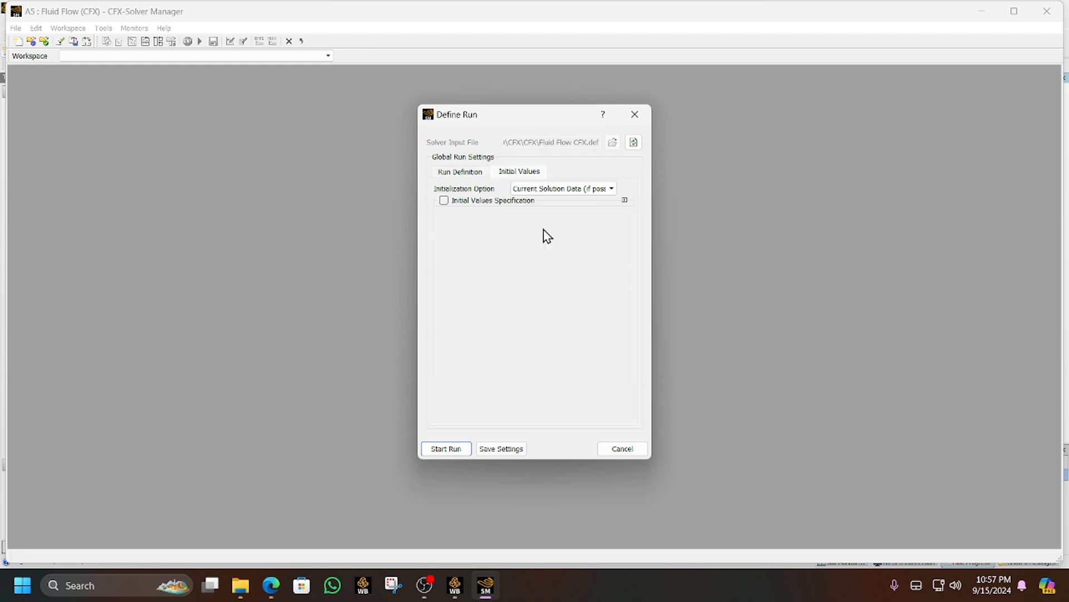
pyautogui.click(562, 189)
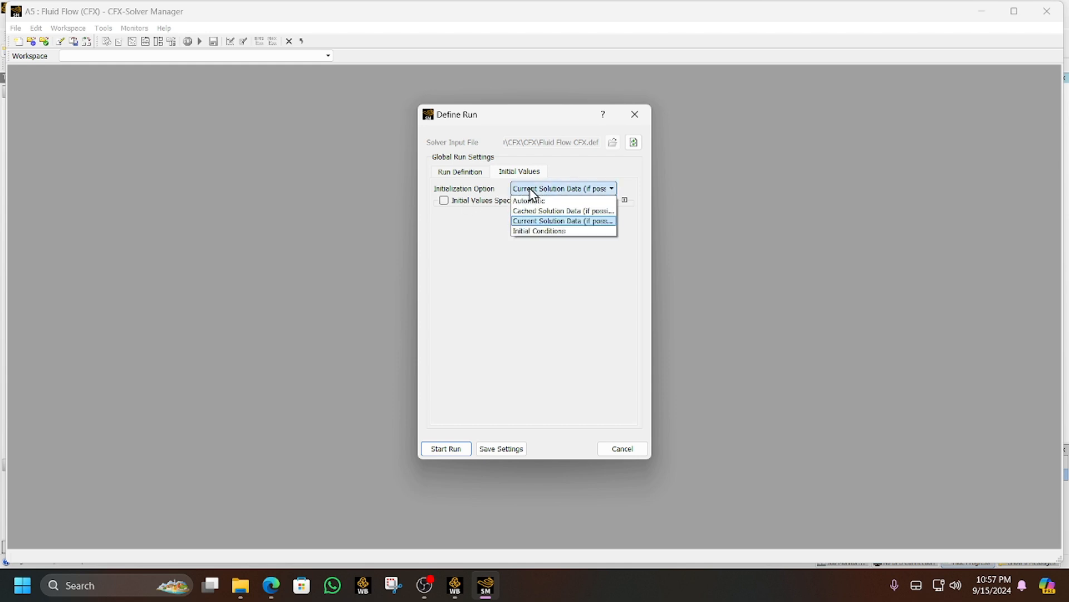
pyautogui.click(551, 229)
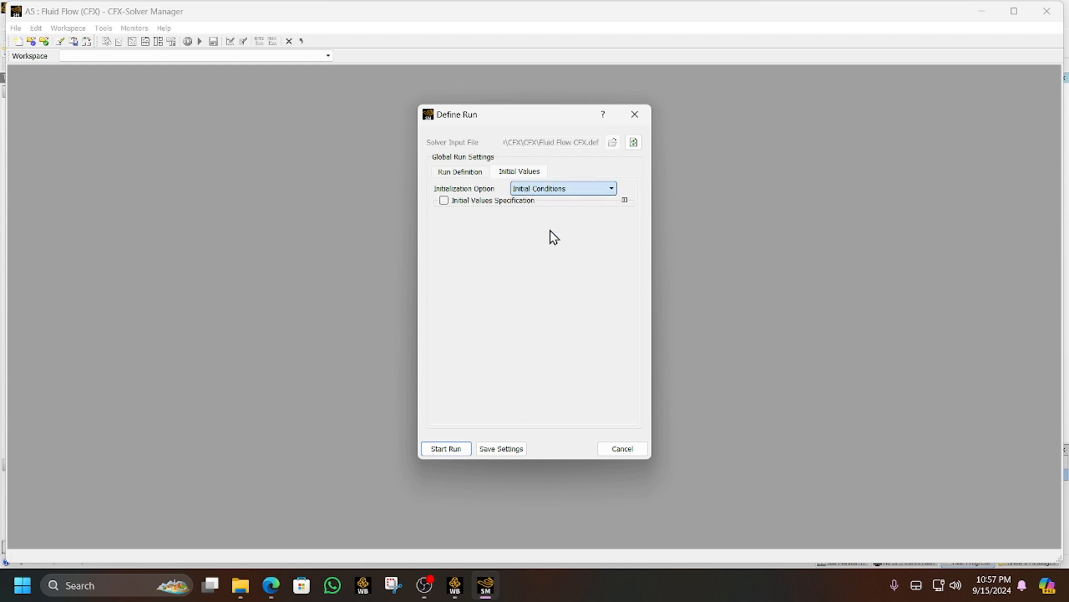
pyautogui.click(466, 449)
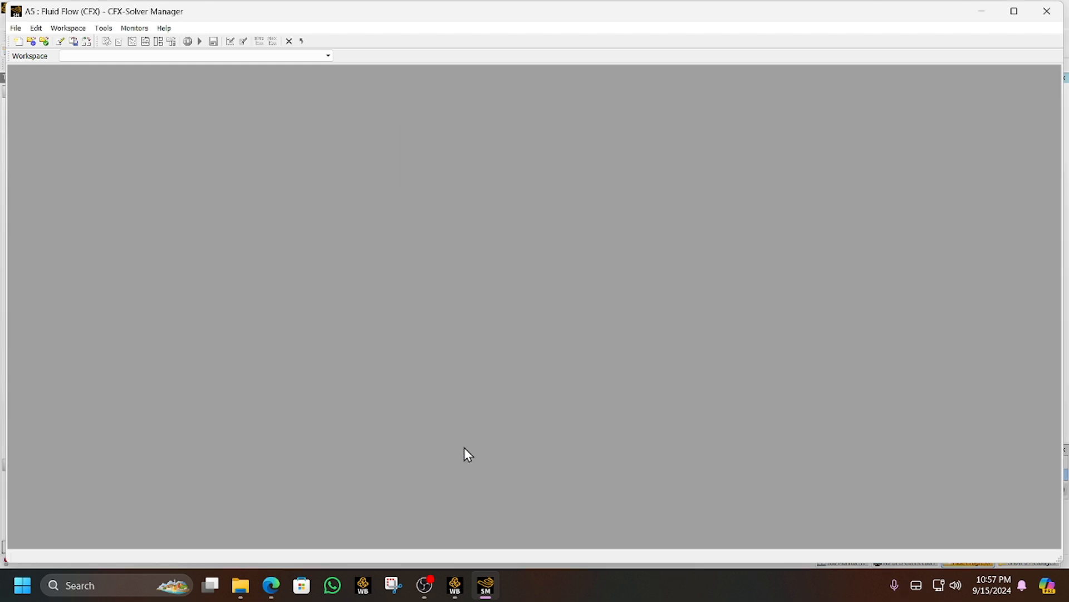
# Examine the momentum and mass, heat transfer, turbulence and user point plots while the run completes, and dismiss the completion notice
pyautogui.click(1018, 11)
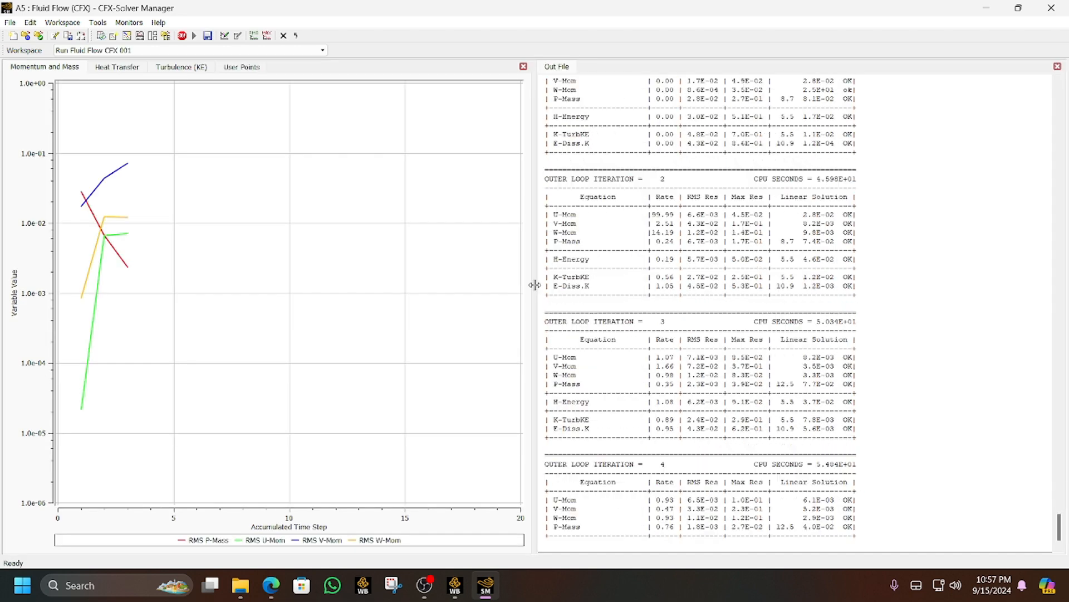
pyautogui.moveTo(535, 284); pyautogui.dragTo(578, 281)
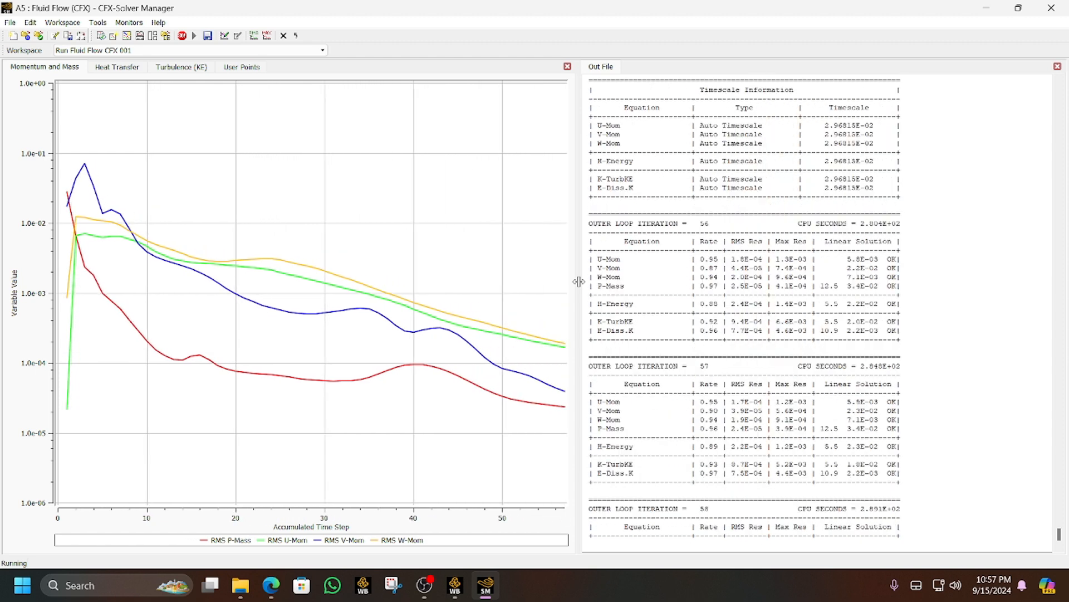
pyautogui.click(100, 69)
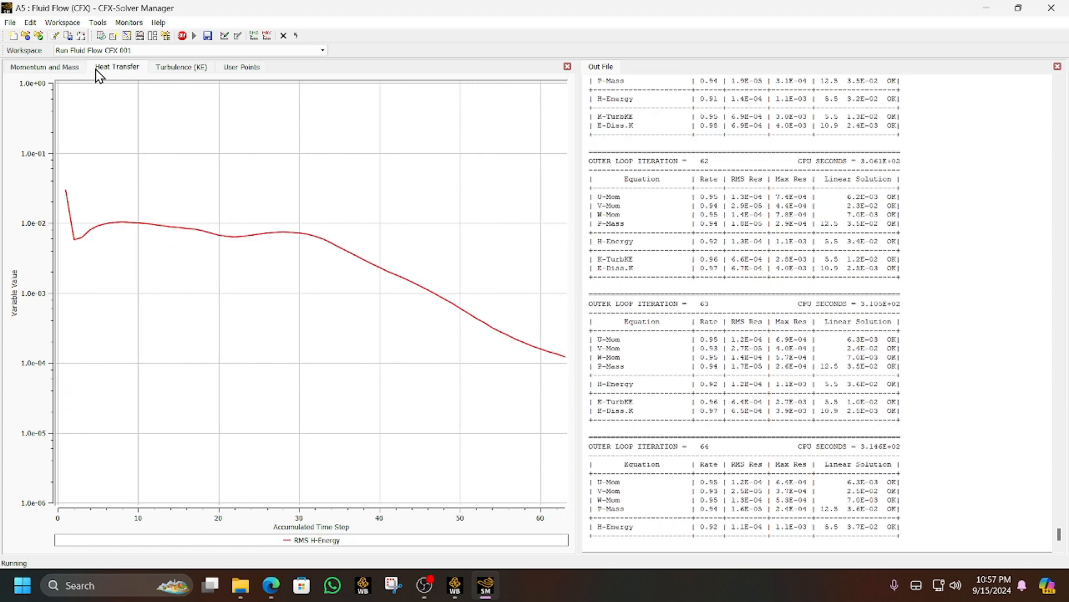
pyautogui.click(157, 66)
pyautogui.click(228, 68)
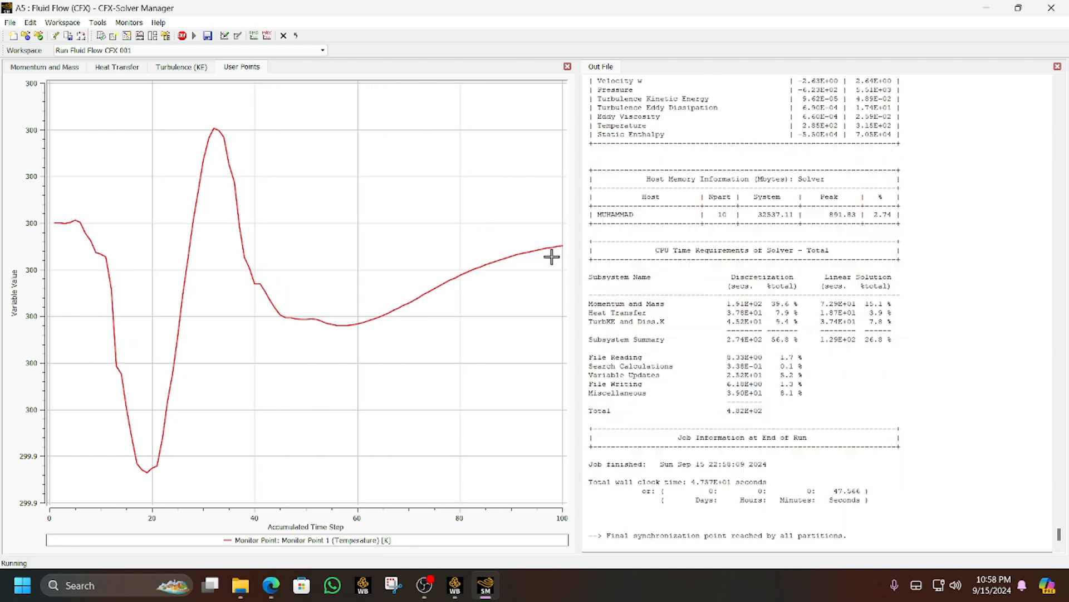
pyautogui.click(538, 326)
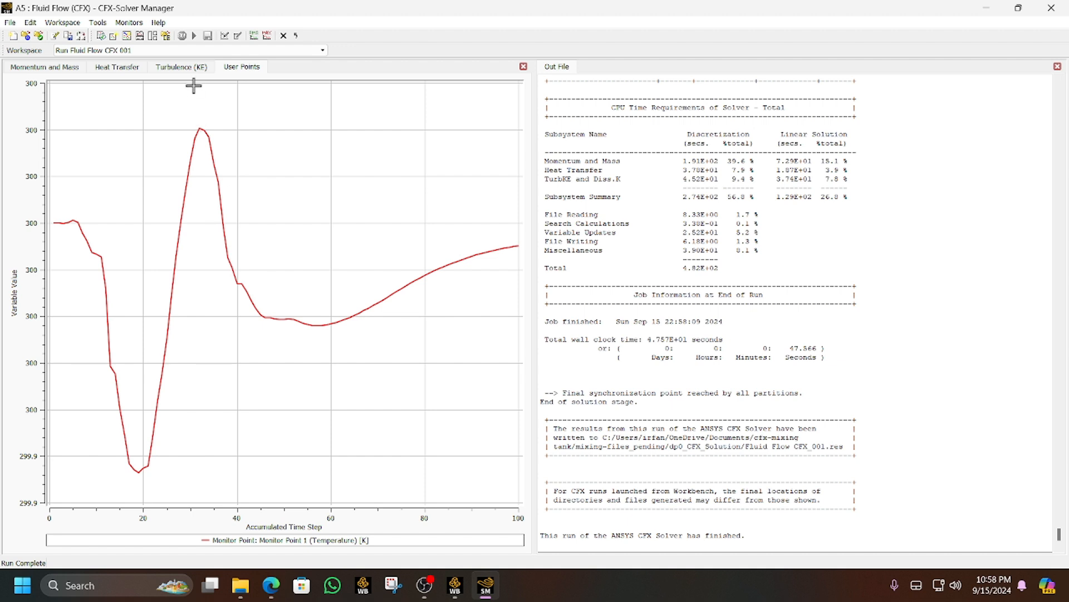
pyautogui.click(193, 68)
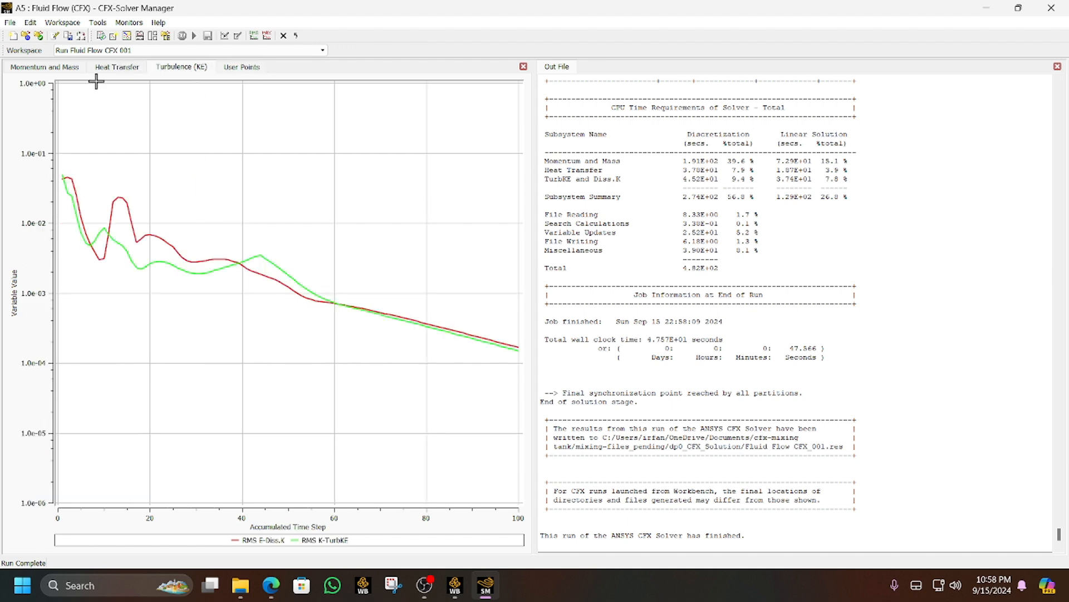
pyautogui.click(63, 66)
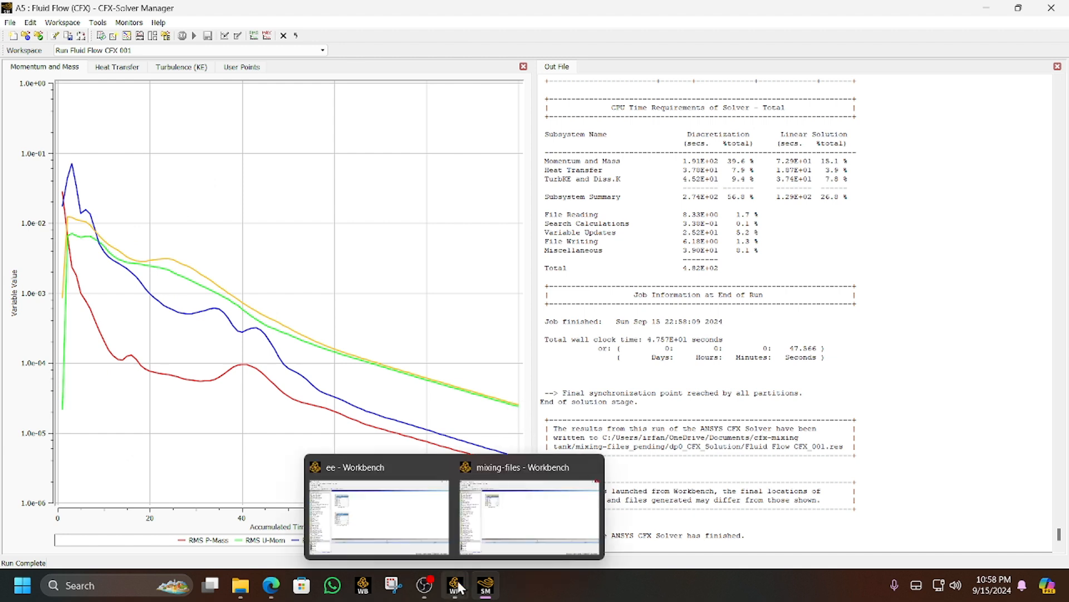
# Close CFX-Solver Manager and open the Results cell of the Fluid Flow (CFX) system in CFD-Post
pyautogui.click(1055, 8)
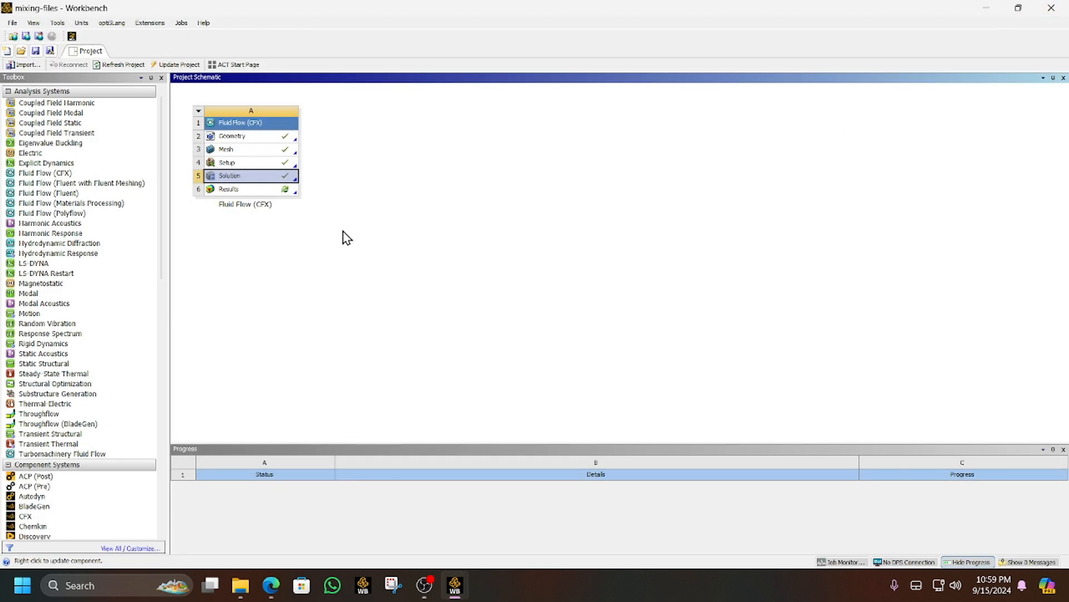
pyautogui.doubleClick(289, 190)
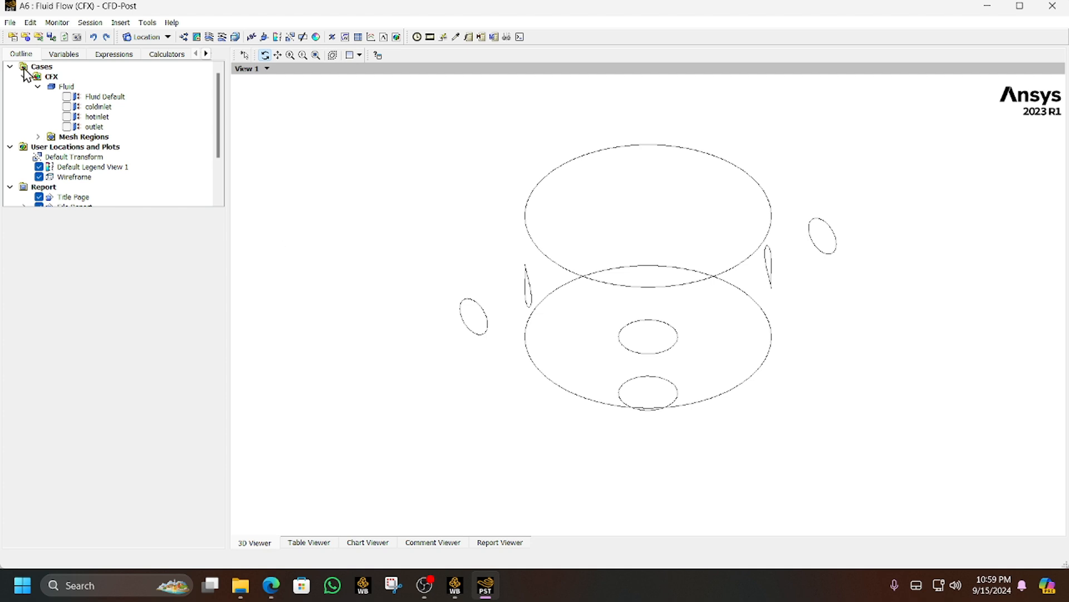
# Insert a slice plane named Plane 1 in all domains using the XY Plane method at Z = 0.0 m
pyautogui.click(162, 36)
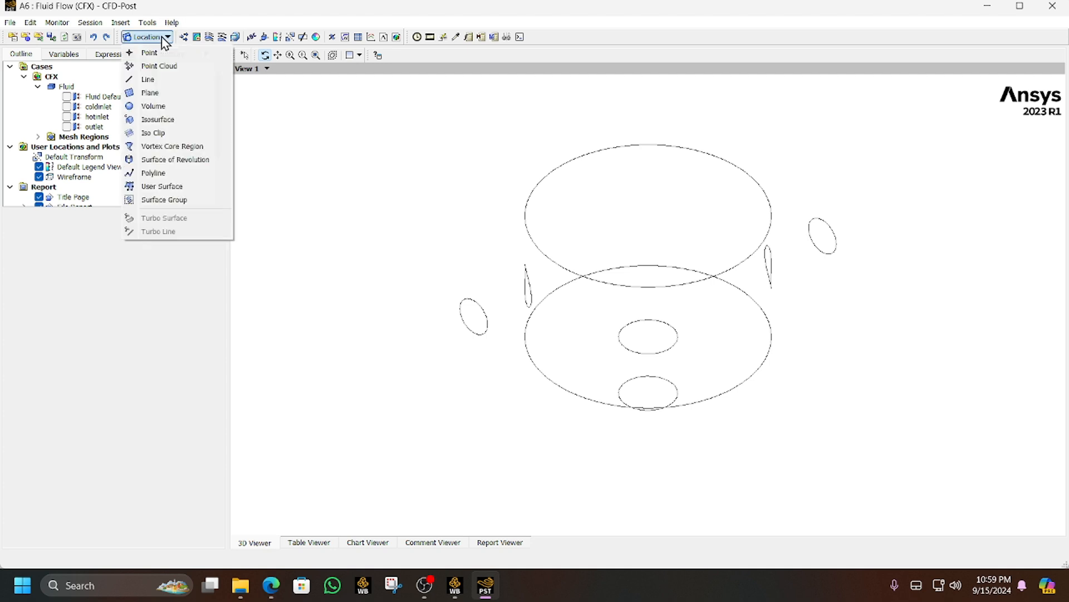
pyautogui.click(191, 93)
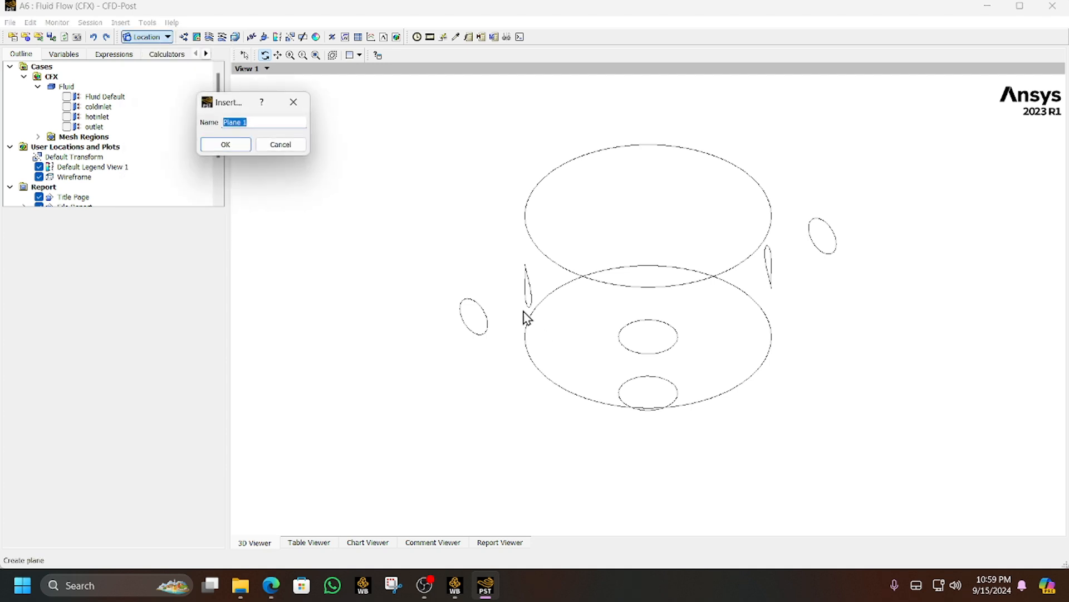
pyautogui.click(248, 147)
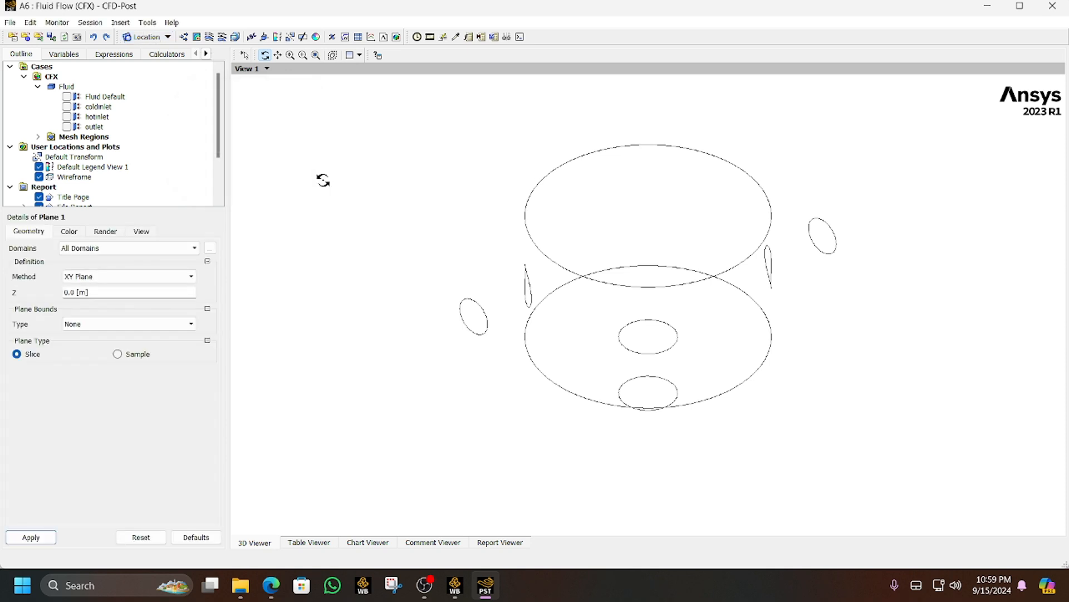
pyautogui.click(32, 537)
pyautogui.scroll(-2, 675, 323)
pyautogui.scroll(4, 674, 323)
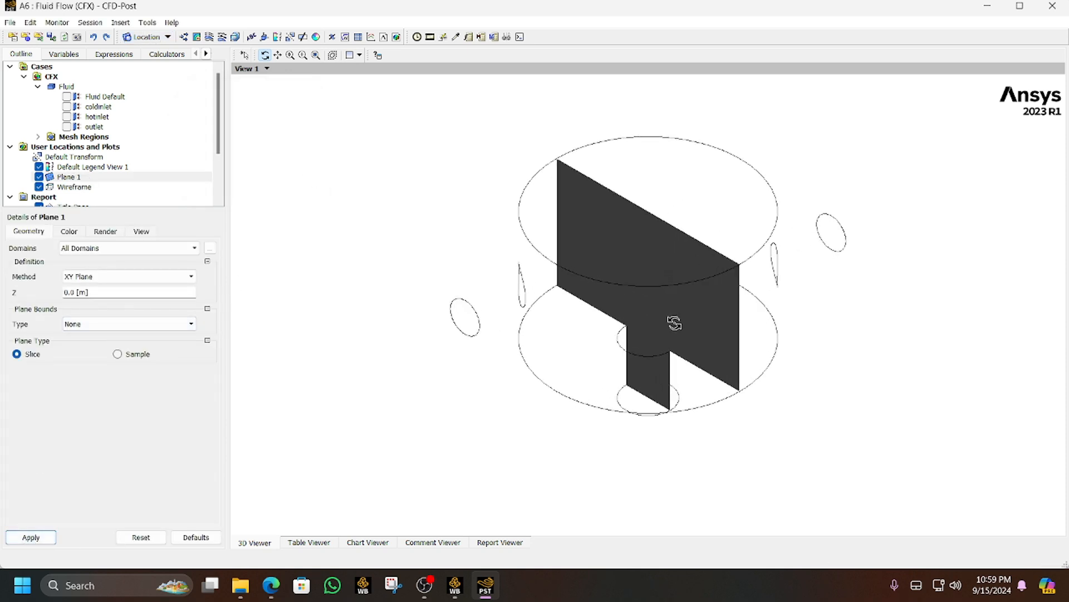
# Redefine Plane 1 with the ZX Plane method at Y = 0.0 m so it cuts through both side inlets
pyautogui.click(148, 274)
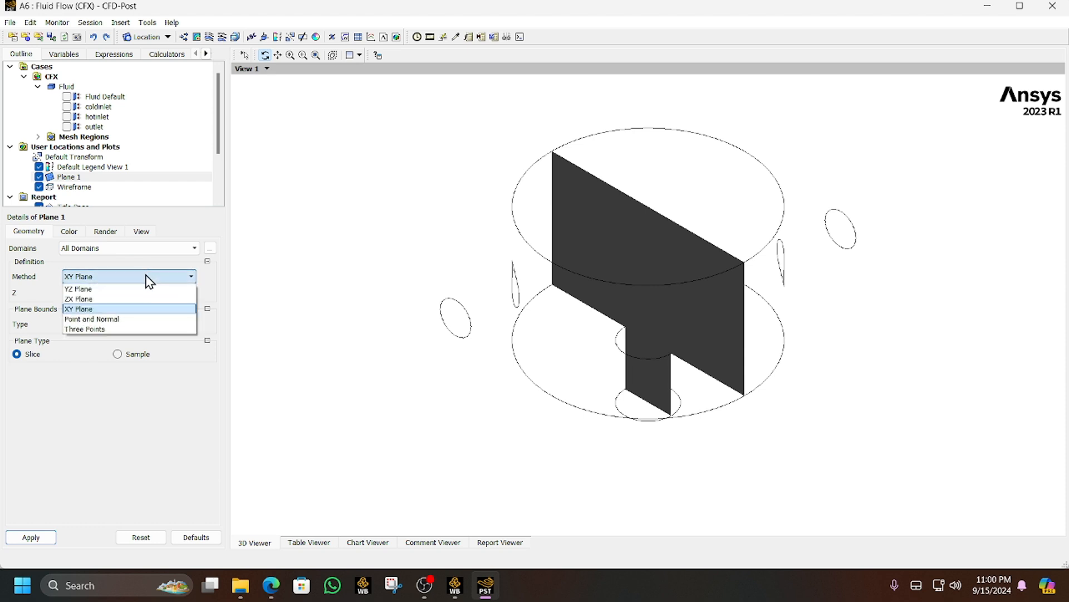
pyautogui.click(133, 297)
pyautogui.click(26, 533)
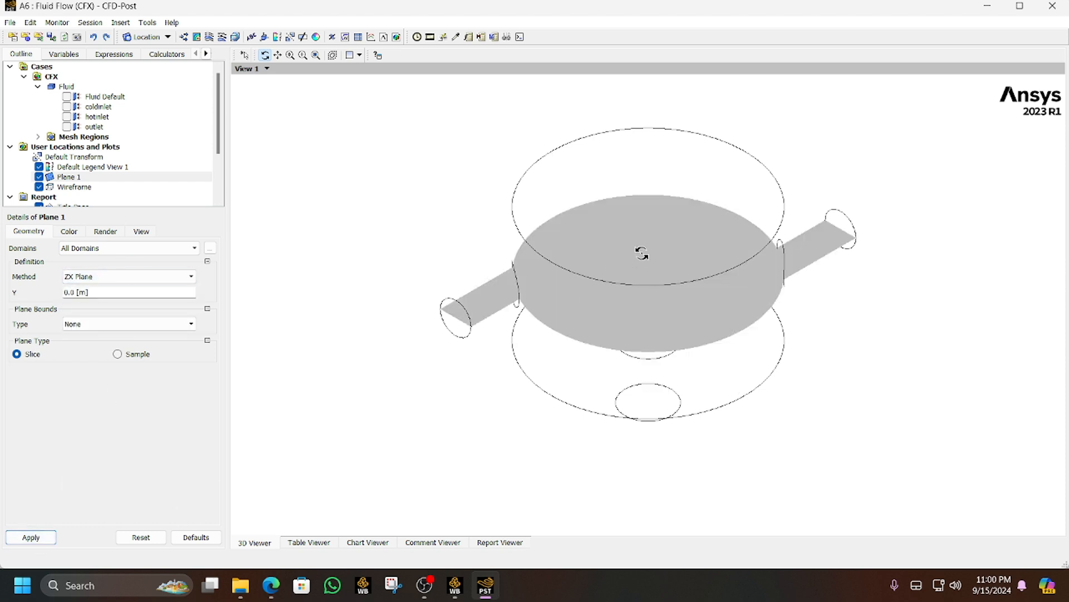
pyautogui.moveTo(639, 341); pyautogui.dragTo(584, 262)
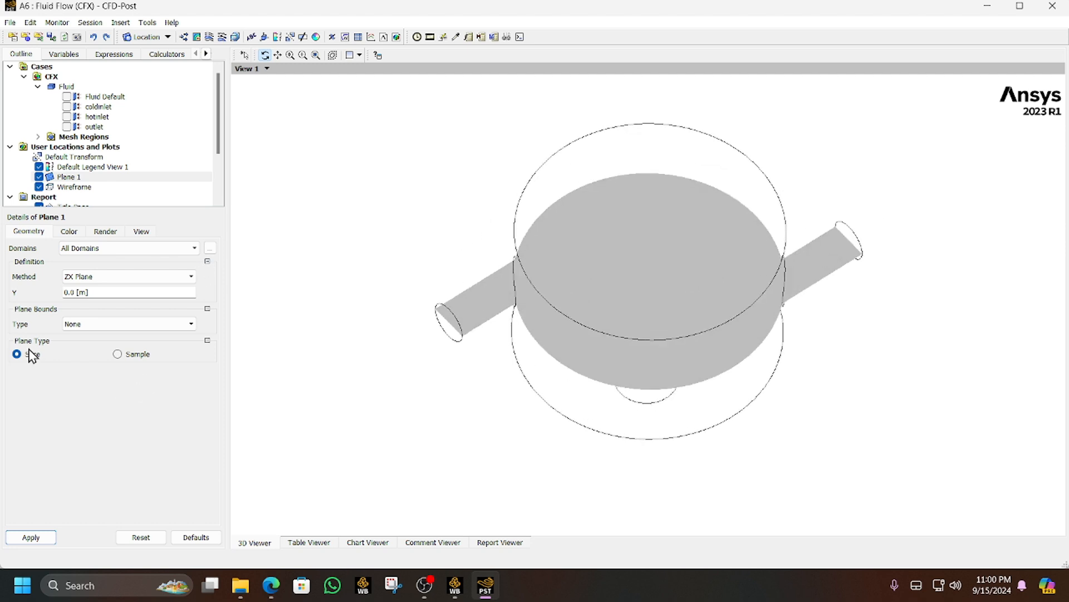
# Color Plane 1 by the Temperature variable using the Local range
pyautogui.click(60, 236)
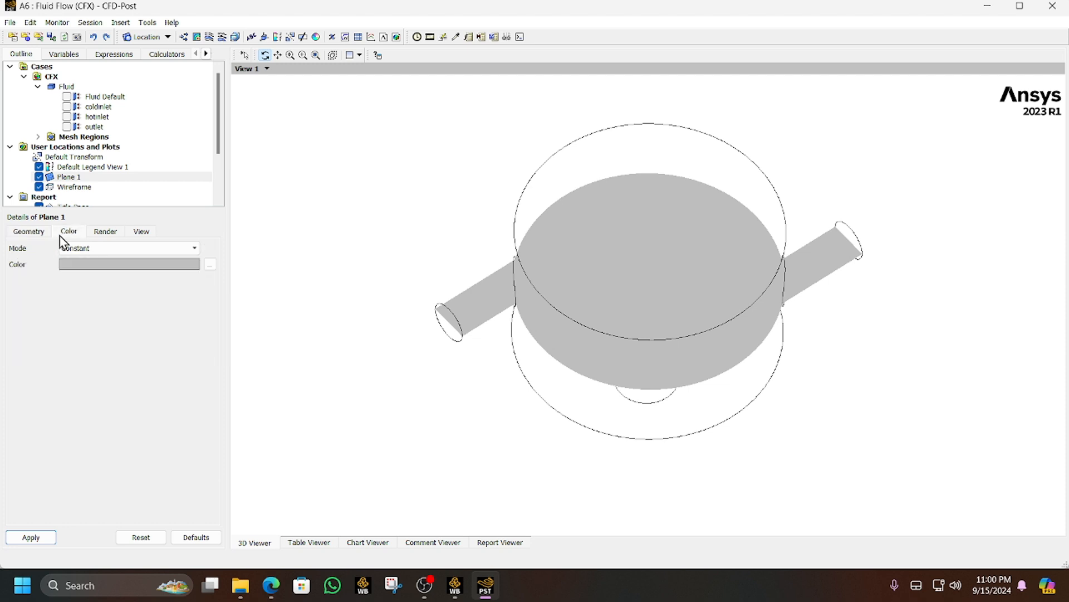
pyautogui.click(89, 250)
pyautogui.click(88, 269)
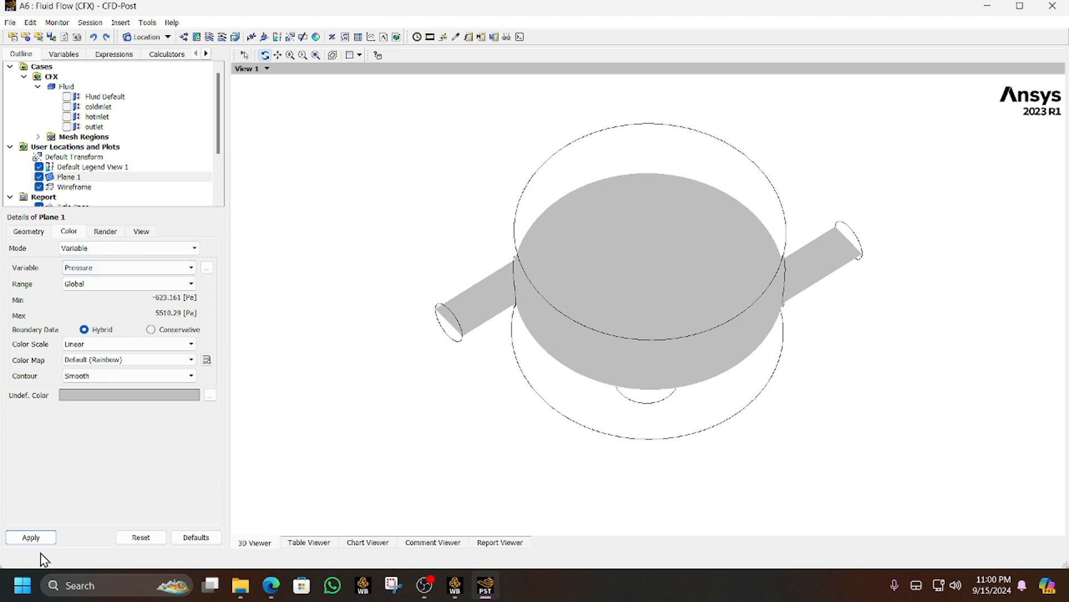
pyautogui.click(91, 268)
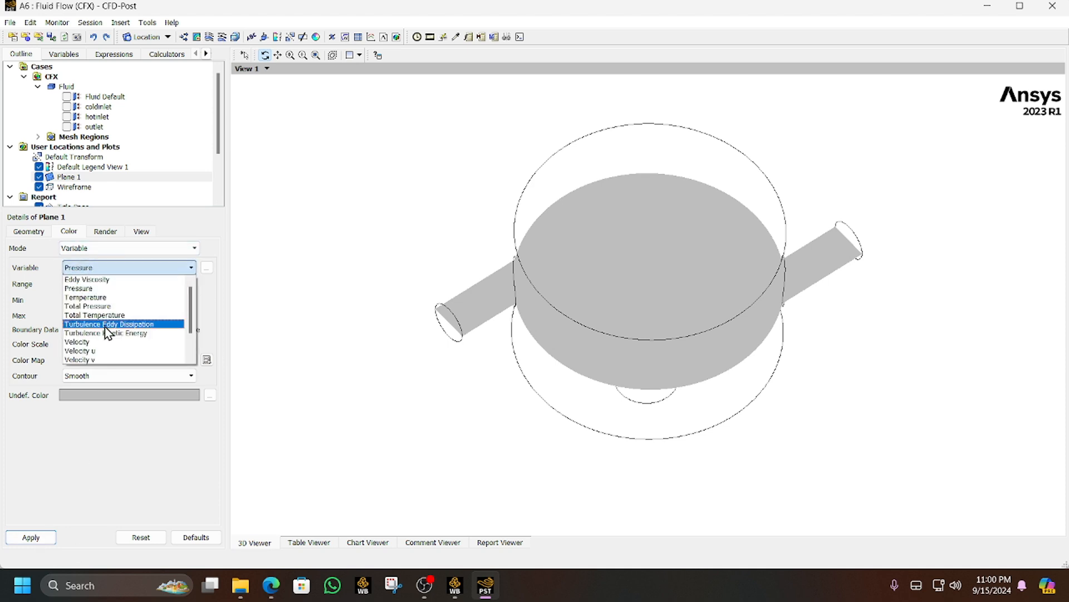
pyautogui.click(119, 297)
pyautogui.click(179, 285)
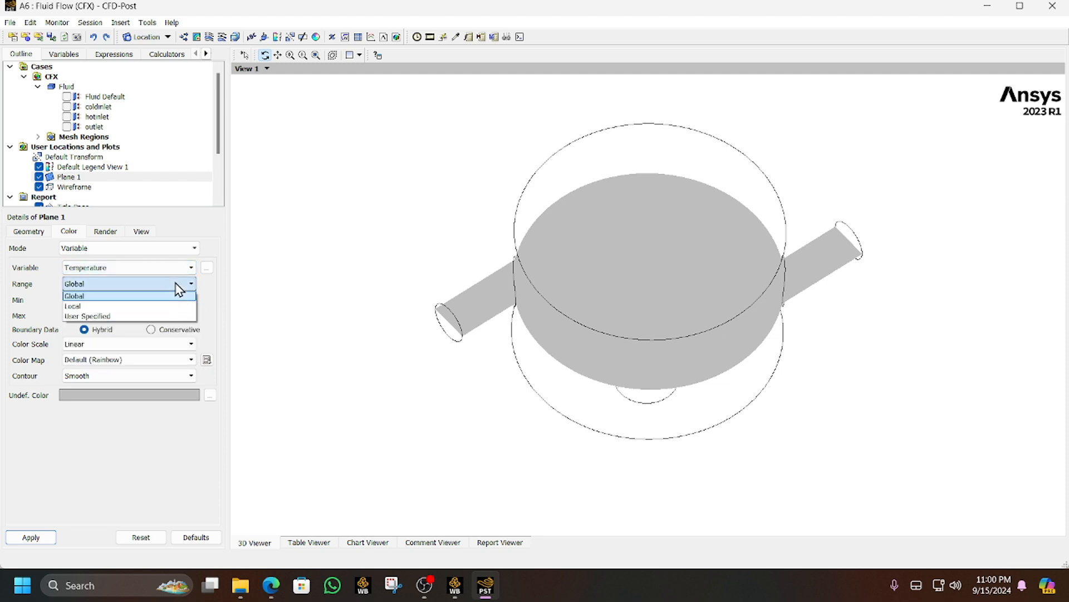
pyautogui.click(127, 307)
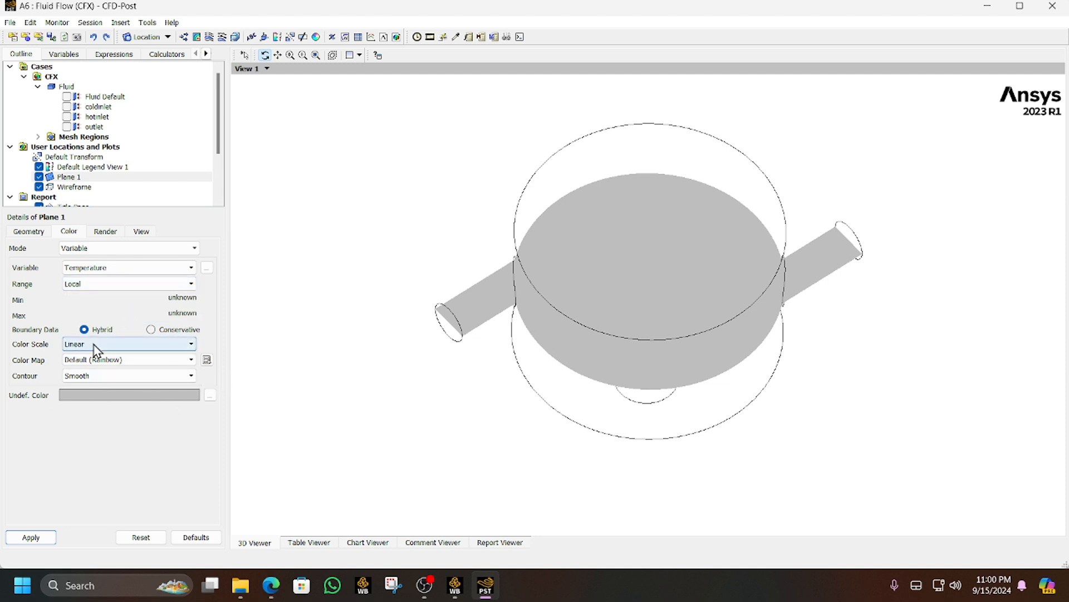
pyautogui.click(44, 538)
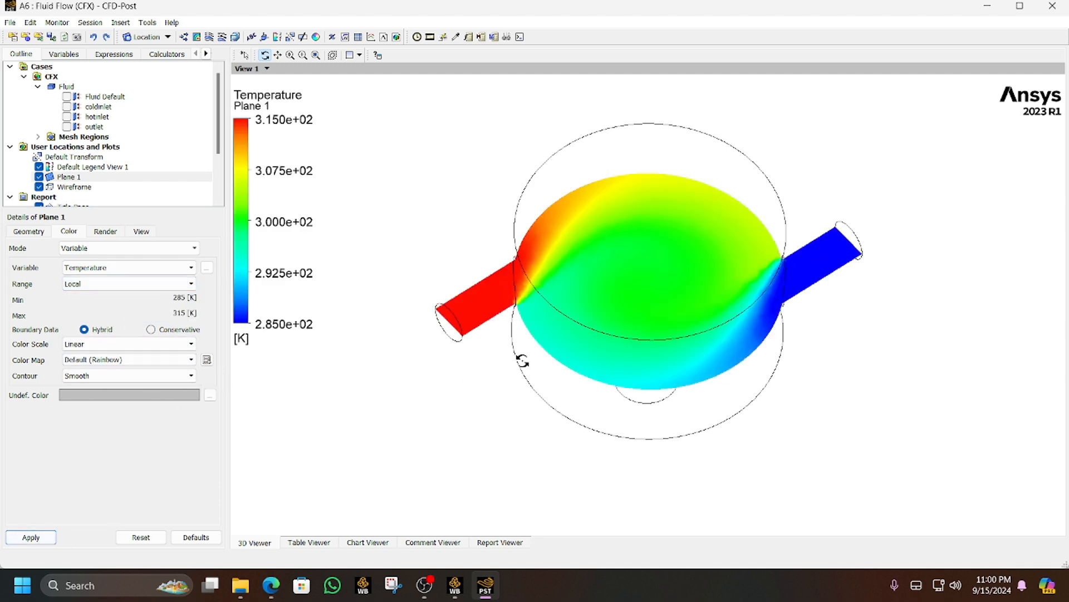
# Turn on axis visibility in the viewer options
pyautogui.moveTo(521, 358); pyautogui.dragTo(566, 349)
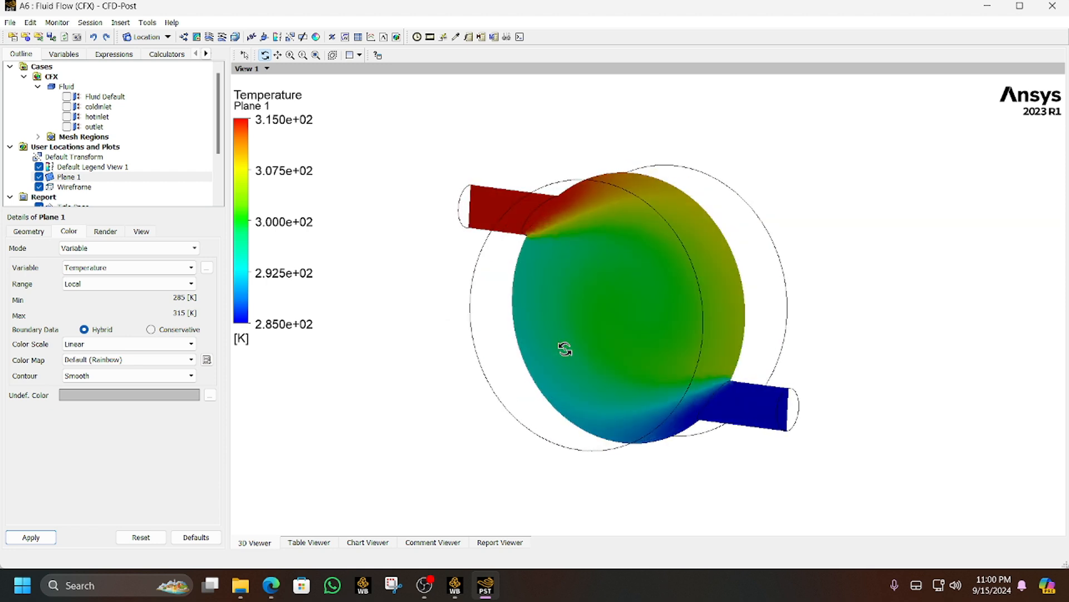
pyautogui.rightClick(755, 117)
pyautogui.click(802, 330)
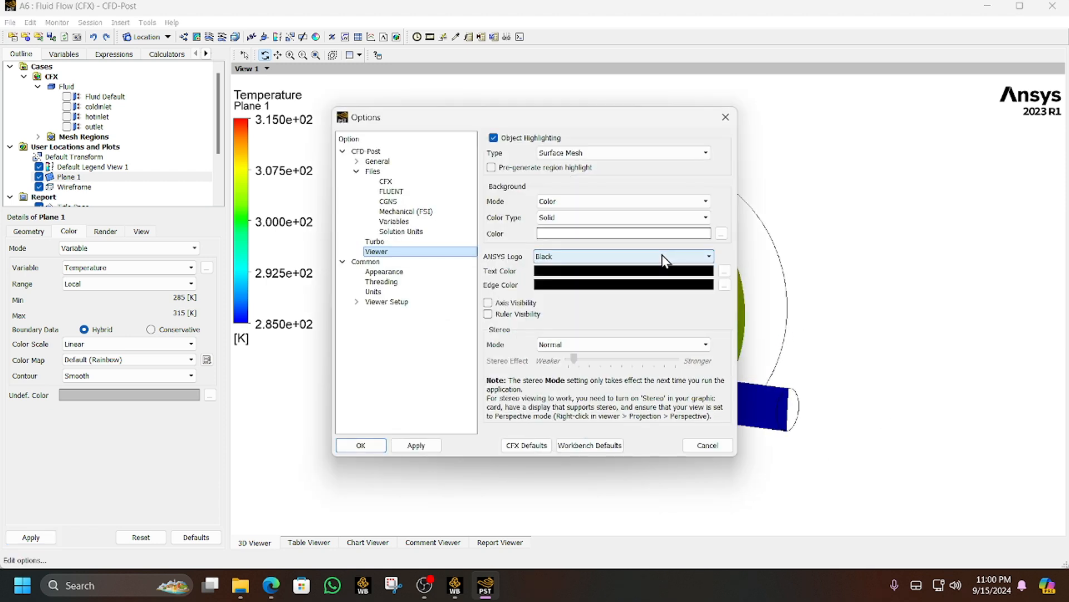
pyautogui.click(488, 302)
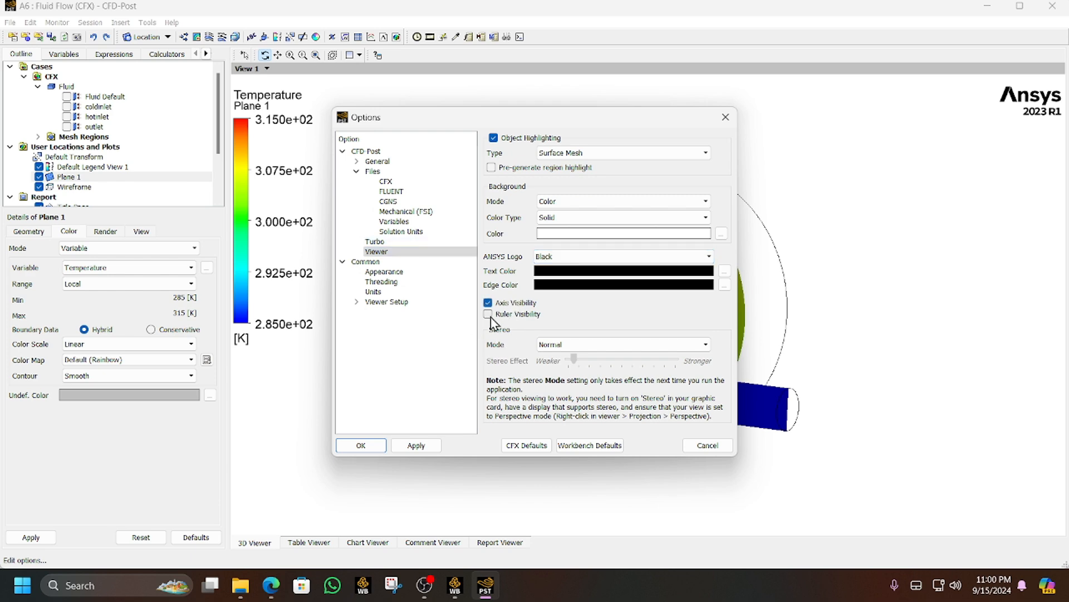
pyautogui.click(376, 448)
# Orient the view face-on to the ZX plane, with X pointing up and Z pointing right
pyautogui.moveTo(856, 415); pyautogui.dragTo(891, 443)
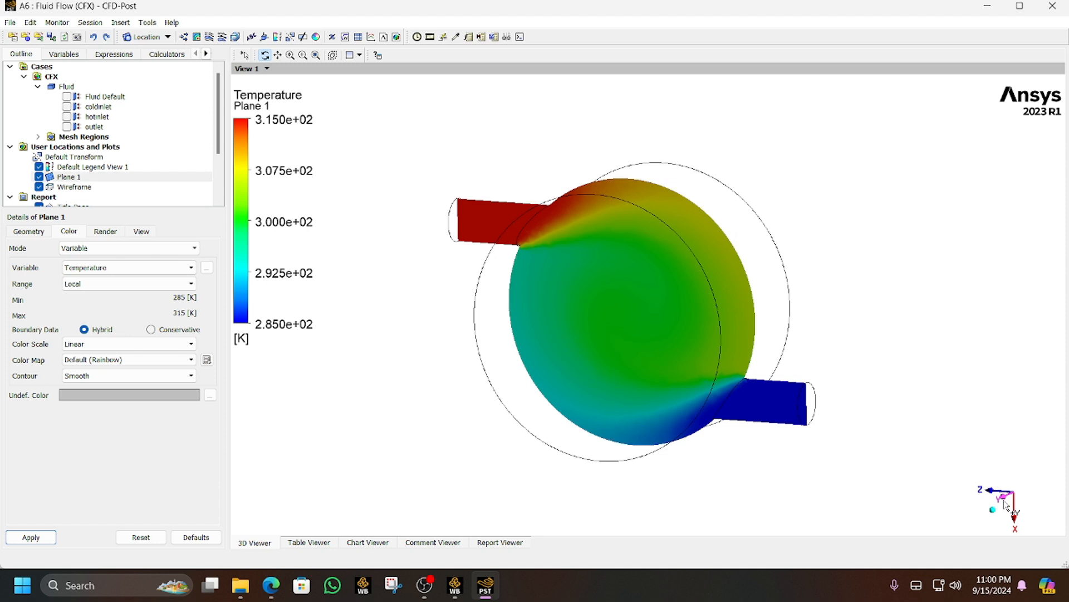
pyautogui.click(1006, 505)
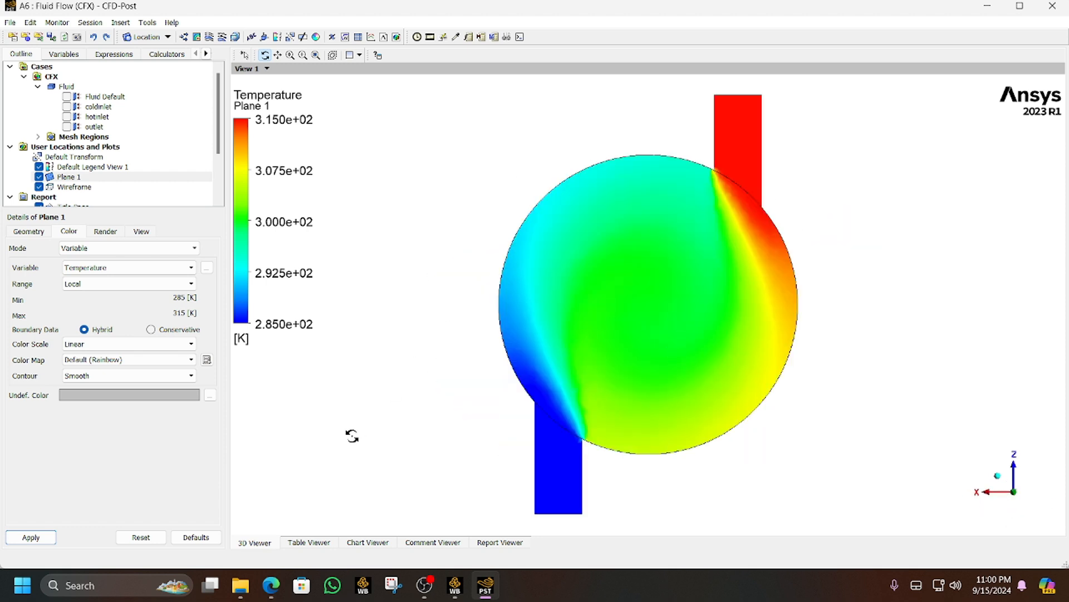
pyautogui.moveTo(282, 465); pyautogui.dragTo(233, 353)
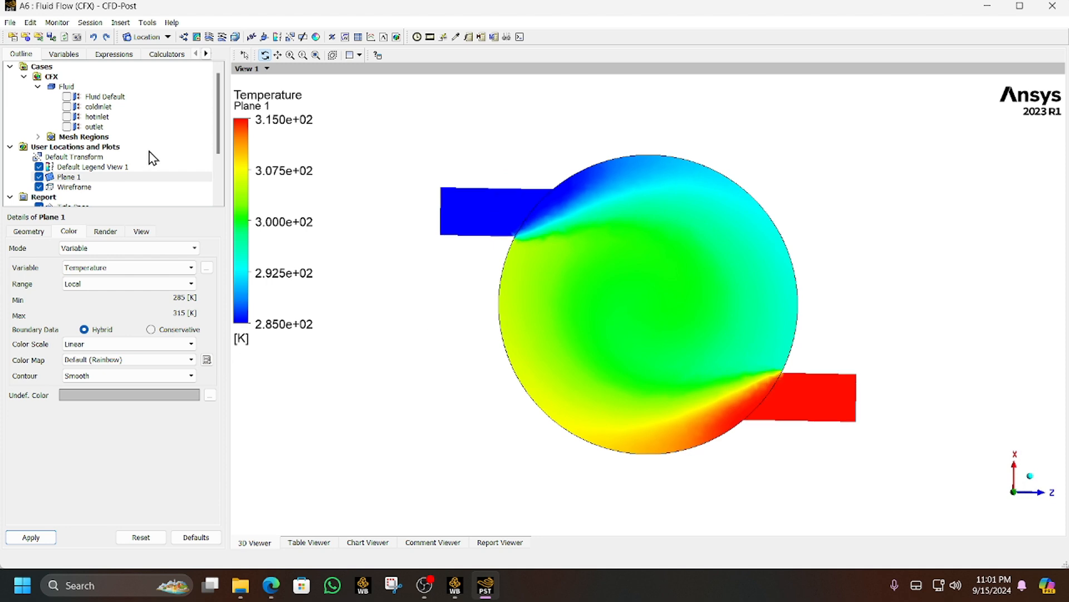
# Change Default Legend View 1 to a horizontal layout
pyautogui.rightClick(85, 167)
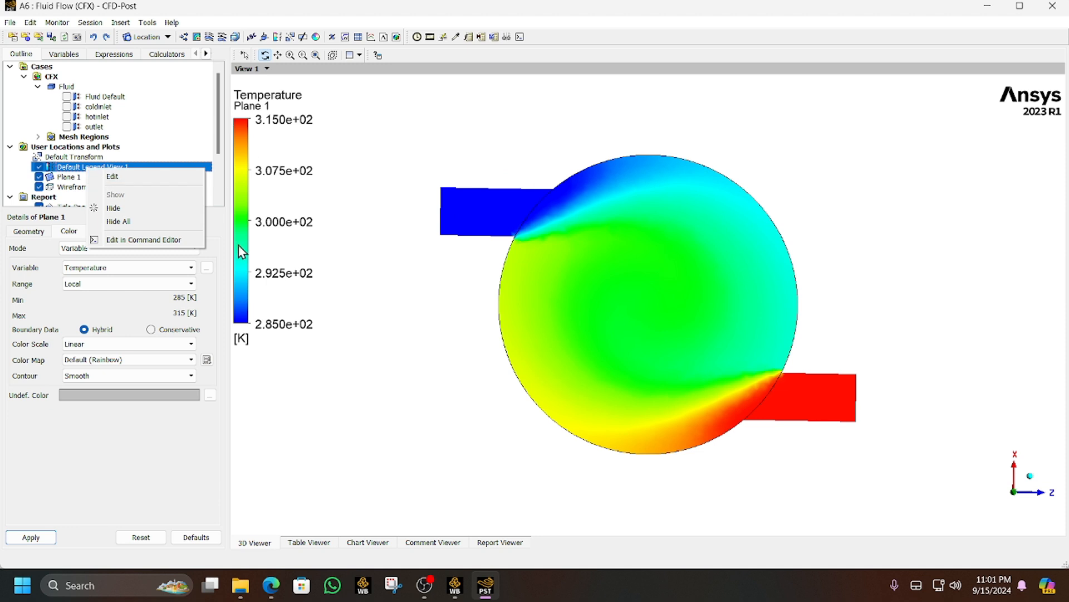
pyautogui.click(17, 167)
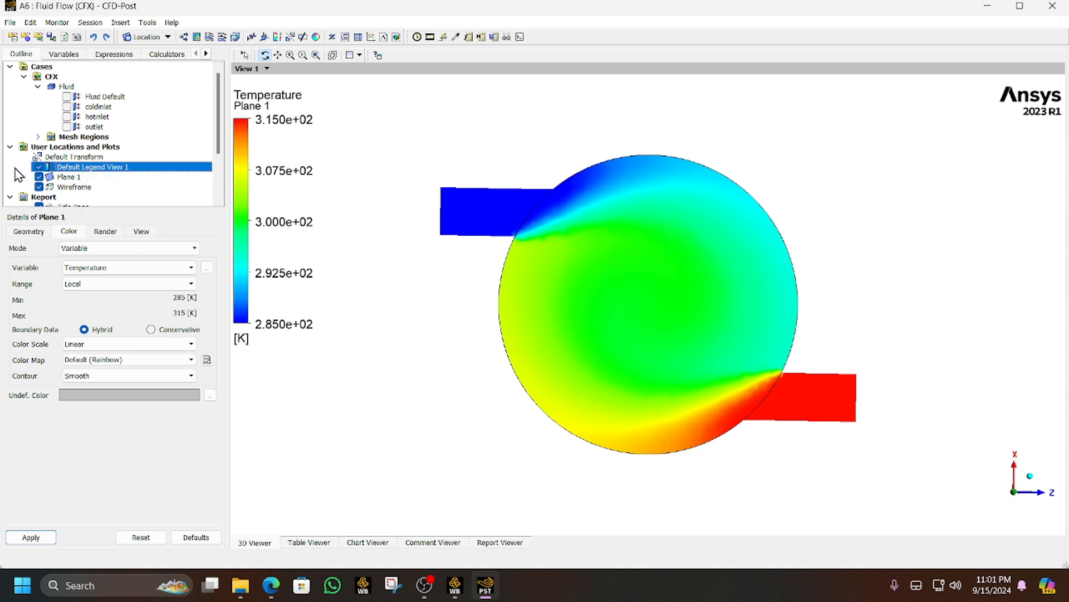
pyautogui.rightClick(51, 166)
pyautogui.click(69, 176)
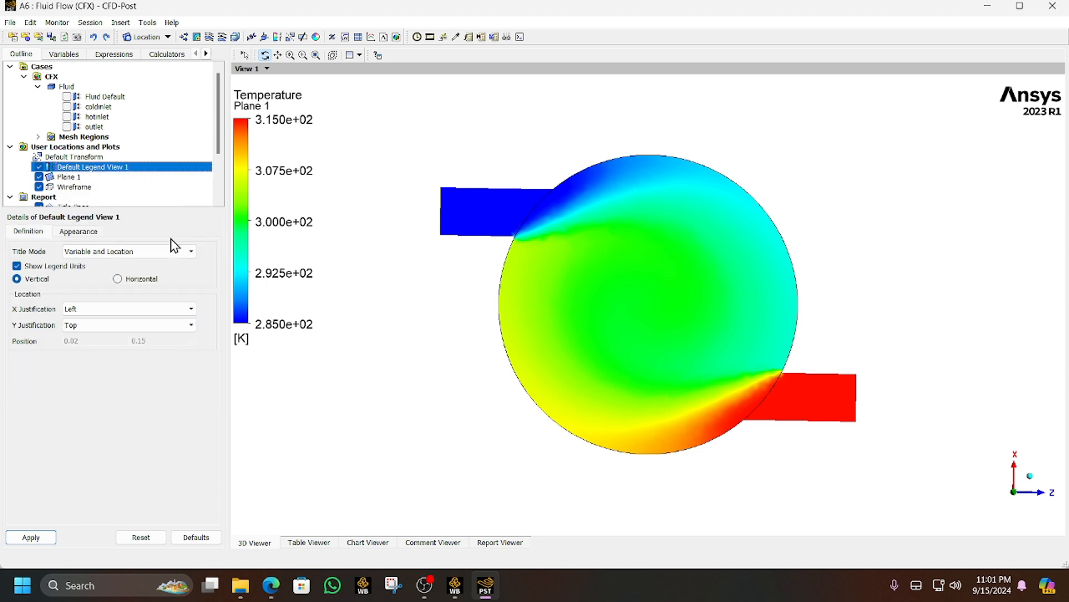
pyautogui.click(131, 280)
pyautogui.click(32, 535)
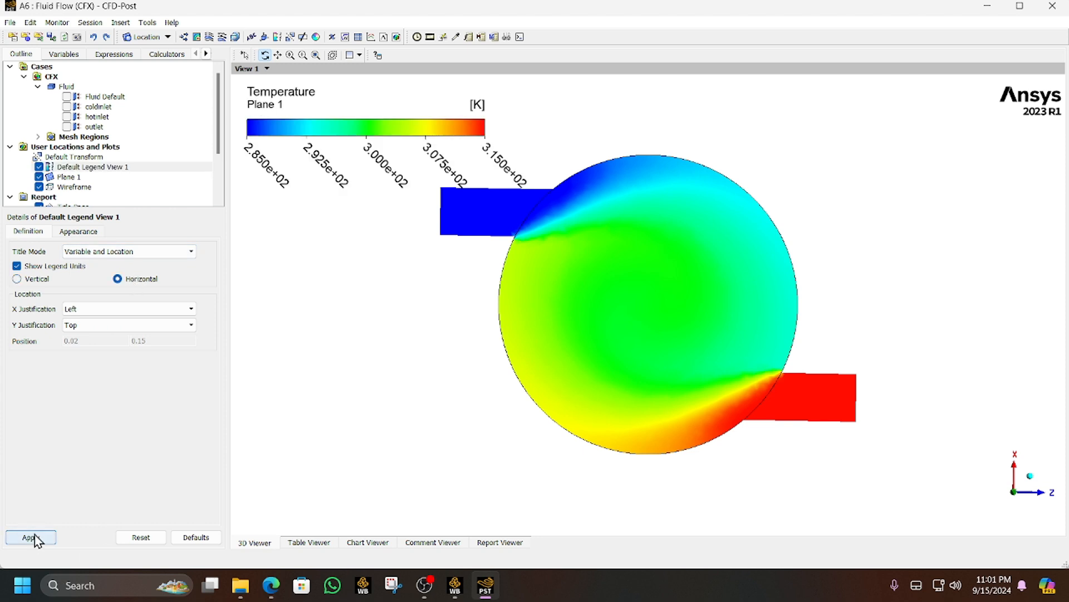
# Format the legend values in Fixed notation with a precision of 1
pyautogui.click(78, 232)
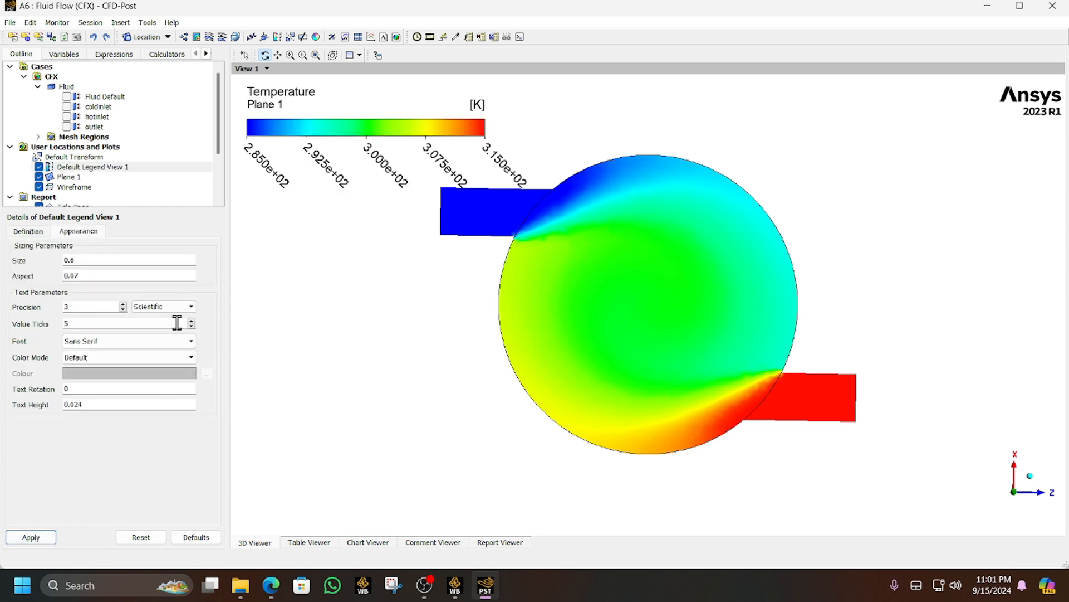
pyautogui.click(181, 307)
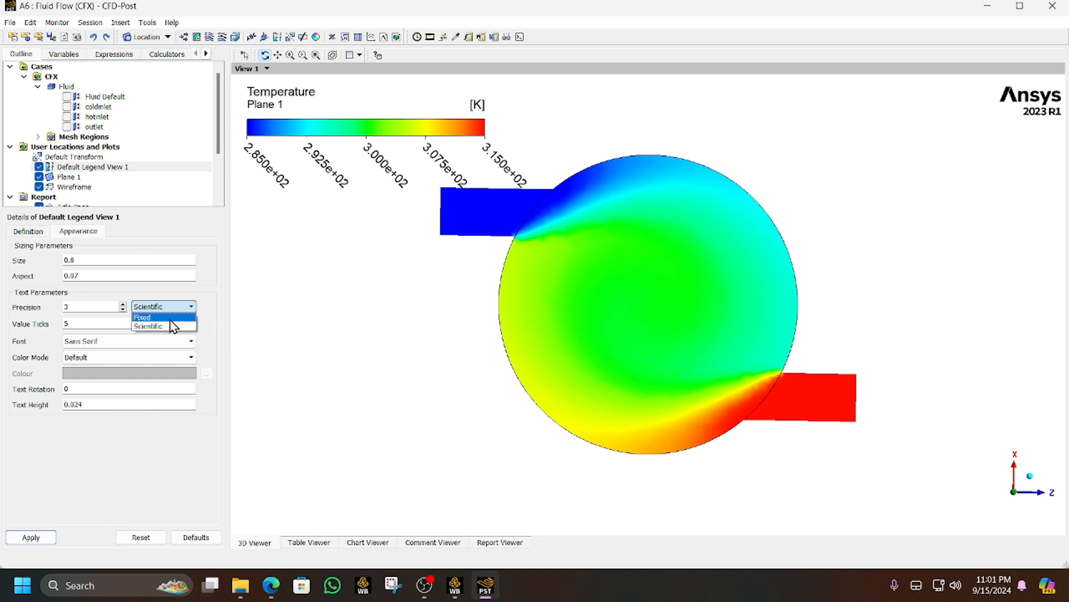
pyautogui.click(169, 319)
pyautogui.click(35, 537)
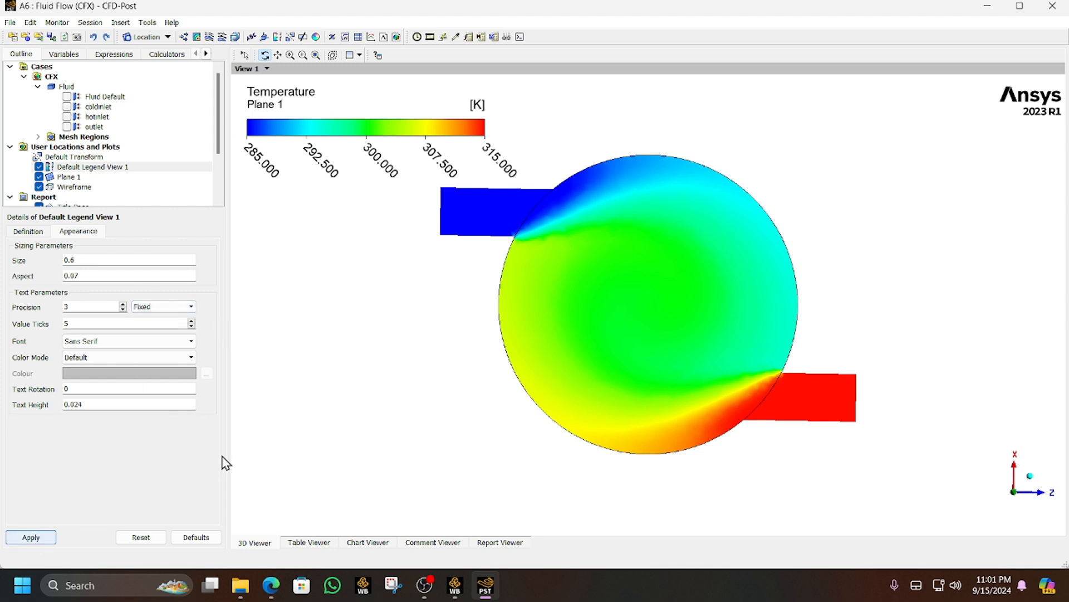
pyautogui.click(124, 310)
pyautogui.click(53, 538)
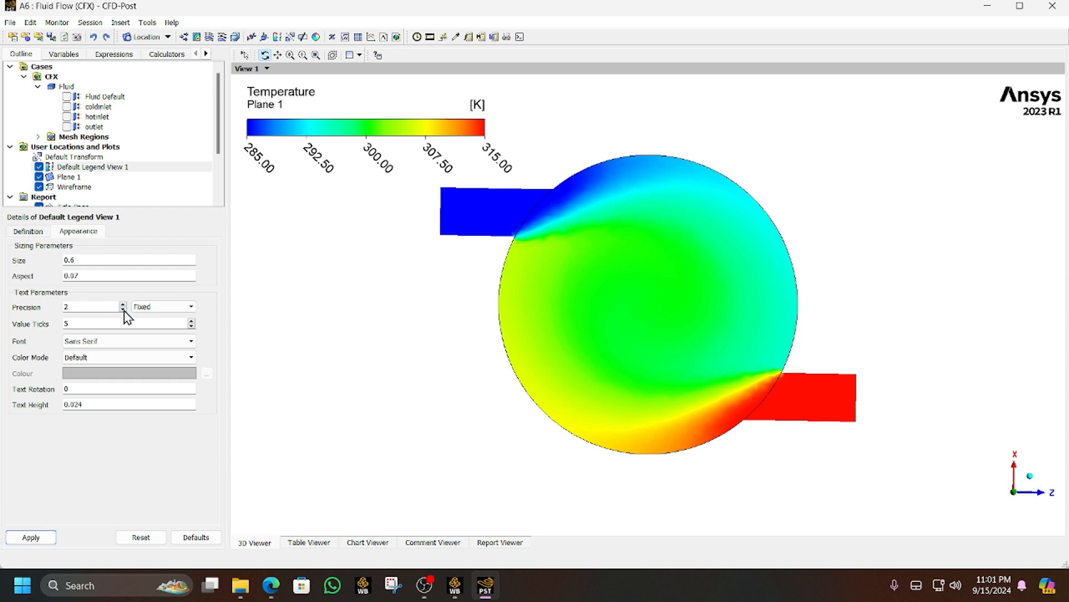
pyautogui.click(123, 310)
pyautogui.click(45, 538)
pyautogui.click(48, 232)
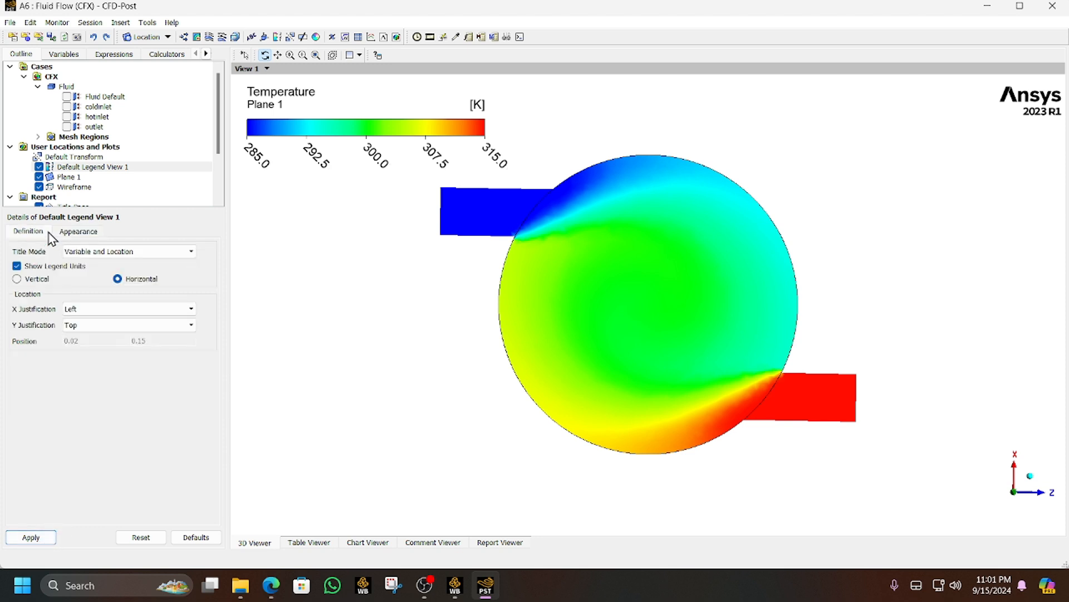
# Apply the BGR Modern color map to Plane 1
pyautogui.click(94, 176)
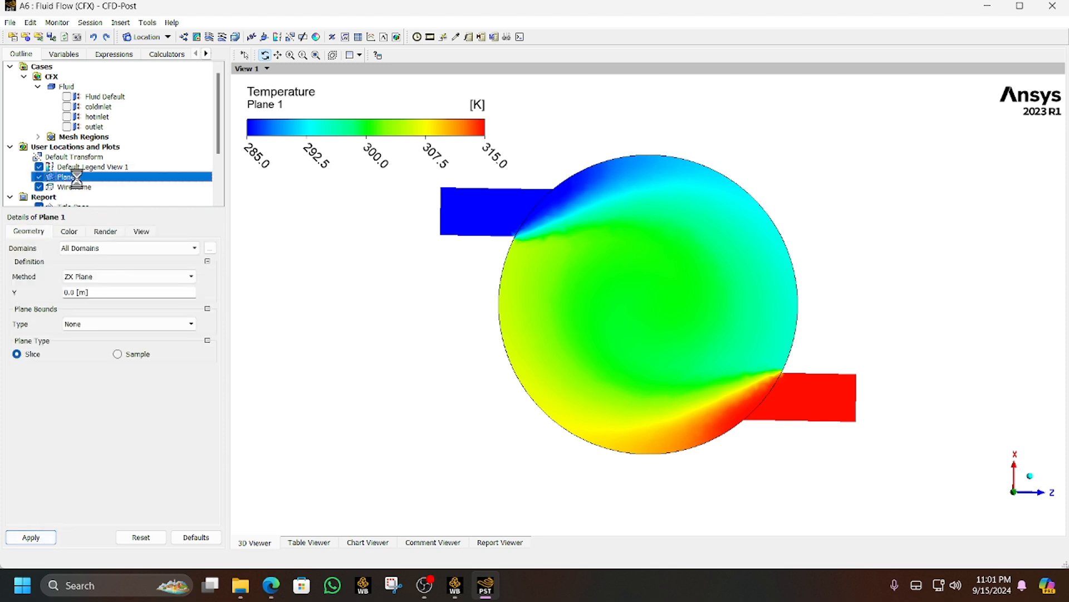
pyautogui.click(77, 235)
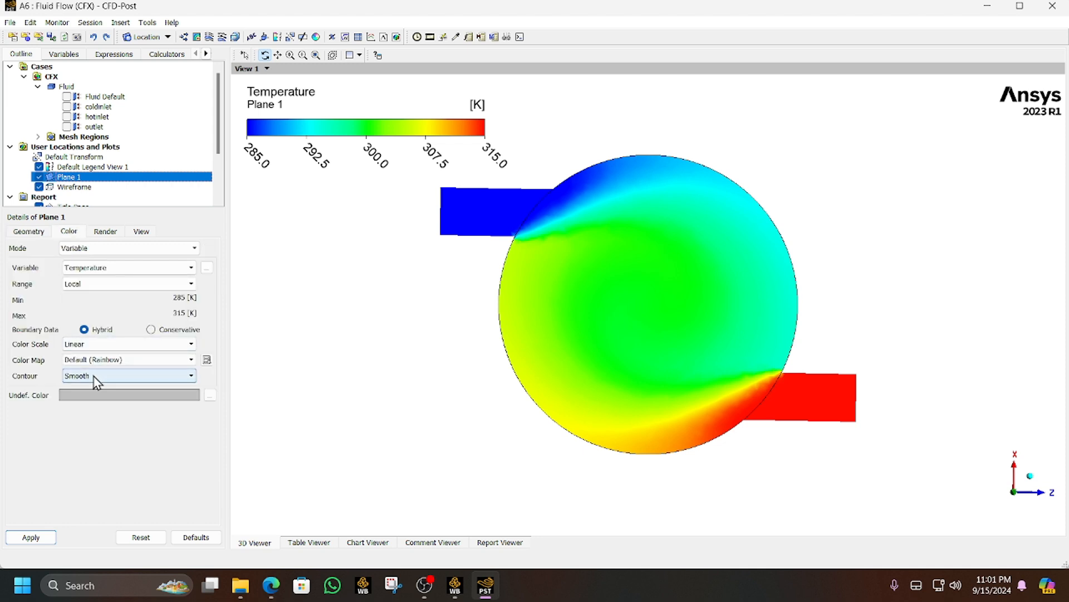
pyautogui.click(119, 360)
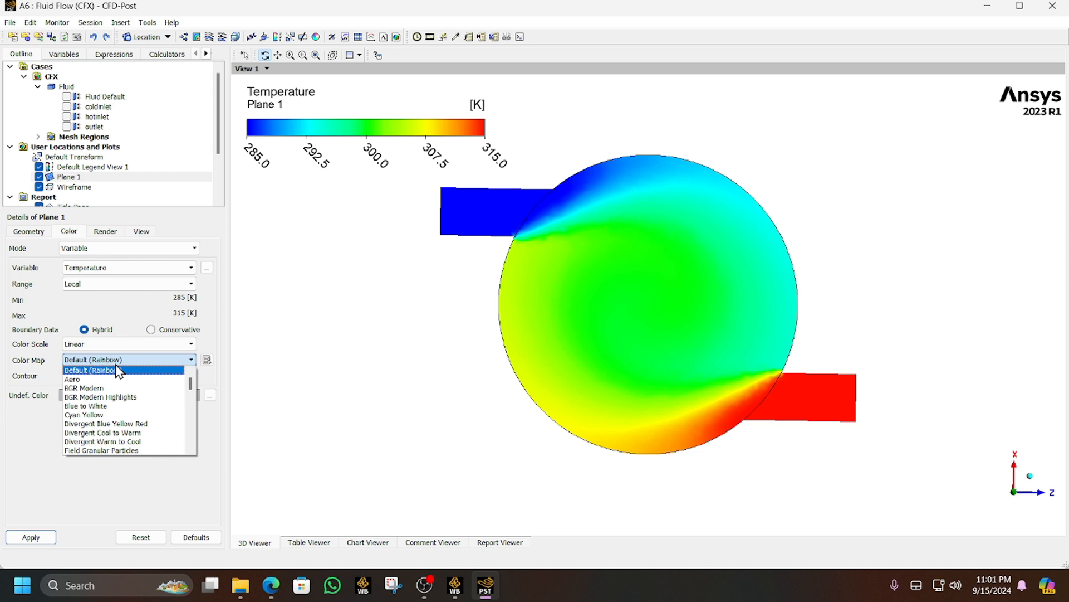
pyautogui.click(141, 388)
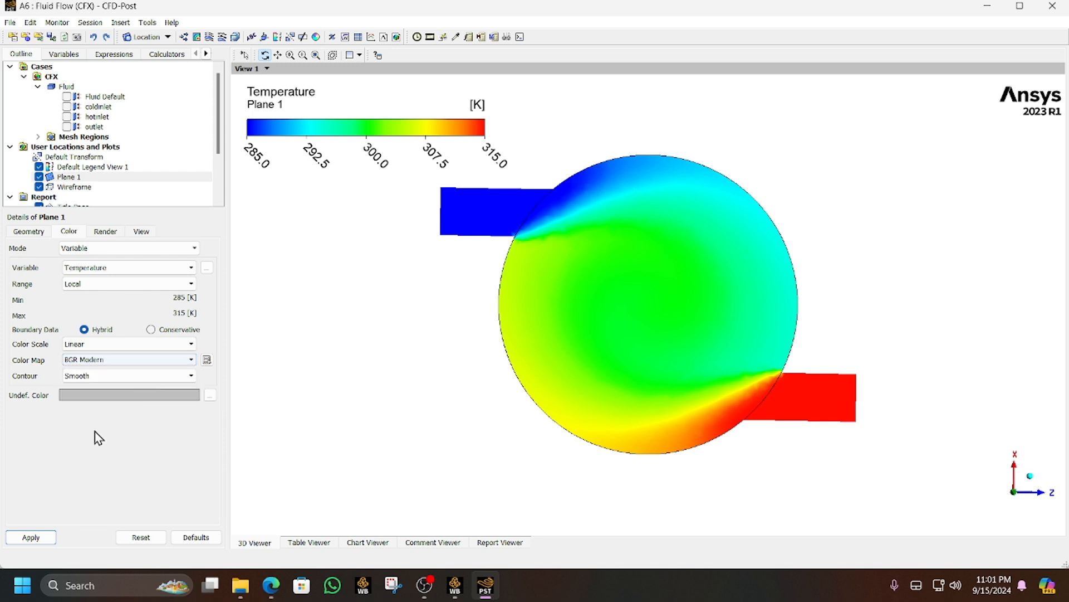
pyautogui.click(31, 537)
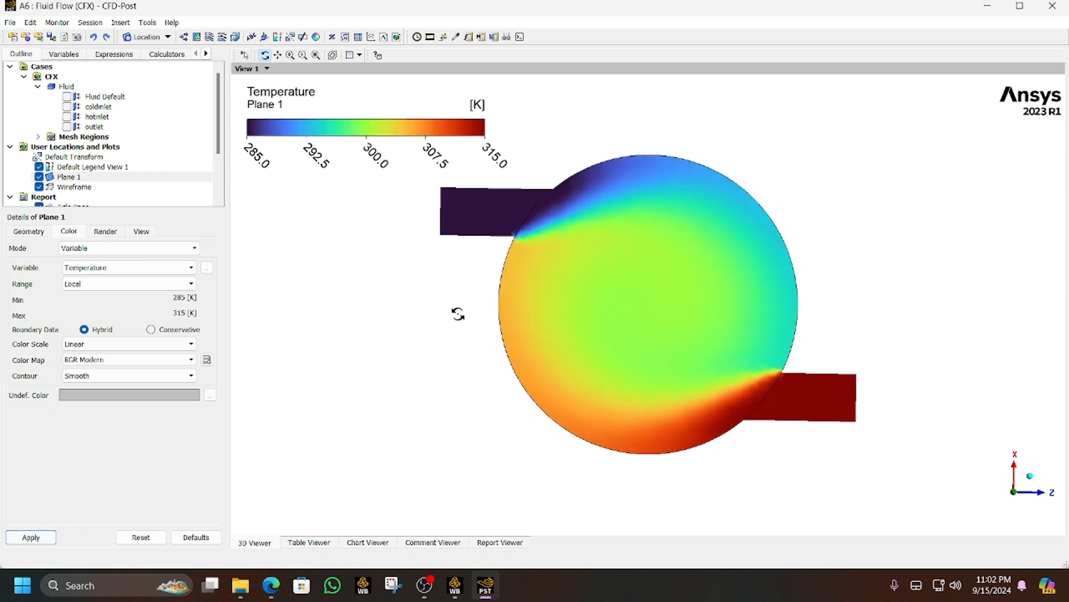
# Apply the Greyscale color map to Plane 1
pyautogui.click(185, 362)
pyautogui.scroll(-2, 144, 425)
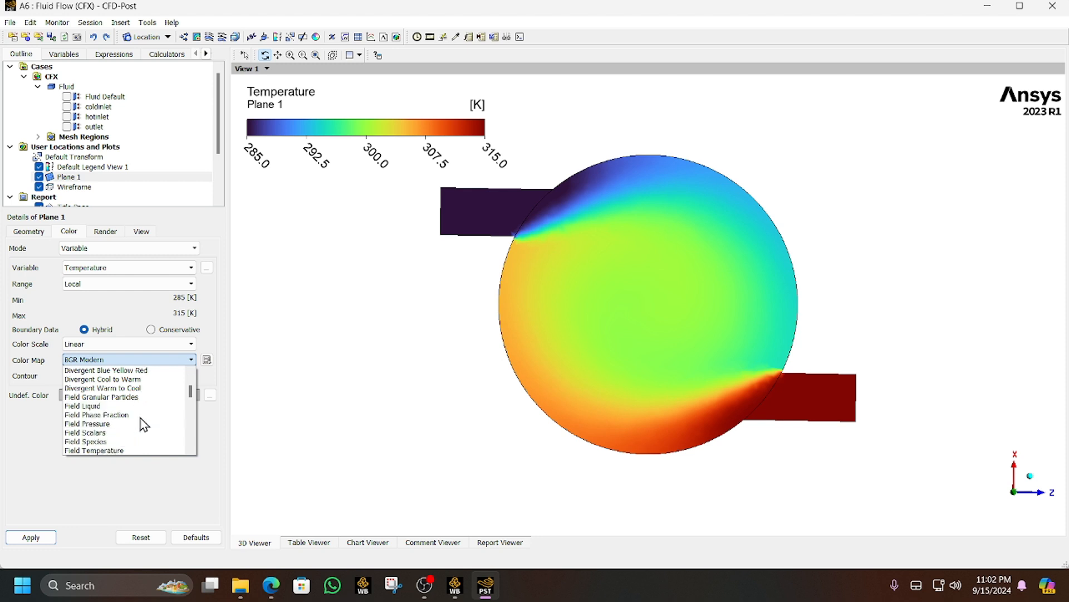
pyautogui.scroll(-4, 144, 425)
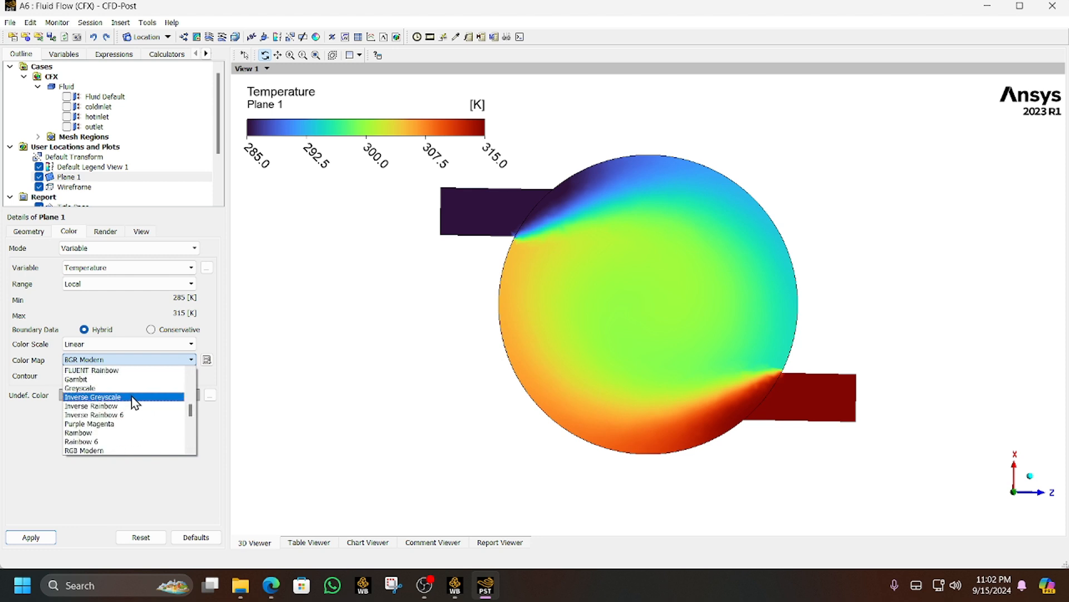
pyautogui.click(132, 389)
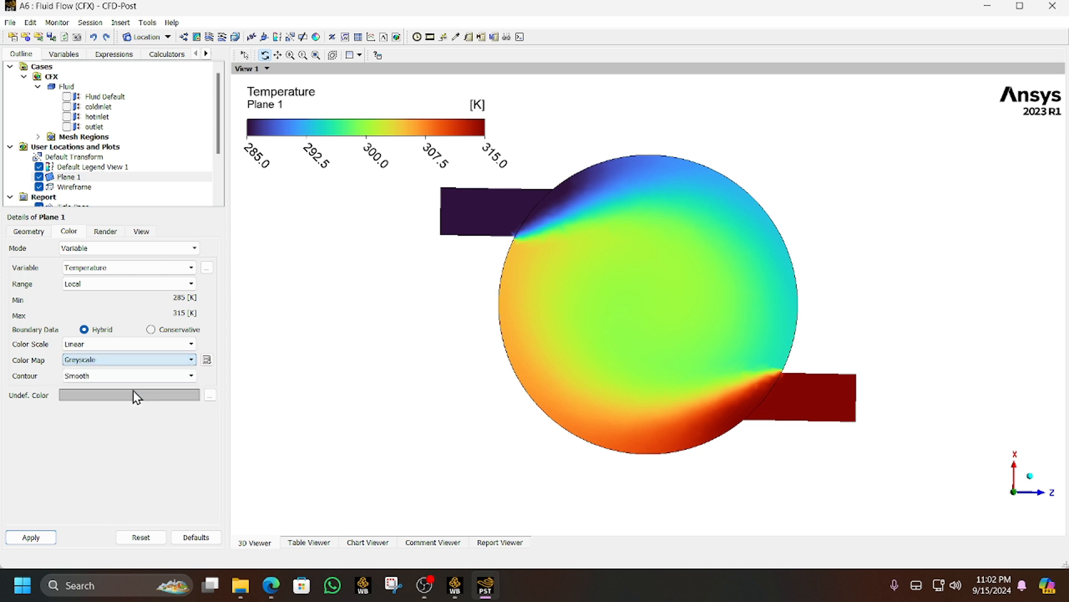
pyautogui.click(33, 536)
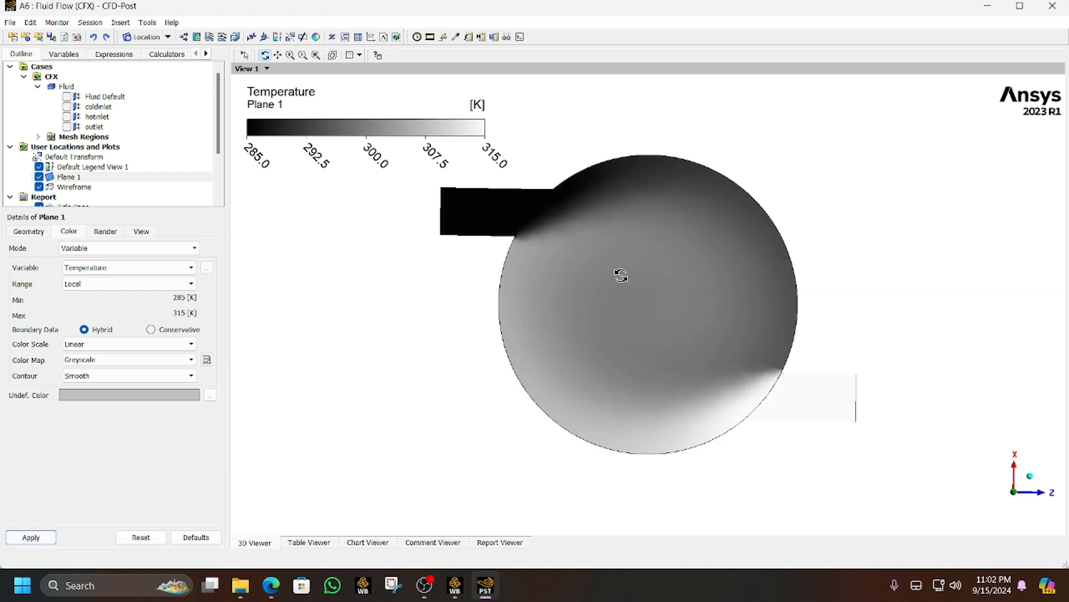
pyautogui.moveTo(621, 275); pyautogui.dragTo(621, 275)
pyautogui.hotkey('ctrl', 'Right')
pyautogui.hotkey('ctrl', 'Right')
pyautogui.hotkey('ctrl', 'Up')
pyautogui.hotkey('ctrl', 'Up')
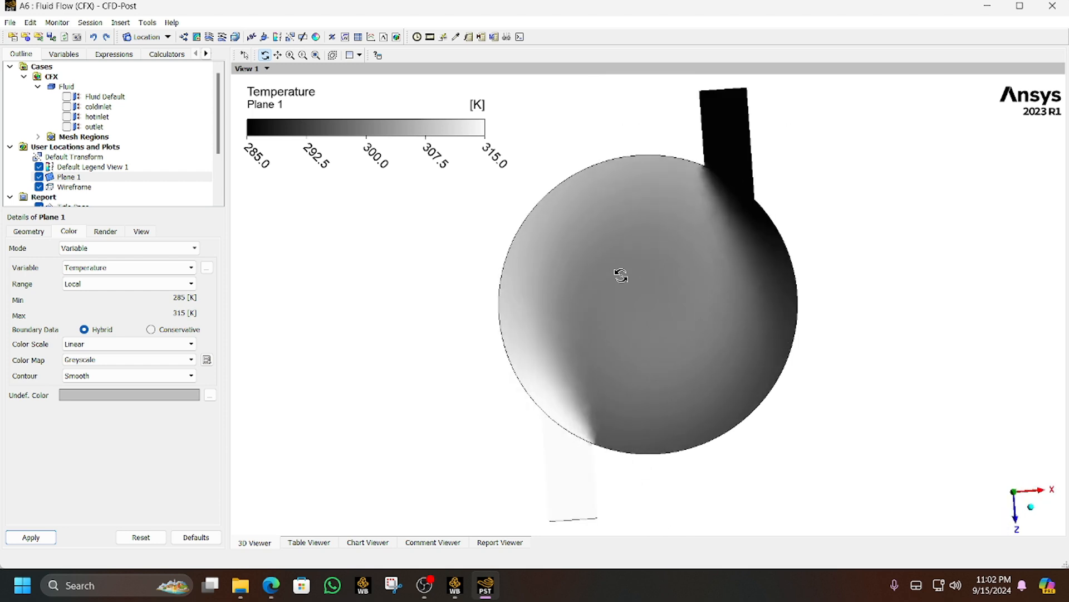
pyautogui.scroll(3, 621, 276)
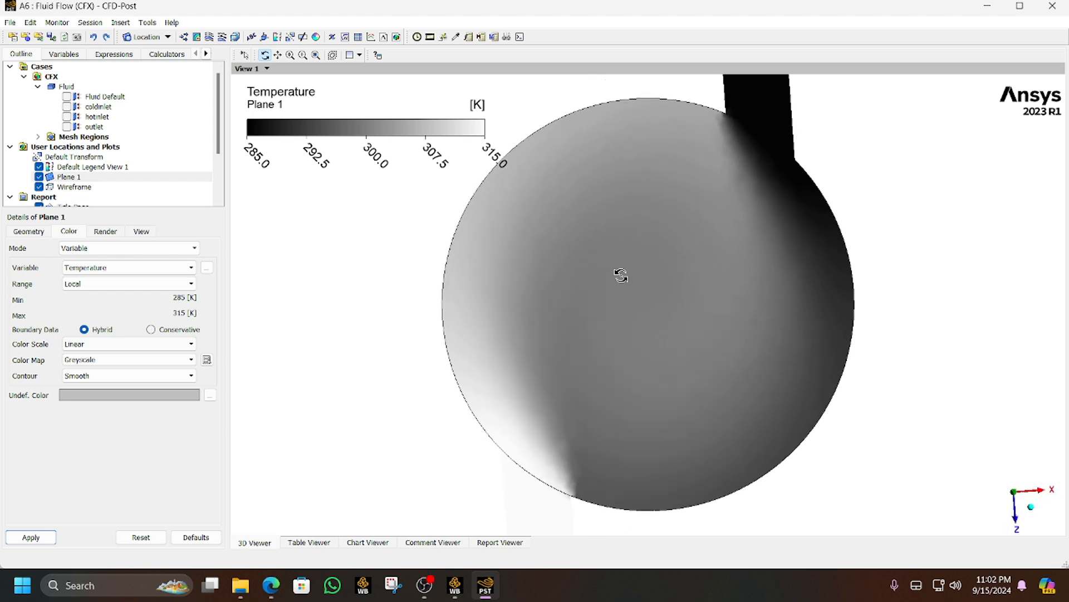
# Hide Plane 1 and insert a contour plot named Contour 1
pyautogui.click(39, 177)
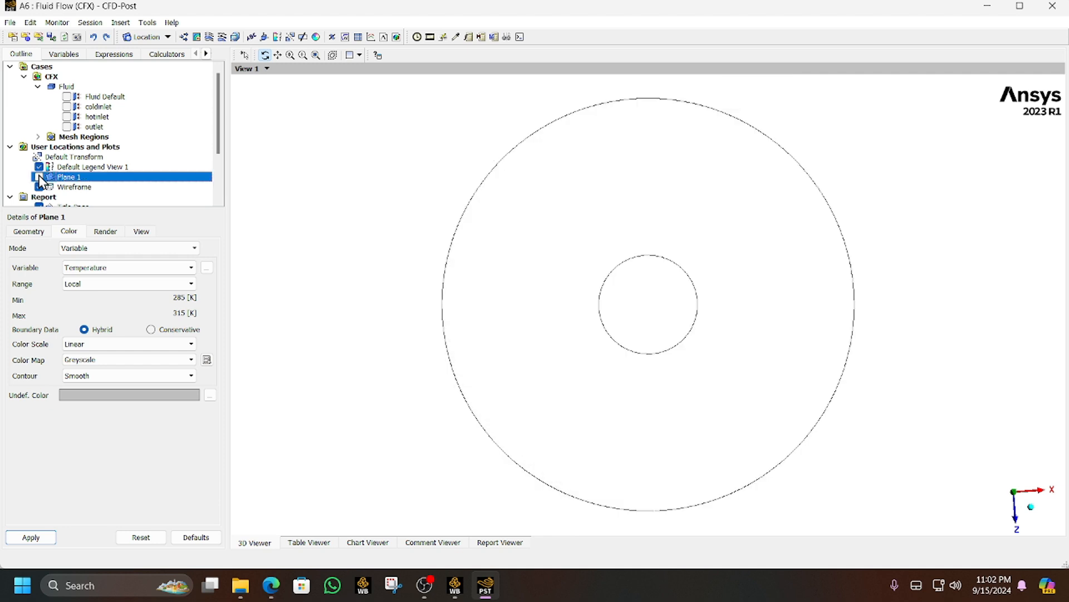
pyautogui.click(196, 37)
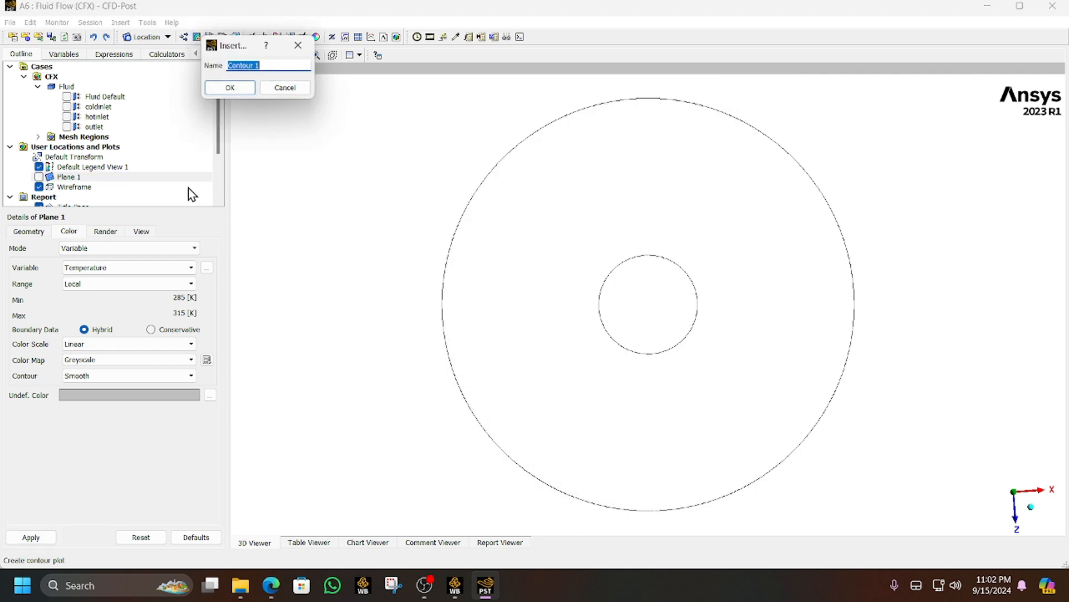
pyautogui.click(230, 87)
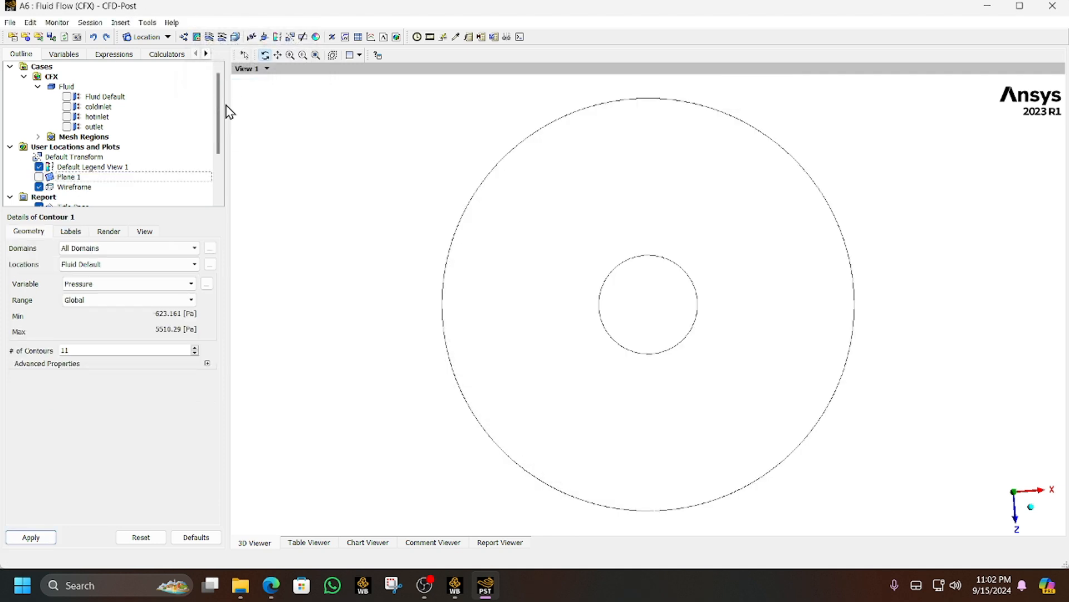
# Set Contour 1 to plot Temperature on Plane 1 and apply it
pyautogui.click(139, 285)
pyautogui.click(122, 314)
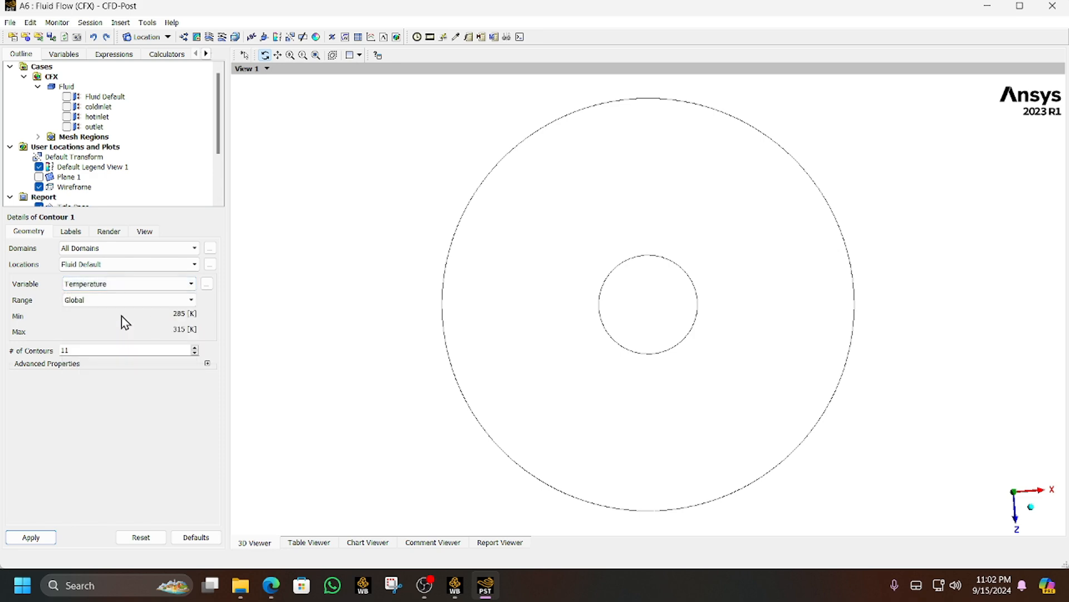
pyautogui.click(73, 264)
pyautogui.click(91, 316)
pyautogui.moveTo(82, 349); pyautogui.dragTo(25, 351)
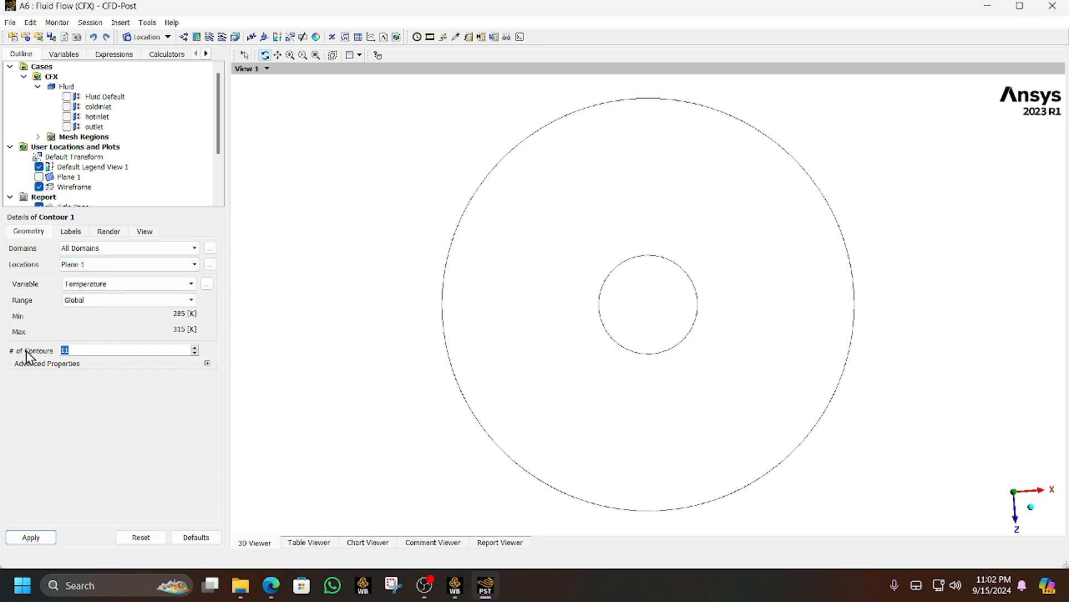
pyautogui.click(31, 537)
pyautogui.moveTo(390, 356)
pyautogui.mouseDown()
pyautogui.moveTo(394, 232)
pyautogui.moveTo(303, 329)
pyautogui.moveTo(518, 316)
pyautogui.mouseUp()
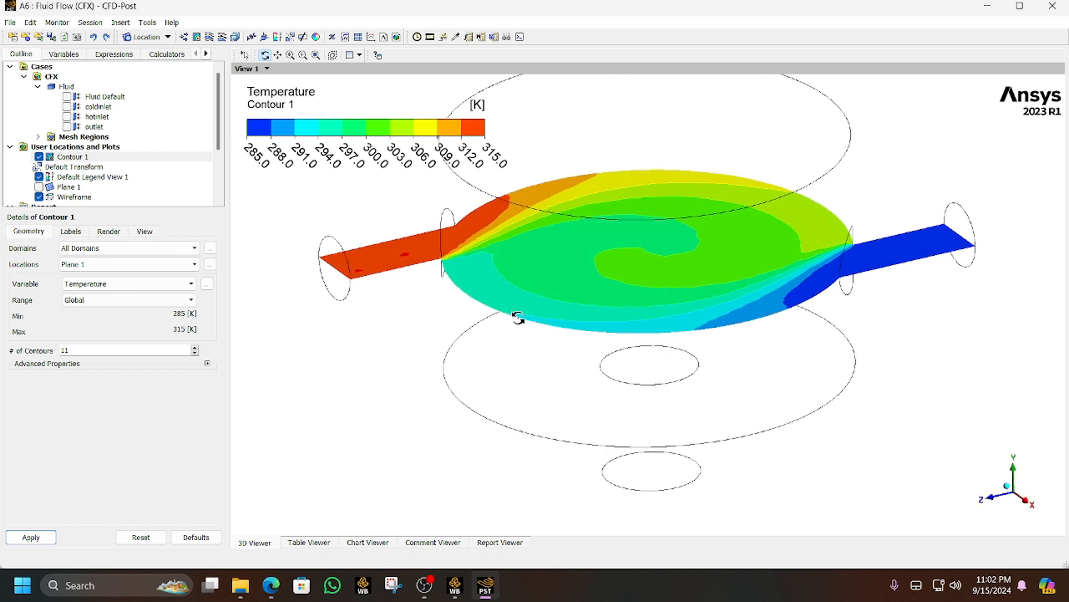
pyautogui.click(1021, 500)
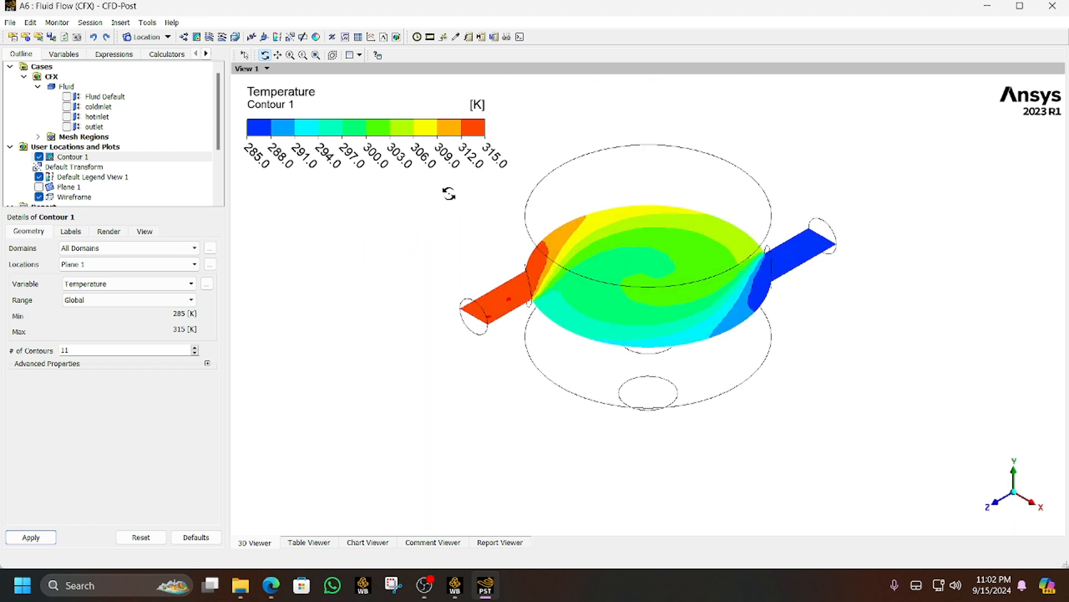
# Set the number of contours in Contour 1 to 150
pyautogui.doubleClick(99, 348)
pyautogui.click(26, 542)
pyautogui.scroll(3, 668, 258)
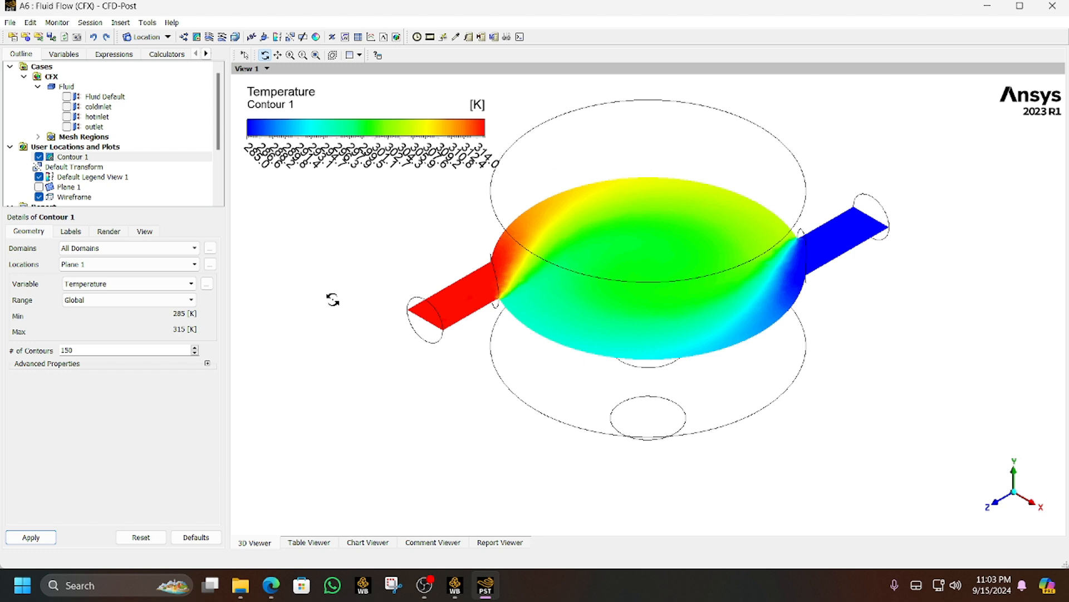
pyautogui.moveTo(554, 210); pyautogui.dragTo(544, 212)
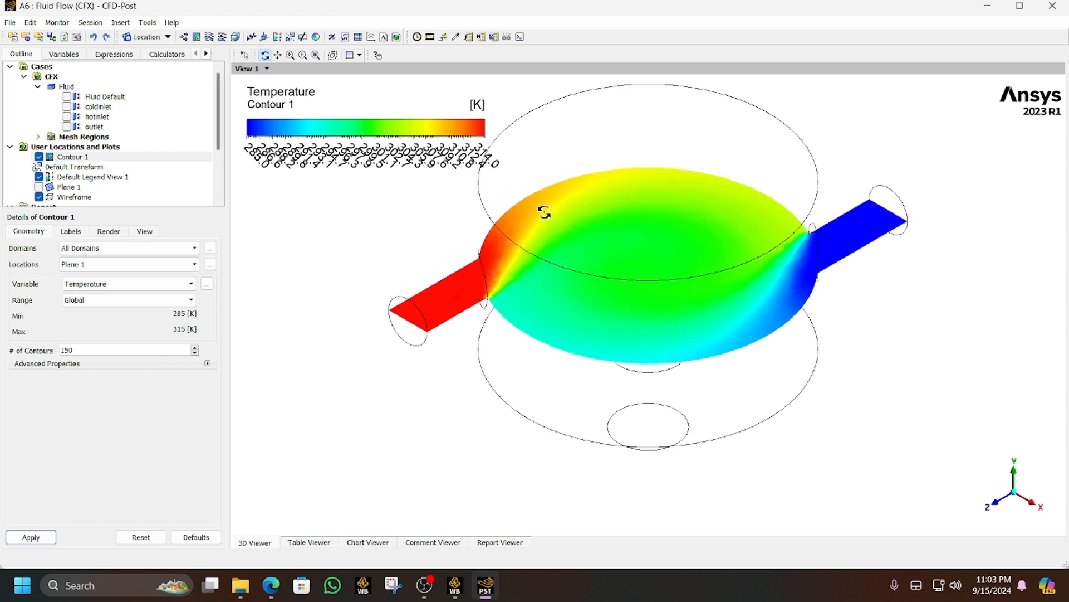
pyautogui.scroll(-2, 544, 212)
# Enlarge Default Legend View 1, trying a size of 0.684 and settling on 0.711
pyautogui.click(84, 177)
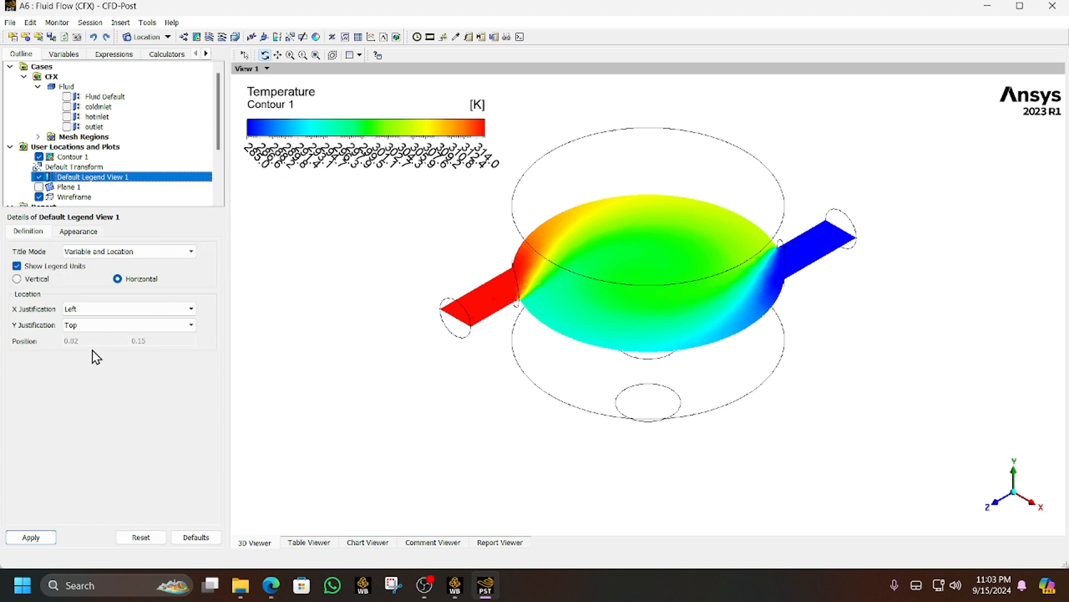
pyautogui.click(84, 231)
pyautogui.click(84, 257)
pyautogui.moveTo(141, 266); pyautogui.dragTo(152, 265)
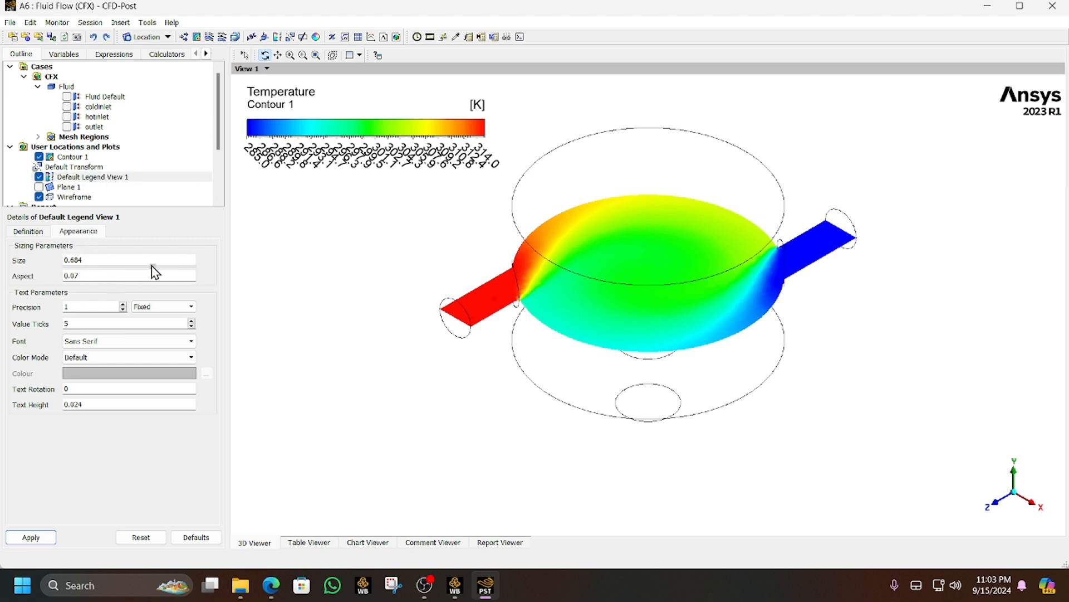
pyautogui.click(47, 538)
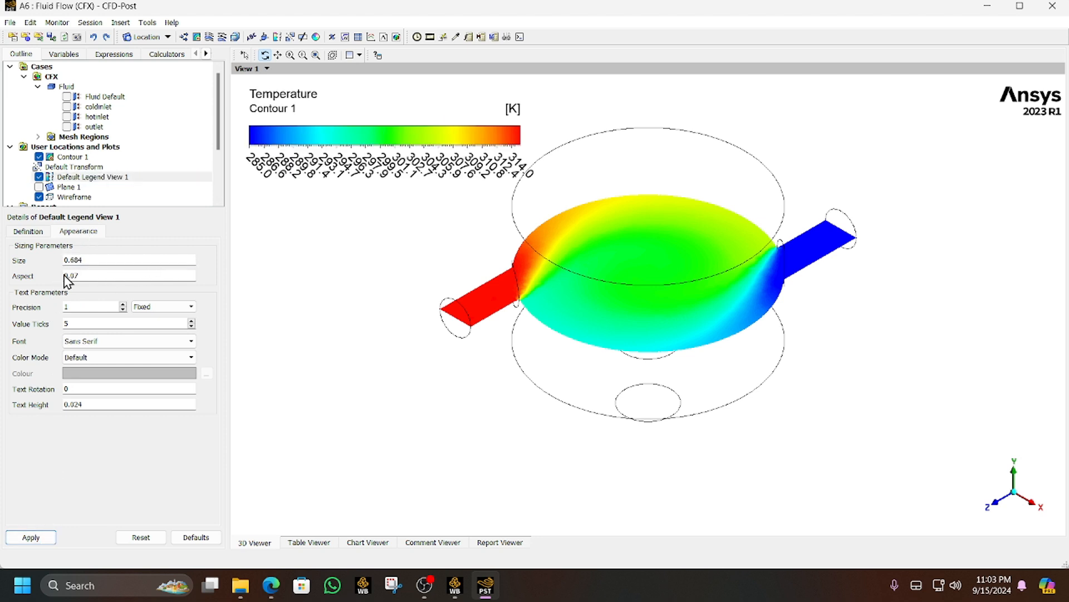
pyautogui.click(102, 260)
pyautogui.moveTo(153, 264); pyautogui.dragTo(156, 266)
pyautogui.click(32, 537)
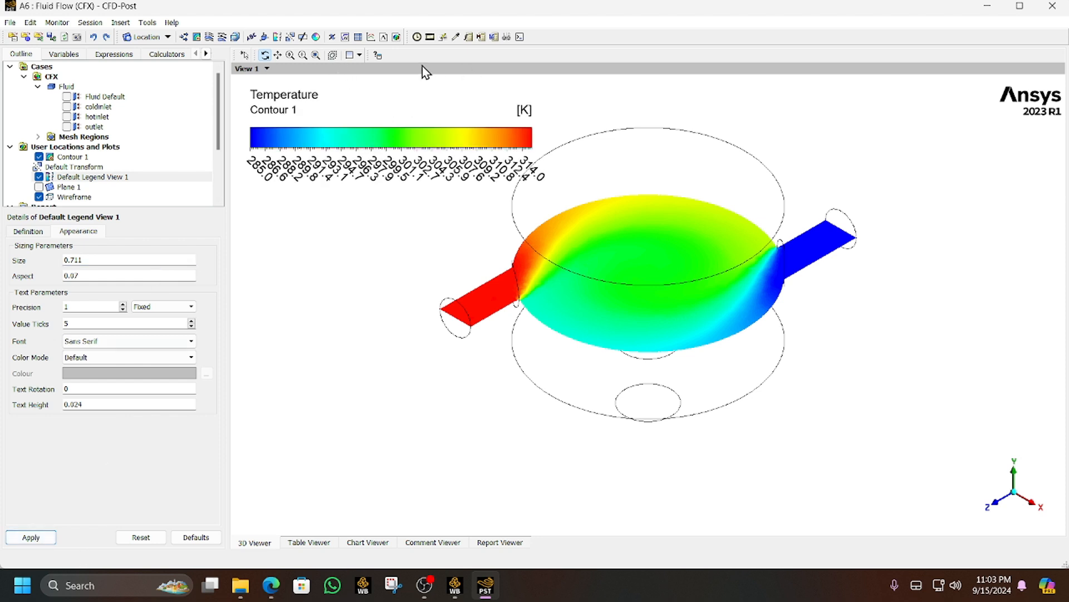
pyautogui.click(278, 54)
pyautogui.moveTo(682, 189); pyautogui.dragTo(706, 234)
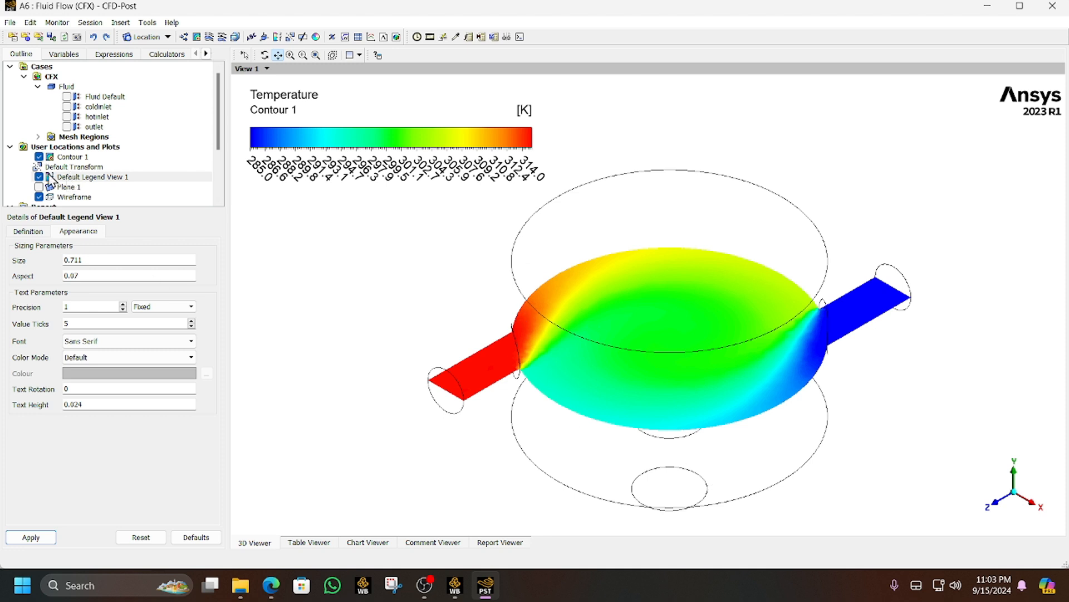
# Hide Contour 1 and create a Velocity vector plot located on hotinlet
pyautogui.click(39, 157)
pyautogui.click(185, 38)
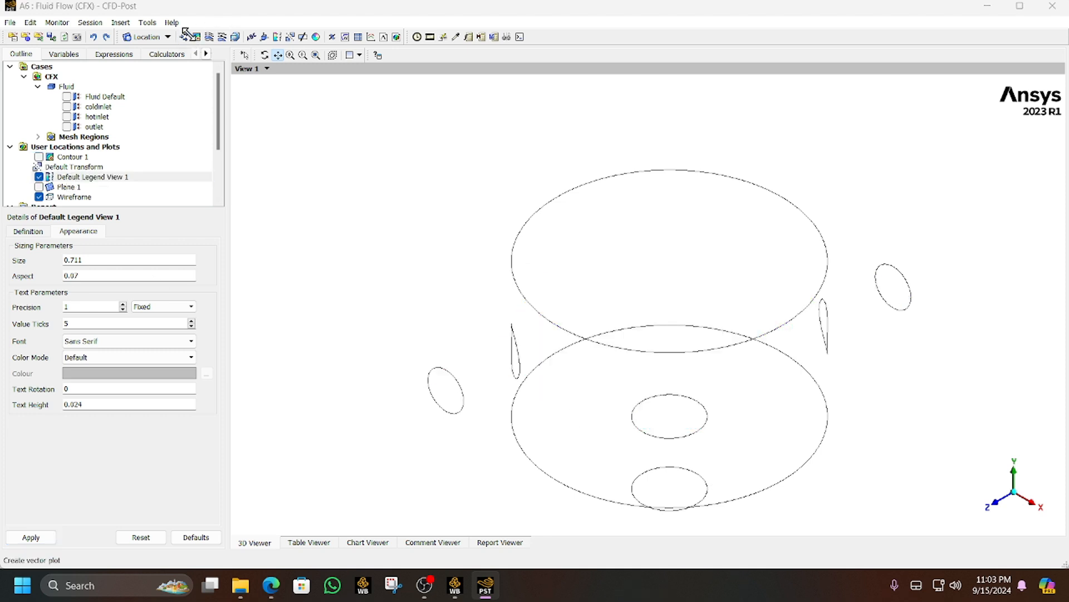
pyautogui.click(222, 86)
pyautogui.click(194, 275)
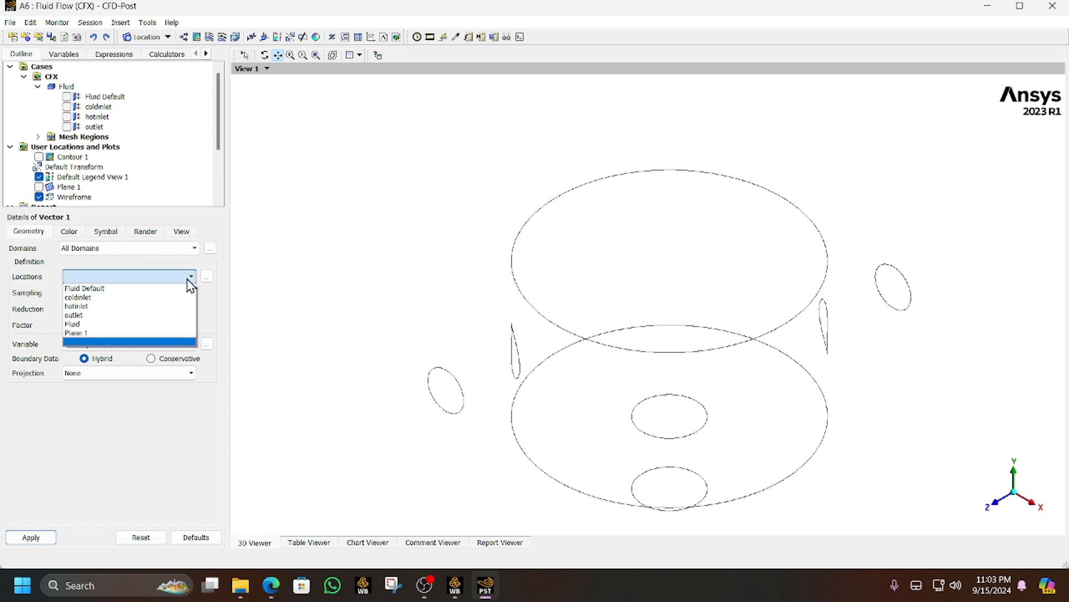
pyautogui.click(170, 306)
pyautogui.click(32, 536)
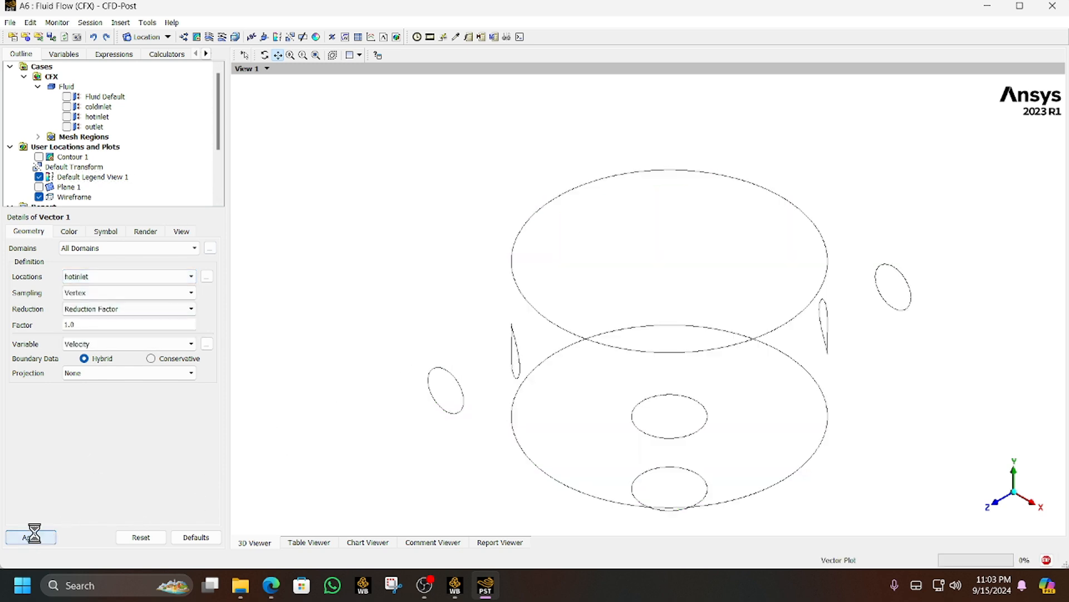
pyautogui.moveTo(549, 354); pyautogui.dragTo(423, 403)
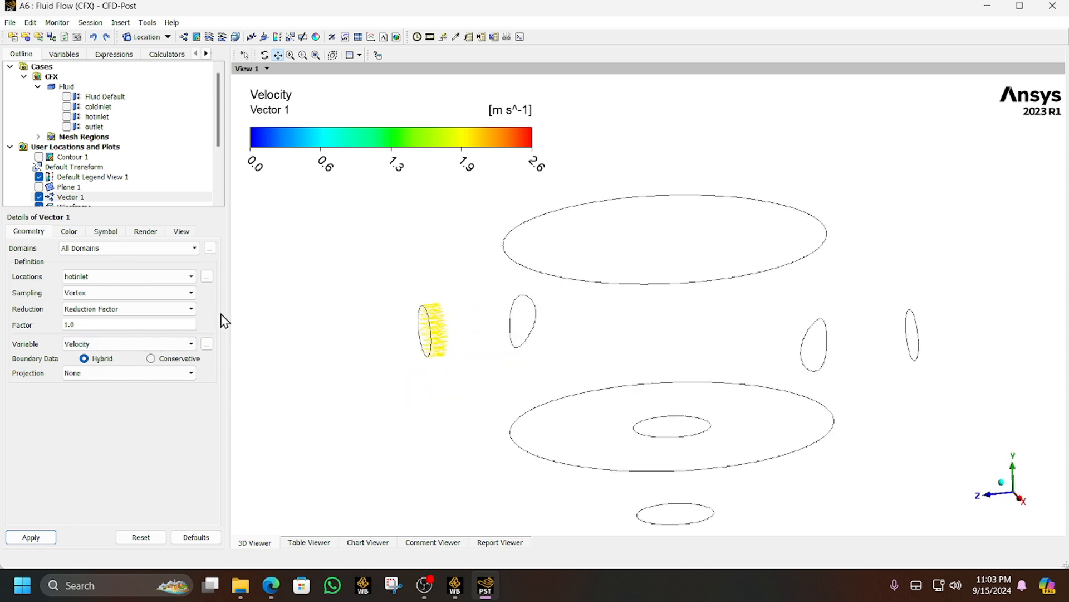
# Change the location of Vector 1 to Plane 1, keeping Velocity as its variable
pyautogui.click(39, 197)
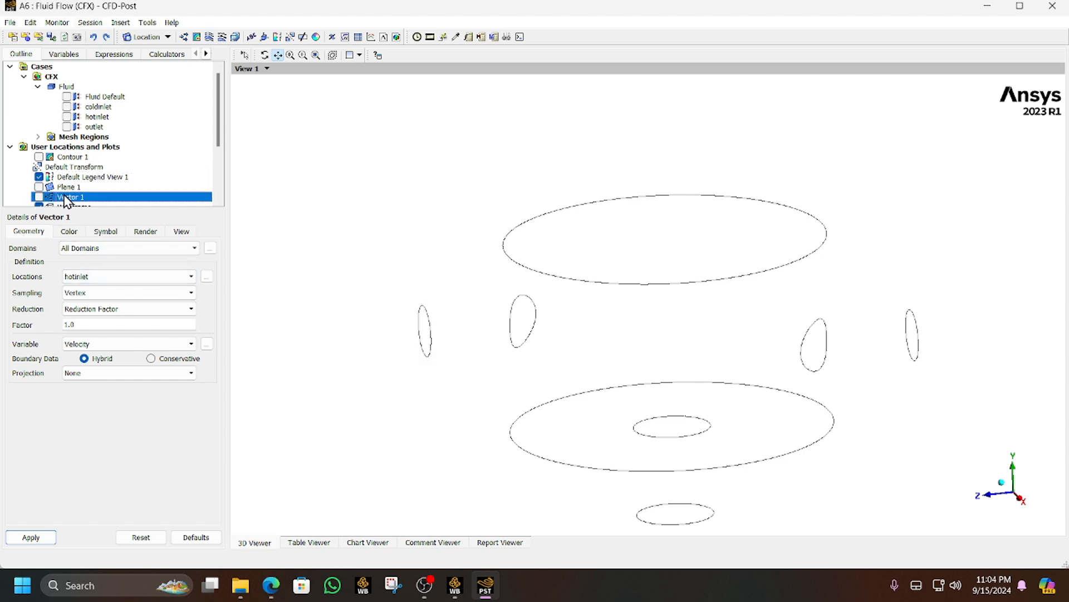
pyautogui.click(39, 197)
pyautogui.click(96, 275)
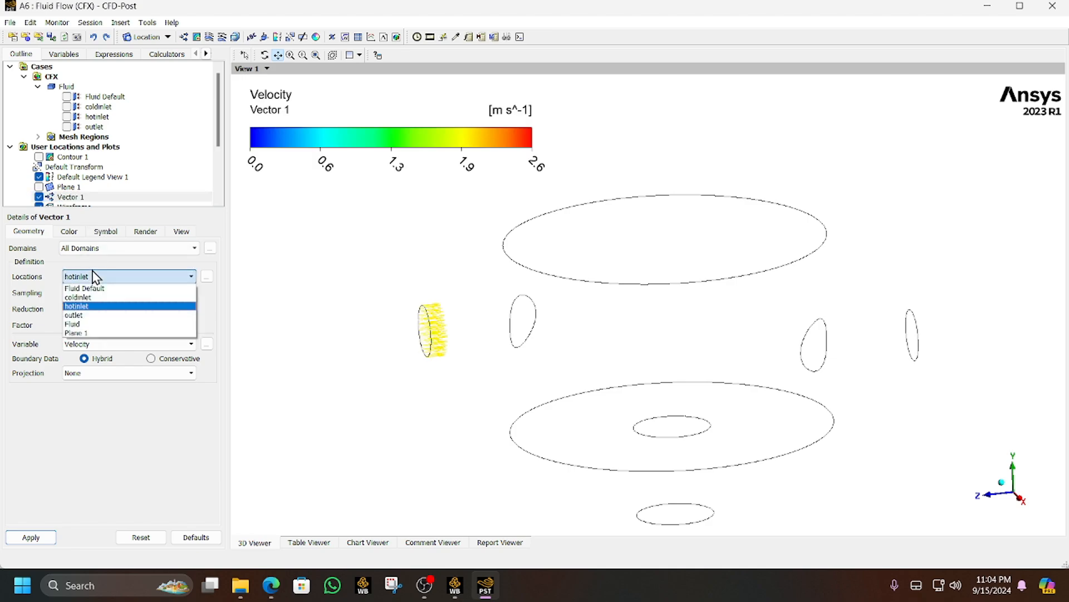
pyautogui.click(95, 332)
pyautogui.click(32, 536)
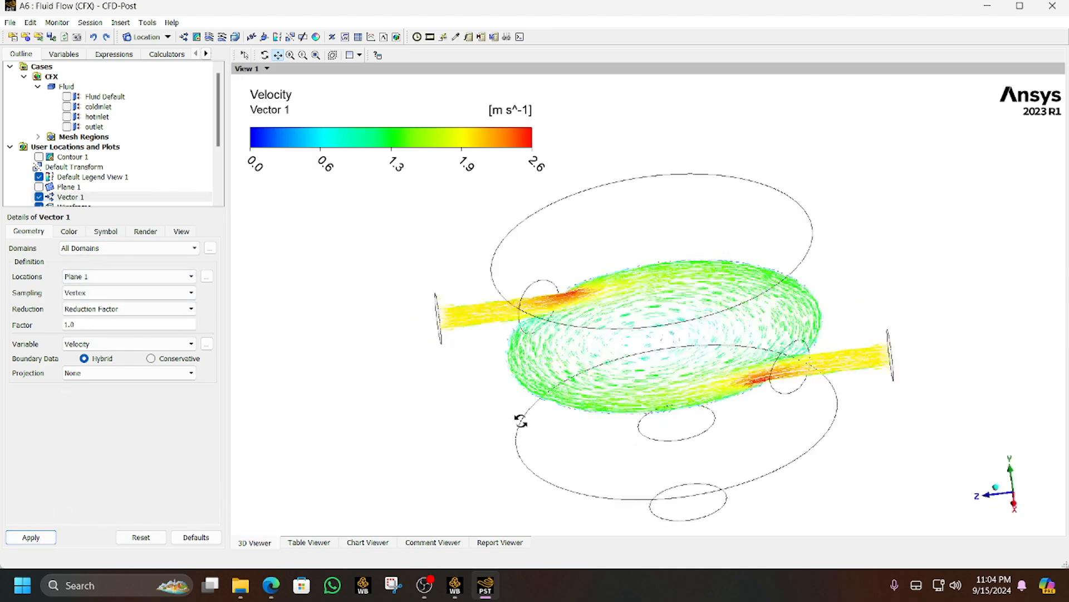
pyautogui.click(1016, 482)
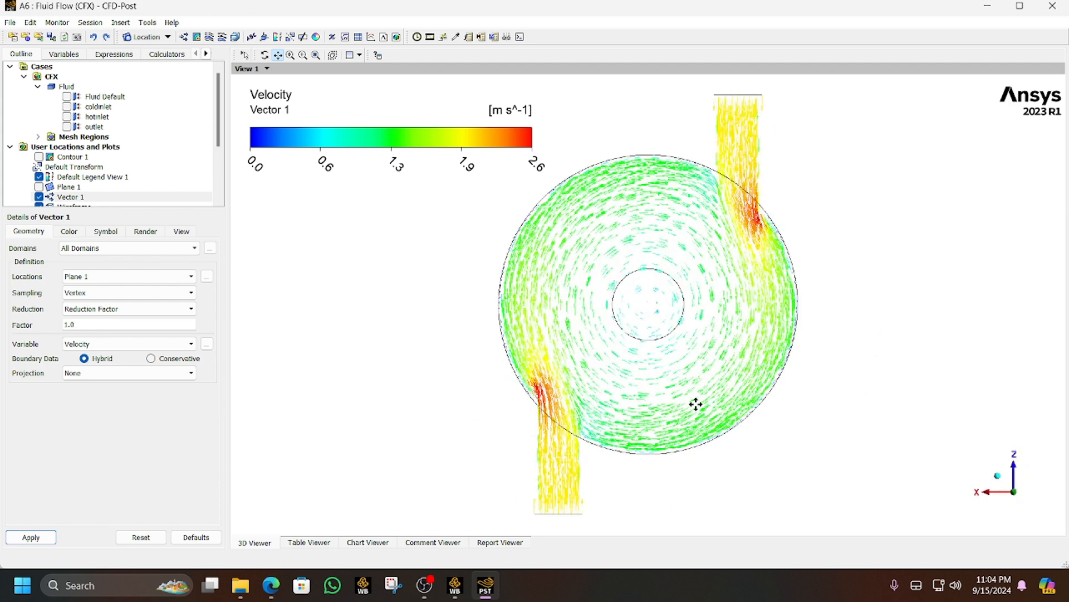
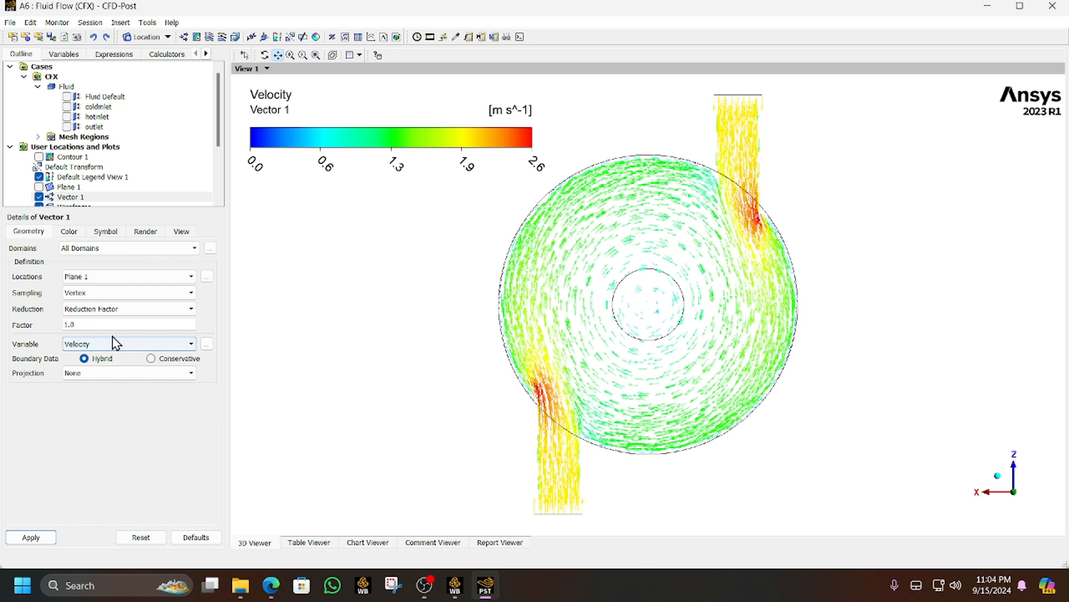
pyautogui.click(105, 345)
pyautogui.click(106, 347)
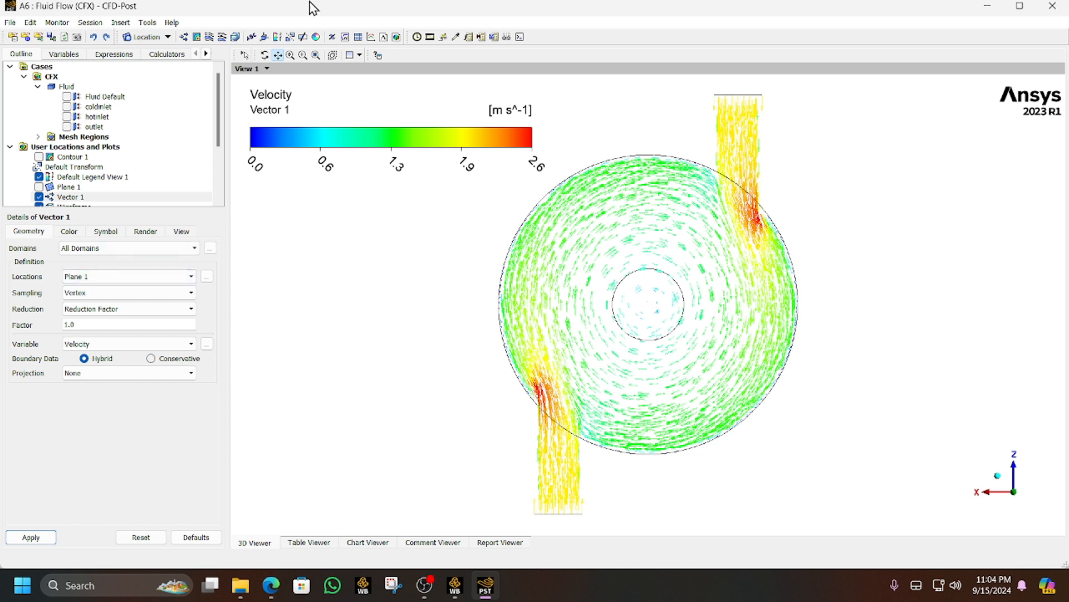
# Hide Vector 1 and create a 3D streamline plot of Velocity starting from coldinlet
pyautogui.click(38, 198)
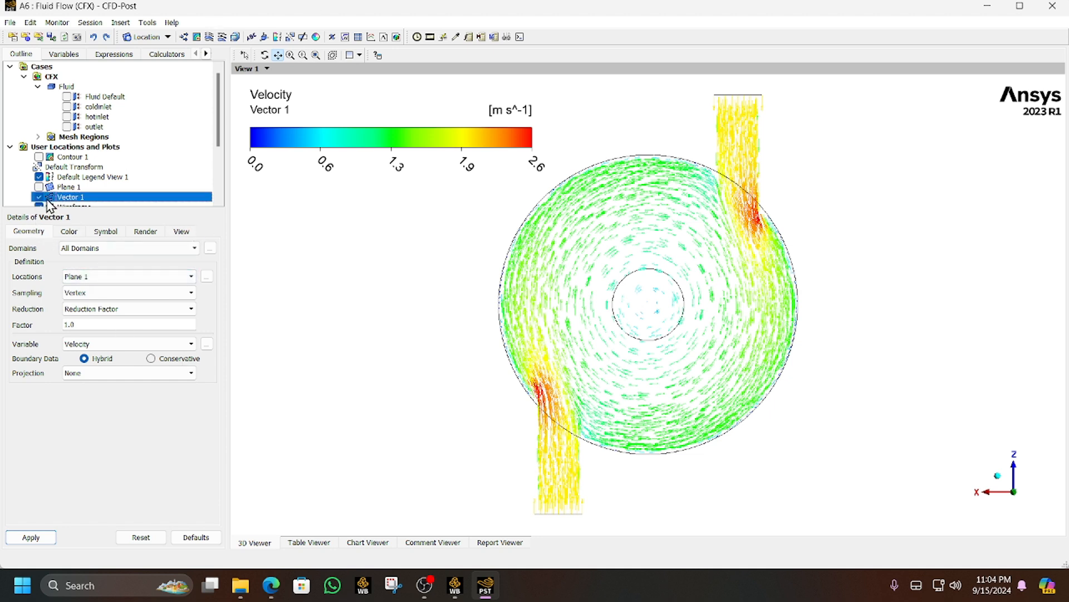
pyautogui.click(39, 197)
pyautogui.moveTo(334, 190)
pyautogui.mouseDown(button='middle')
pyautogui.moveTo(370, 160)
pyautogui.moveTo(313, 194)
pyautogui.moveTo(330, 192)
pyautogui.mouseUp(button='middle')
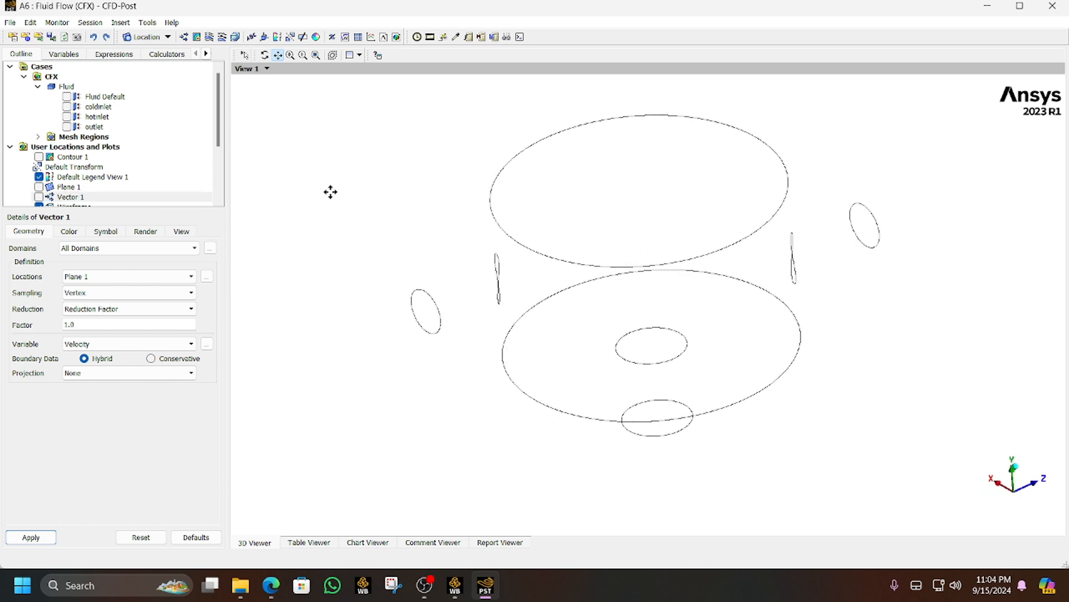
pyautogui.click(209, 38)
pyautogui.click(249, 91)
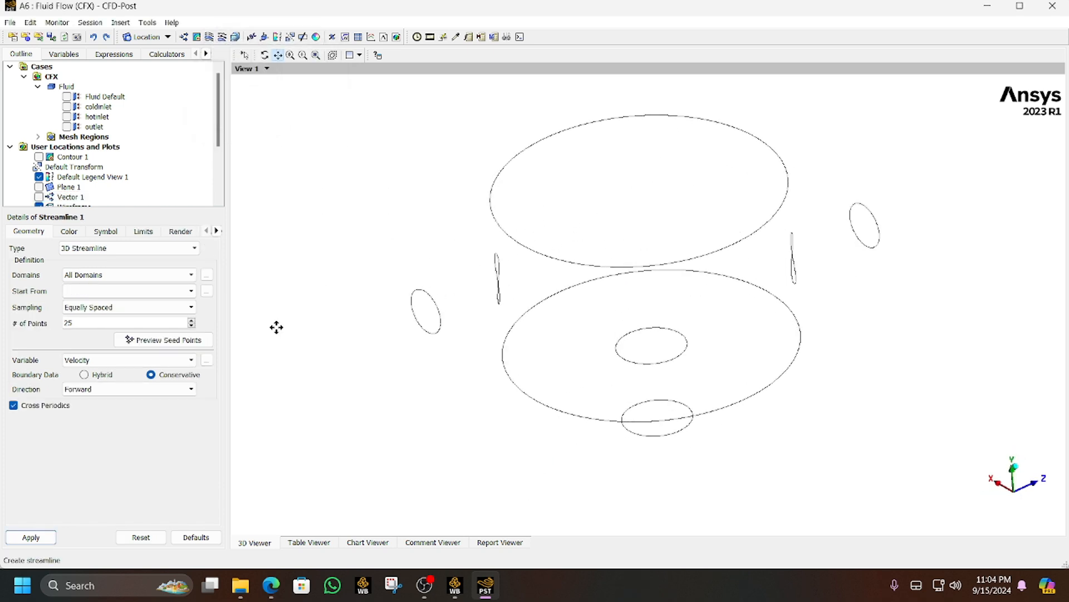
pyautogui.click(173, 291)
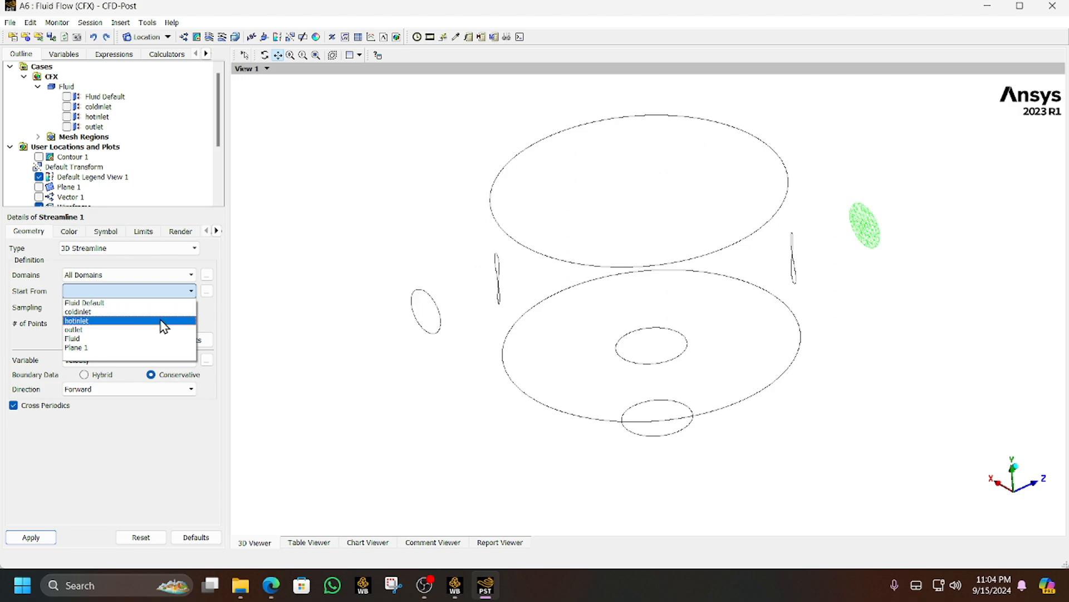
pyautogui.click(165, 317)
pyautogui.click(38, 539)
pyautogui.moveTo(529, 334); pyautogui.dragTo(486, 368, button='middle')
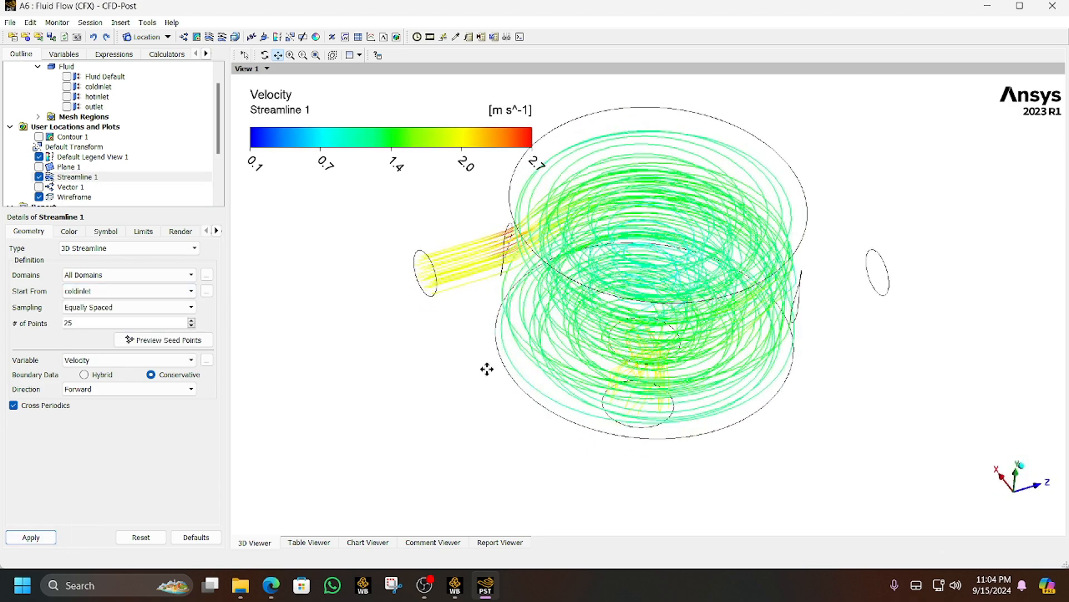
# Try 10 points for Streamline 1, and reduce its number of points to 5
pyautogui.doubleClick(71, 323)
pyautogui.click(31, 537)
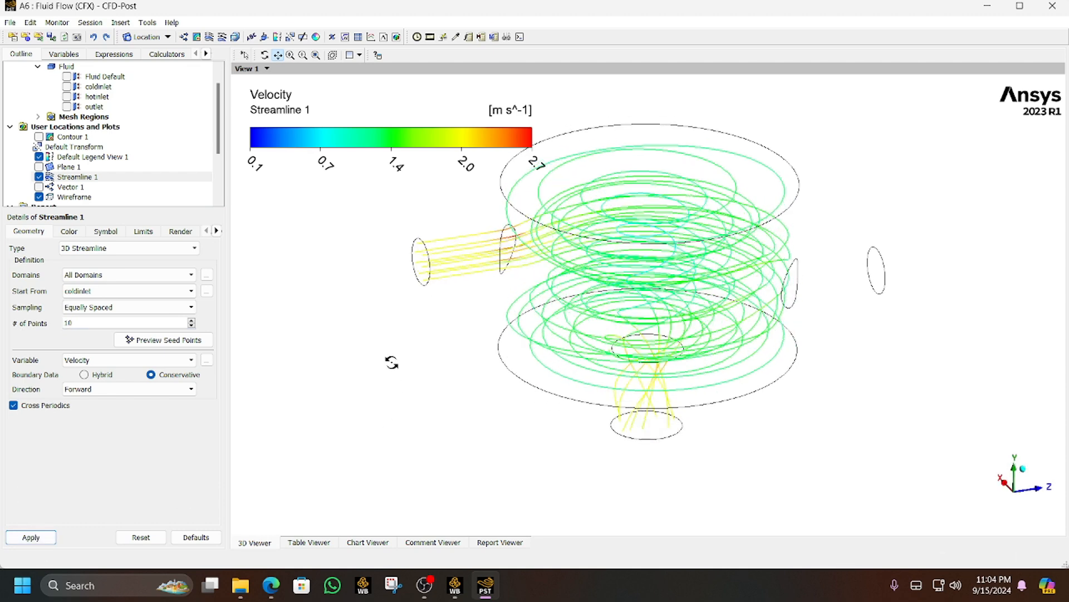
pyautogui.doubleClick(80, 322)
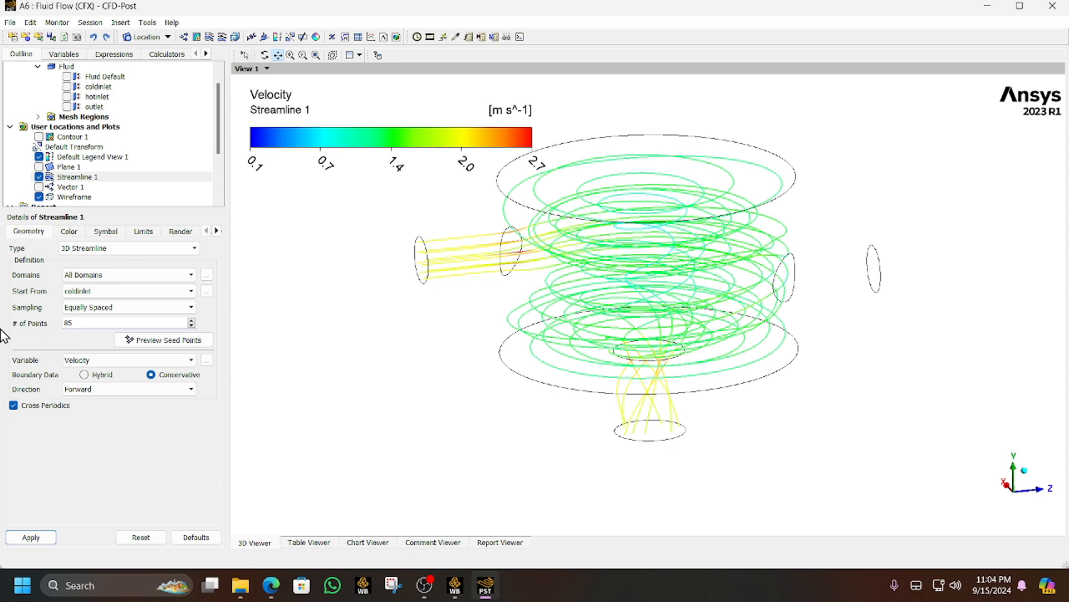
pyautogui.click(50, 543)
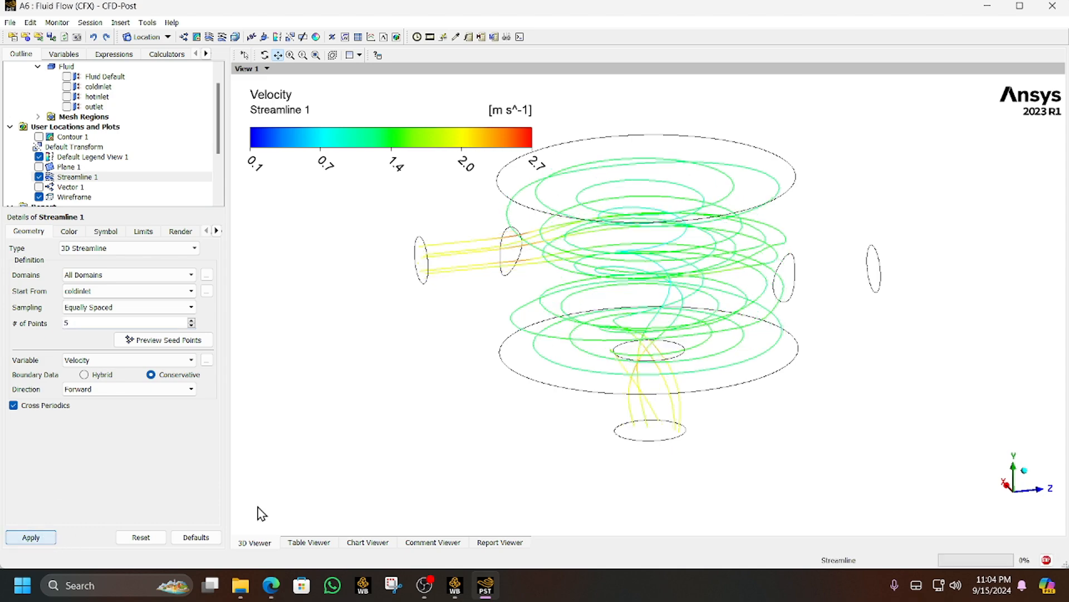
pyautogui.moveTo(501, 390); pyautogui.dragTo(521, 411, button='middle')
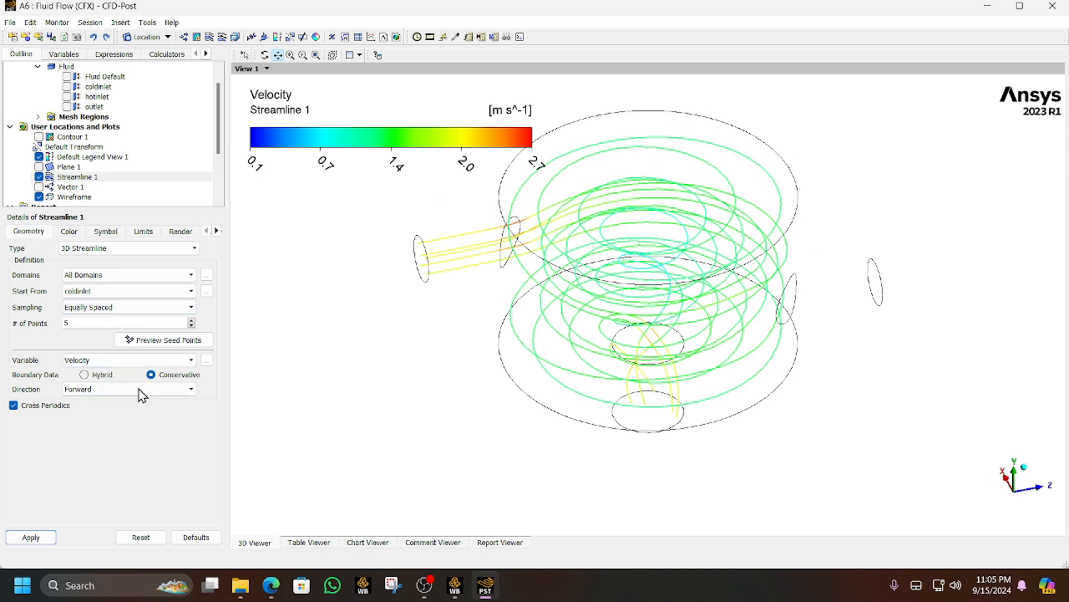
# Duplicate Streamline 1 as Streamline 2
pyautogui.rightClick(72, 176)
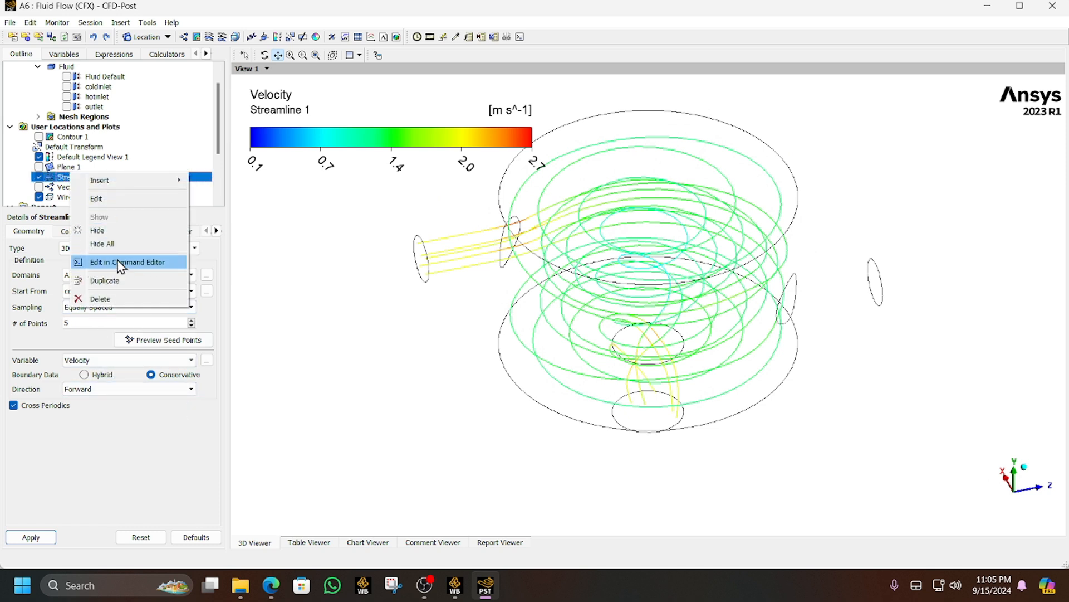
pyautogui.click(111, 280)
pyautogui.click(162, 329)
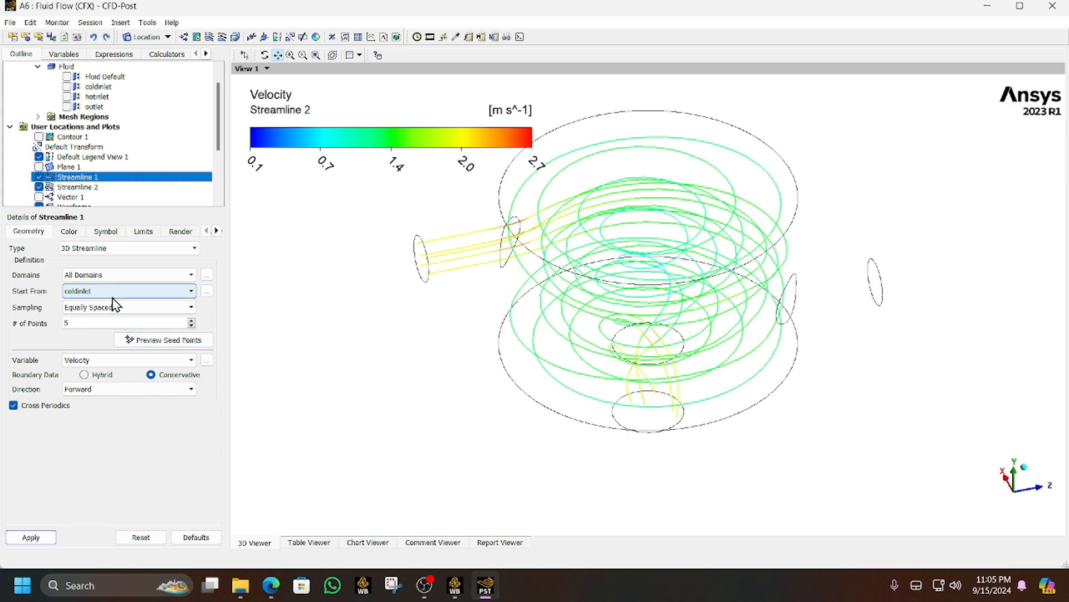
# Change the starting location of Streamline 2 to hotinlet
pyautogui.click(80, 187)
pyautogui.click(114, 291)
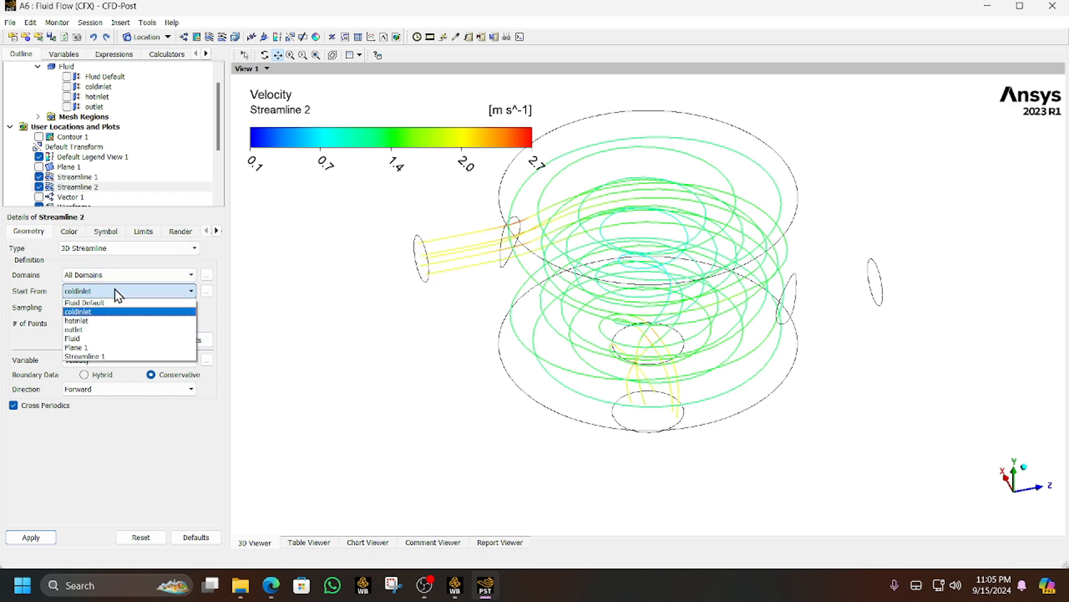
pyautogui.click(112, 321)
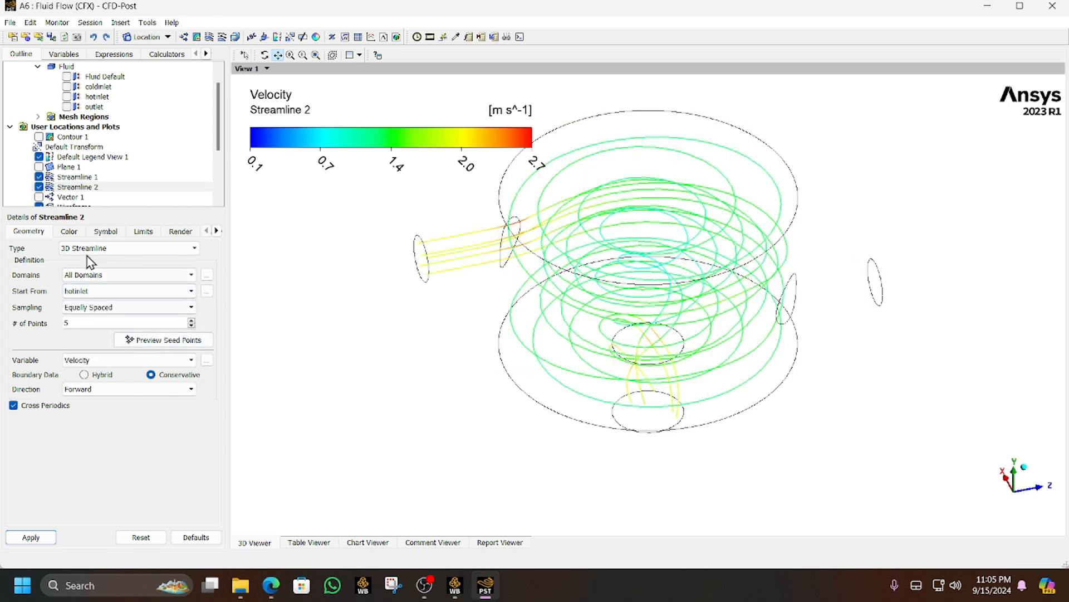
pyautogui.click(103, 231)
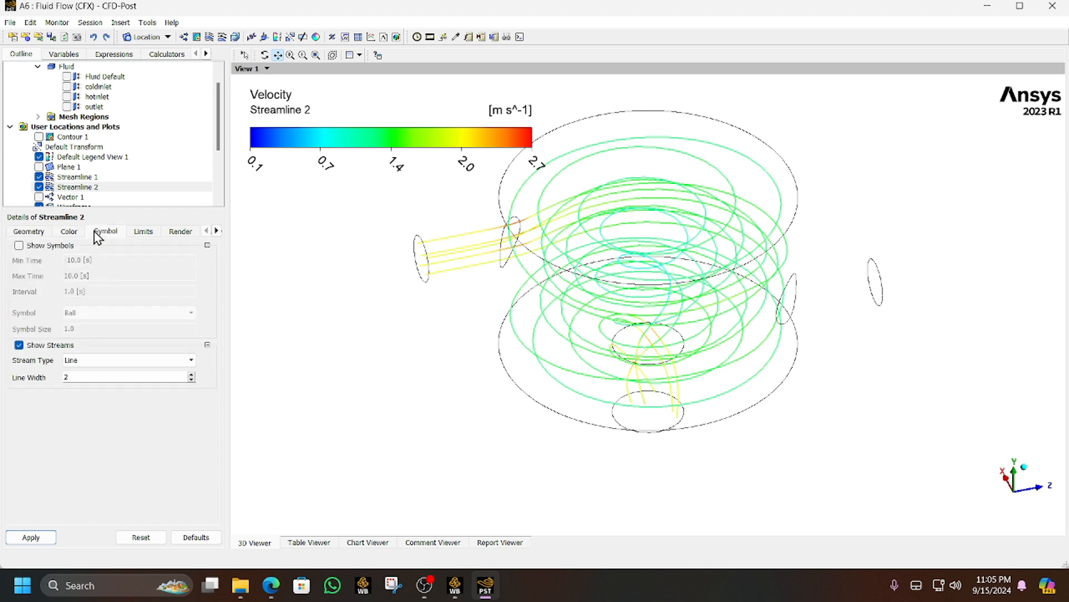
pyautogui.click(69, 231)
pyautogui.click(111, 252)
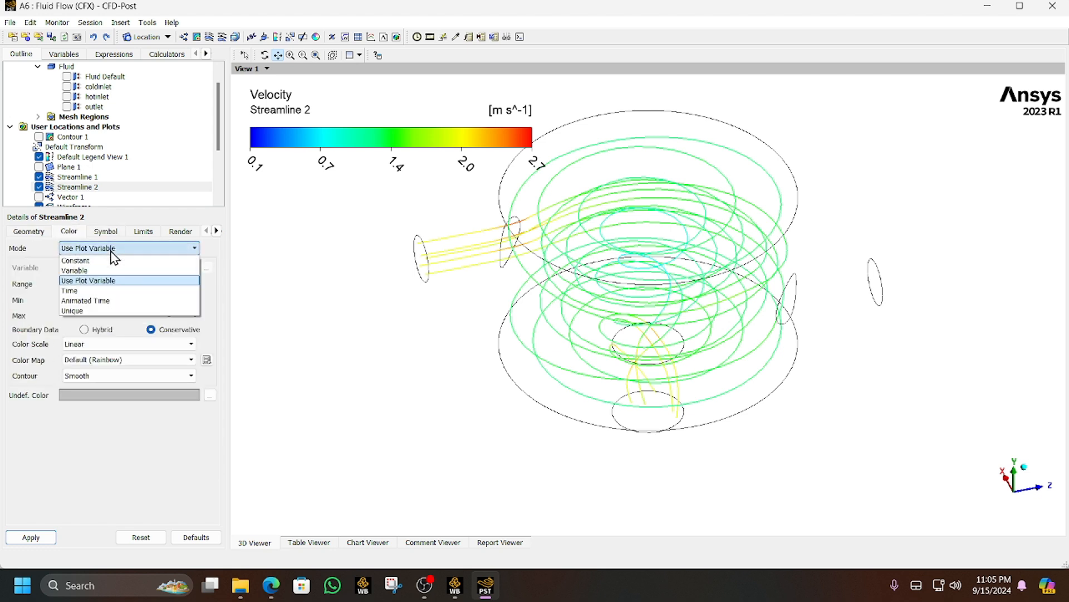
pyautogui.click(111, 251)
pyautogui.click(29, 231)
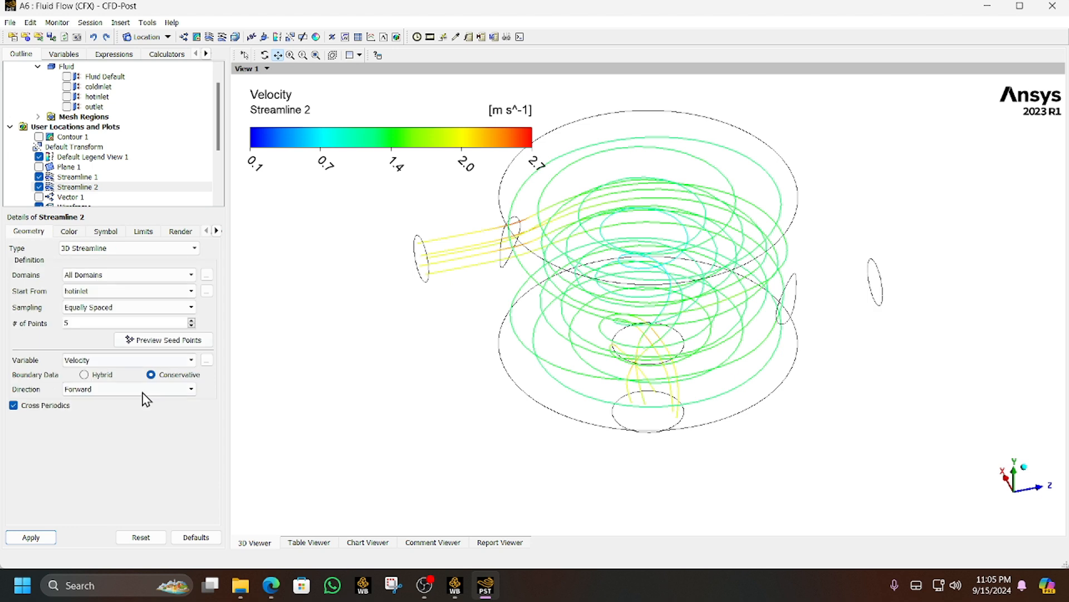
# Try the Ribbon stream type for Streamline 2, and switch it to Tube
pyautogui.click(114, 232)
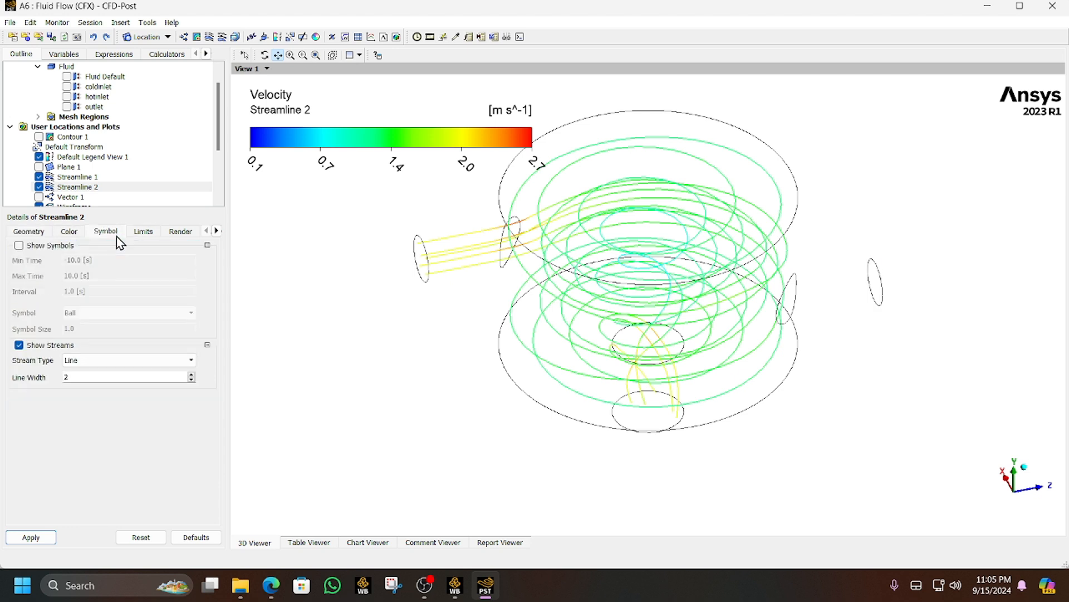
pyautogui.click(129, 360)
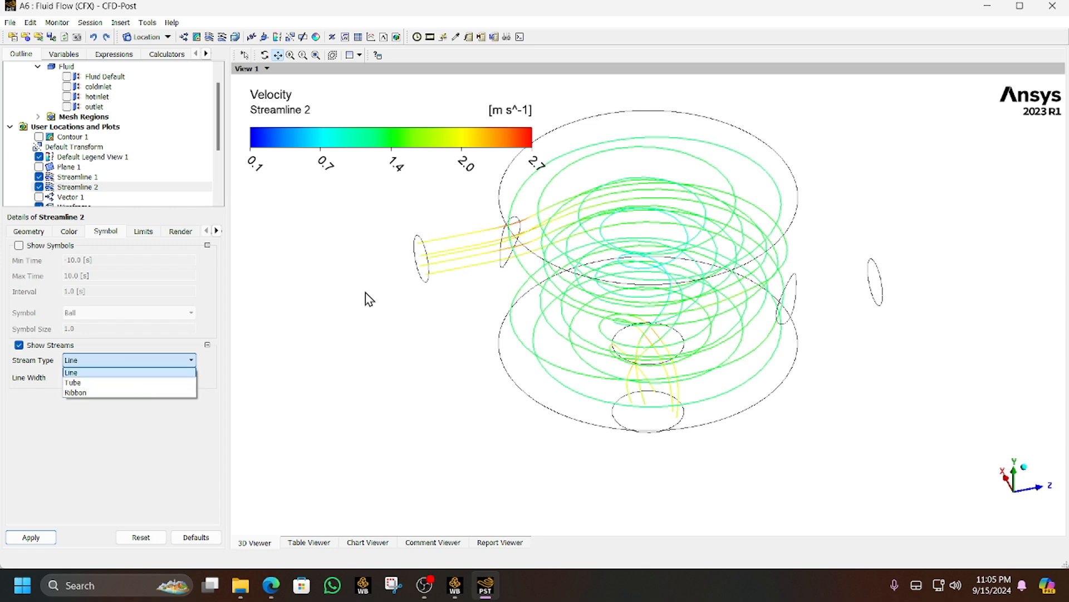
pyautogui.click(101, 394)
pyautogui.click(35, 545)
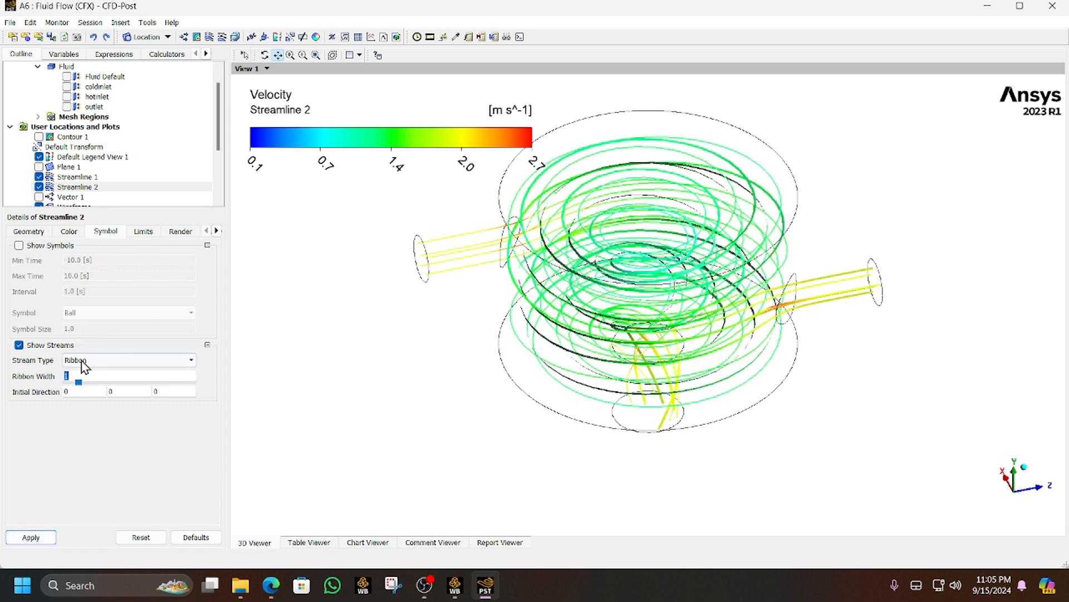
pyautogui.click(84, 360)
pyautogui.click(78, 392)
pyautogui.click(50, 538)
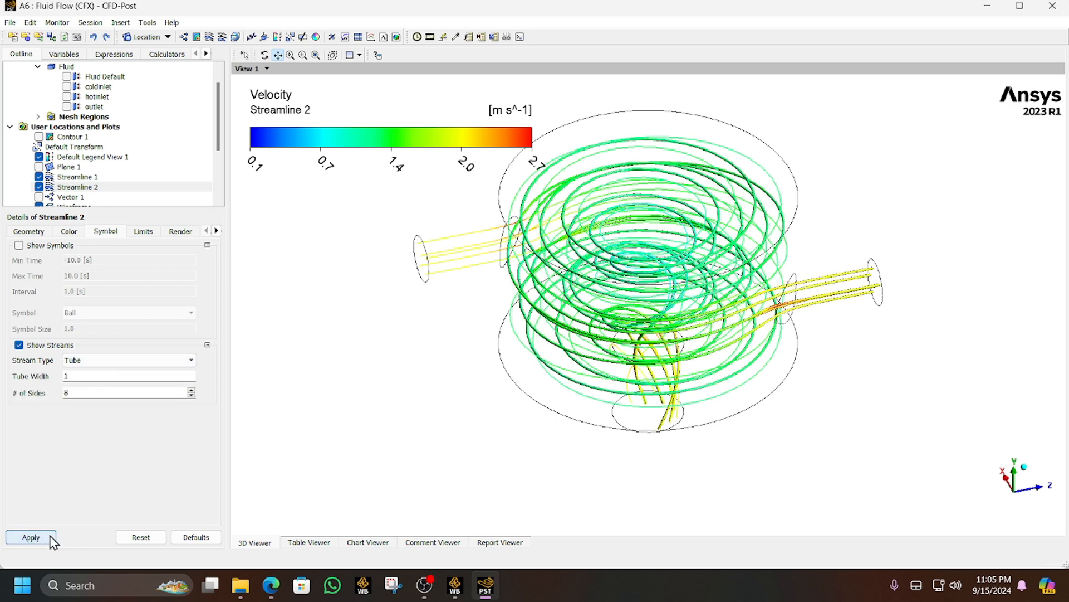
# Turn off the streams of Streamline 2 and show Ball symbols instead
pyautogui.click(51, 345)
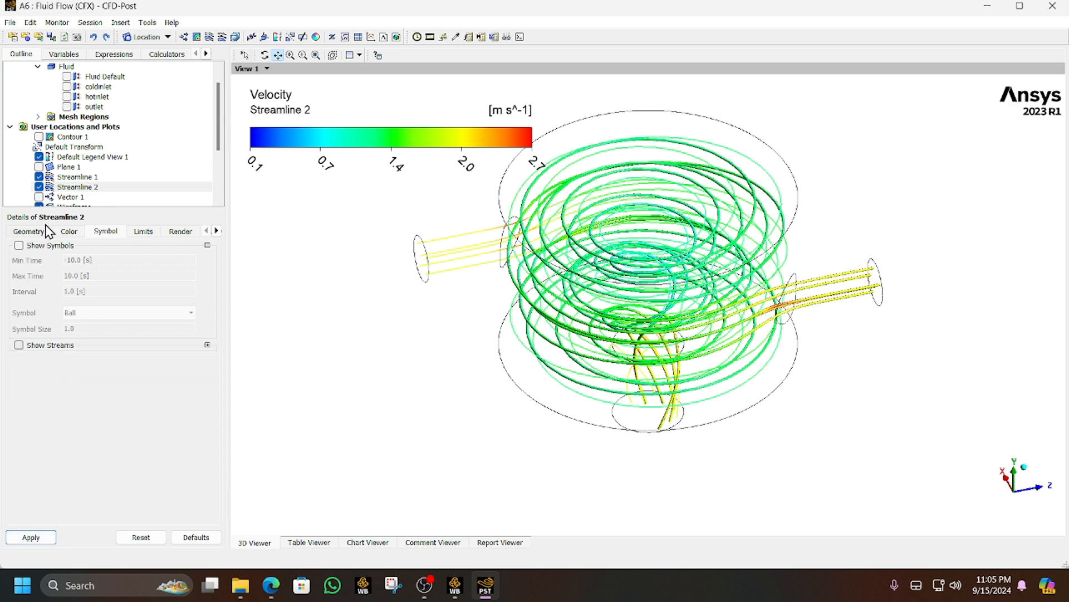
pyautogui.click(45, 244)
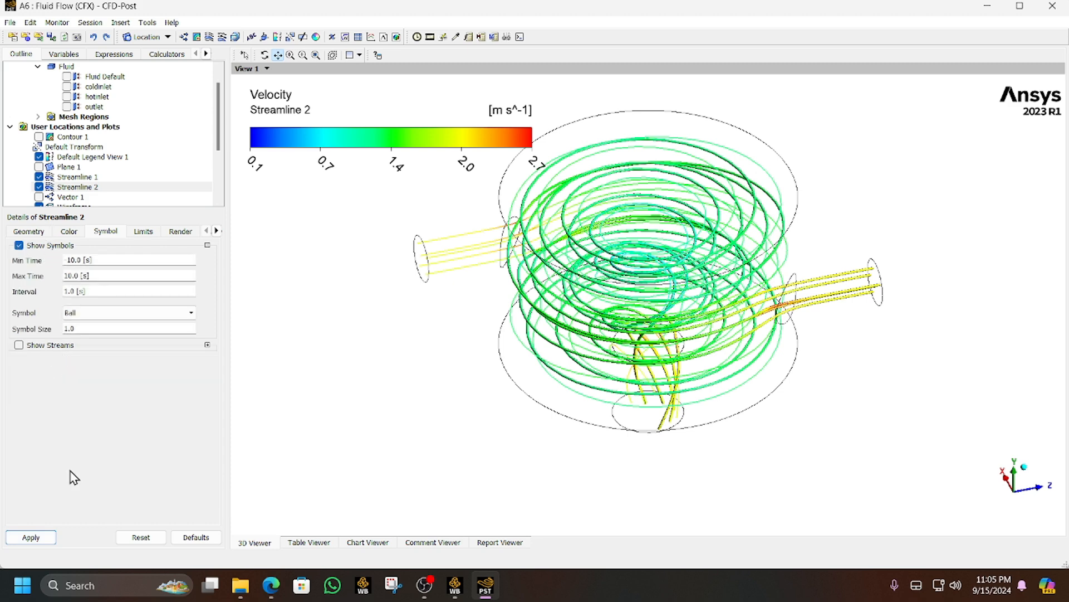
pyautogui.click(41, 536)
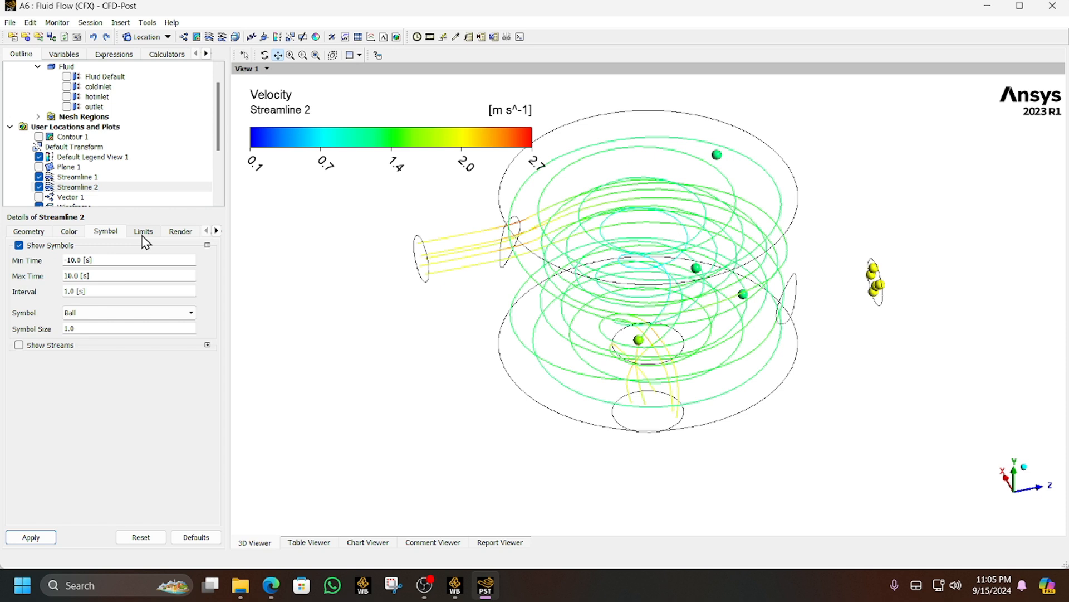
# Change the symbol of Streamline 2 to Arrow2D and show its Tube streams again
pyautogui.click(135, 311)
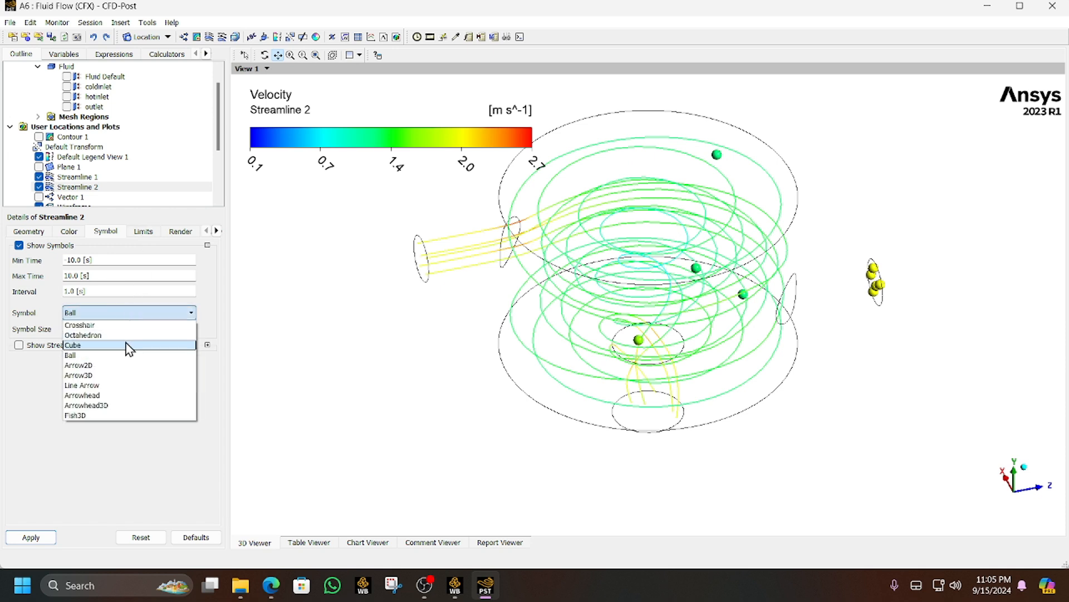
pyautogui.click(118, 365)
pyautogui.click(39, 537)
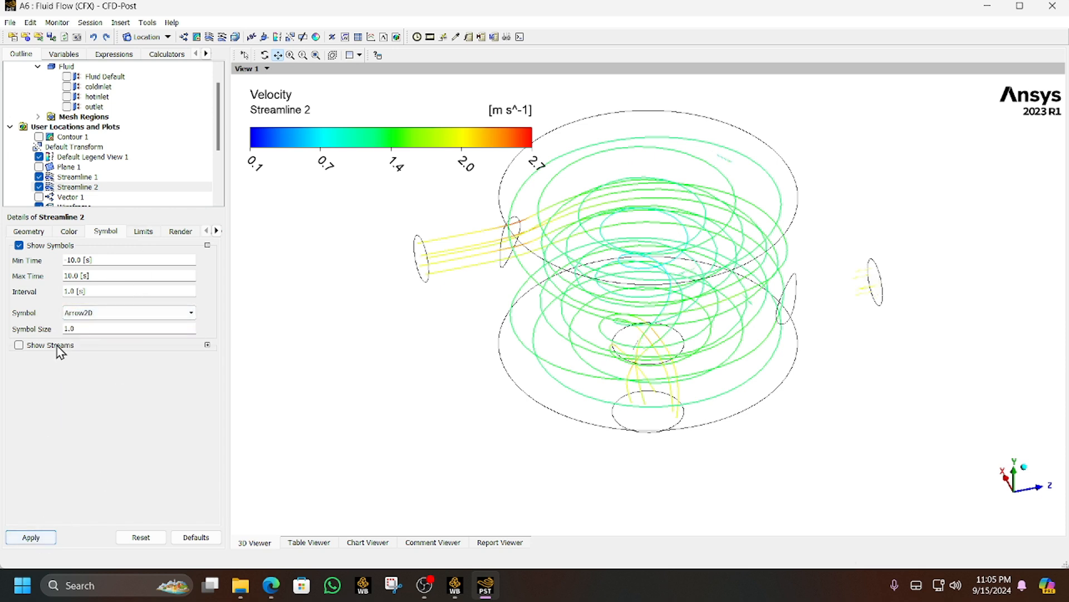
pyautogui.click(19, 345)
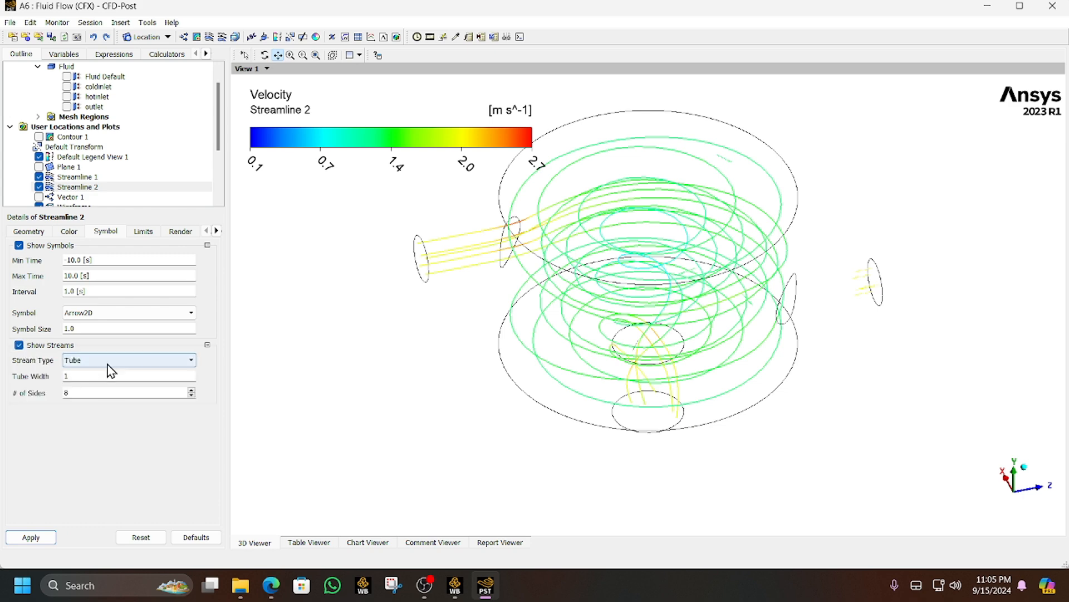
pyautogui.click(45, 538)
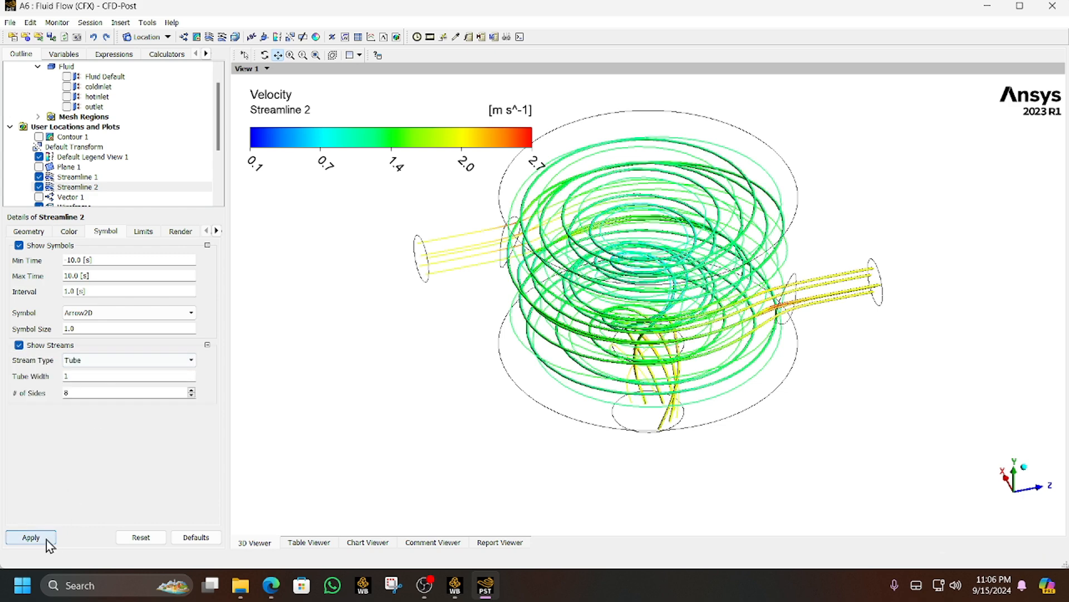
# Reduce the number of points to 2 for both Streamline 2 and Streamline 1
pyautogui.click(28, 231)
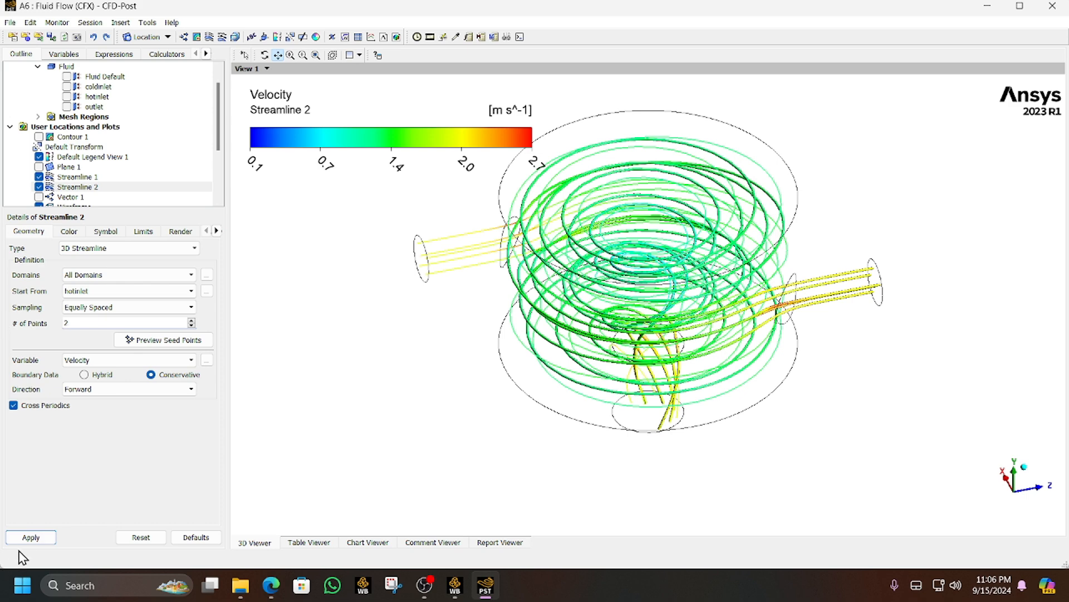
pyautogui.click(28, 537)
pyautogui.click(77, 177)
pyautogui.doubleClick(80, 323)
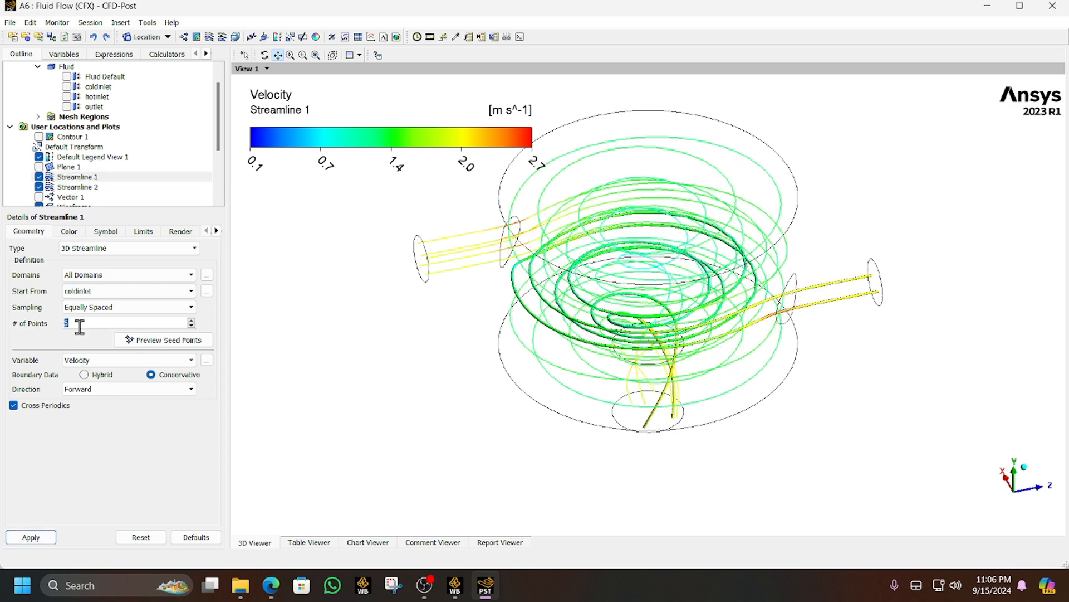
pyautogui.write('2')
pyautogui.click(52, 538)
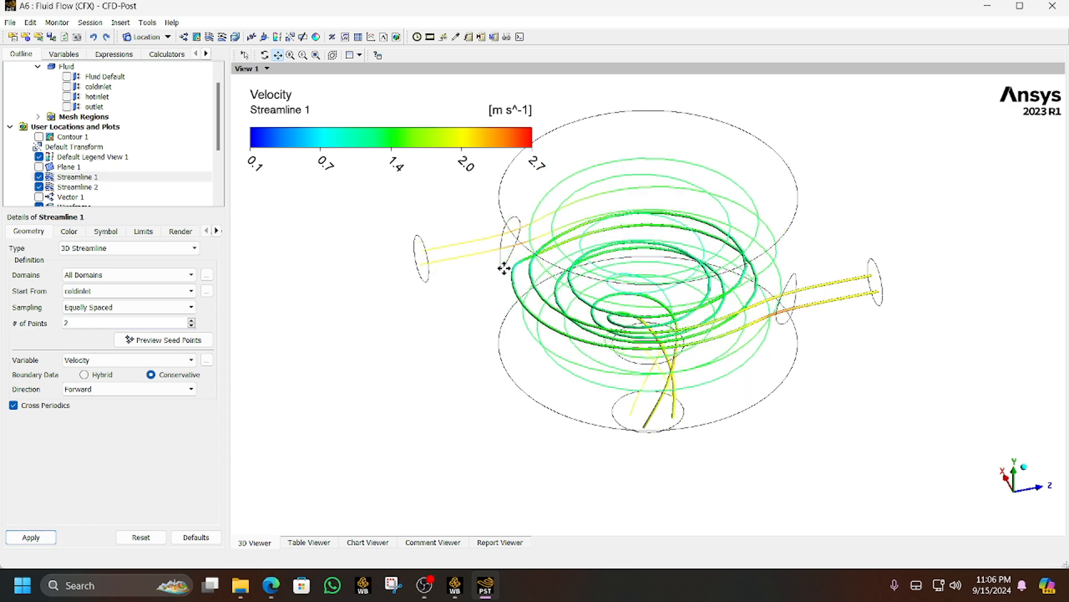
pyautogui.moveTo(502, 267); pyautogui.dragTo(526, 251)
pyautogui.scroll(-3, 525, 251)
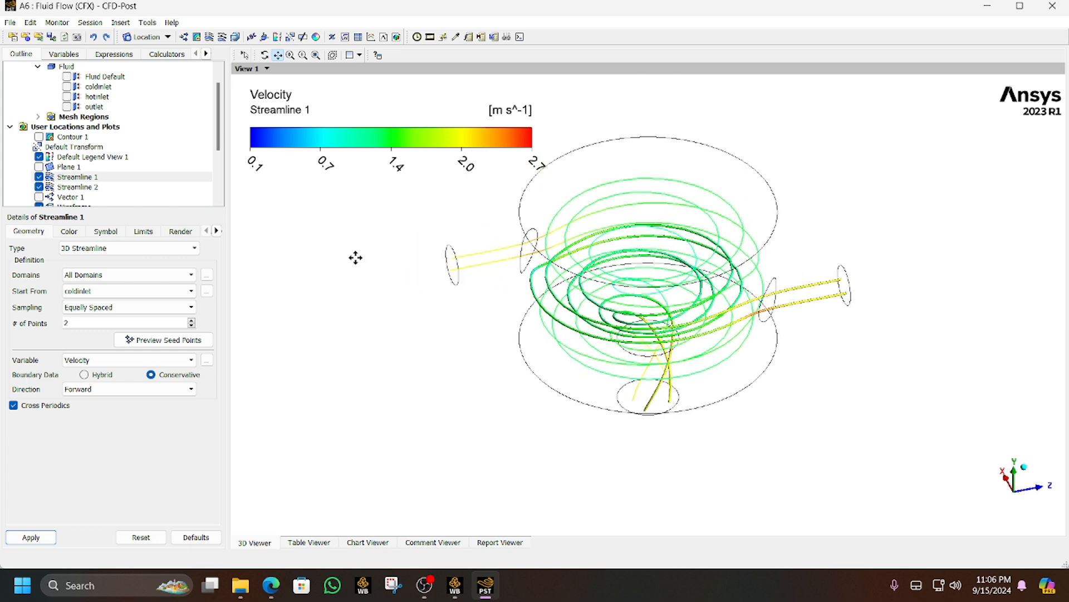
# Color Streamline 1 by the Temperature variable with a Local range
pyautogui.click(69, 232)
pyautogui.click(126, 248)
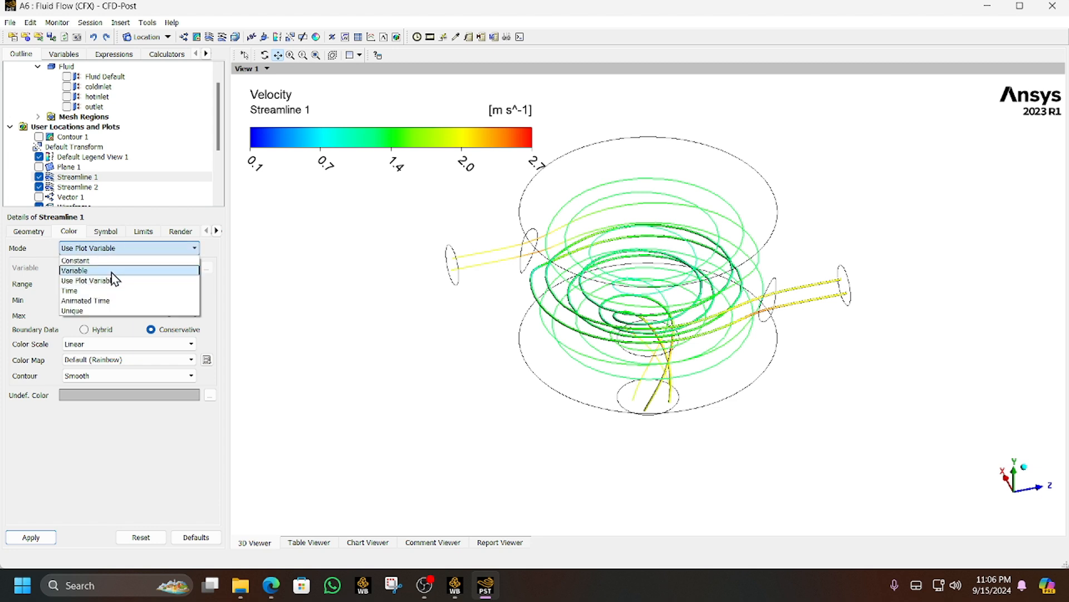
pyautogui.click(123, 265)
pyautogui.click(122, 268)
pyautogui.click(111, 297)
pyautogui.click(138, 283)
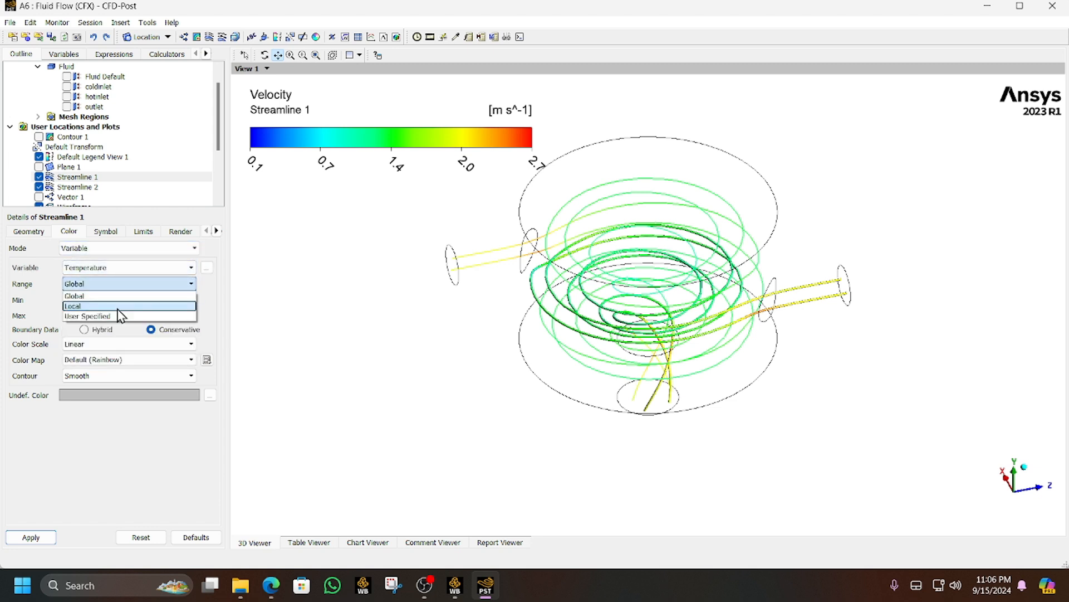
pyautogui.click(78, 300)
pyautogui.click(35, 537)
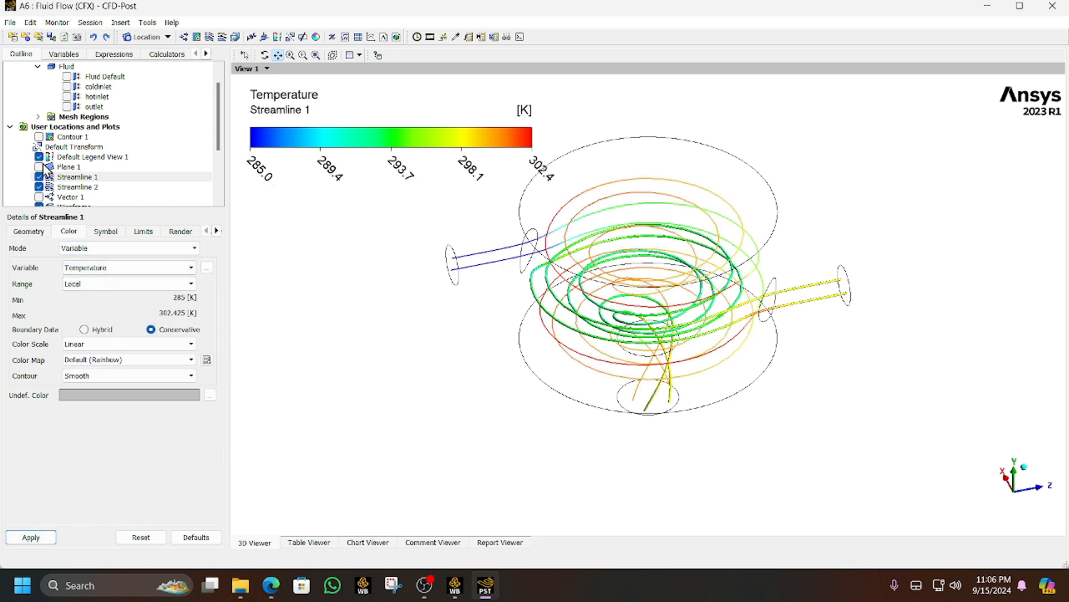
# Color Streamline 2 by the Temperature variable, keeping the Global range
pyautogui.click(67, 187)
pyautogui.click(98, 230)
pyautogui.click(69, 231)
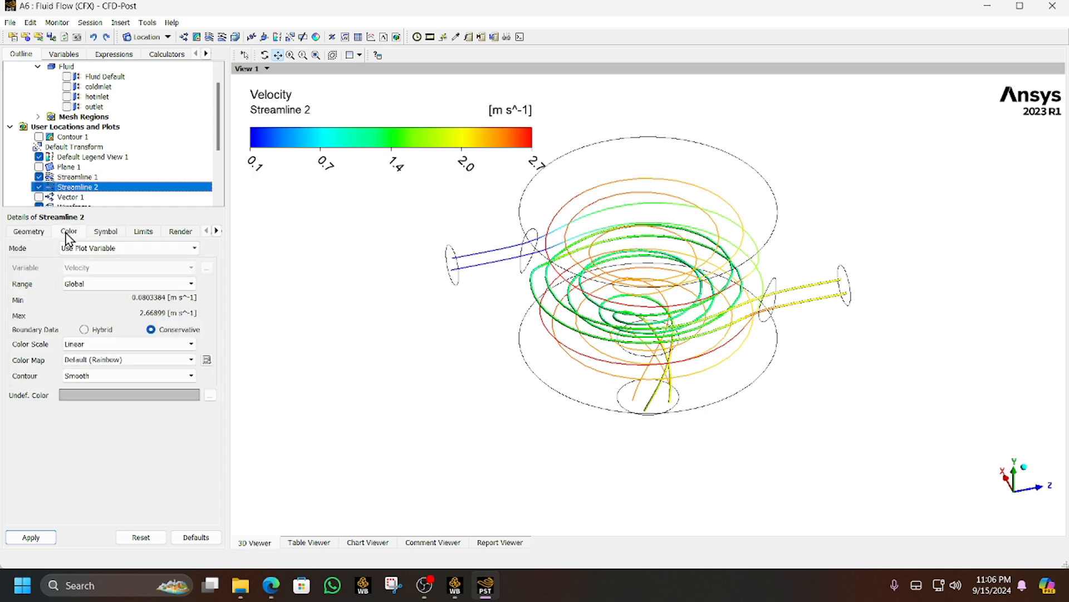
pyautogui.click(128, 248)
pyautogui.click(100, 270)
pyautogui.click(111, 268)
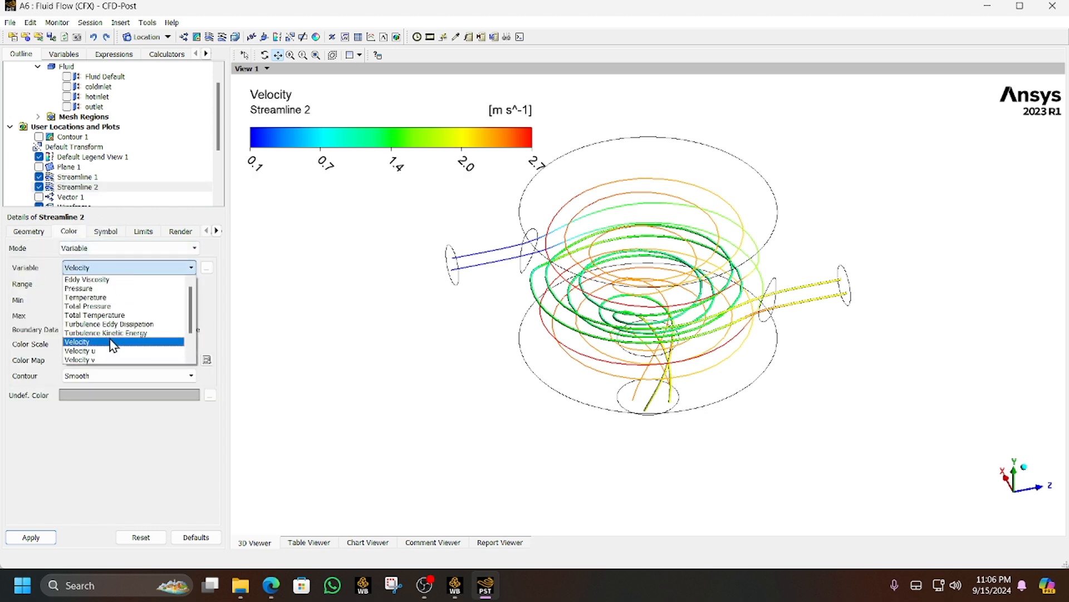
pyautogui.click(106, 297)
pyautogui.click(31, 537)
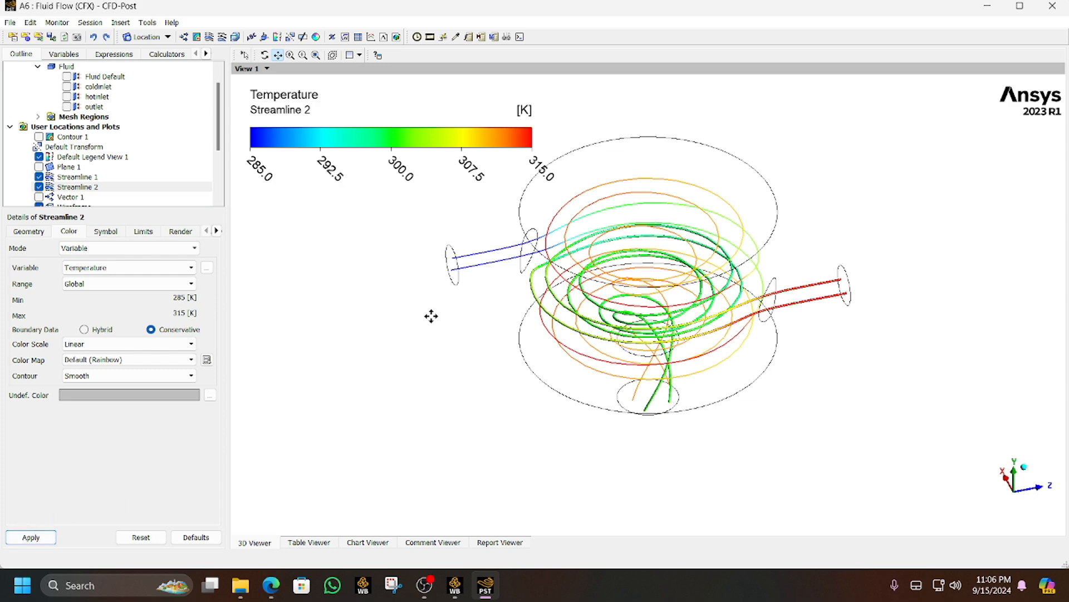
# Play a sweep animation of Streamline 1 and Streamline 2 together, and stop it
pyautogui.moveTo(598, 293); pyautogui.dragTo(632, 383)
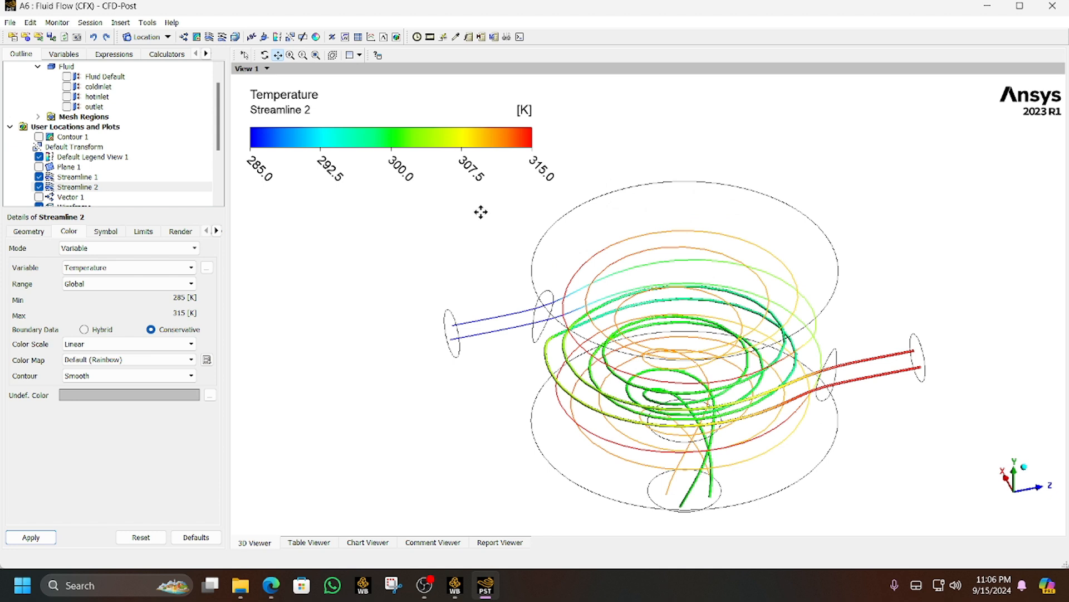
pyautogui.click(430, 37)
pyautogui.click(53, 169)
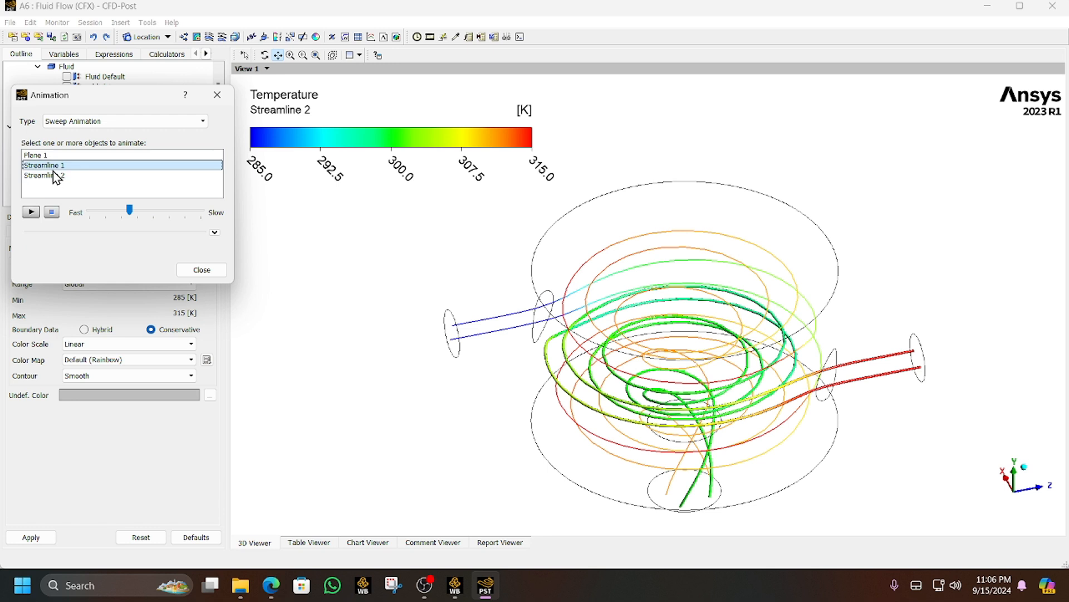
pyautogui.keyDown('ctrl'); pyautogui.click(52, 175); pyautogui.keyUp('ctrl')
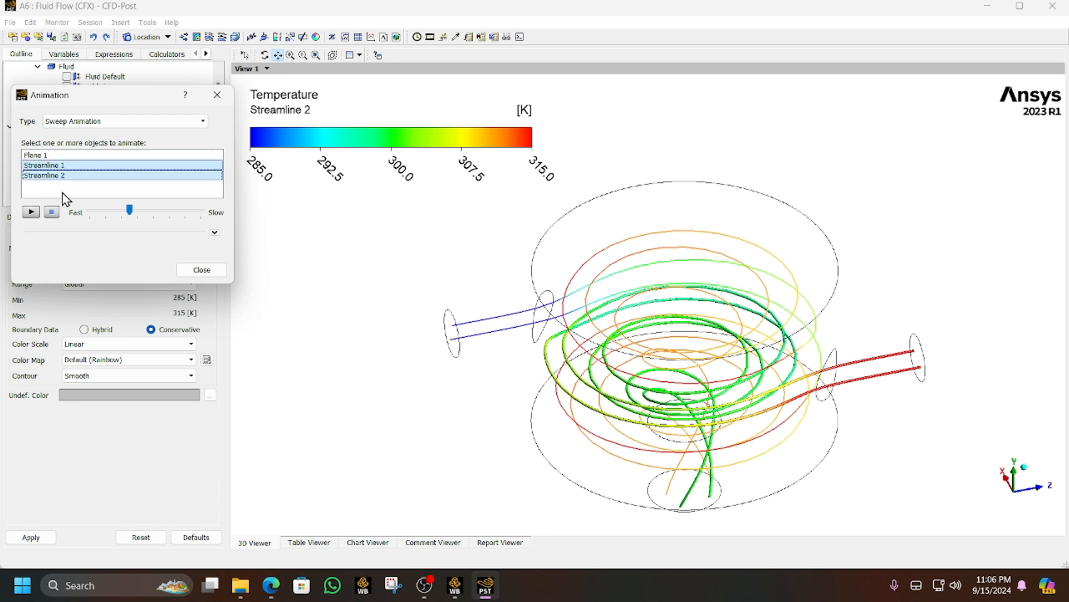
pyautogui.click(30, 212)
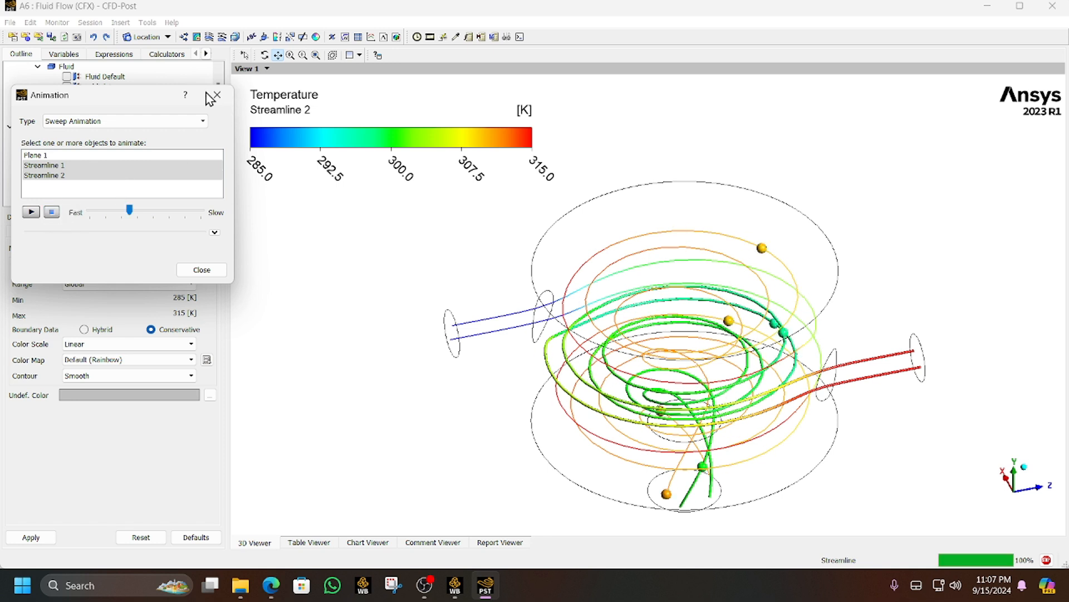
pyautogui.click(51, 211)
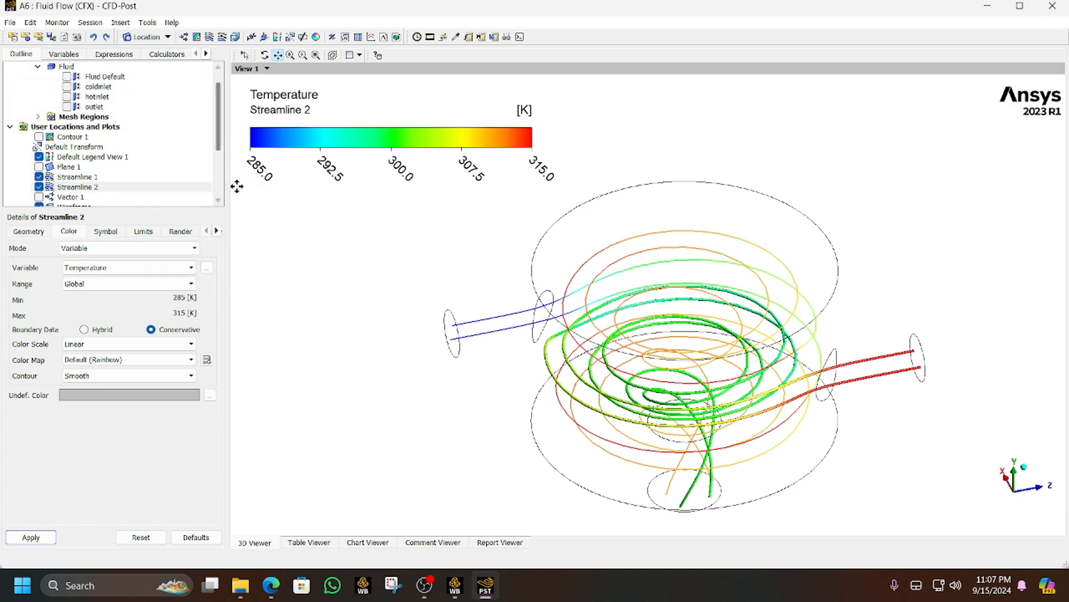
# Hide Streamline 1 and Streamline 2, leaving only the wireframe
pyautogui.click(39, 177)
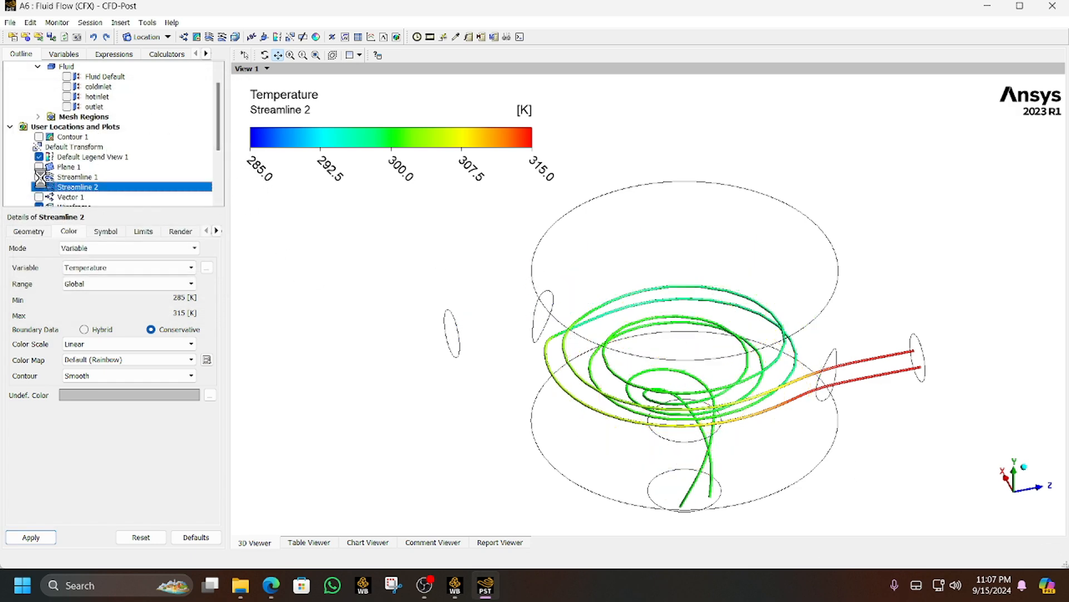
pyautogui.click(38, 187)
pyautogui.scroll(-2, 120, 160)
pyautogui.scroll(3, 119, 141)
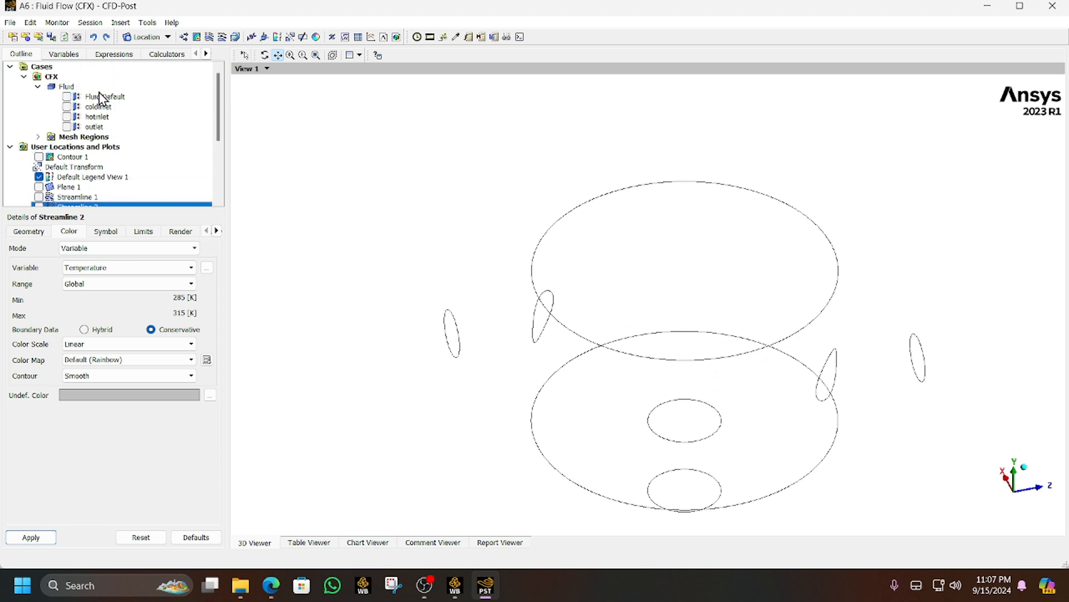
# Show the Fluid Default boundary and color it by the Temperature variable with a Local range
pyautogui.click(66, 96)
pyautogui.click(89, 97)
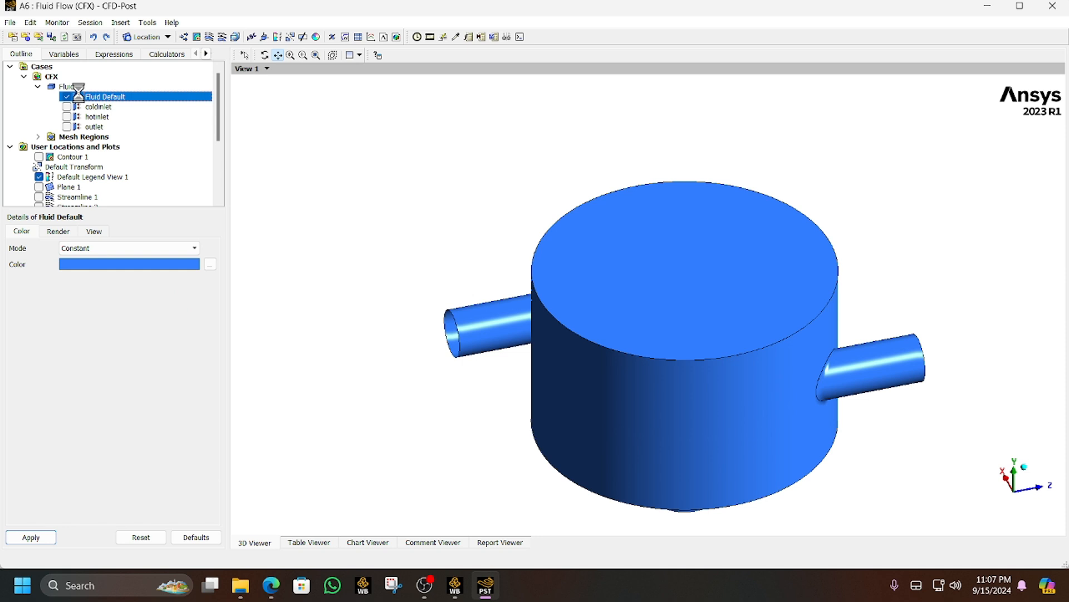
pyautogui.click(120, 248)
pyautogui.click(121, 270)
pyautogui.click(125, 268)
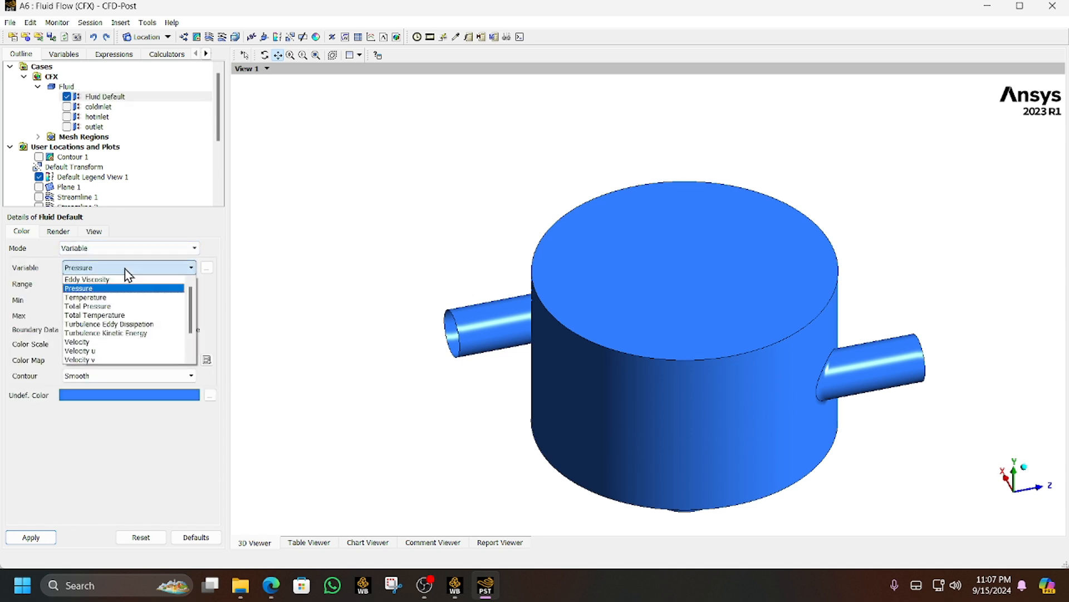
pyautogui.click(114, 297)
pyautogui.click(102, 284)
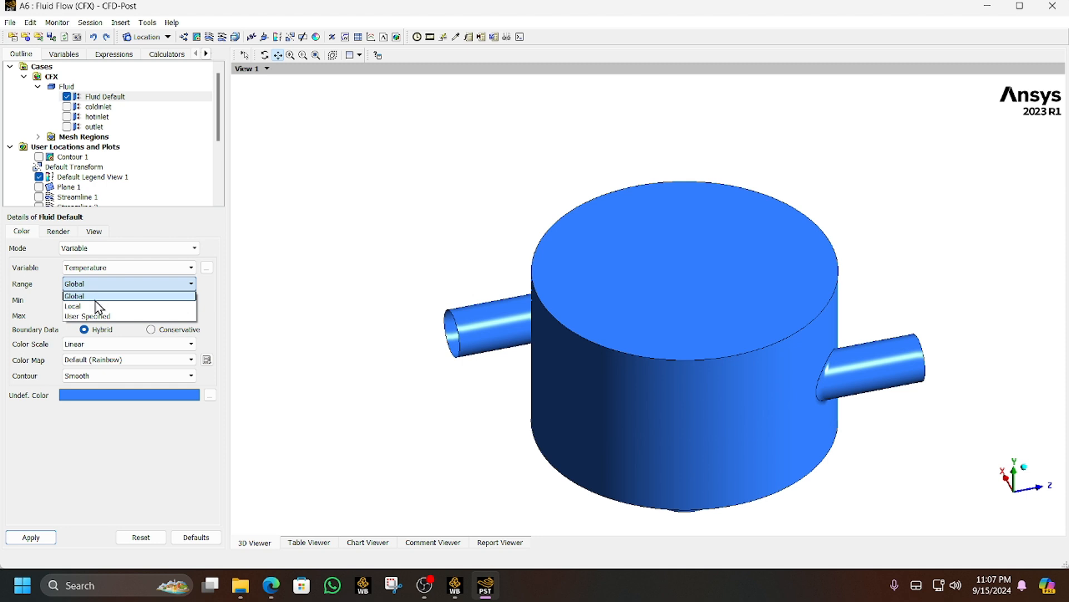
pyautogui.click(95, 306)
pyautogui.click(31, 537)
pyautogui.moveTo(504, 334)
pyautogui.mouseDown(button='middle')
pyautogui.moveTo(499, 301)
pyautogui.moveTo(484, 351)
pyautogui.moveTo(595, 388)
pyautogui.moveTo(490, 359)
pyautogui.moveTo(520, 222)
pyautogui.moveTo(519, 173)
pyautogui.moveTo(539, 301)
pyautogui.moveTo(566, 365)
pyautogui.moveTo(626, 361)
pyautogui.moveTo(544, 308)
pyautogui.moveTo(490, 323)
pyautogui.mouseUp(button='middle')
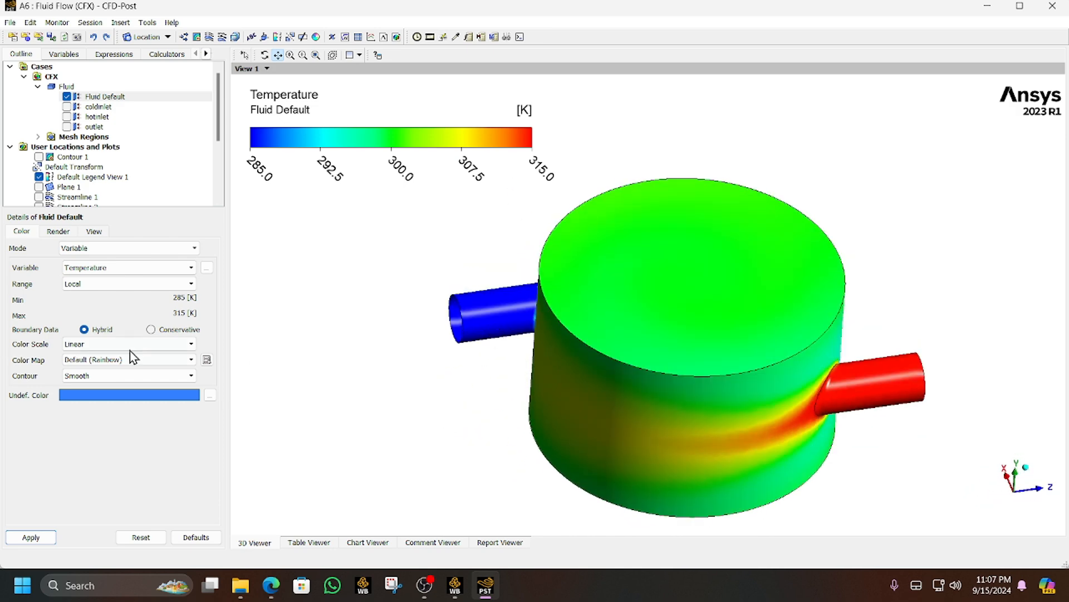
# Set the Fluid Default boundary's transparency to 0.469 and apply it
pyautogui.click(58, 230)
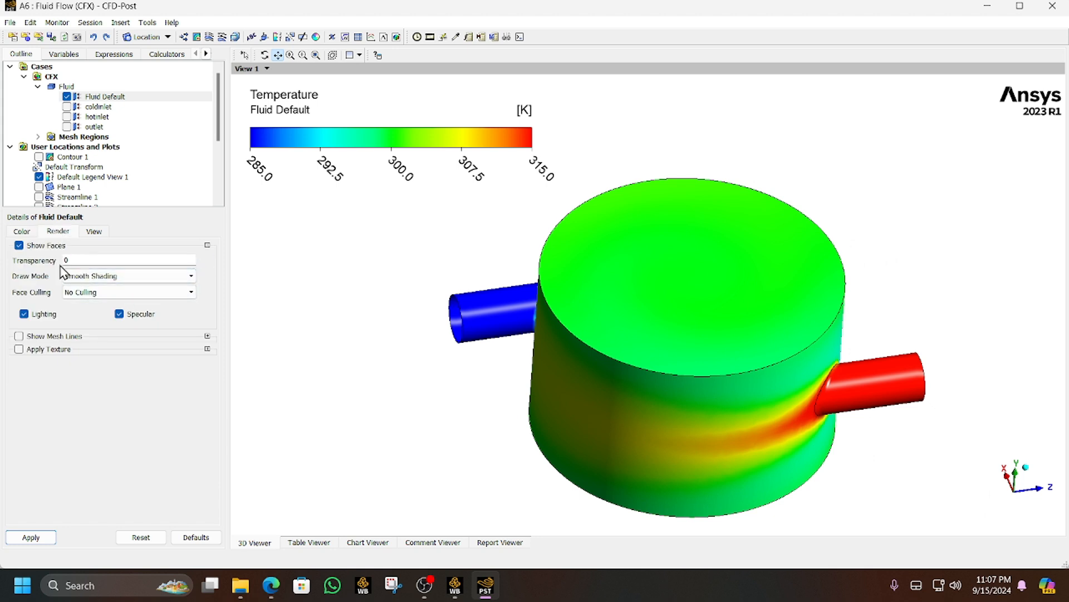
pyautogui.moveTo(67, 265); pyautogui.dragTo(126, 268)
pyautogui.click(37, 539)
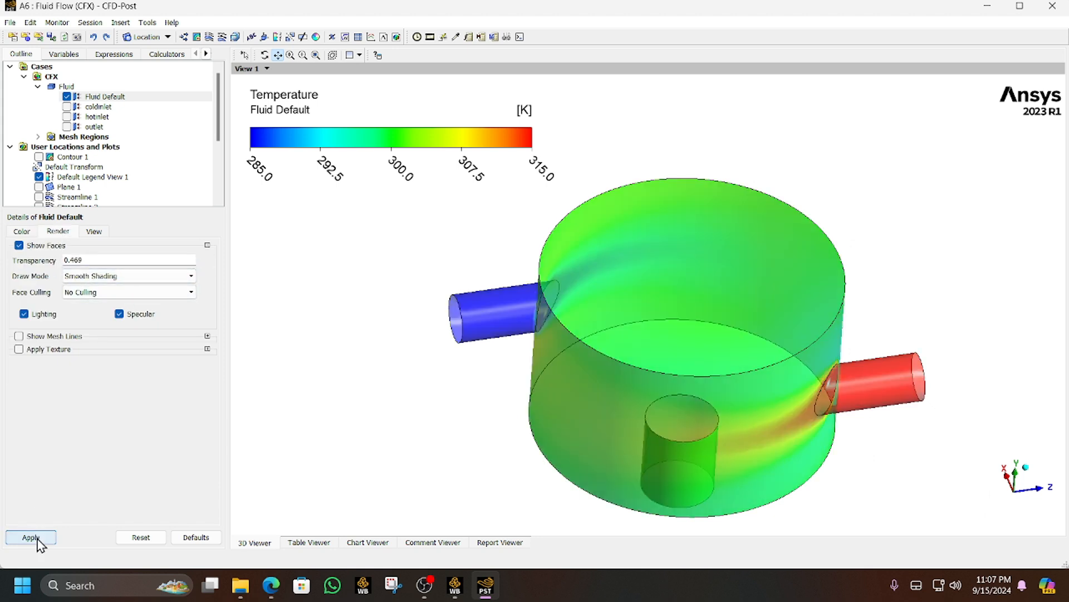
pyautogui.moveTo(446, 374); pyautogui.dragTo(477, 318, button='middle')
# Show Contour 1 together with the transparent Fluid Default boundary and inspect it from several angles
pyautogui.scroll(-2, 67, 186)
pyautogui.scroll(1, 61, 167)
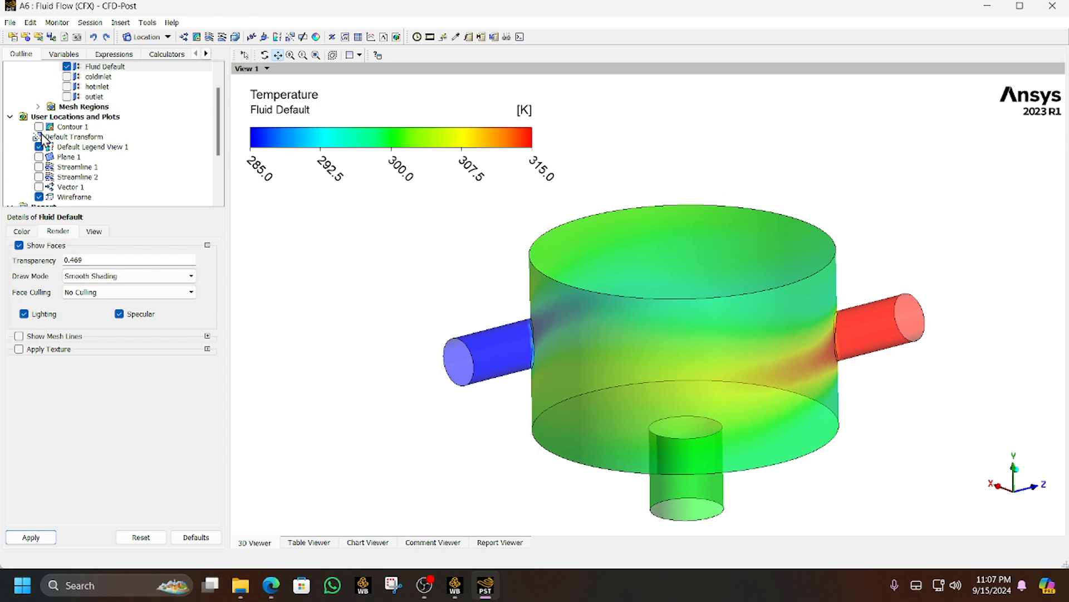
pyautogui.click(40, 127)
pyautogui.moveTo(392, 270)
pyautogui.mouseDown(button='middle')
pyautogui.moveTo(370, 339)
pyautogui.moveTo(403, 269)
pyautogui.moveTo(385, 310)
pyautogui.moveTo(398, 245)
pyautogui.moveTo(411, 272)
pyautogui.moveTo(392, 269)
pyautogui.moveTo(368, 320)
pyautogui.moveTo(388, 283)
pyautogui.mouseUp(button='middle')
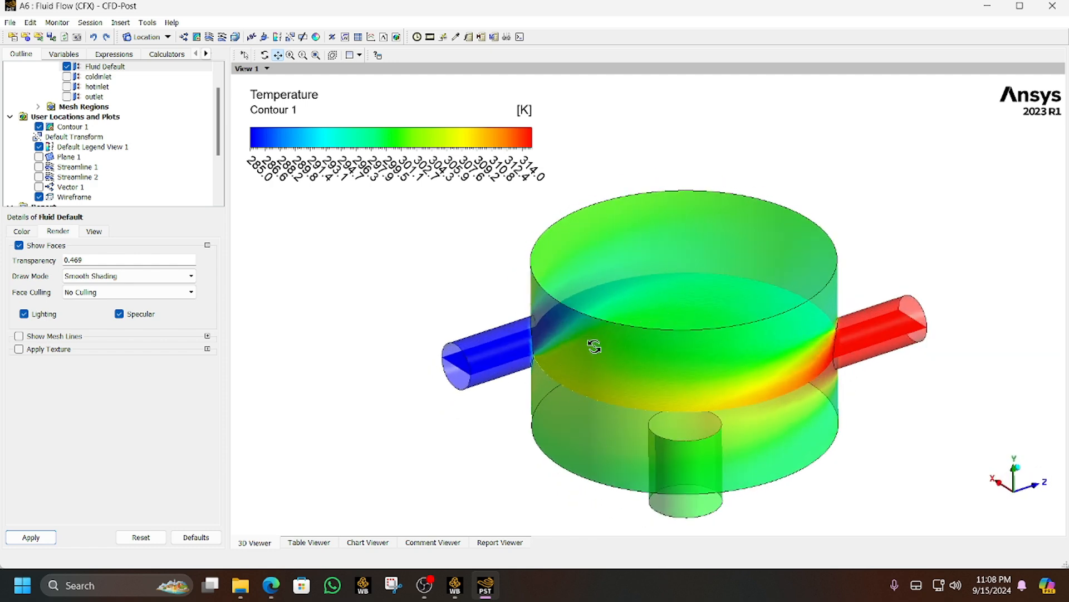
pyautogui.moveTo(592, 342); pyautogui.dragTo(580, 362, button='middle')
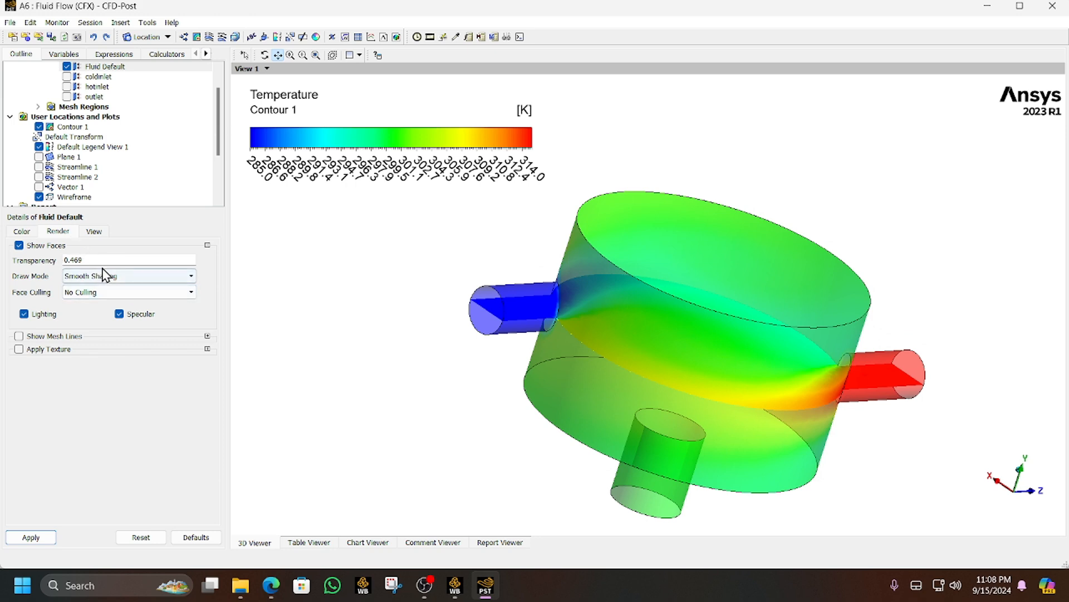
# Raise the Fluid Default boundary's transparency to 0.724 and apply it
pyautogui.moveTo(127, 266); pyautogui.dragTo(158, 268)
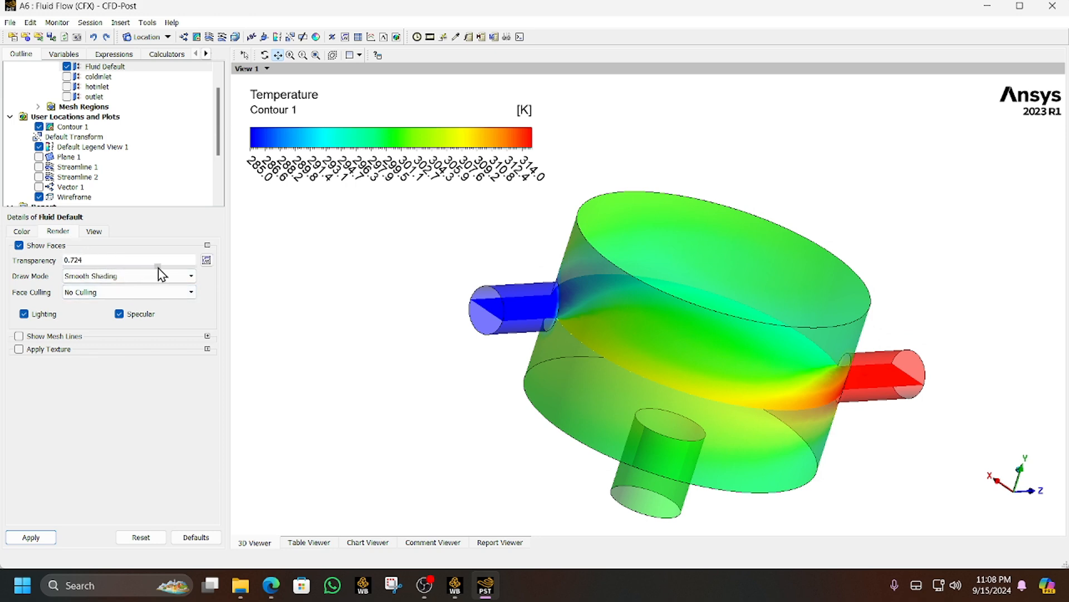
pyautogui.click(41, 537)
pyautogui.moveTo(445, 261); pyautogui.dragTo(468, 301, button='middle')
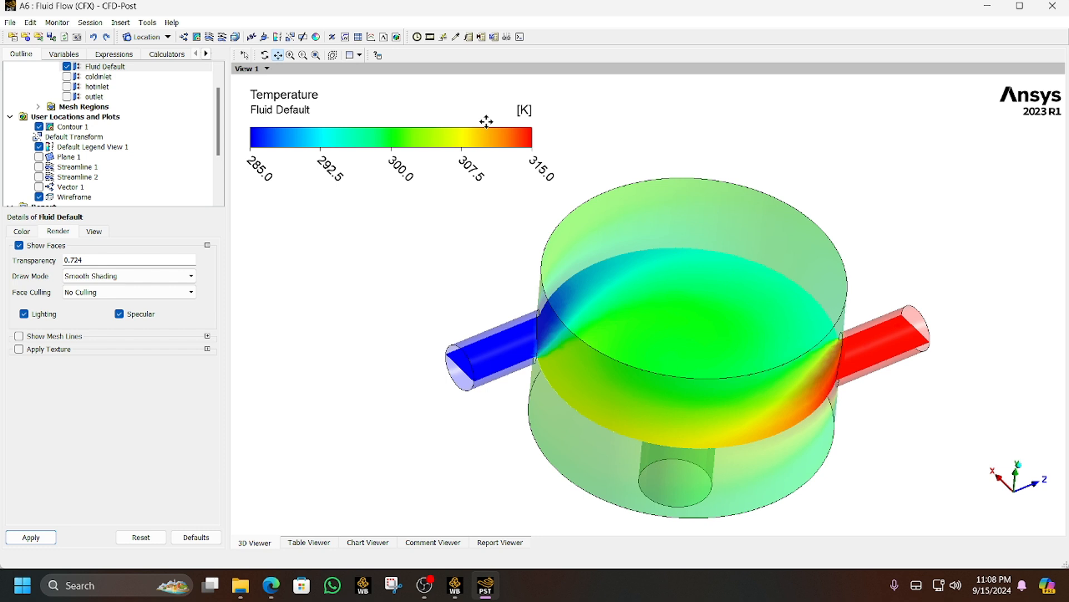
# Calculate the massFlowAve of Temperature at the outlet with the Function Calculator
pyautogui.click(469, 37)
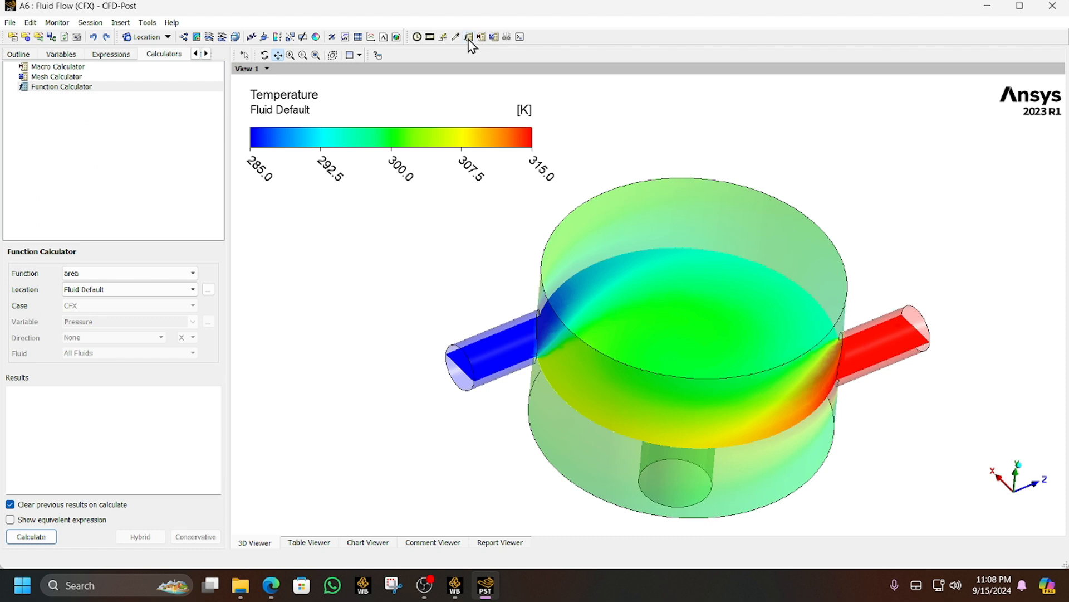
pyautogui.click(156, 278)
pyautogui.scroll(-2, 143, 309)
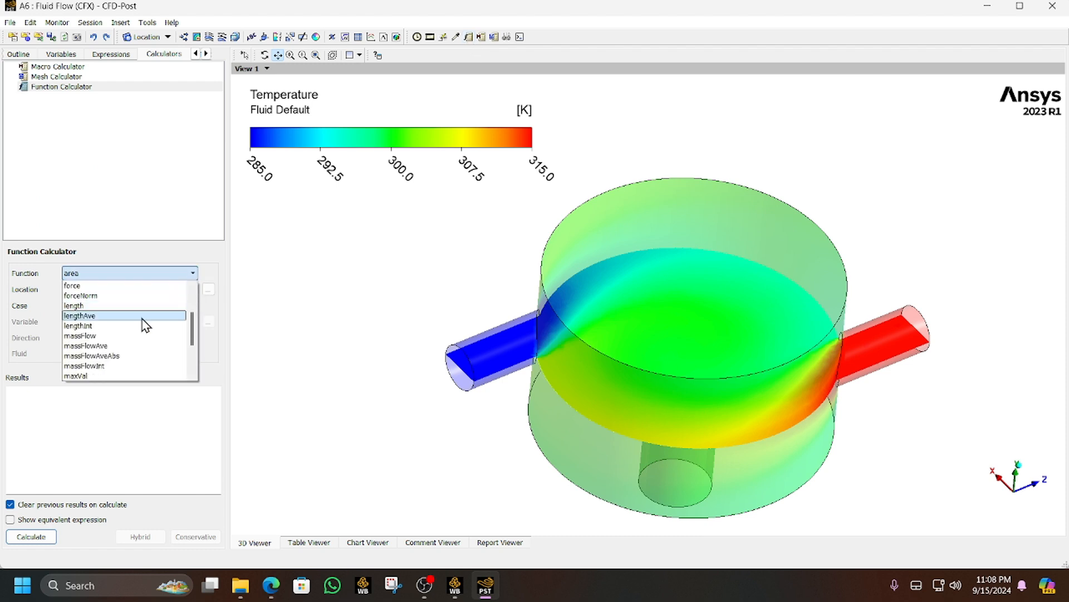
pyautogui.click(139, 345)
pyautogui.click(189, 292)
pyautogui.click(188, 293)
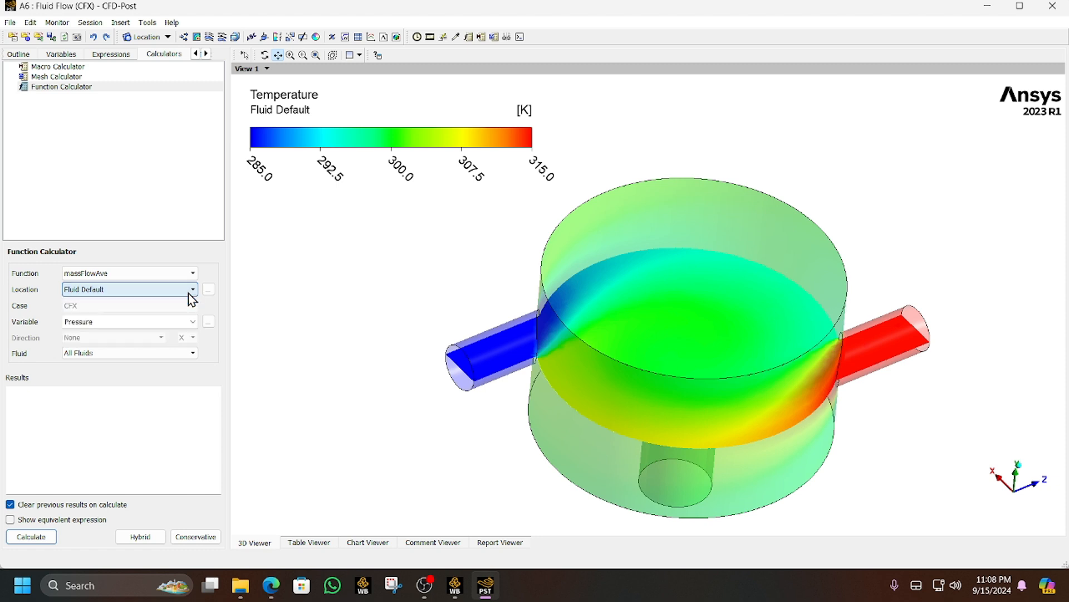
pyautogui.click(119, 284)
pyautogui.click(96, 339)
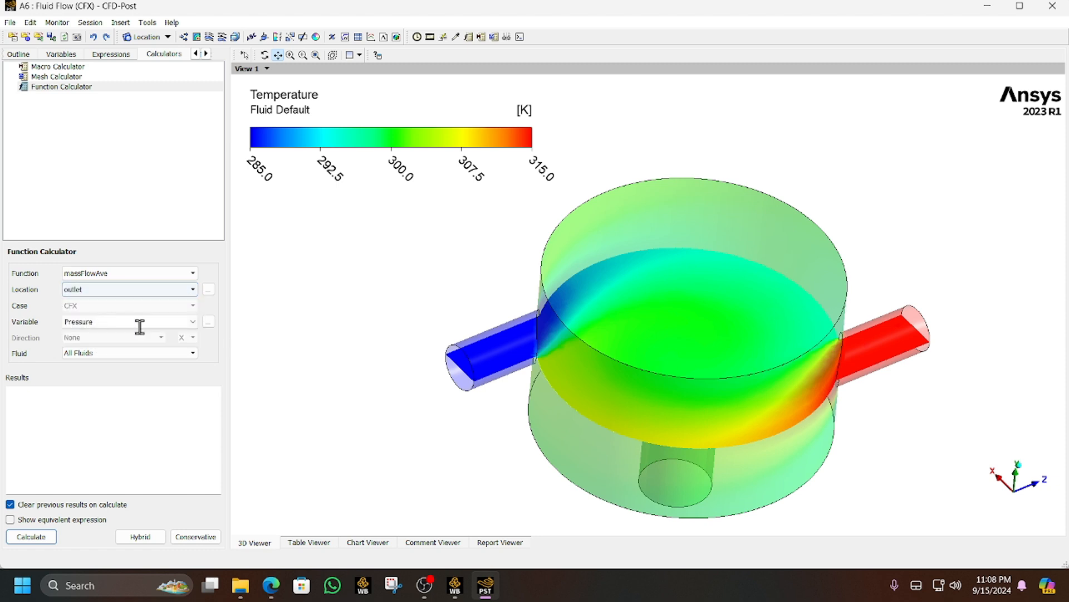
pyautogui.click(193, 323)
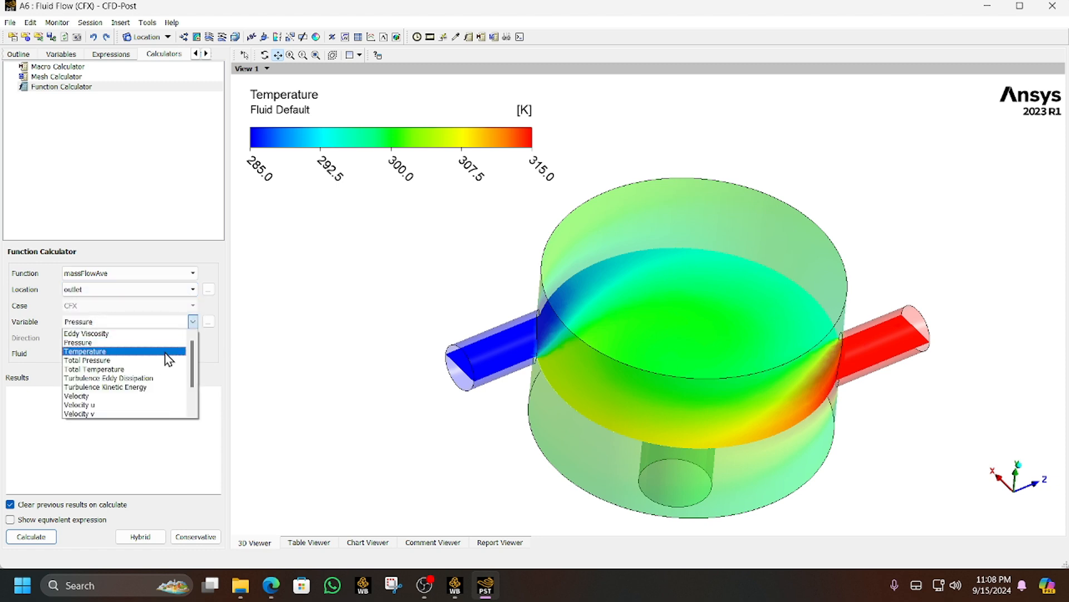
pyautogui.click(164, 352)
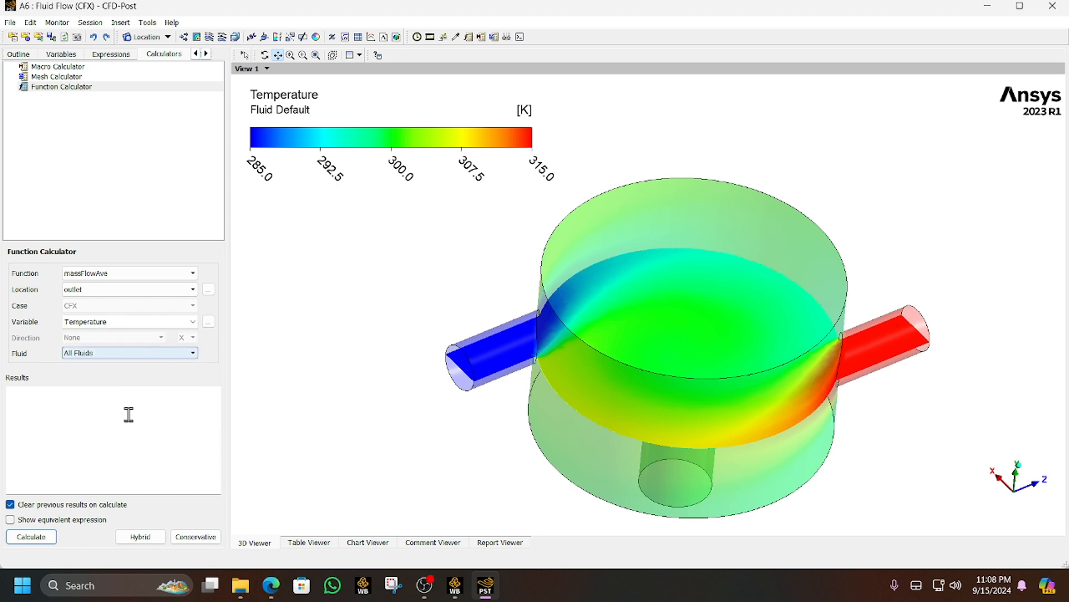
pyautogui.click(46, 535)
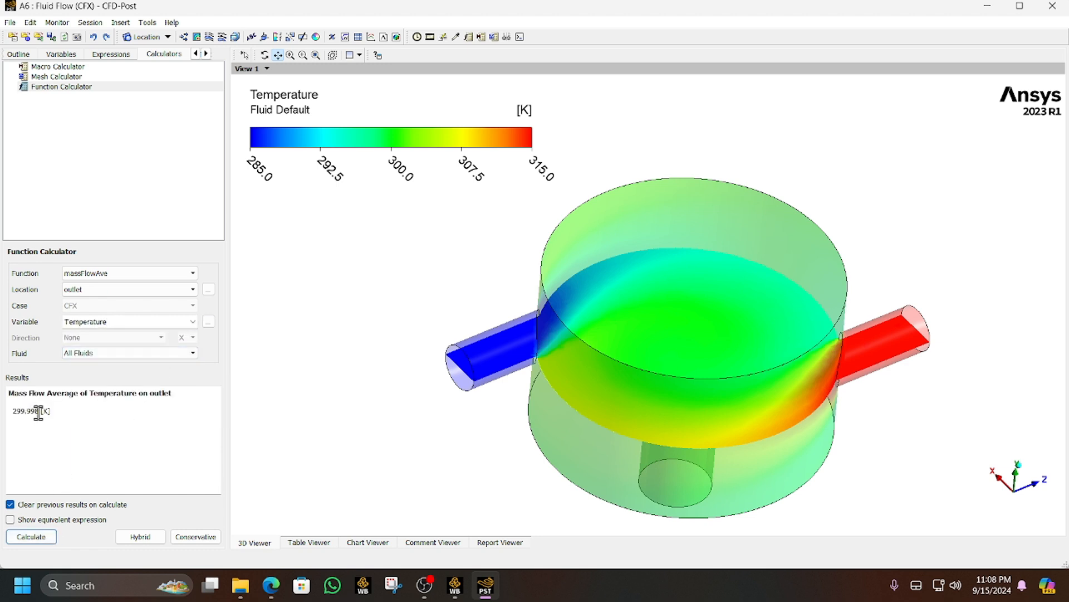
pyautogui.moveTo(38, 412); pyautogui.dragTo(10, 410)
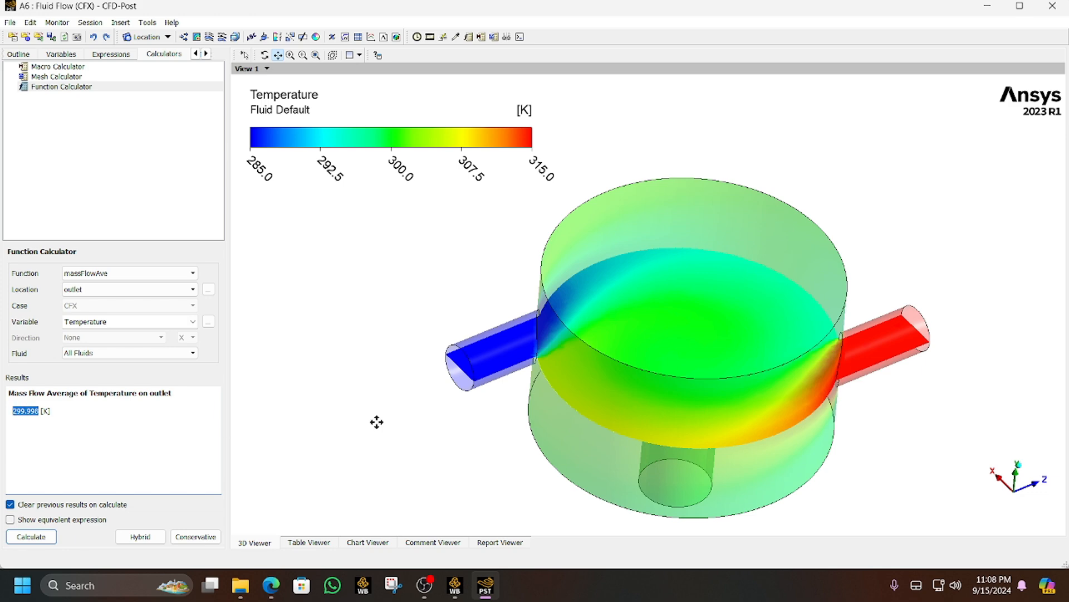
# Create a new expression named differenceintemp
pyautogui.moveTo(376, 422); pyautogui.dragTo(593, 447, button='middle')
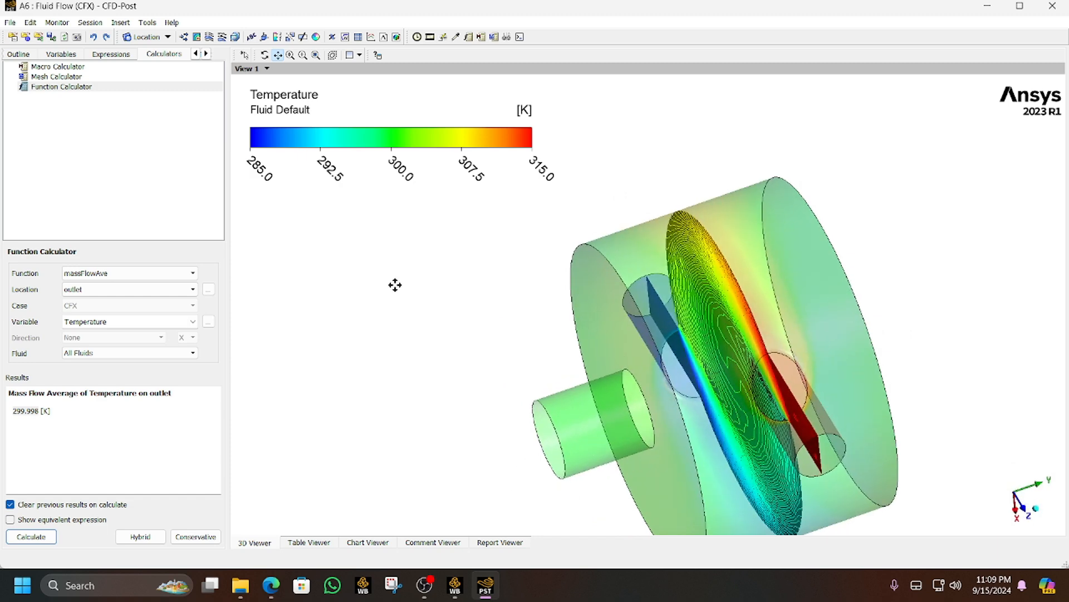
pyautogui.click(10, 55)
pyautogui.moveTo(350, 312); pyautogui.dragTo(546, 214, button='middle')
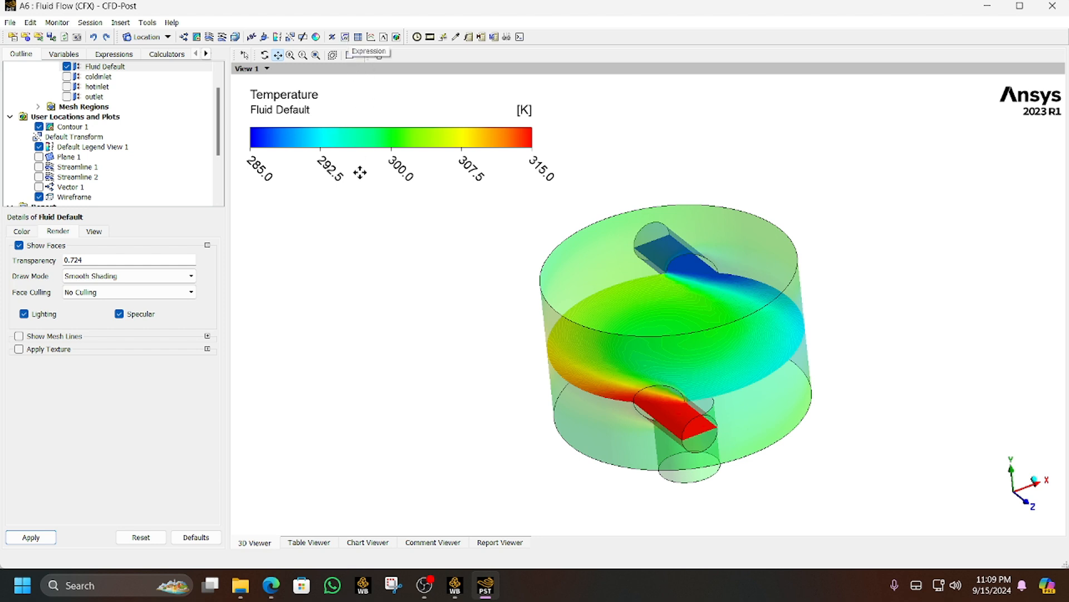
pyautogui.click(345, 38)
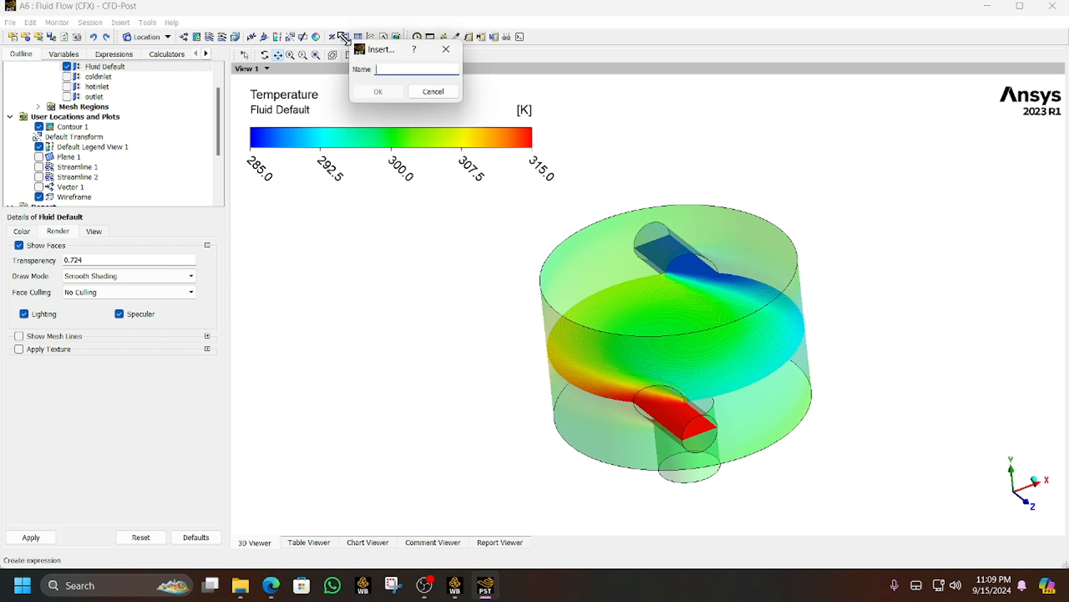
pyautogui.write('difference')
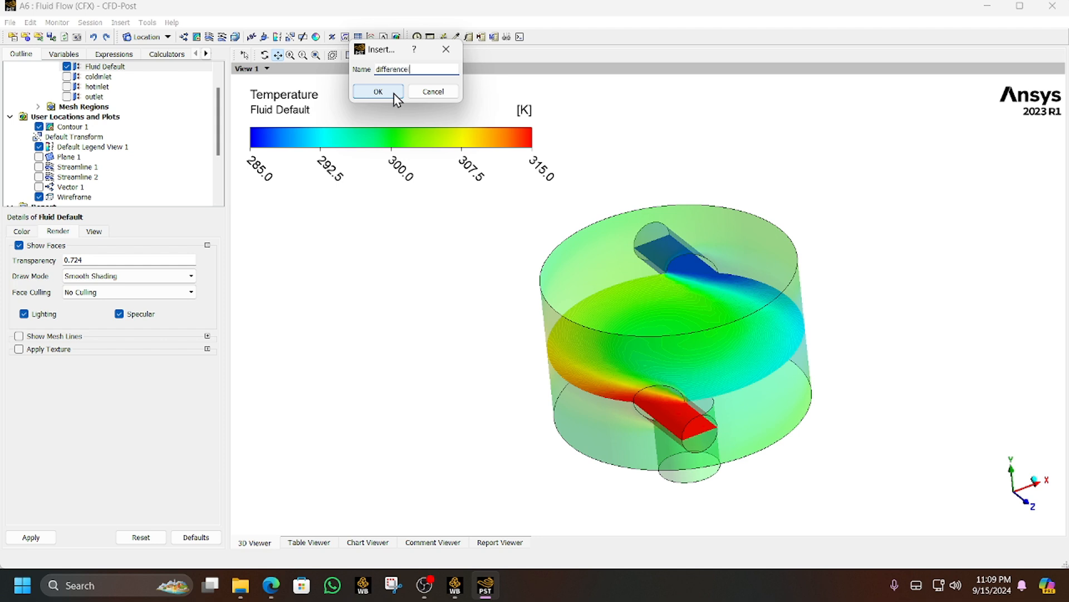
pyautogui.write('intemp')
pyautogui.click(394, 93)
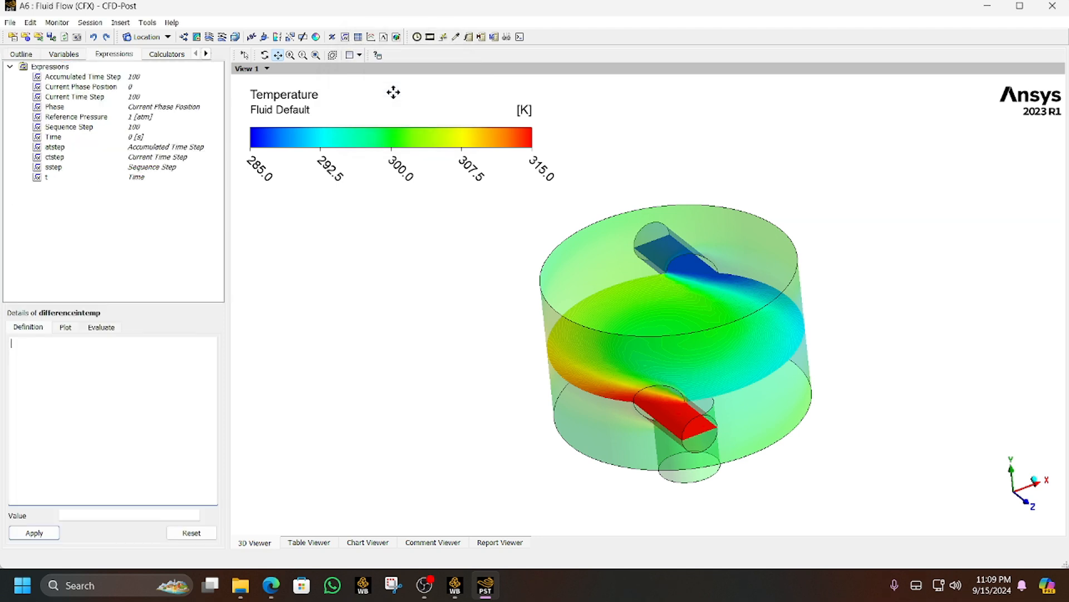
pyautogui.rightClick(98, 373)
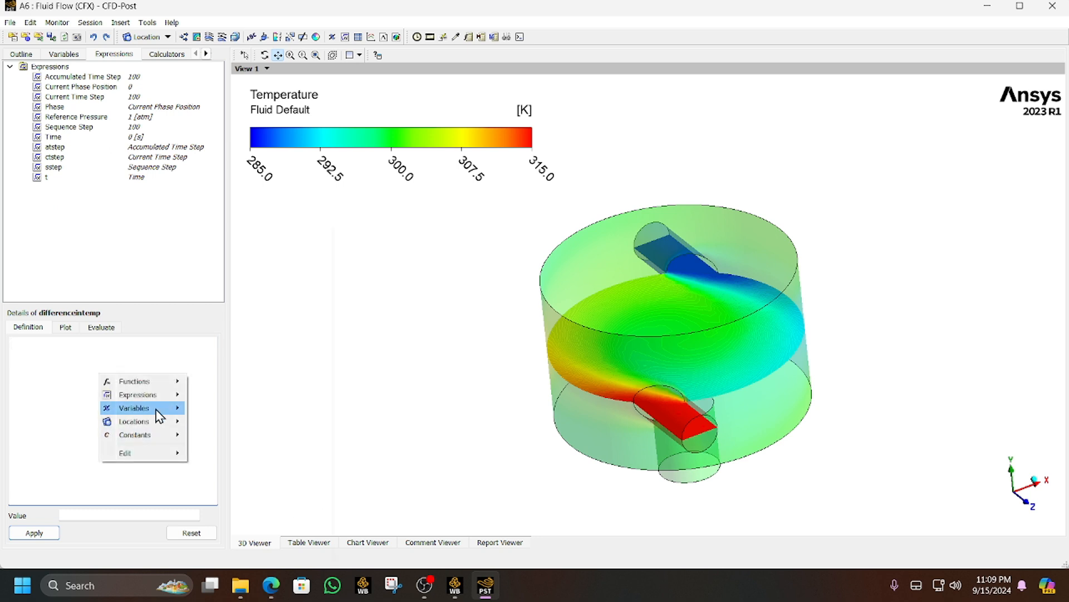
pyautogui.moveTo(161, 415)
pyautogui.moveTo(163, 383)
pyautogui.moveTo(224, 391)
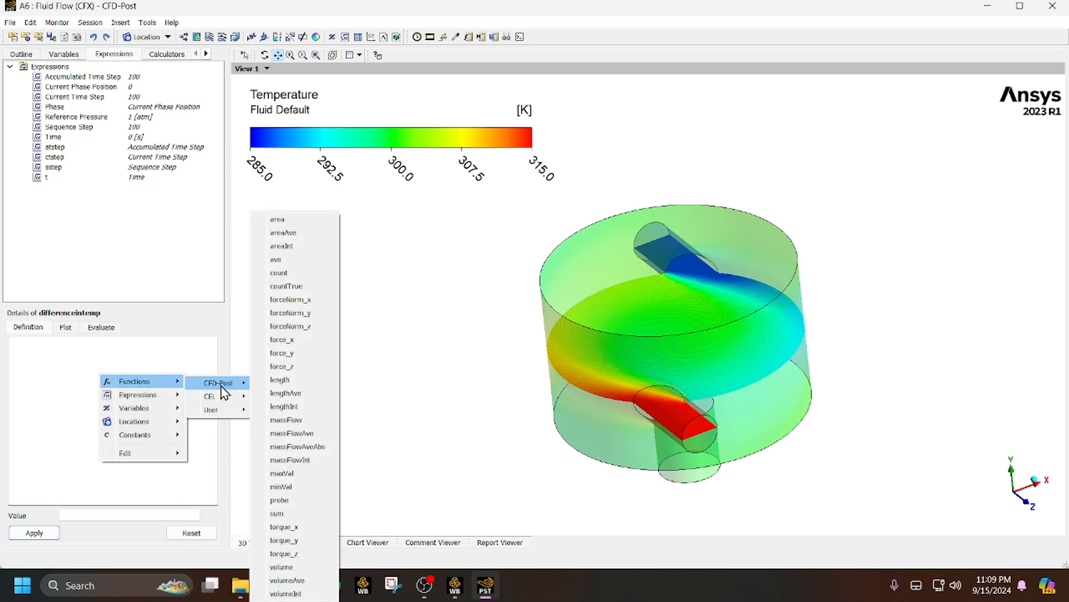
pyautogui.click(301, 434)
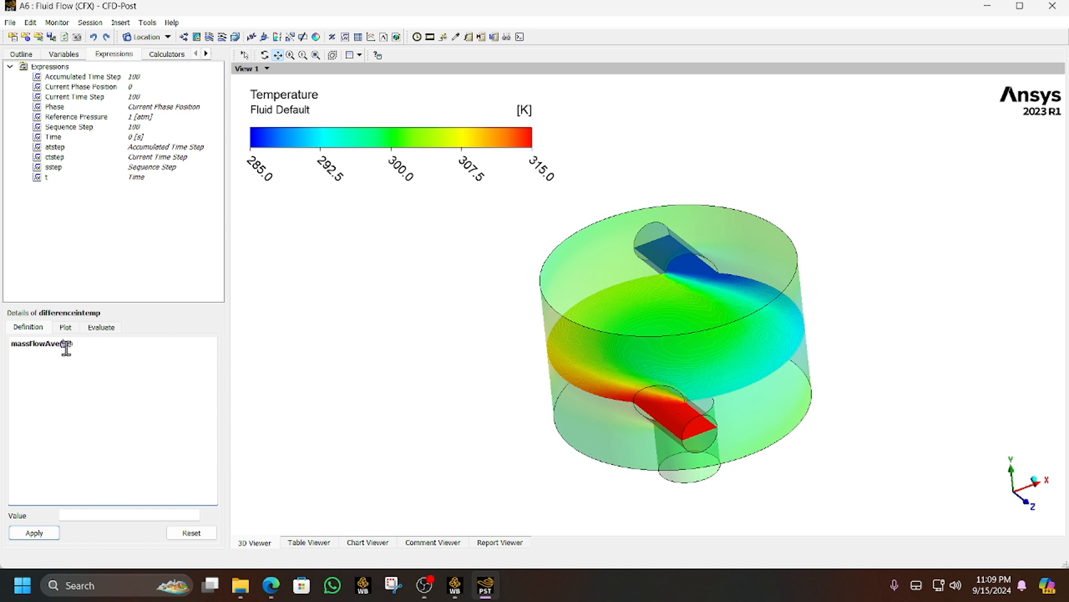
pyautogui.moveTo(76, 345); pyautogui.dragTo(5, 351)
pyautogui.press('BackSpace')
# Start the differenceintemp definition with the CFD-Post massFlowAve function and insert Temperature as its argument
pyautogui.rightClick(28, 348)
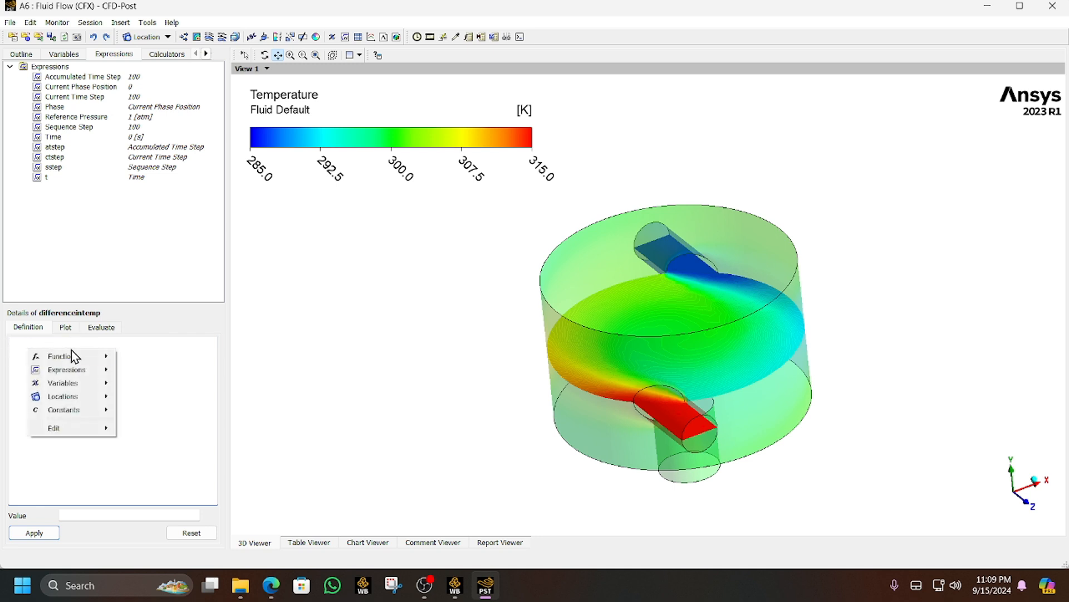
pyautogui.moveTo(72, 354)
pyautogui.moveTo(133, 363)
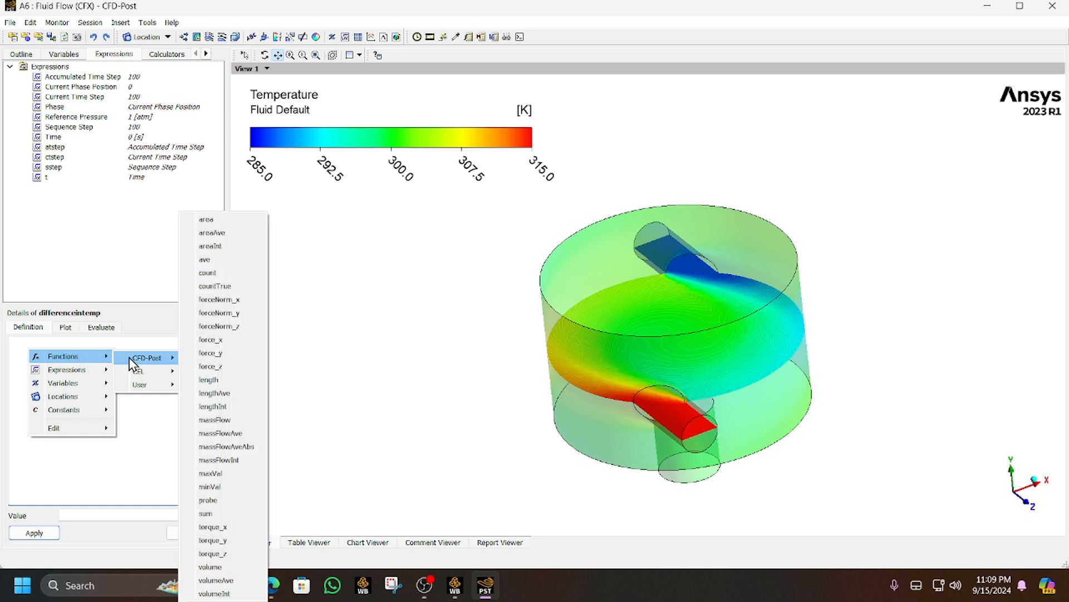
pyautogui.click(228, 435)
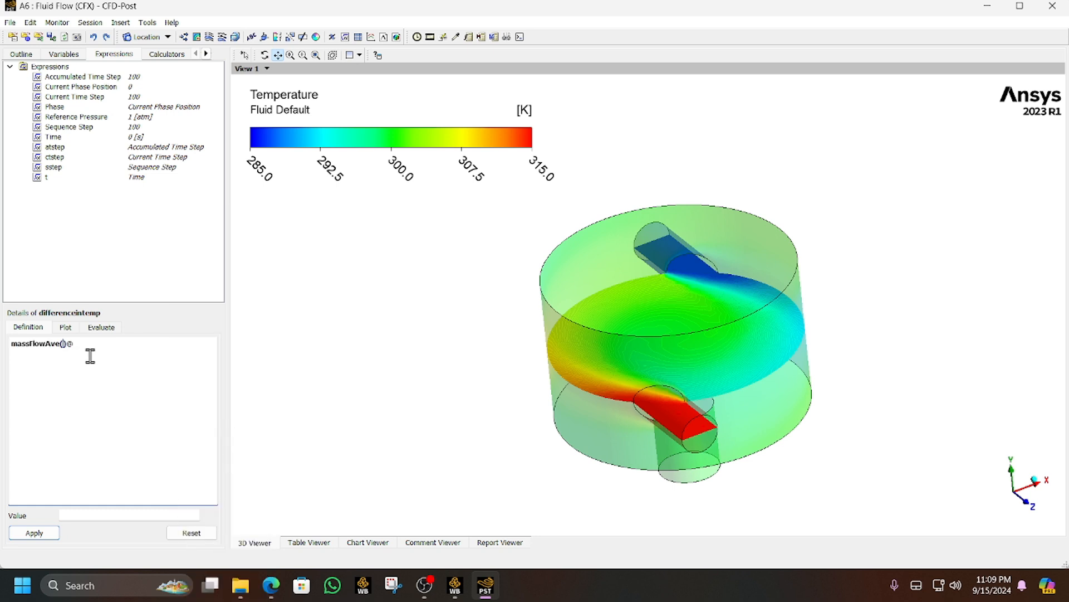
pyautogui.rightClick(63, 344)
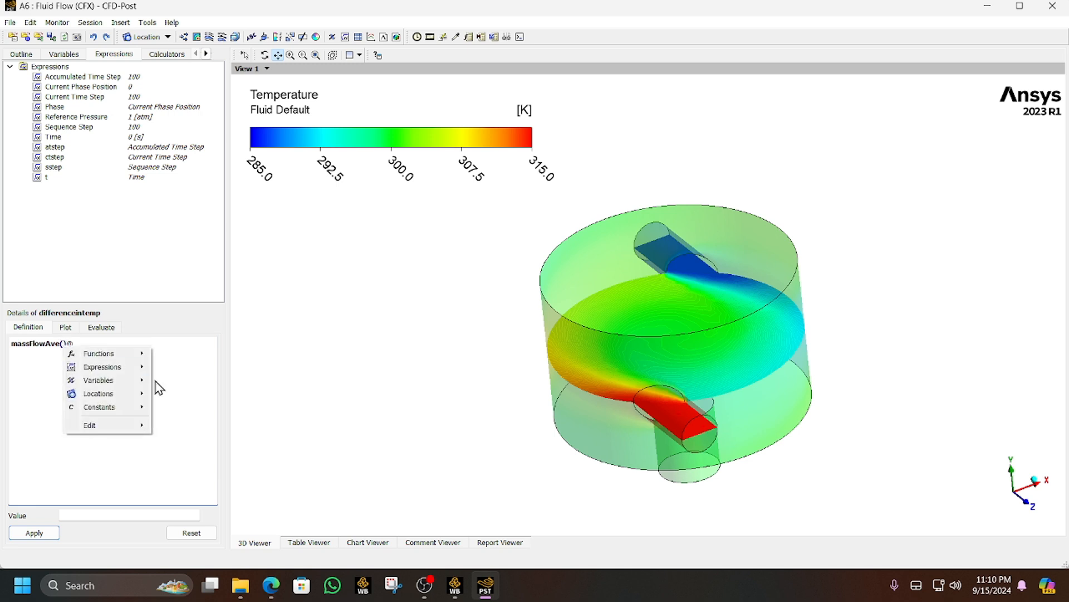
pyautogui.moveTo(140, 387)
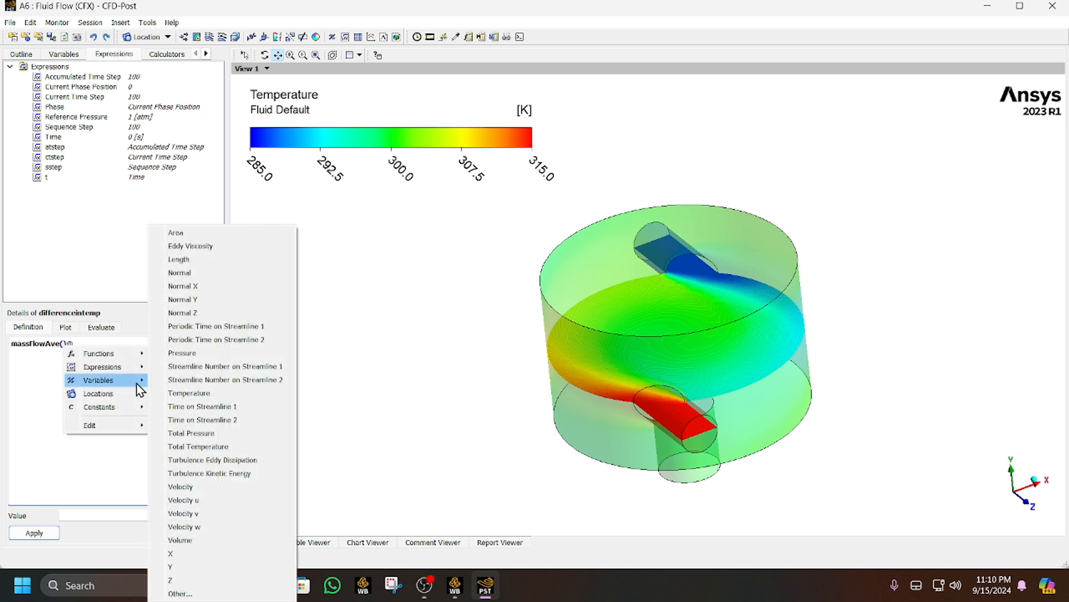
pyautogui.click(189, 392)
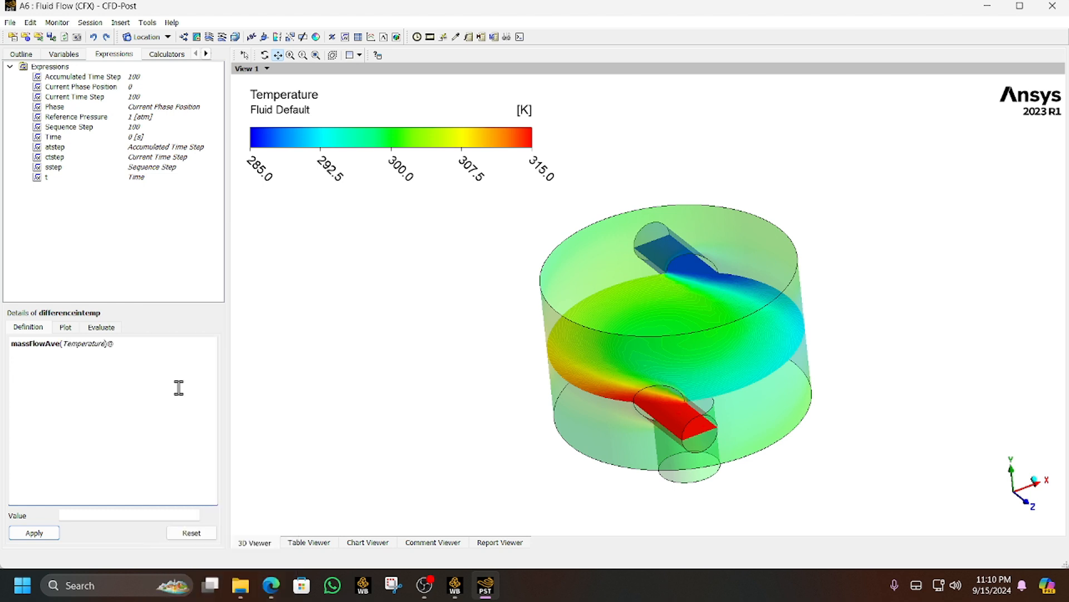
# Set outlet as the location of the massFlowAve term in the differenceintemp definition
pyautogui.rightClick(117, 345)
pyautogui.moveTo(128, 357)
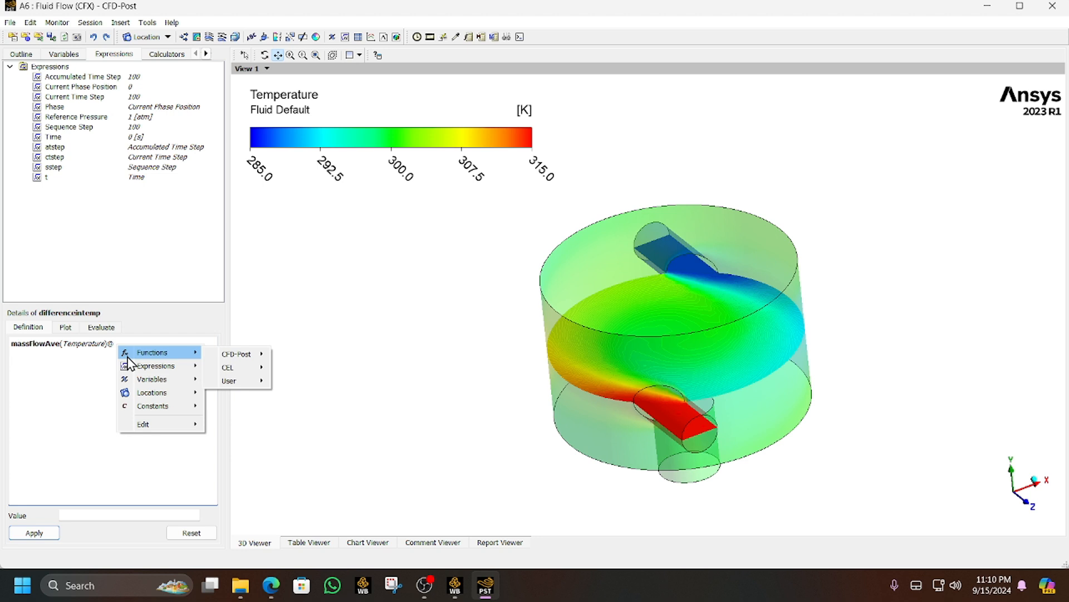
pyautogui.moveTo(155, 394)
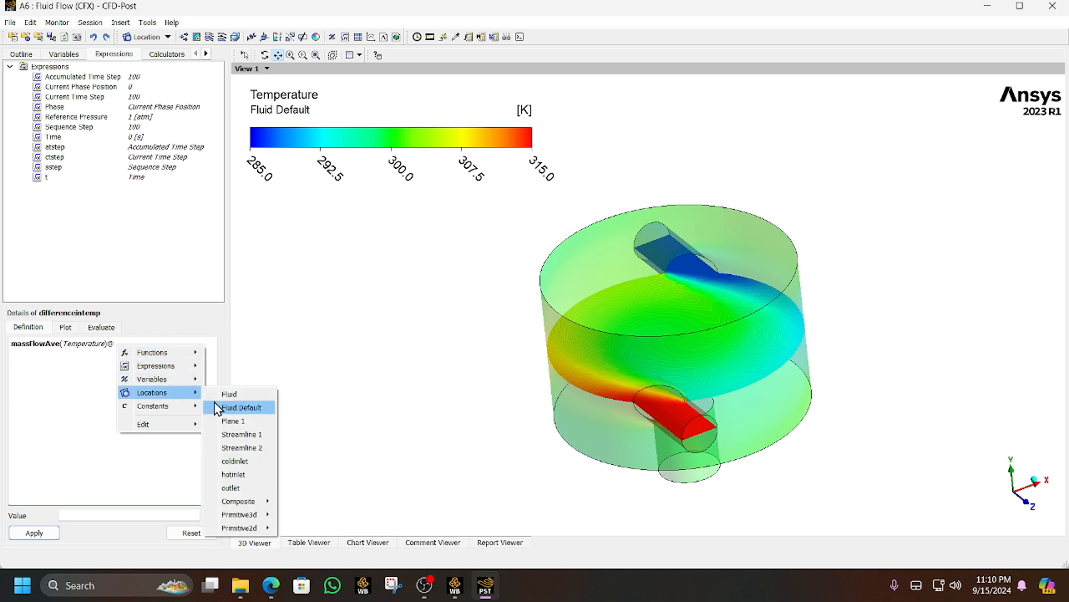
pyautogui.click(239, 488)
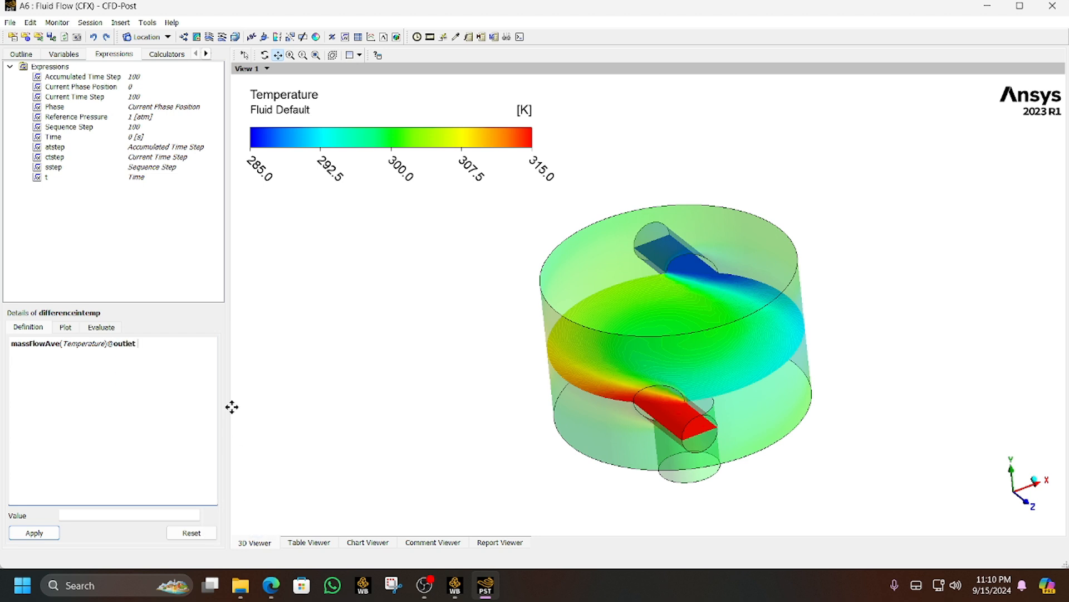
pyautogui.doubleClick(60, 345)
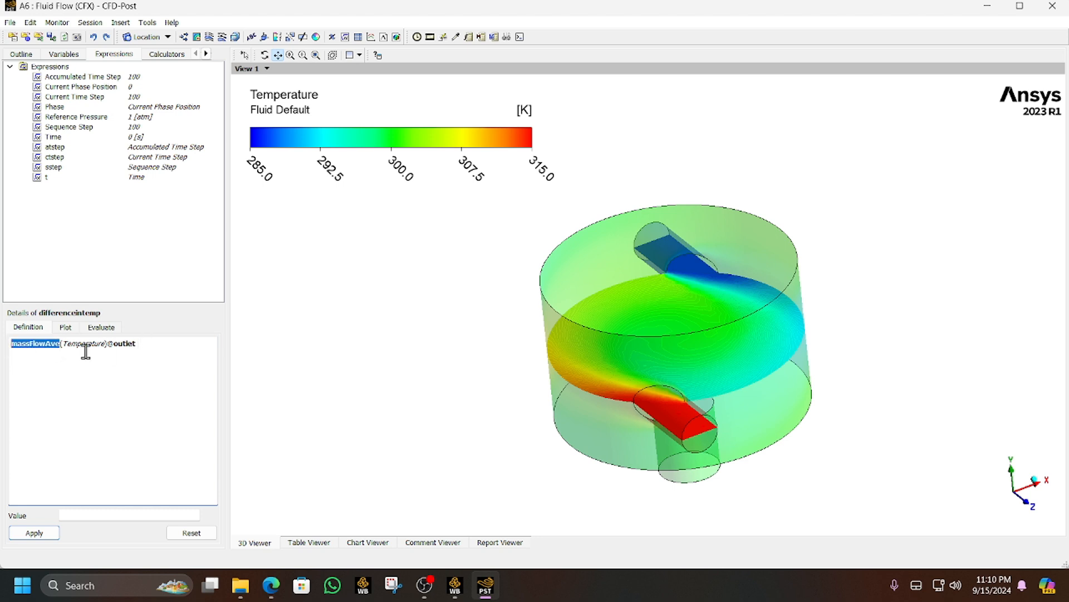
pyautogui.press('BackSpace')
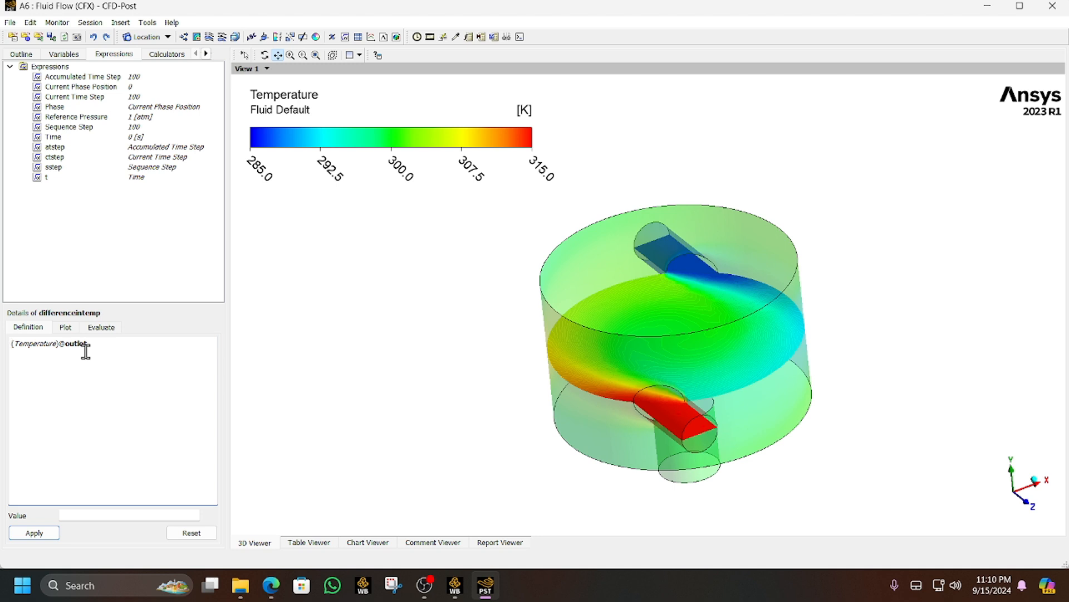
pyautogui.rightClick(85, 350)
pyautogui.moveTo(87, 352)
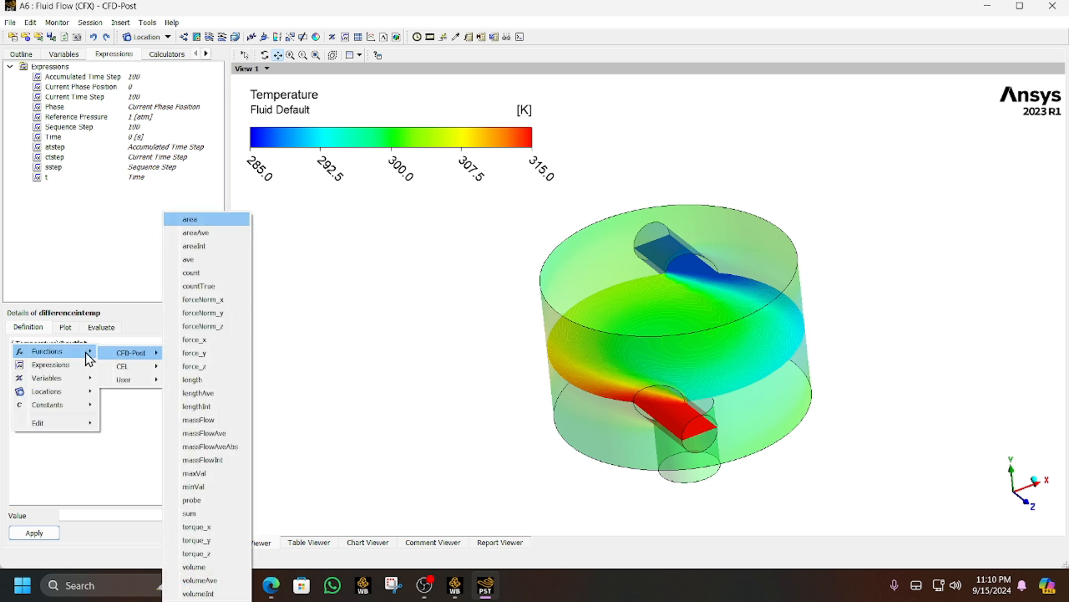
pyautogui.press('Down')
pyautogui.press('Down')
pyautogui.press('Down')
pyautogui.press('Down')
pyautogui.press('Down')
pyautogui.press('Down')
pyautogui.press('Down')
pyautogui.press('Down')
pyautogui.press('Down')
pyautogui.press('Down')
pyautogui.press('Down')
pyautogui.press('Down')
pyautogui.press('Down')
pyautogui.press('Down')
pyautogui.press('Down')
pyautogui.press('Down')
pyautogui.press('Down')
pyautogui.press('Down')
pyautogui.press('Down')
pyautogui.press('Return')
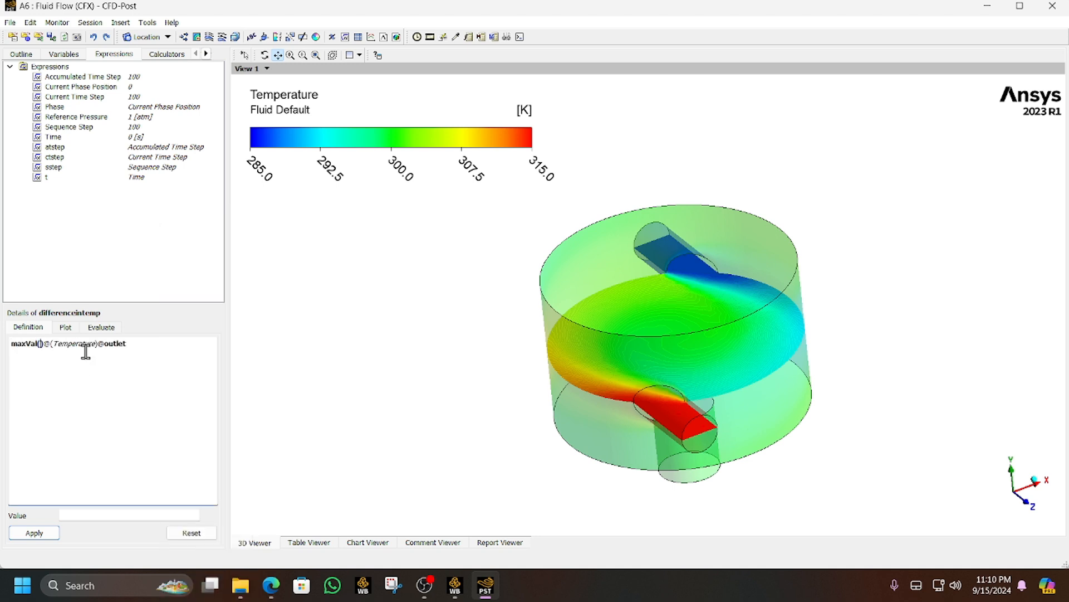
pyautogui.click(39, 343)
pyautogui.press('Delete')
pyautogui.press('Delete')
pyautogui.press('Delete')
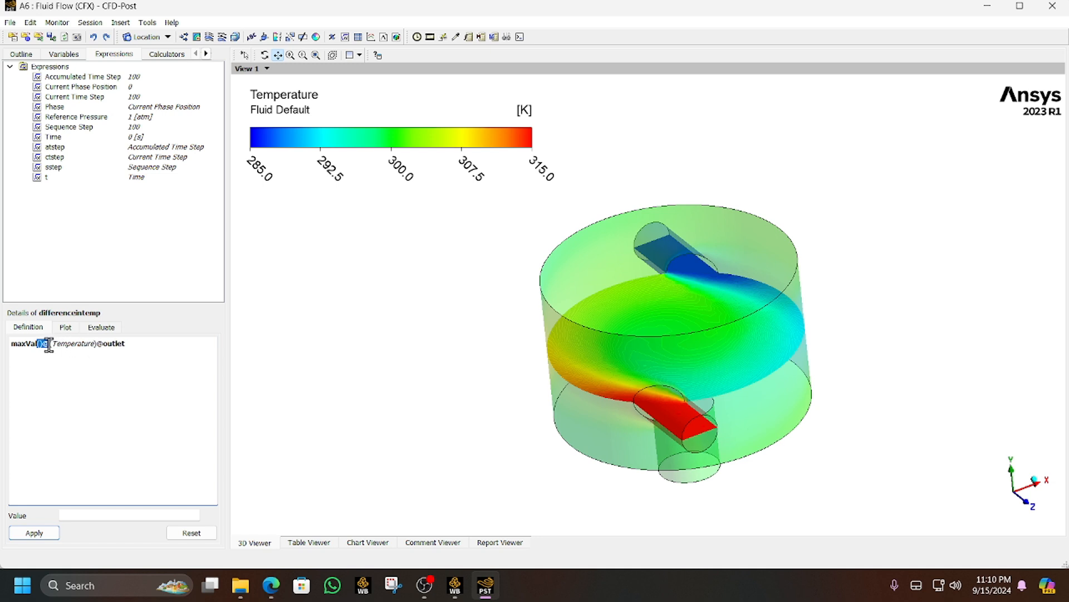
pyautogui.rightClick(127, 347)
pyautogui.moveTo(129, 352)
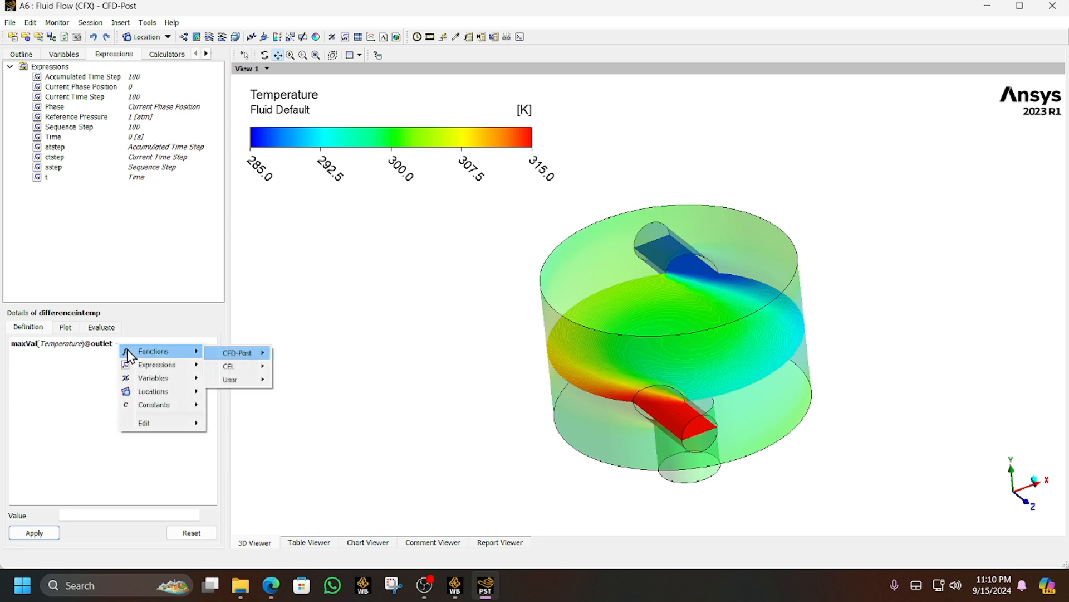
pyautogui.press('Down')
pyautogui.press('Down')
pyautogui.press('Down')
pyautogui.press('Down')
pyautogui.press('Down')
pyautogui.press('Down')
pyautogui.press('Down')
pyautogui.press('Down')
pyautogui.press('Down')
pyautogui.press('Down')
pyautogui.press('Down')
pyautogui.press('Down')
pyautogui.press('Down')
pyautogui.press('Down')
pyautogui.press('Down')
pyautogui.press('Down')
pyautogui.press('Down')
pyautogui.press('Down')
pyautogui.press('Down')
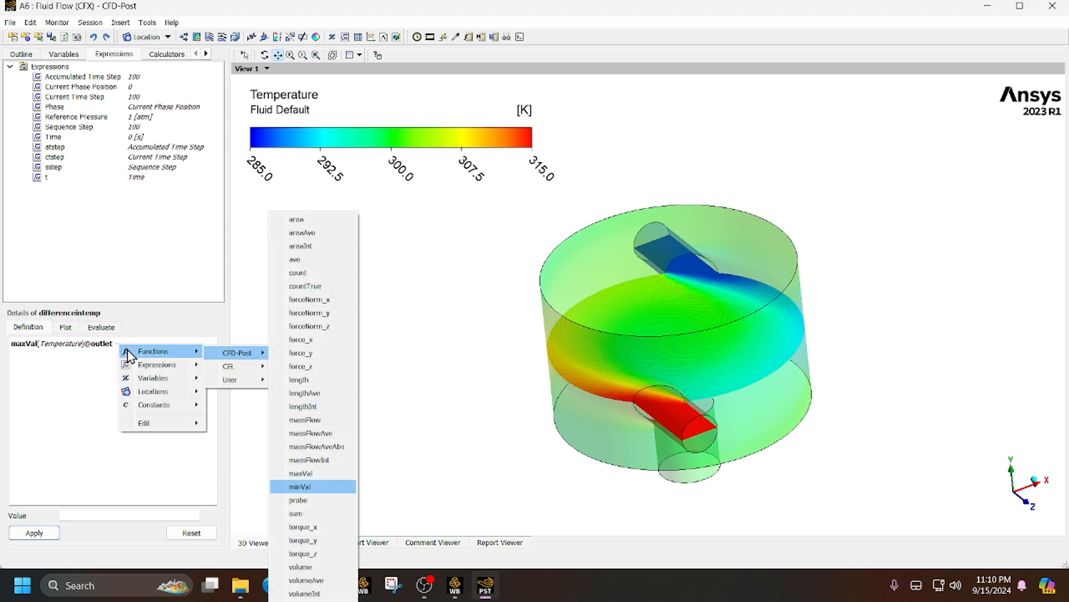
pyautogui.press('Return')
# Insert the Temperature variable as the argument of minVal
pyautogui.rightClick(128, 349)
pyautogui.press('Down')
pyautogui.press('Down')
pyautogui.press('Down')
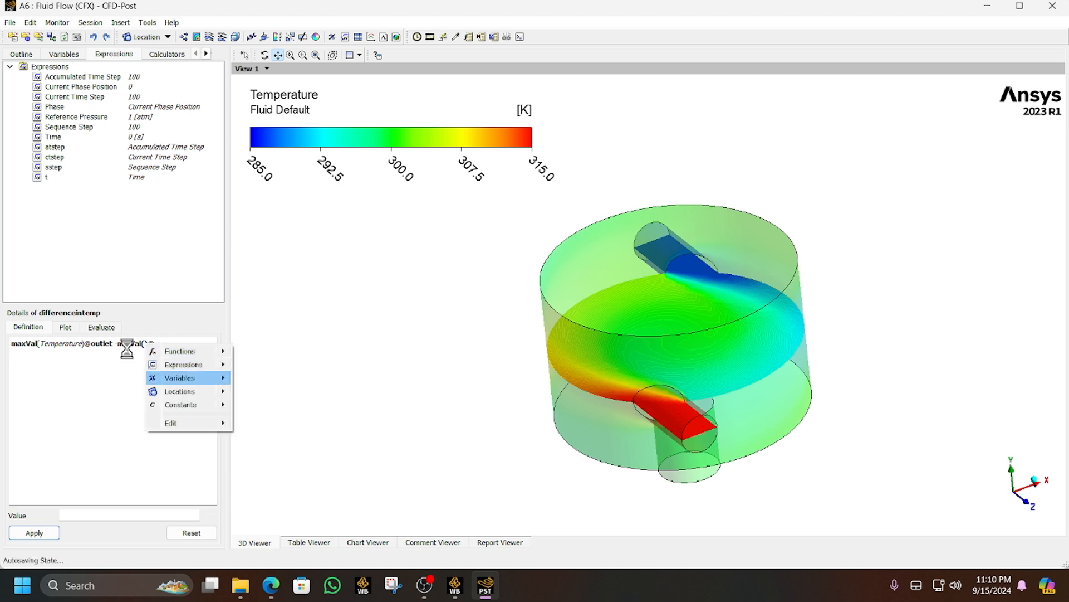
pyautogui.press('Right')
pyautogui.press('Down')
pyautogui.press('Down')
pyautogui.press('Down')
pyautogui.press('Down')
pyautogui.press('Down')
pyautogui.press('Down')
pyautogui.press('Down')
pyautogui.press('Down')
pyautogui.press('Down')
pyautogui.press('Down')
pyautogui.press('Down')
pyautogui.press('Down')
pyautogui.press('Down')
pyautogui.press('Return')
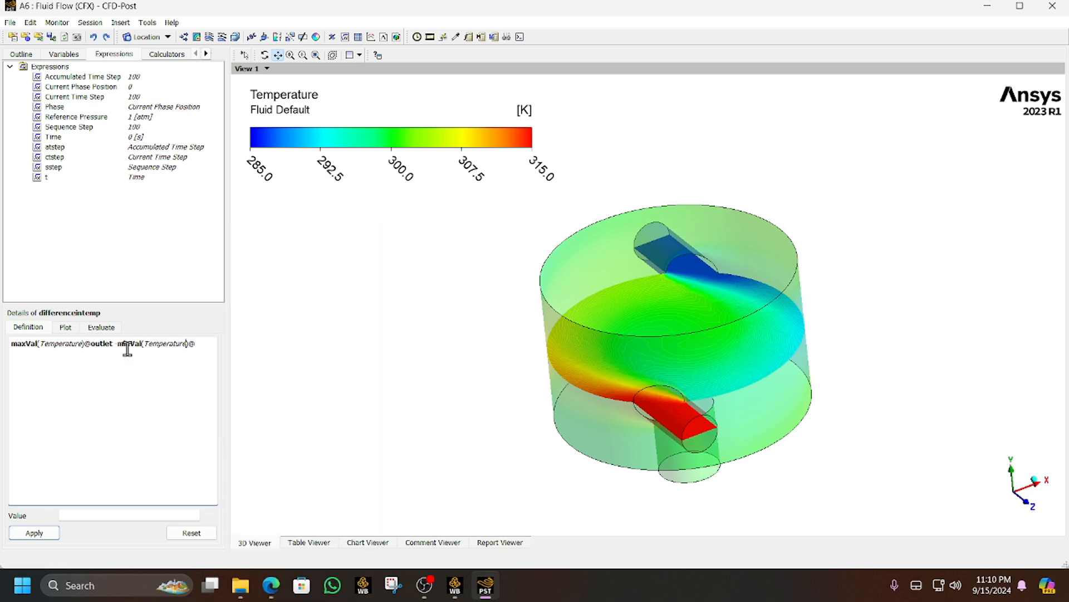
# Set outlet as the minVal location, apply the differenceintemp expression and check its evaluated value
pyautogui.rightClick(127, 348)
pyautogui.press('Down')
pyautogui.press('Down')
pyautogui.press('Down')
pyautogui.press('Down')
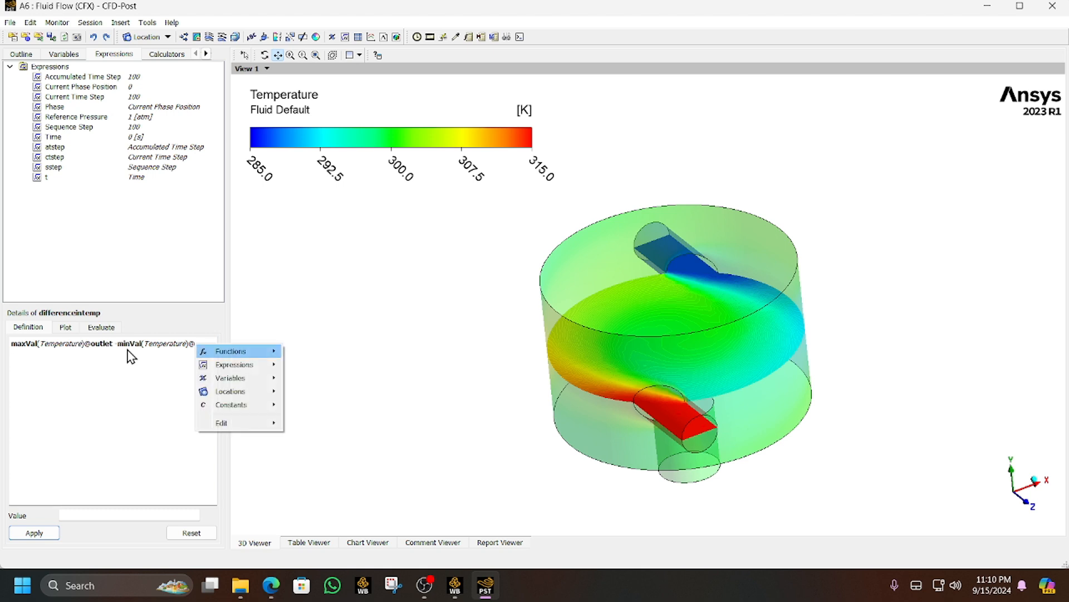
pyautogui.press('Right')
pyautogui.press('Up')
pyautogui.press('Up')
pyautogui.press('Up')
pyautogui.press('Up')
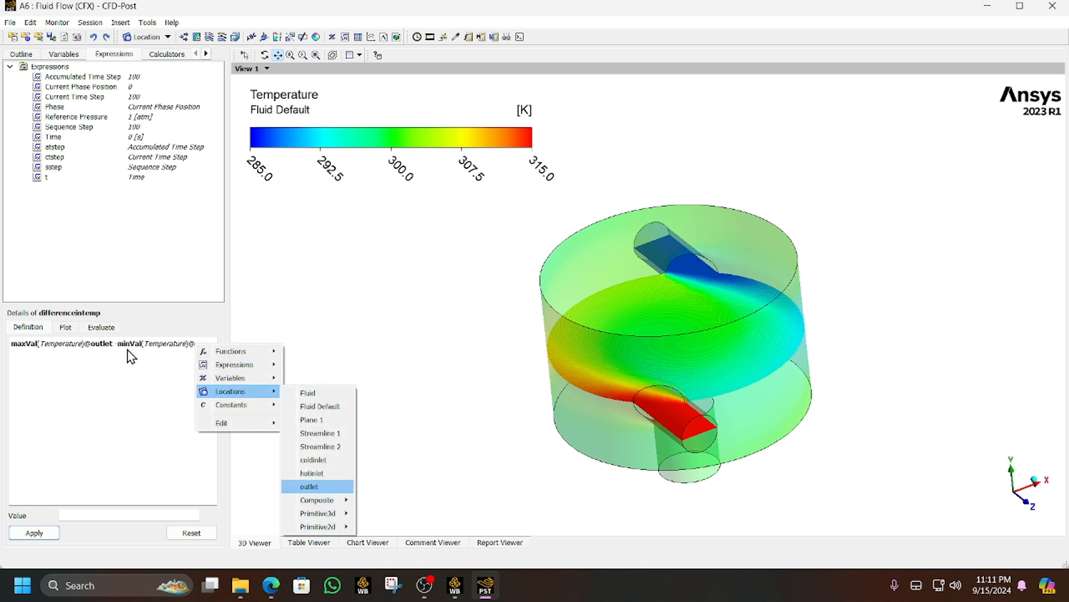
pyautogui.press('Return')
pyautogui.click(34, 533)
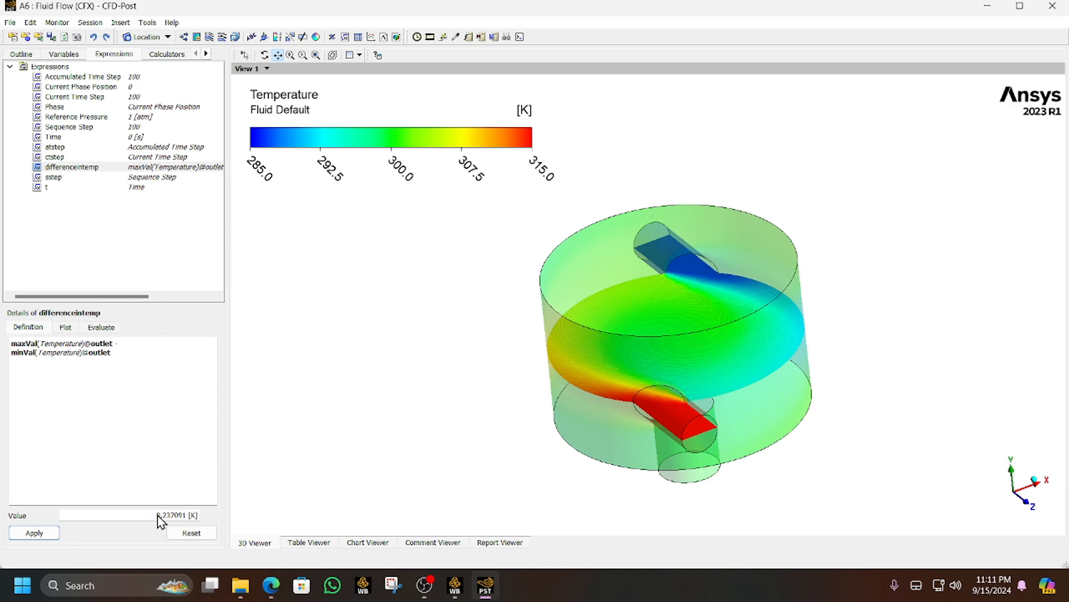
pyautogui.moveTo(157, 514); pyautogui.dragTo(182, 517)
# Hide the Fluid Default boundary, show the outlet boundary and open the outlet's details
pyautogui.moveTo(651, 454); pyautogui.dragTo(585, 290, button='middle')
pyautogui.click(22, 54)
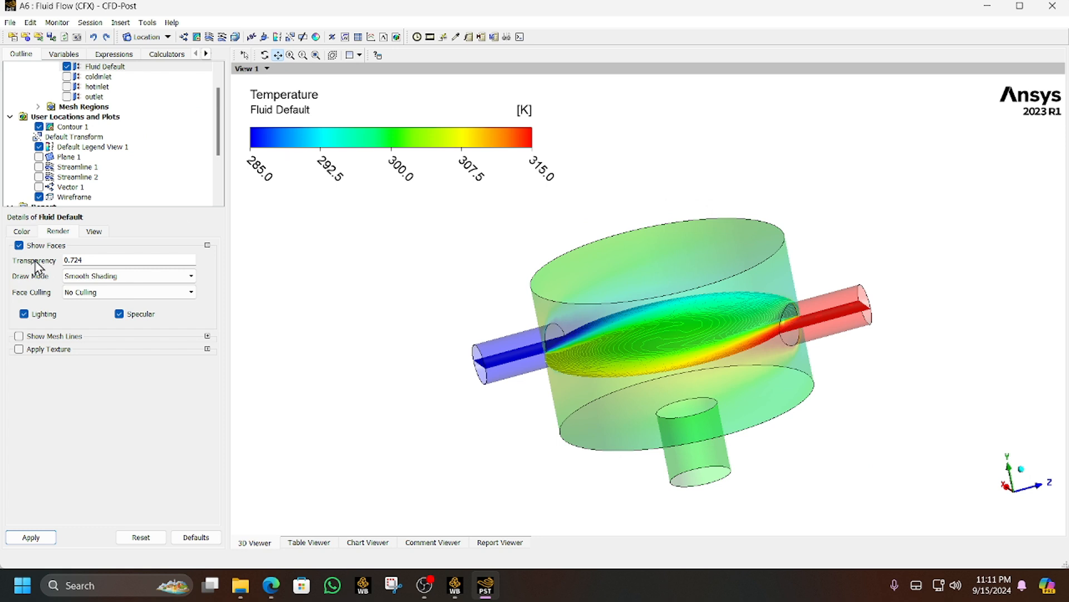
pyautogui.scroll(1, 111, 195)
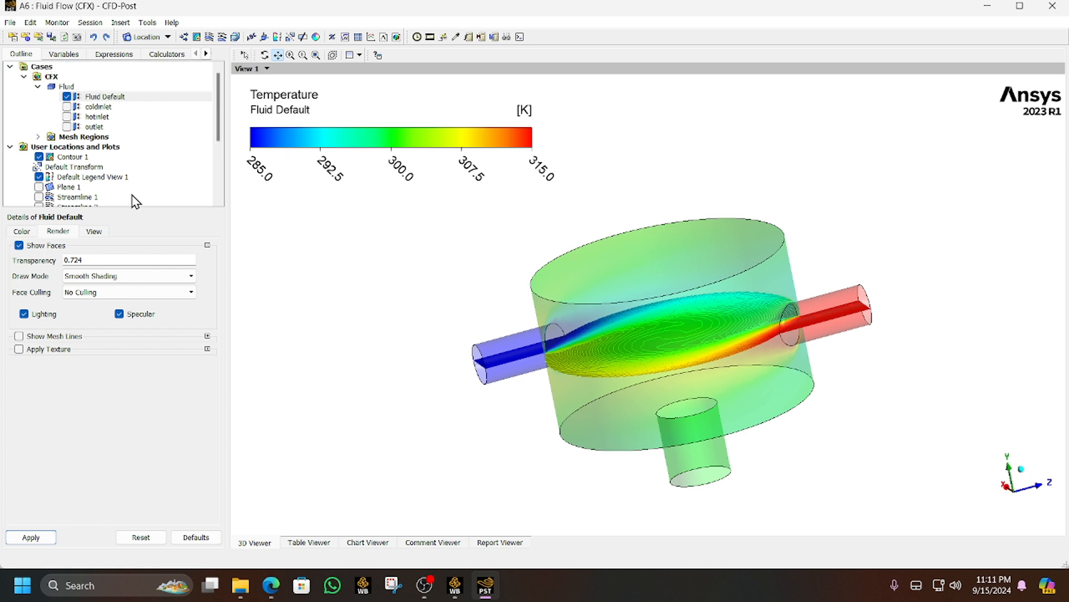
pyautogui.click(67, 96)
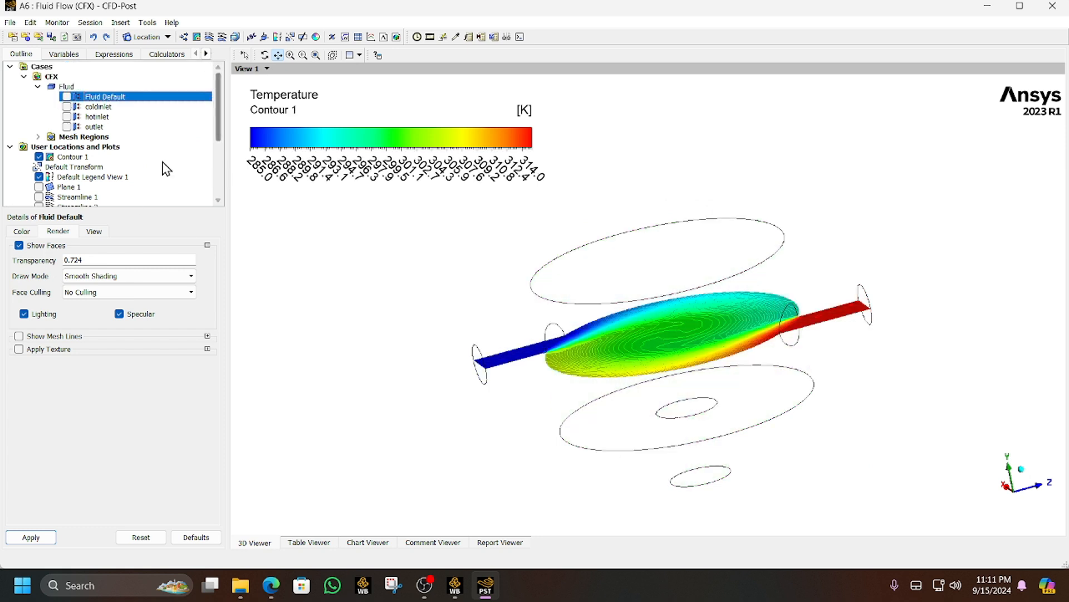
pyautogui.click(68, 126)
pyautogui.click(85, 128)
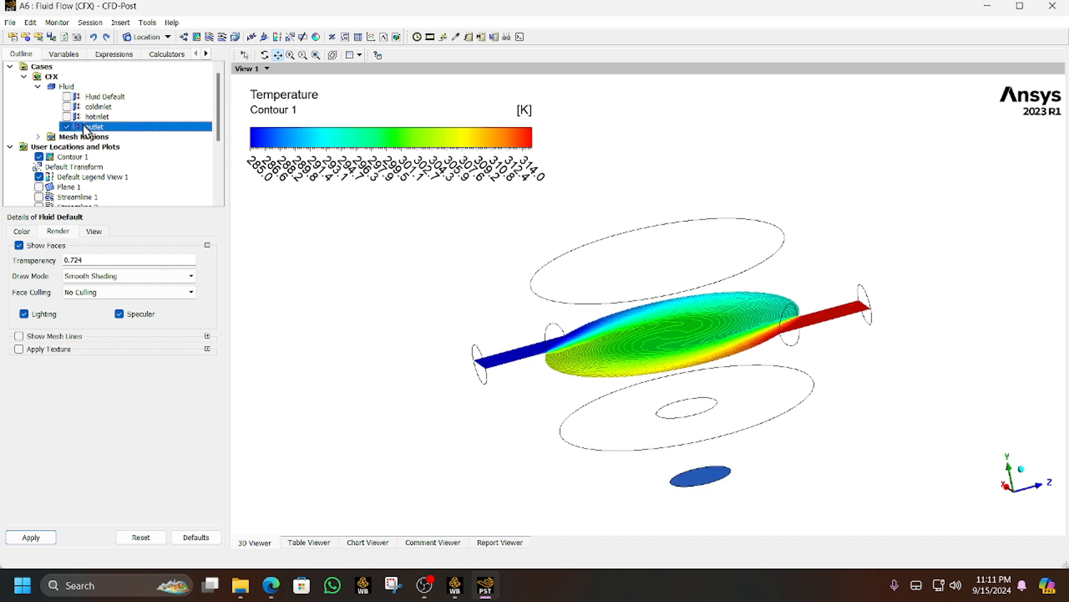
# Color the outlet by the Temperature variable with a Local range and apply it
pyautogui.click(22, 231)
pyautogui.click(100, 248)
pyautogui.click(101, 270)
pyautogui.click(109, 270)
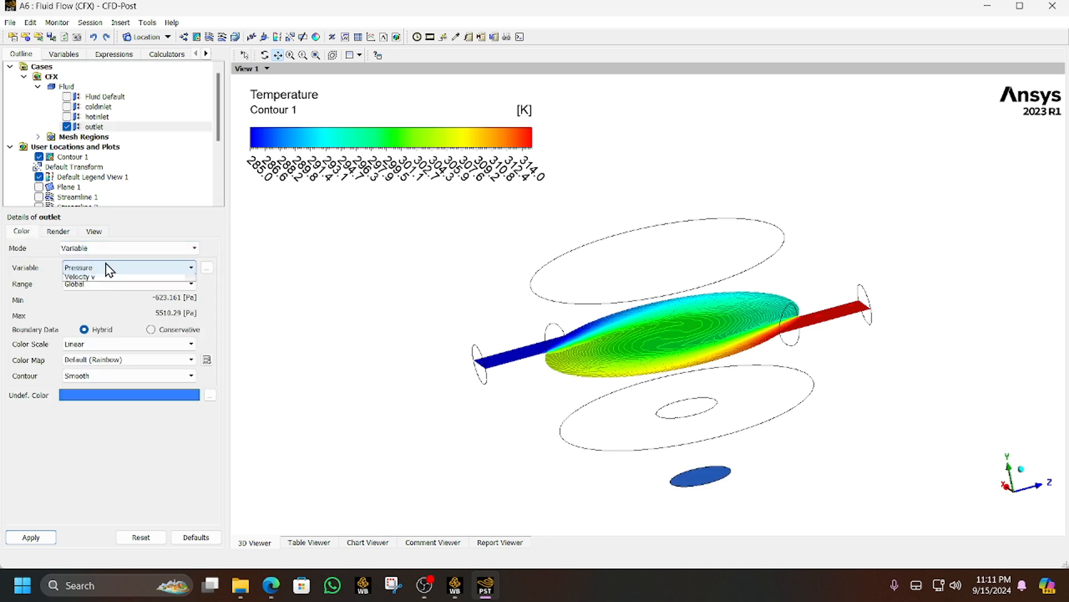
pyautogui.click(106, 297)
pyautogui.click(96, 268)
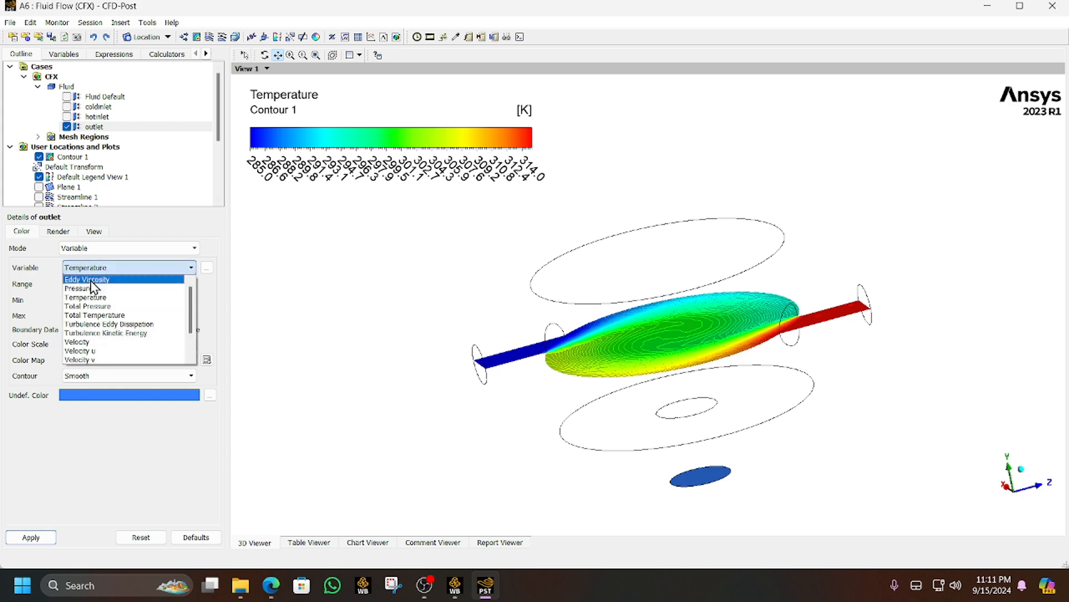
pyautogui.click(85, 297)
pyautogui.click(128, 283)
pyautogui.click(75, 301)
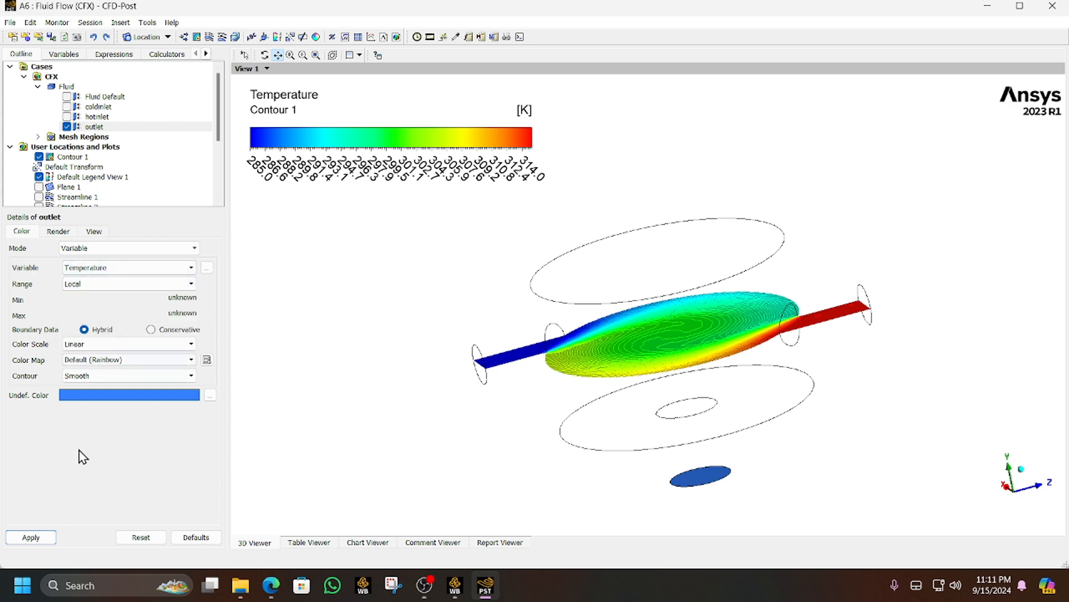
pyautogui.click(30, 537)
pyautogui.moveTo(232, 456); pyautogui.dragTo(334, 288)
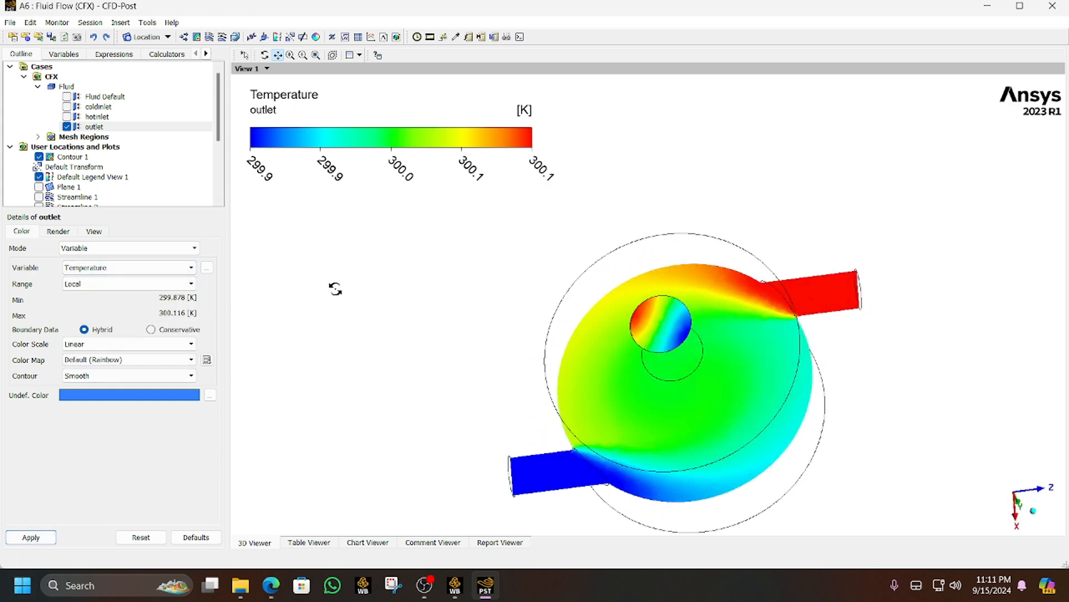
# Hide Contour 1 and inspect the temperature distribution on the outlet face up close
pyautogui.click(39, 157)
pyautogui.scroll(1, 641, 322)
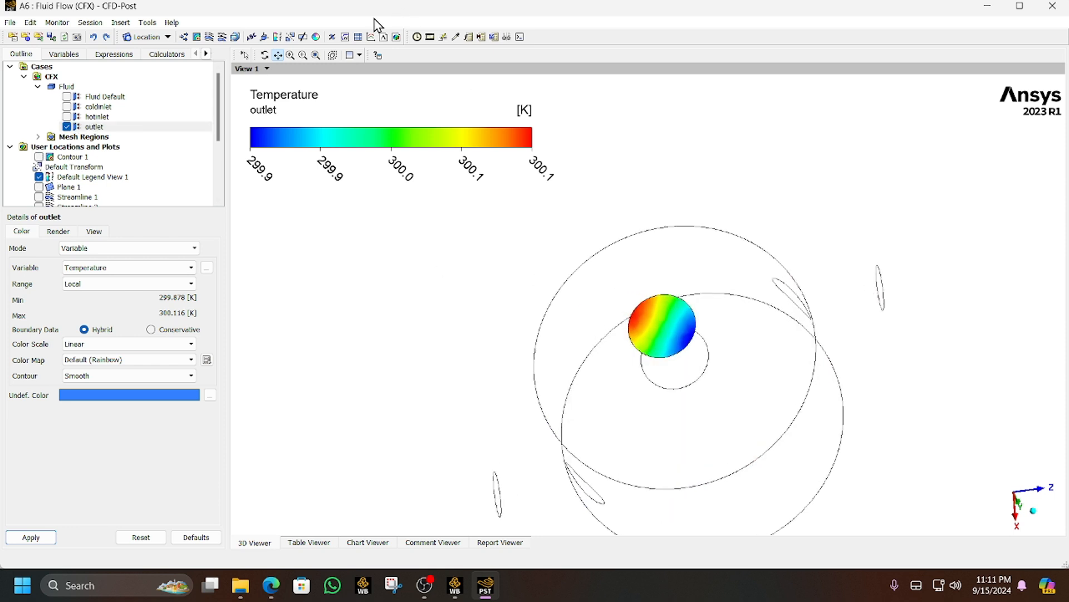
pyautogui.click(304, 55)
pyautogui.moveTo(602, 253); pyautogui.dragTo(726, 381)
pyautogui.moveTo(699, 338)
pyautogui.mouseDown(button='middle')
pyautogui.moveTo(700, 367)
pyautogui.moveTo(674, 390)
pyautogui.moveTo(728, 337)
pyautogui.moveTo(709, 346)
pyautogui.moveTo(724, 303)
pyautogui.moveTo(663, 432)
pyautogui.moveTo(557, 256)
pyautogui.mouseUp(button='middle')
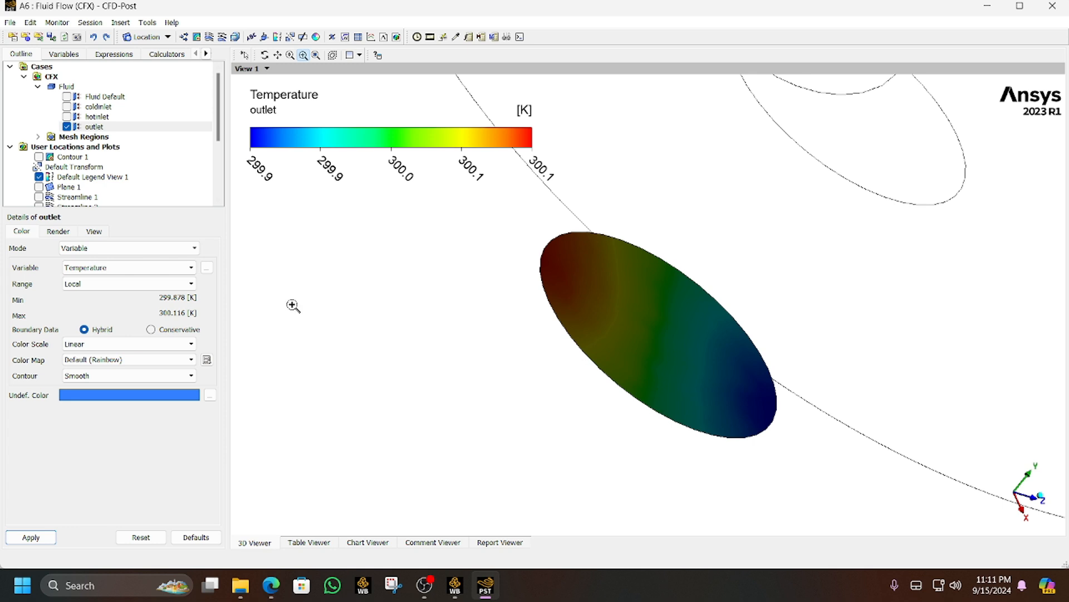
pyautogui.scroll(-3, 544, 298)
pyautogui.click(314, 55)
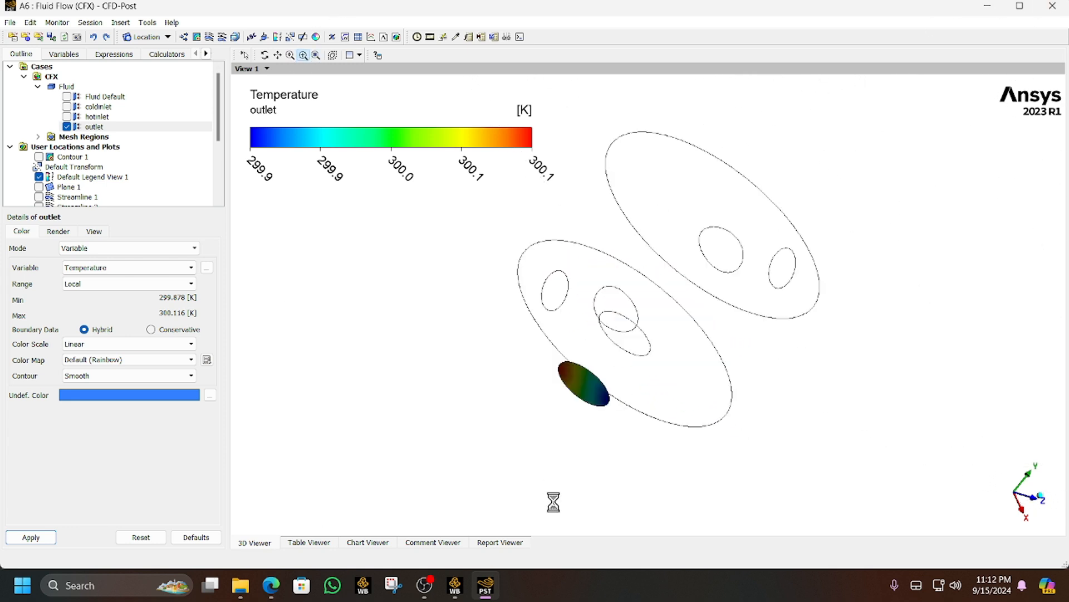
# Return to Workbench, switch to cfx1.pdf in Microsoft Edge and review the "What we are goanna learn" slide
pyautogui.click(462, 592)
pyautogui.click(492, 543)
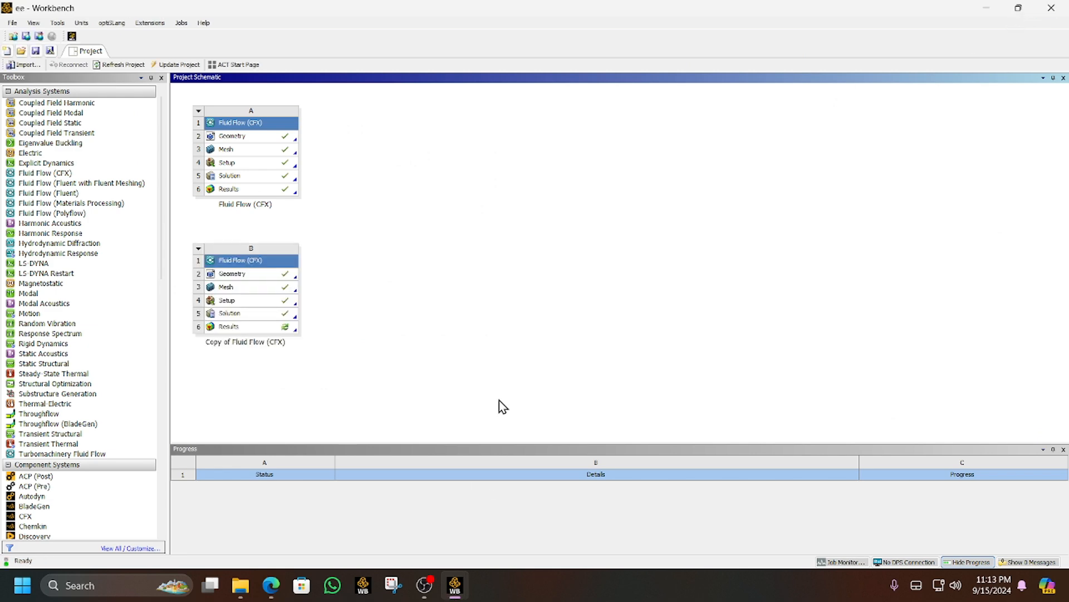
pyautogui.click(278, 593)
pyautogui.scroll(-15, 559, 252)
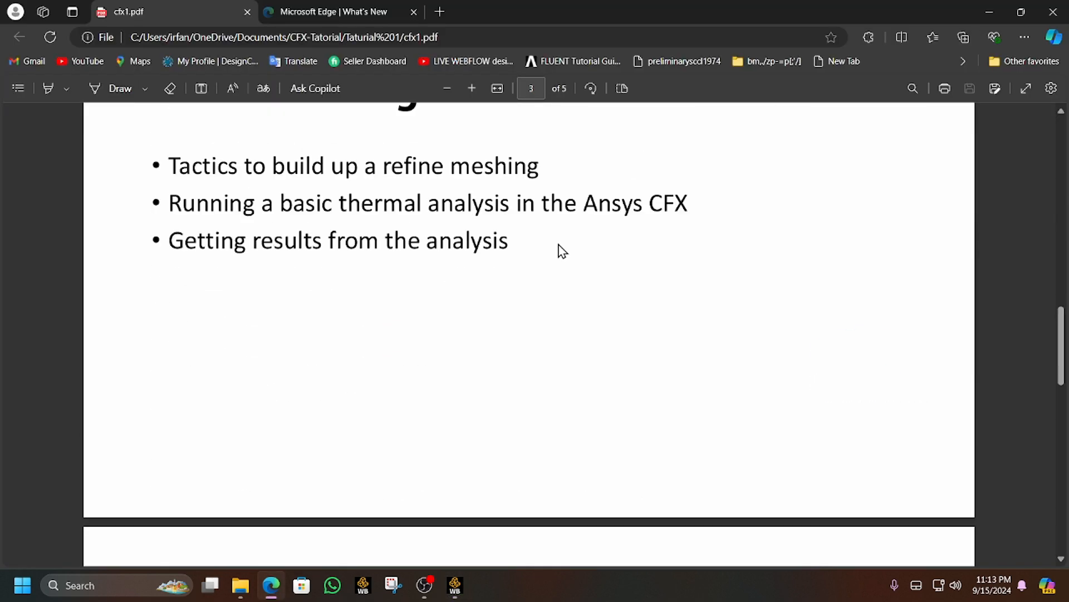
pyautogui.scroll(10, 303, 257)
pyautogui.scroll(-3, 304, 258)
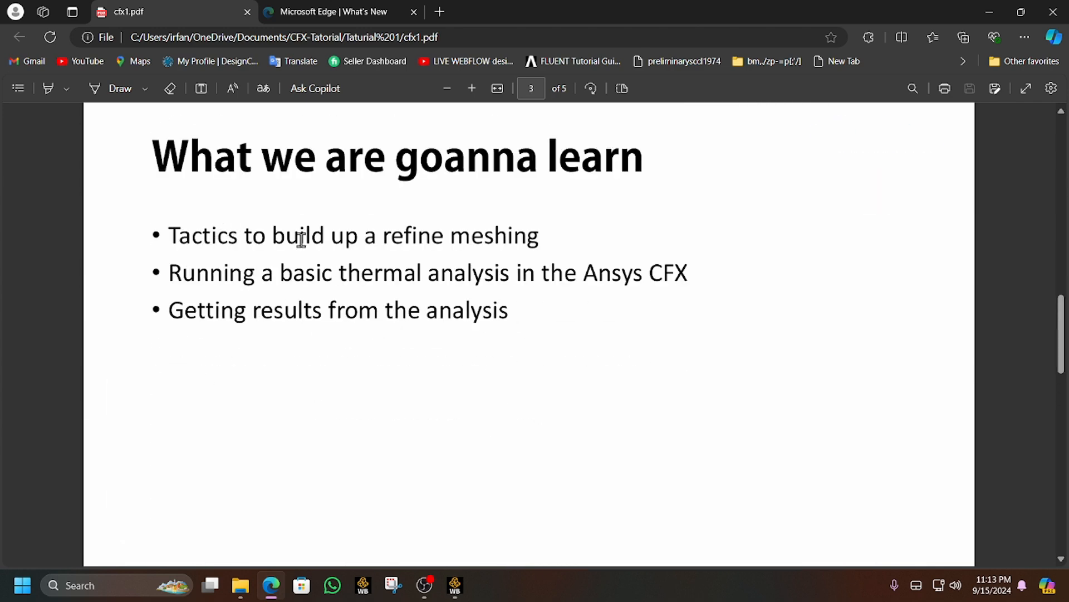
pyautogui.moveTo(273, 237); pyautogui.dragTo(566, 238)
pyautogui.click(549, 255)
# Compare the hex-dominant and triangular meshes' element counts, node counts and element metric charts on the Result's slide
pyautogui.scroll(-8, 550, 255)
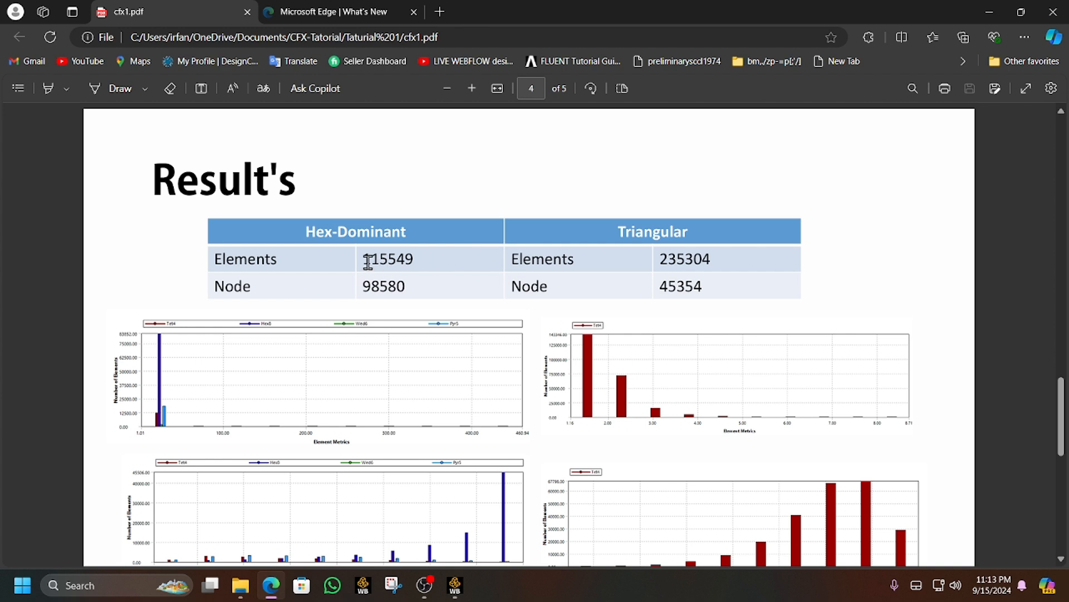
pyautogui.moveTo(368, 262); pyautogui.dragTo(417, 263)
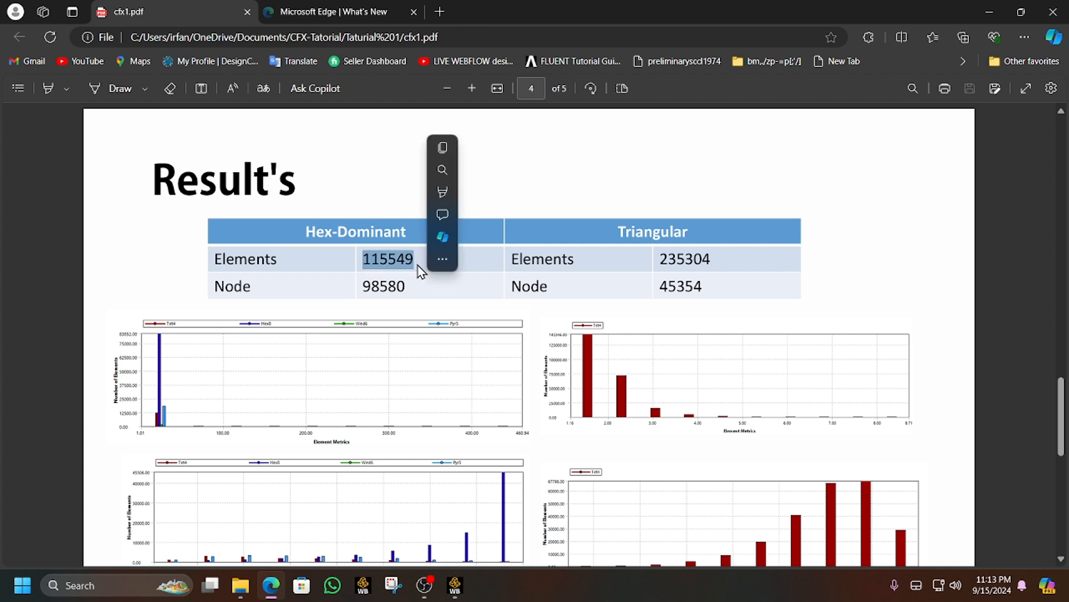
pyautogui.click(663, 262)
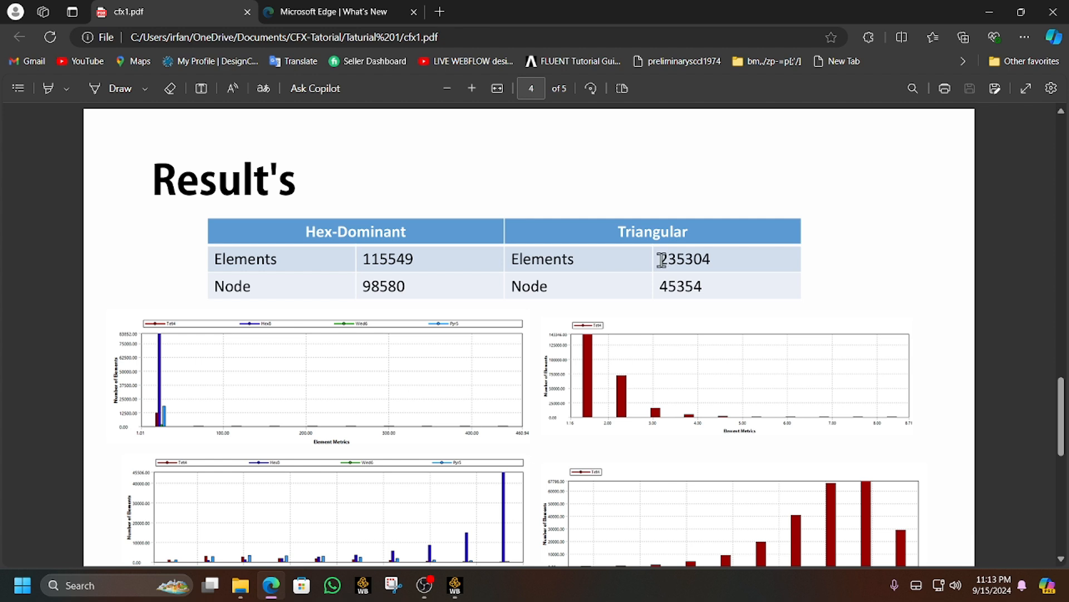
pyautogui.moveTo(662, 261); pyautogui.dragTo(734, 260)
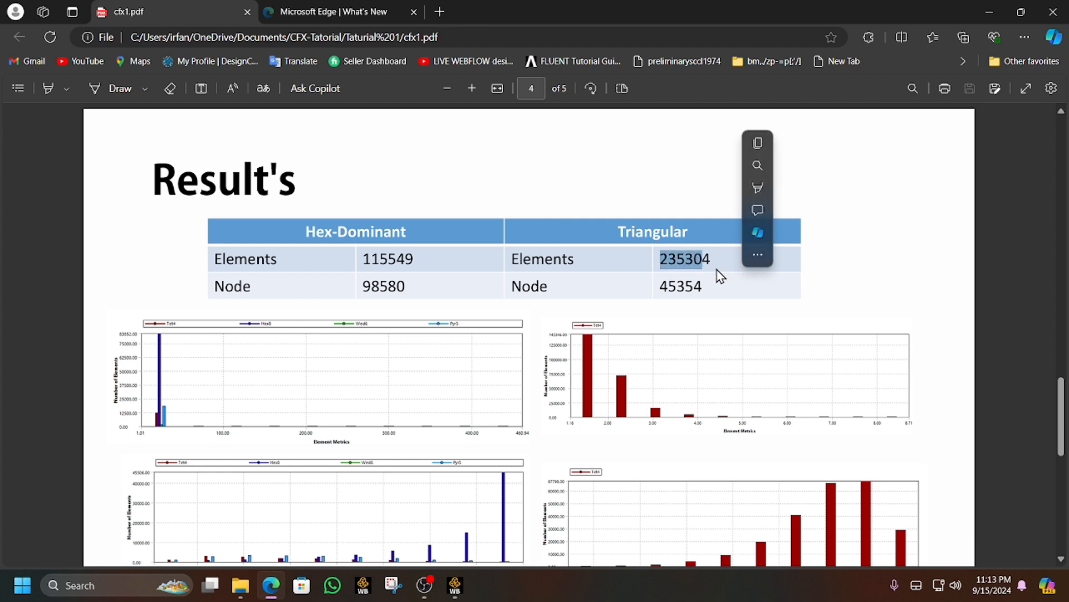
pyautogui.click(719, 274)
pyautogui.scroll(-4, 718, 270)
pyautogui.scroll(1, 718, 270)
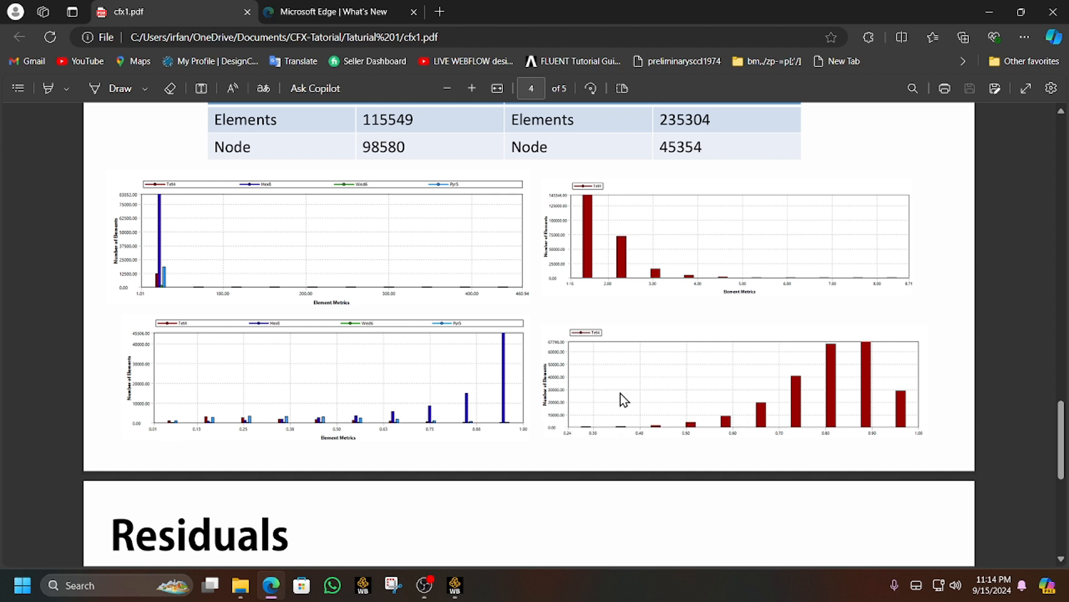
pyautogui.scroll(-1, 522, 353)
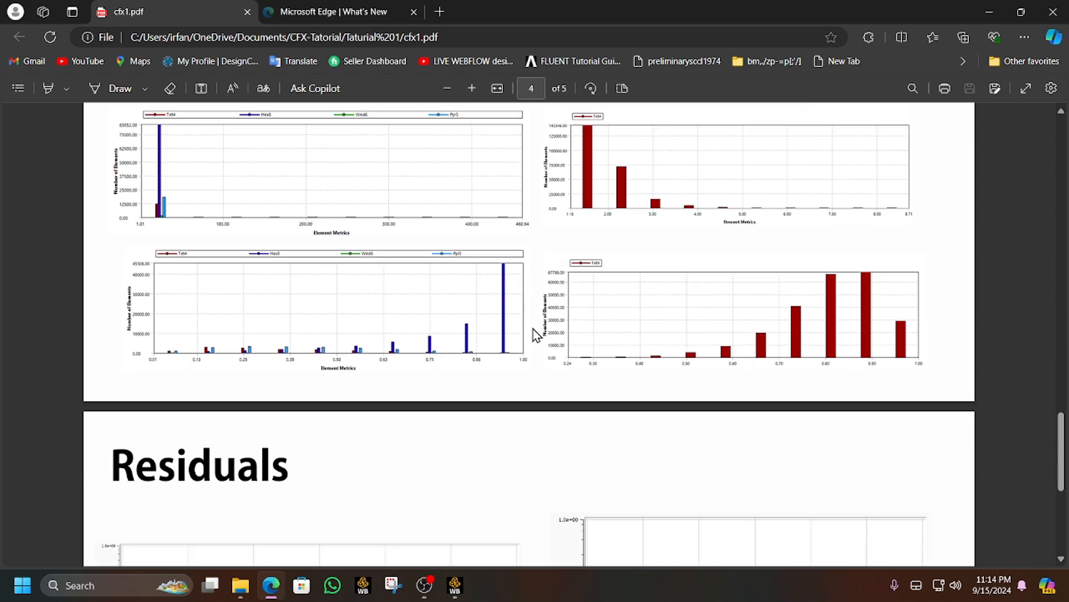
# Review the residual plots on the Residuals slide alongside the mesh counts on the Result's slide
pyautogui.scroll(-5, 536, 334)
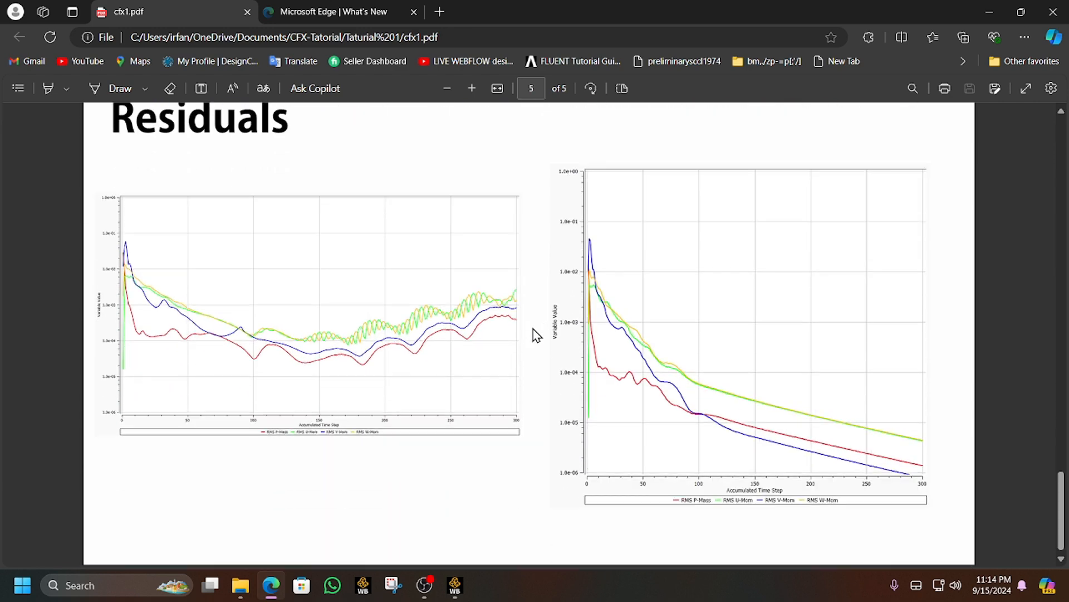
pyautogui.scroll(17, 453, 407)
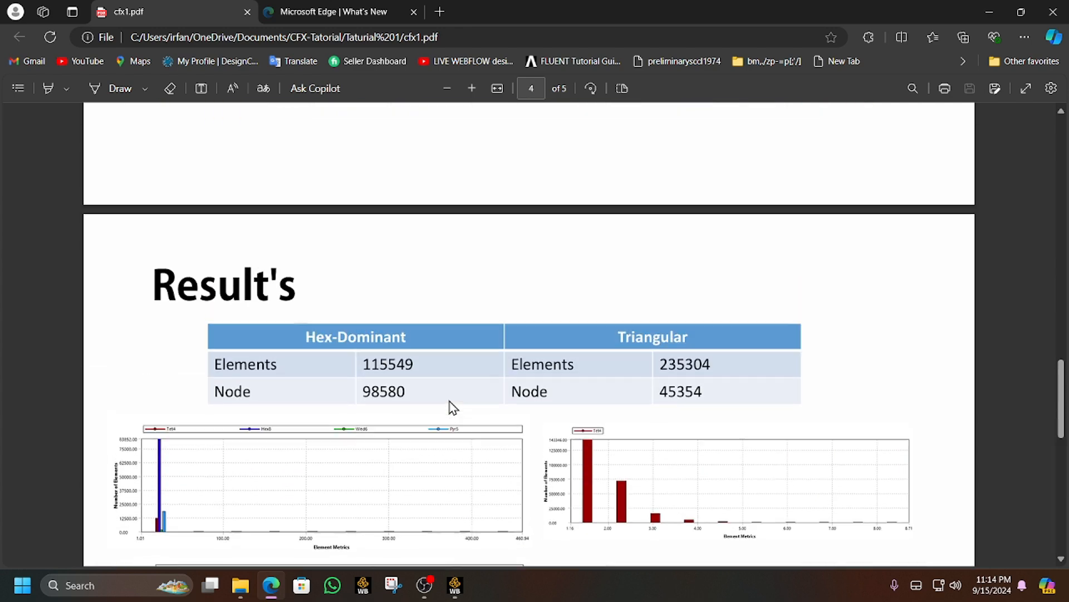
pyautogui.scroll(-16, 452, 407)
pyautogui.scroll(-1, 452, 406)
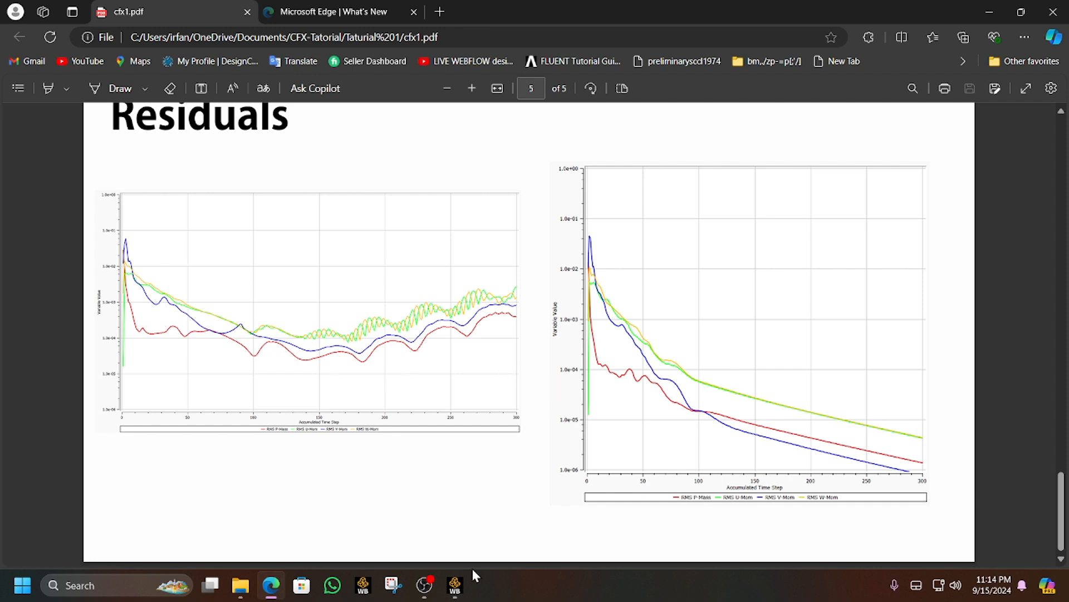
# Switch to Workbench and display the solution monitors of Fluid Flow (CFX) and Copy of Fluid Flow (CFX) to compare their residuals
pyautogui.click(455, 585)
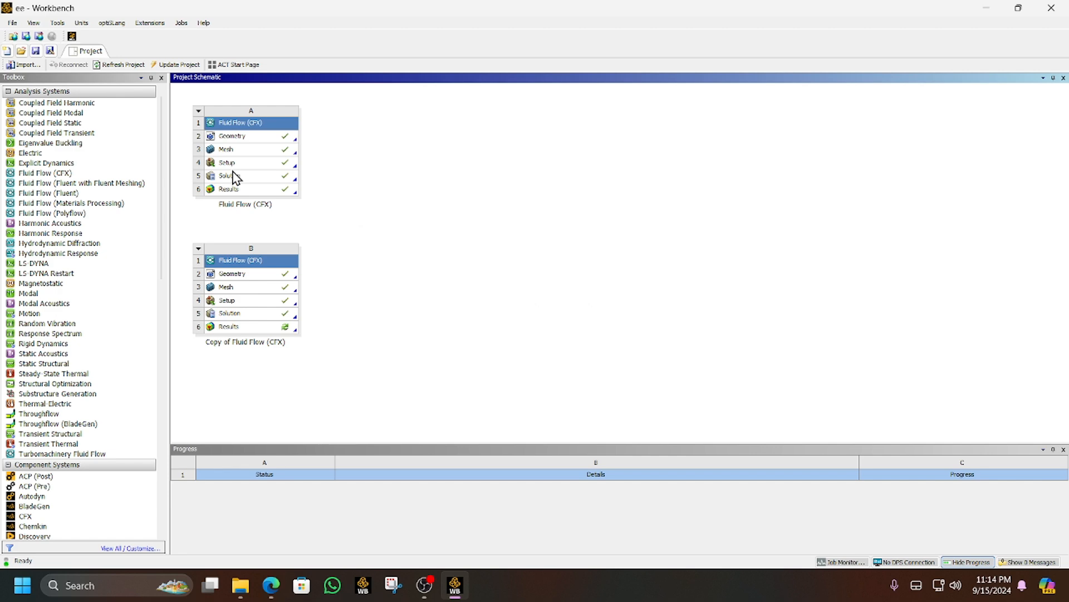
pyautogui.rightClick(234, 176)
pyautogui.click(270, 195)
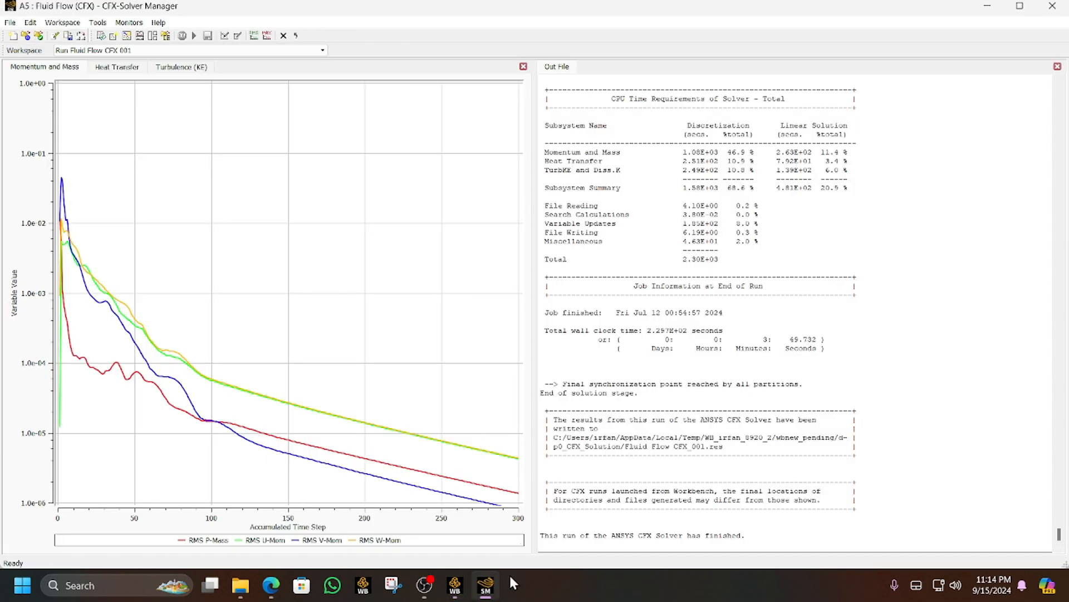
pyautogui.click(455, 585)
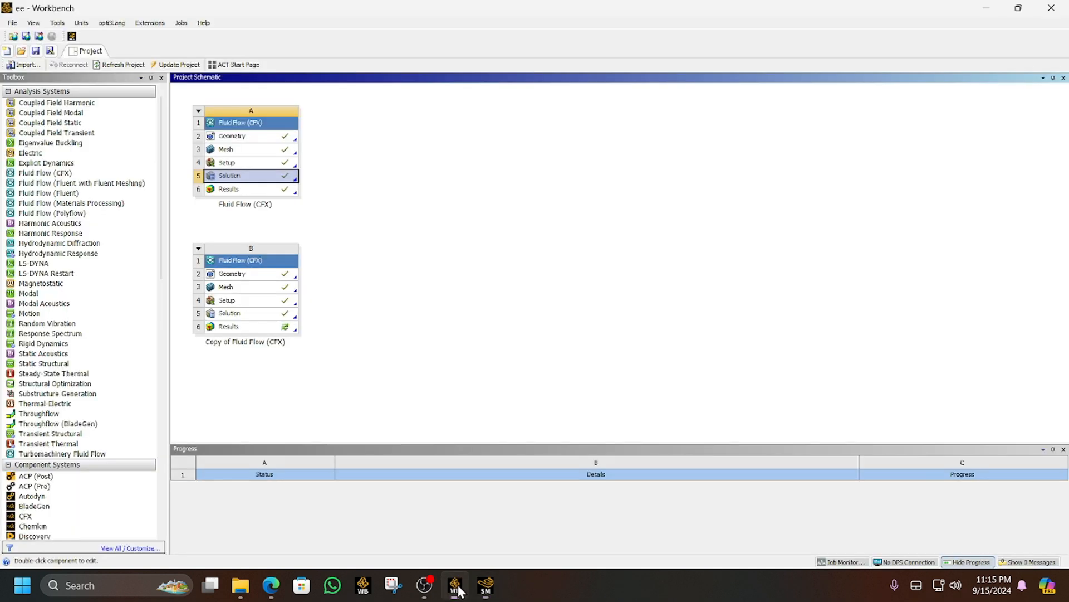
pyautogui.rightClick(271, 313)
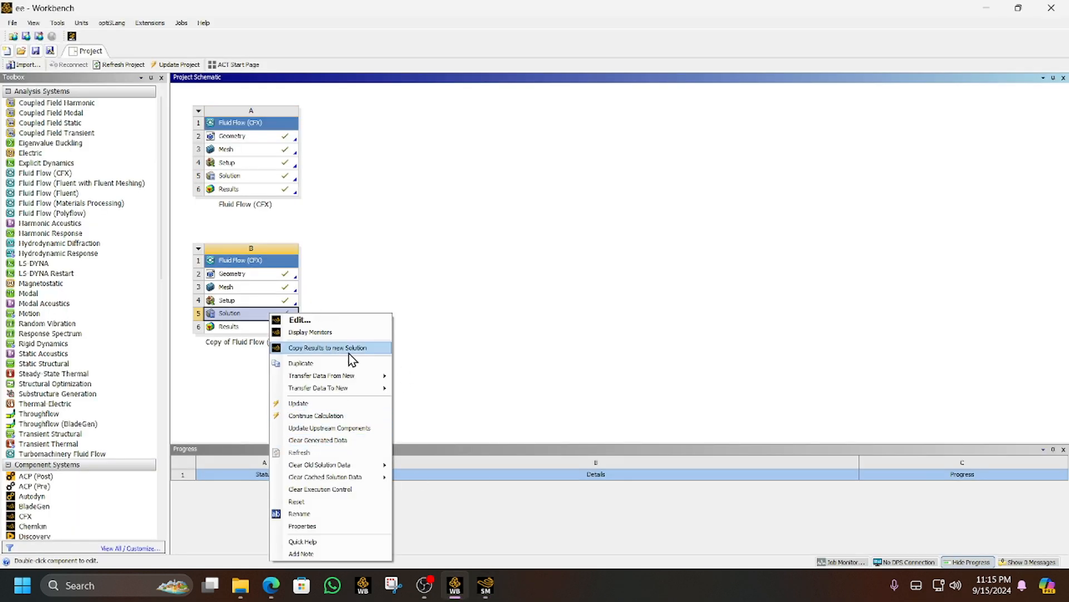
pyautogui.click(374, 333)
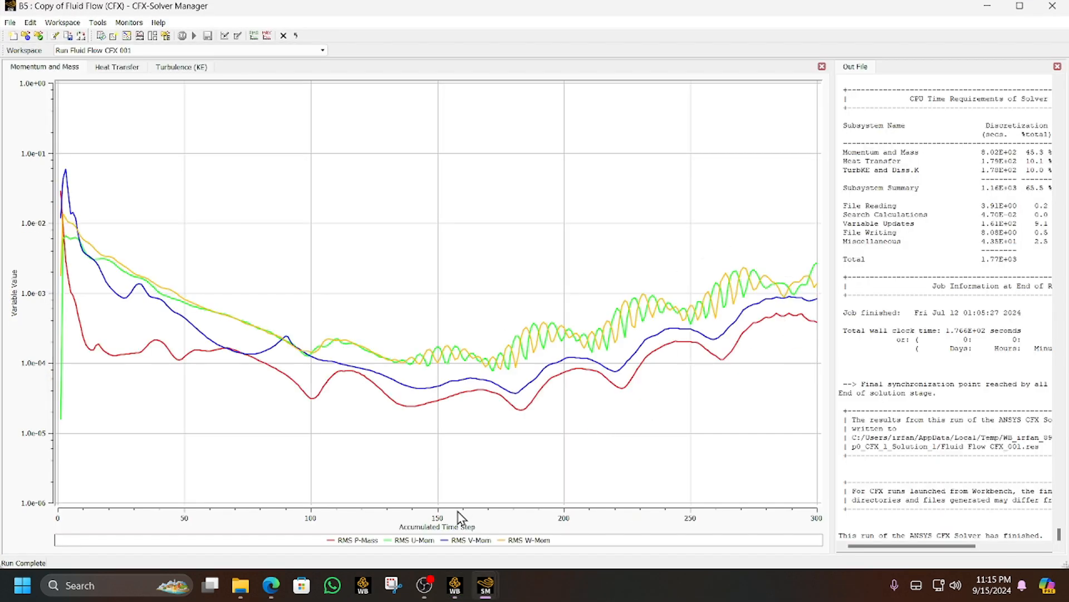
pyautogui.moveTo(486, 585)
pyautogui.click(451, 463)
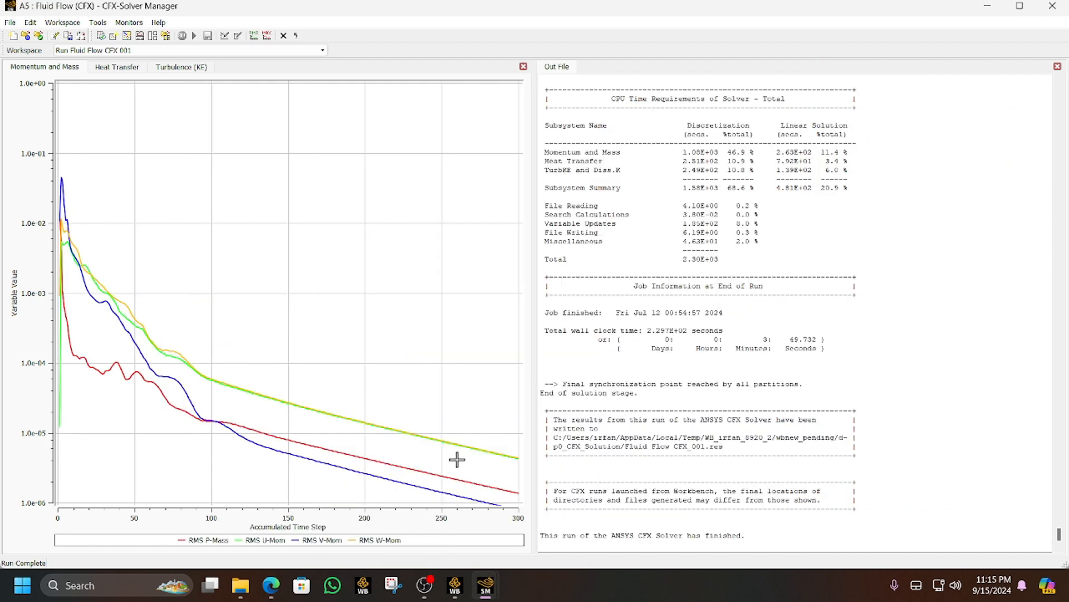
# Open the mesh of Fluid Flow (CFX) from Workbench and close both CFX-Solver Manager windows
pyautogui.click(463, 597)
pyautogui.doubleClick(284, 149)
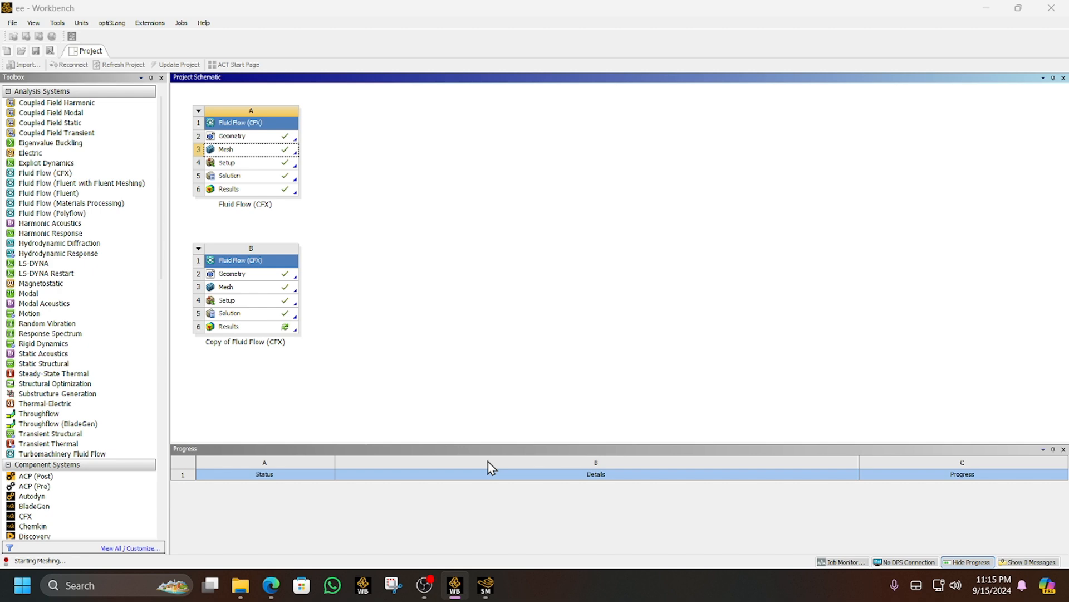
pyautogui.moveTo(490, 587)
pyautogui.click(472, 467)
pyautogui.click(544, 466)
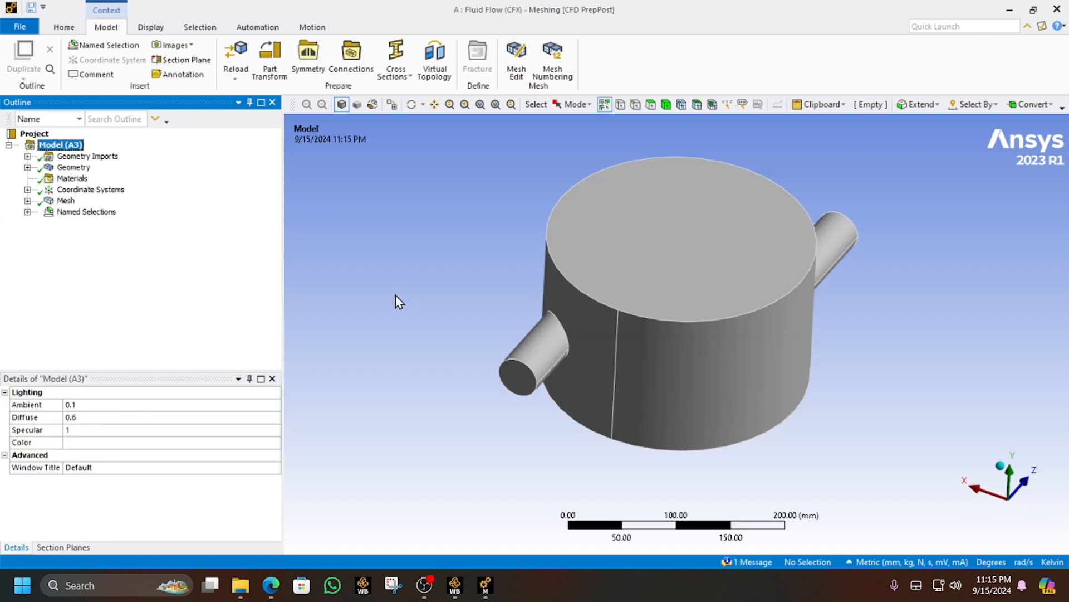
# Display the hex-dominant mesh, close the Mesh Metrics chart and inspect the mixer's surface elements
pyautogui.click(66, 200)
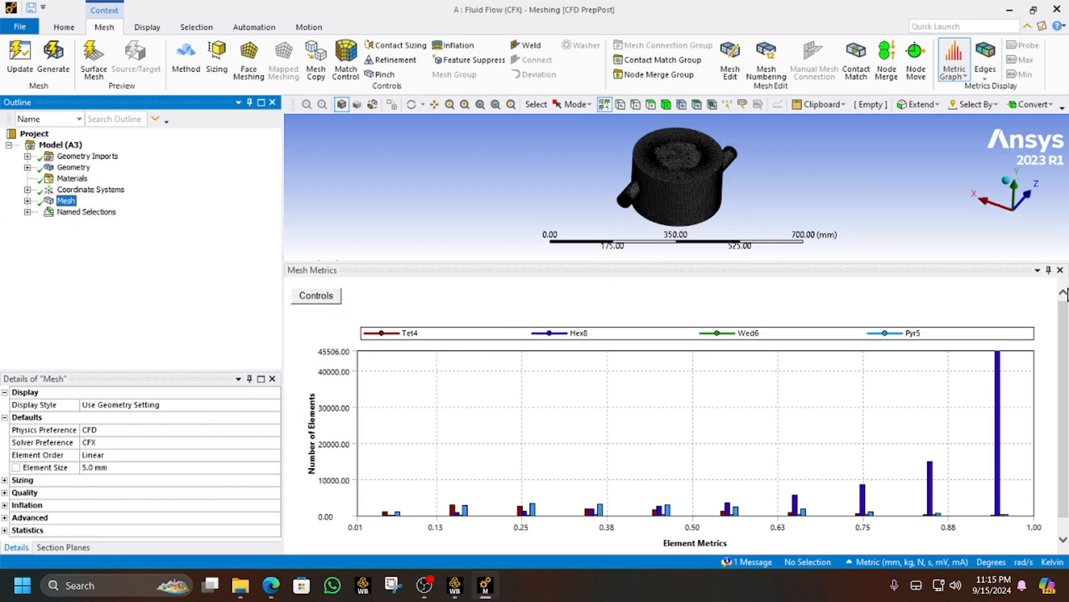
pyautogui.scroll(6, 736, 186)
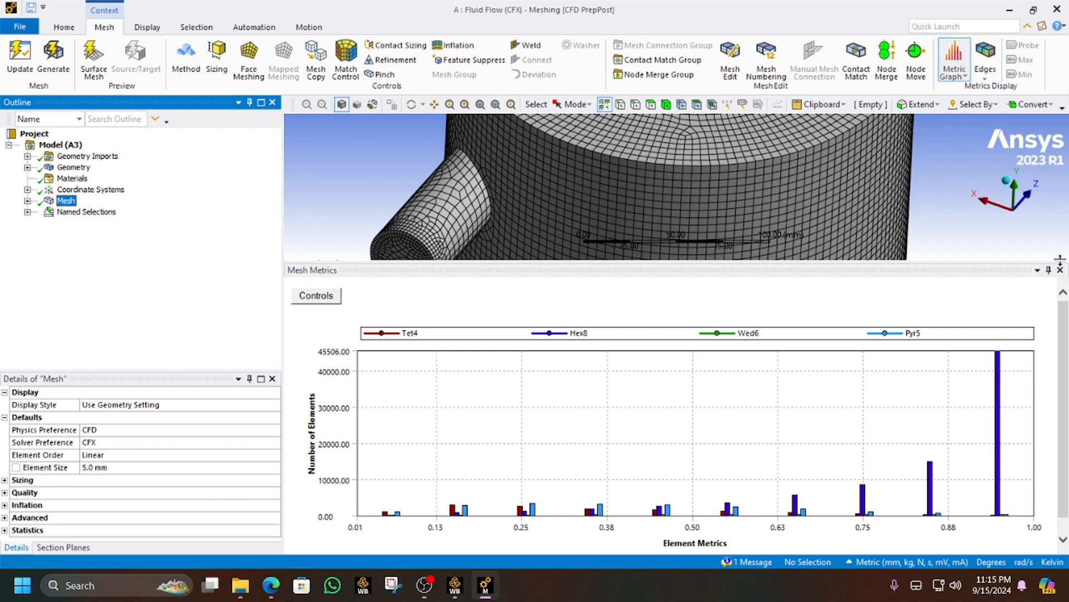
pyautogui.click(1060, 269)
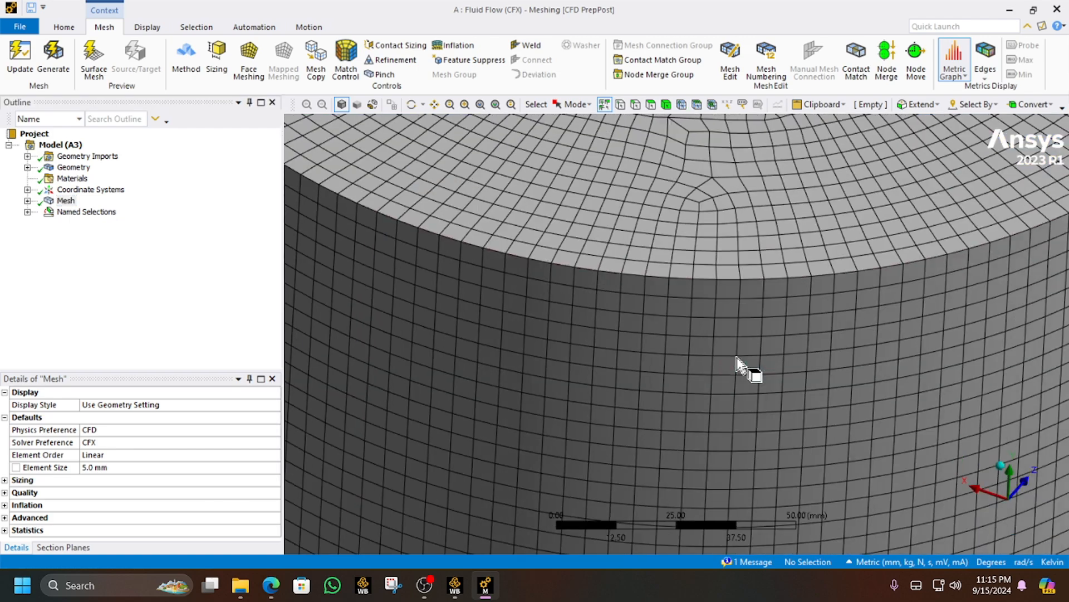
pyautogui.scroll(-5, 735, 370)
pyautogui.moveTo(823, 372); pyautogui.dragTo(518, 322, button='middle')
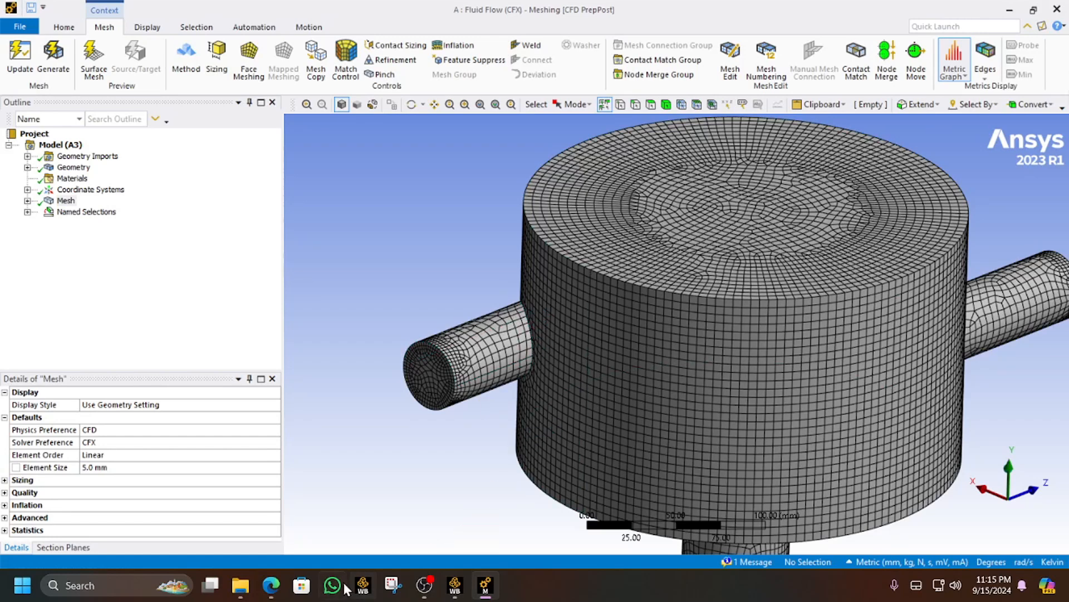
# Check the Residuals slide in Microsoft Edge, return to Workbench and display the solution monitors of Fluid Flow (CFX)
pyautogui.click(270, 584)
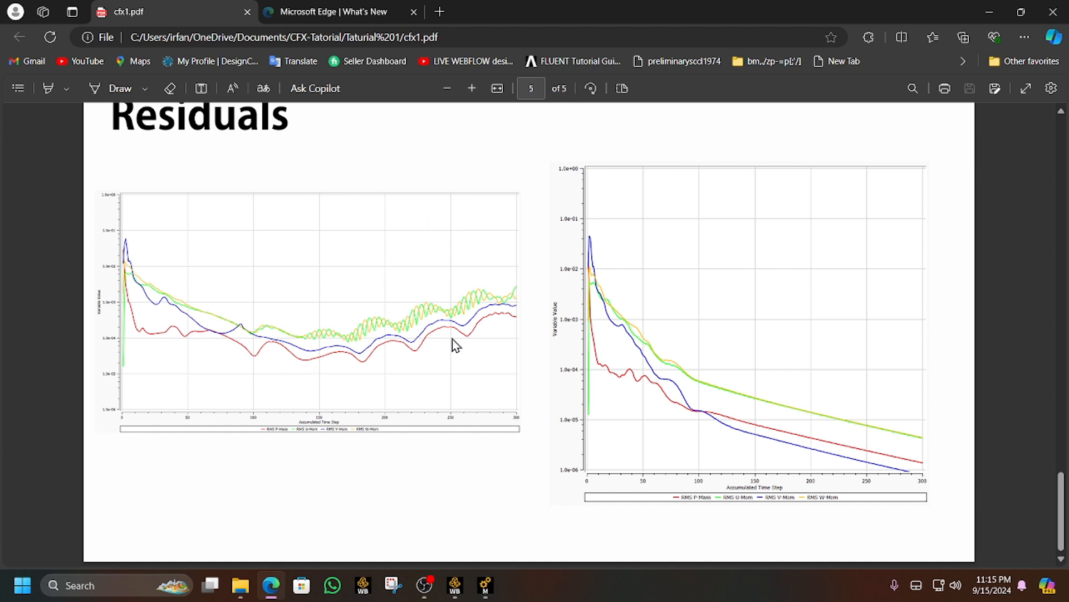
pyautogui.click(455, 585)
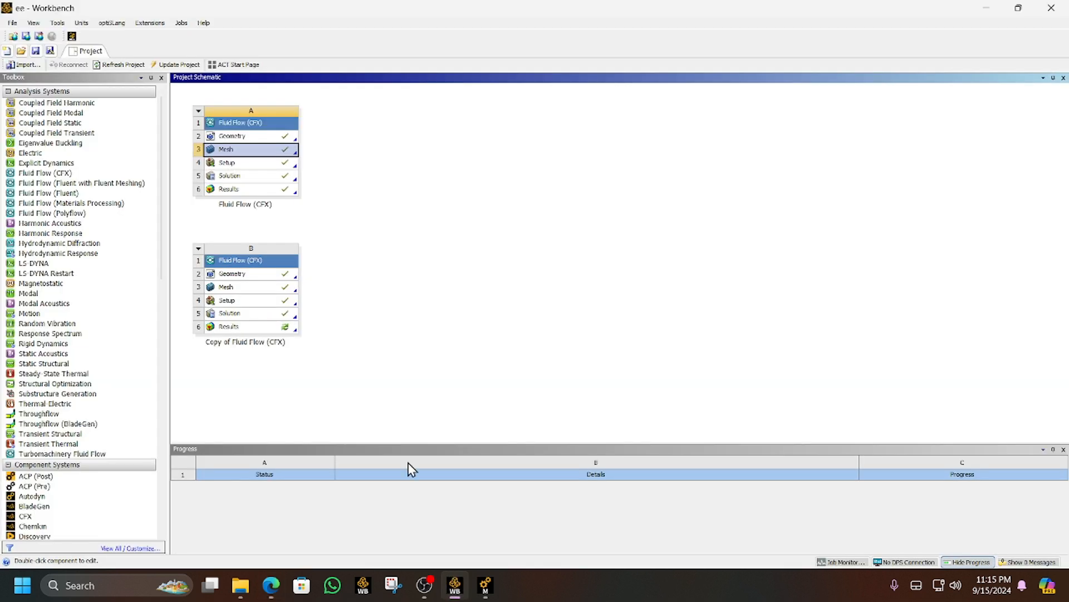
pyautogui.rightClick(280, 164)
pyautogui.moveTo(332, 196)
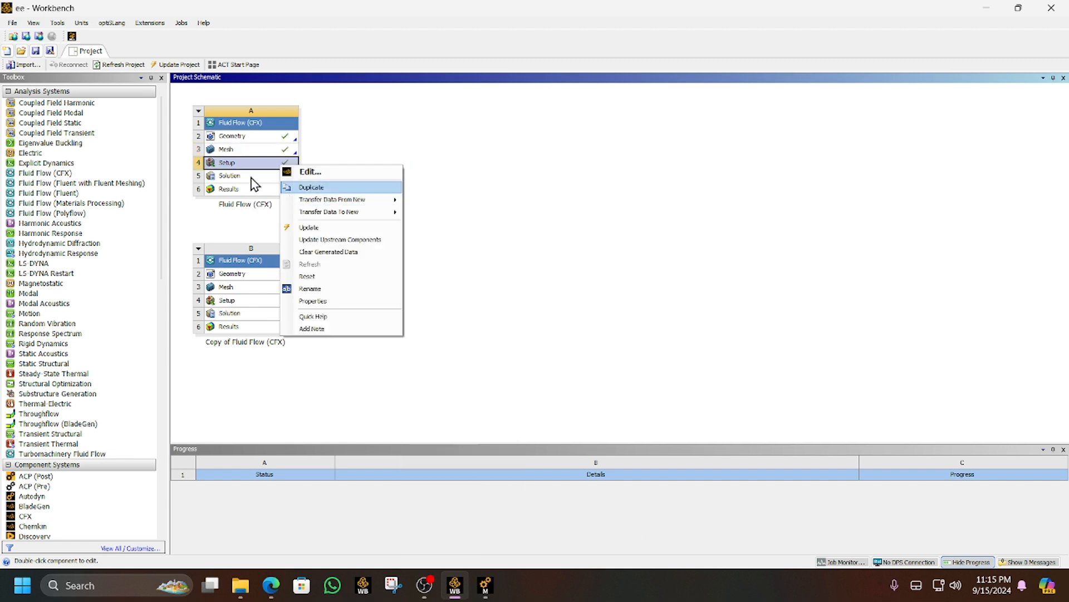
pyautogui.rightClick(280, 176)
pyautogui.click(322, 193)
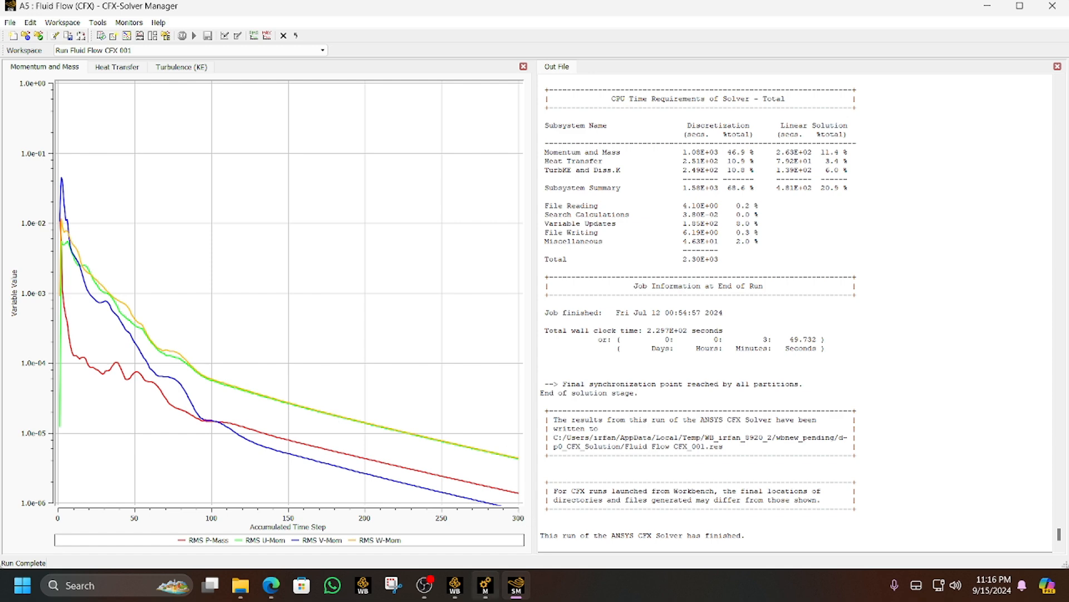
# Open the mesh of Copy of Fluid Flow (CFX), shrink the Mesh Metrics chart and inspect the triangular elements on the mixer
pyautogui.click(485, 589)
pyautogui.doubleClick(282, 288)
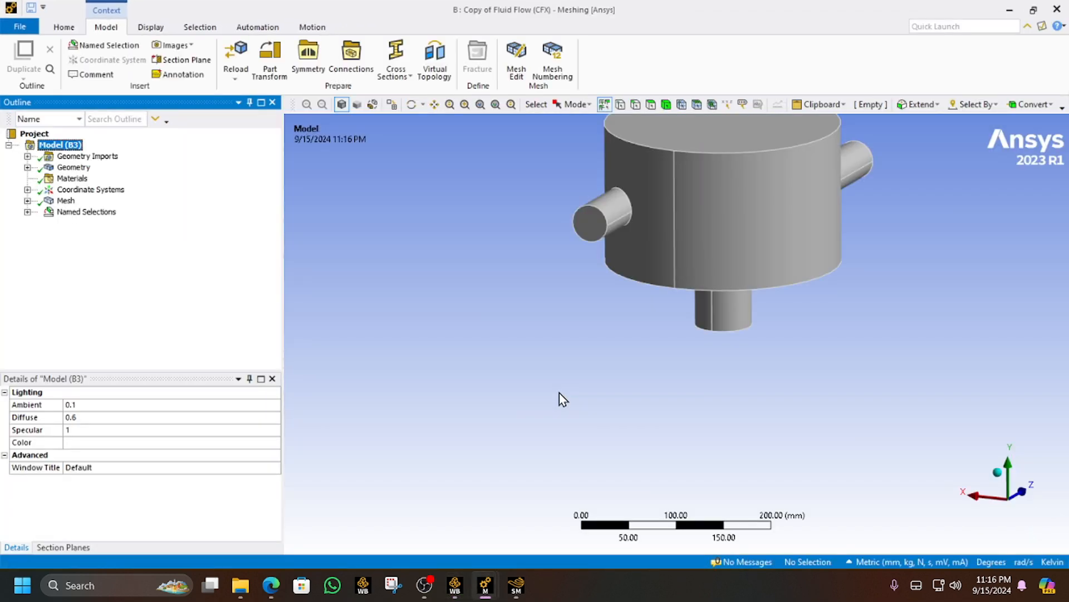
pyautogui.click(65, 200)
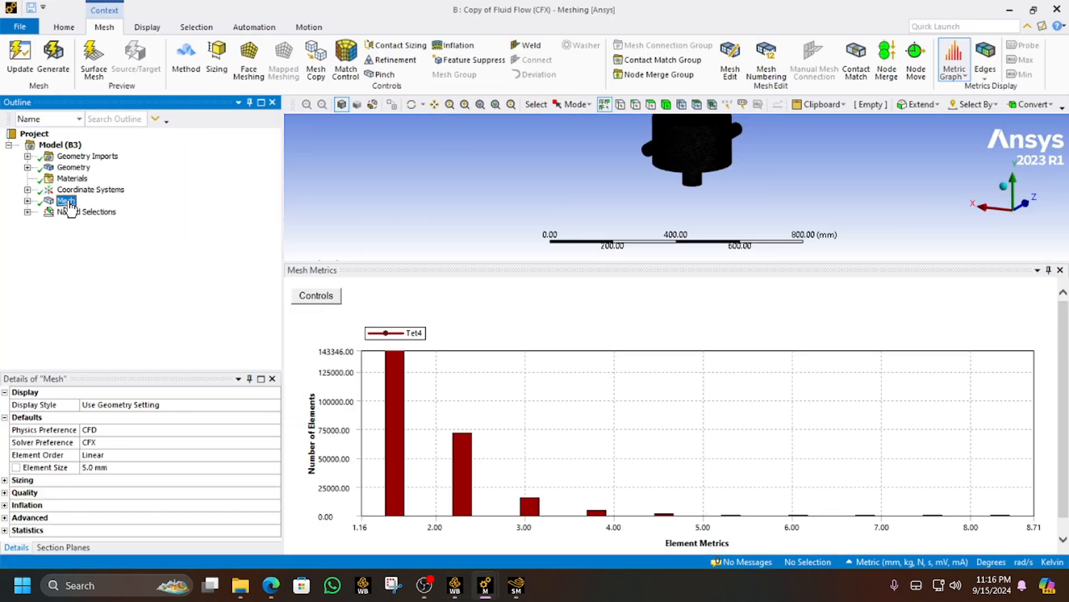
pyautogui.click(484, 104)
pyautogui.moveTo(674, 178)
pyautogui.mouseDown(button='middle')
pyautogui.moveTo(665, 189)
pyautogui.moveTo(670, 179)
pyautogui.mouseUp(button='middle')
pyautogui.scroll(8, 670, 180)
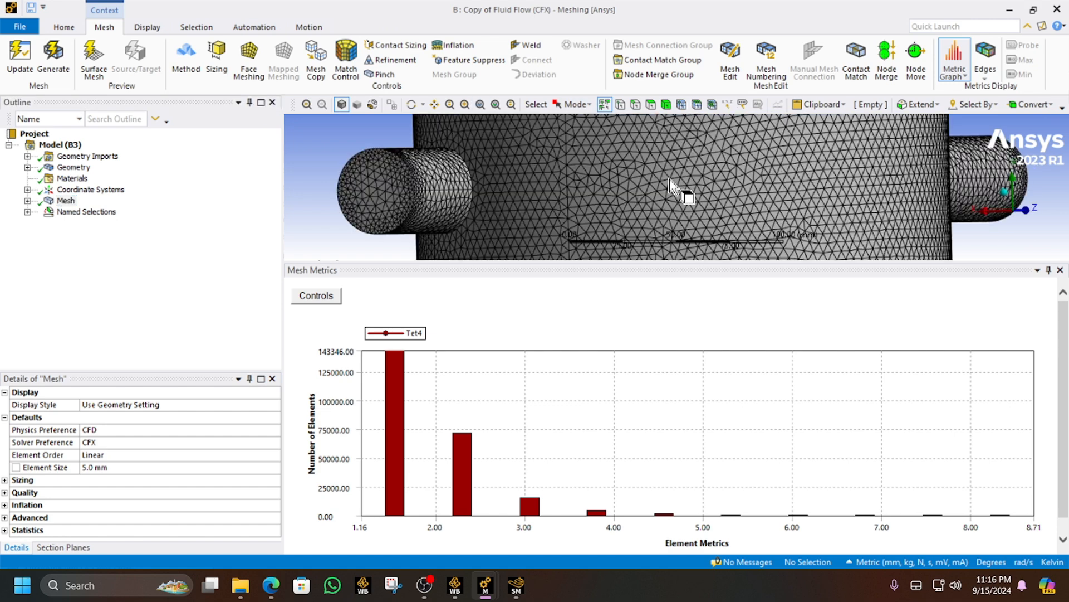
pyautogui.moveTo(856, 262); pyautogui.dragTo(856, 369)
pyautogui.scroll(-8, 800, 342)
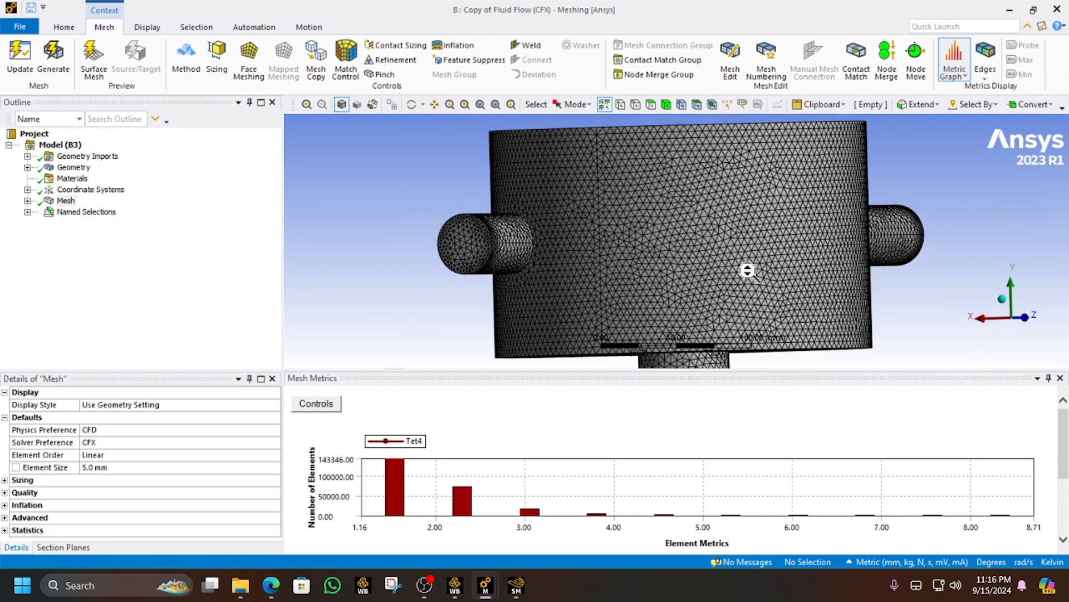
pyautogui.moveTo(744, 269); pyautogui.dragTo(494, 380, button='middle')
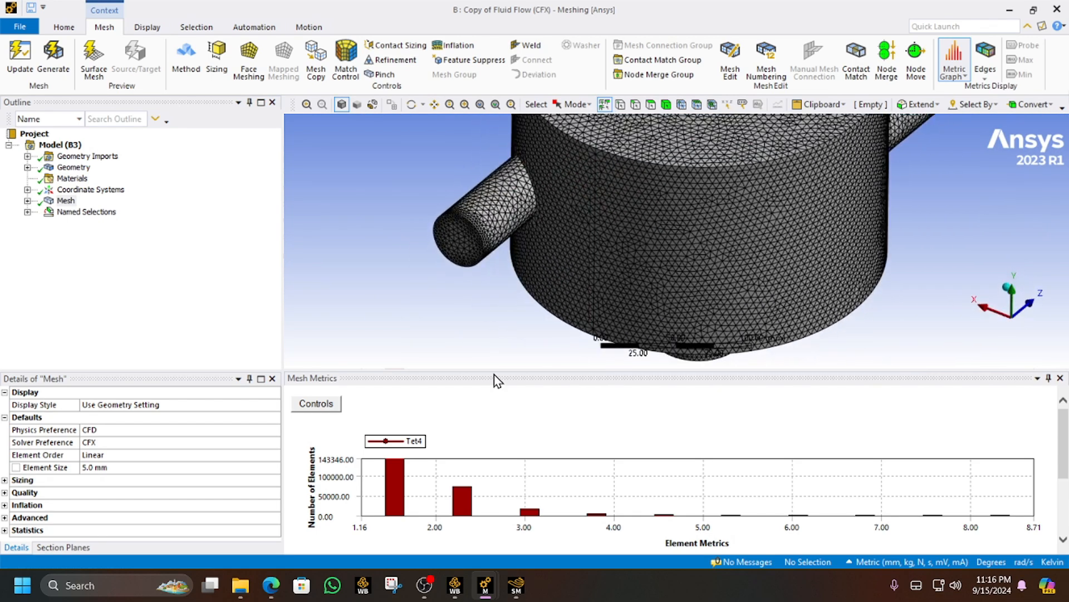
# Return to Workbench and display the solution monitors of Copy of Fluid Flow (CFX)
pyautogui.click(455, 585)
pyautogui.rightClick(262, 313)
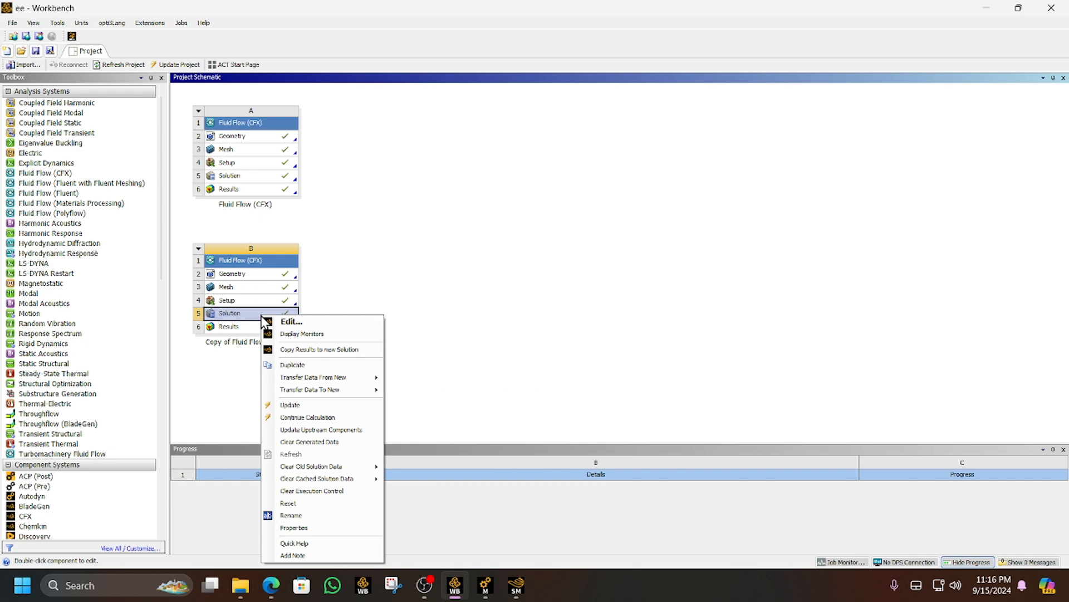
pyautogui.click(363, 334)
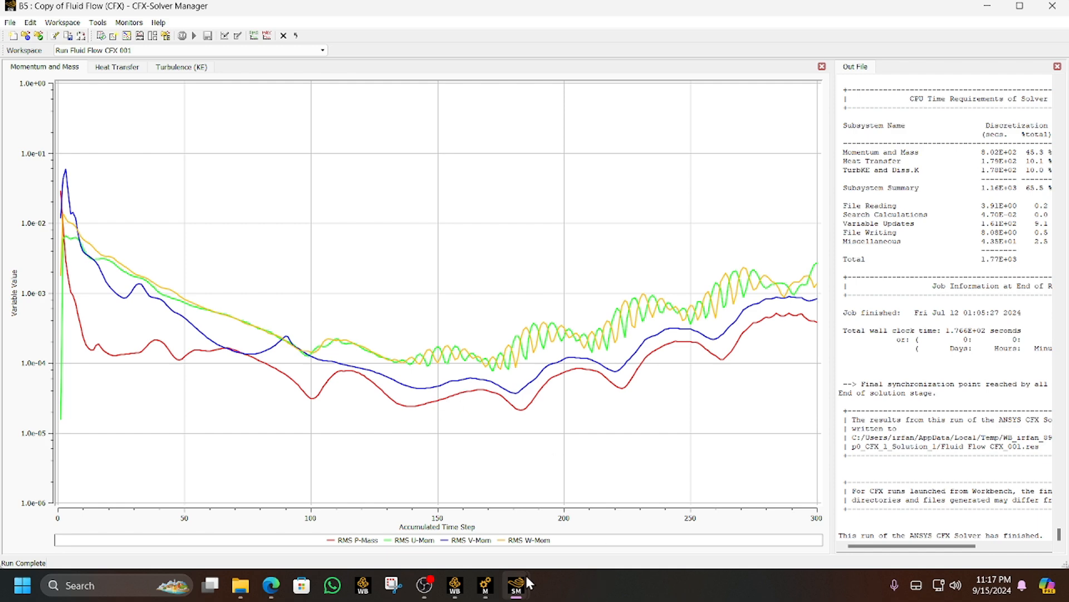
# Compare the Momentum and Mass residual plots of the two runs by alternating between their CFX-Solver Manager windows
pyautogui.moveTo(518, 583)
pyautogui.click(472, 530)
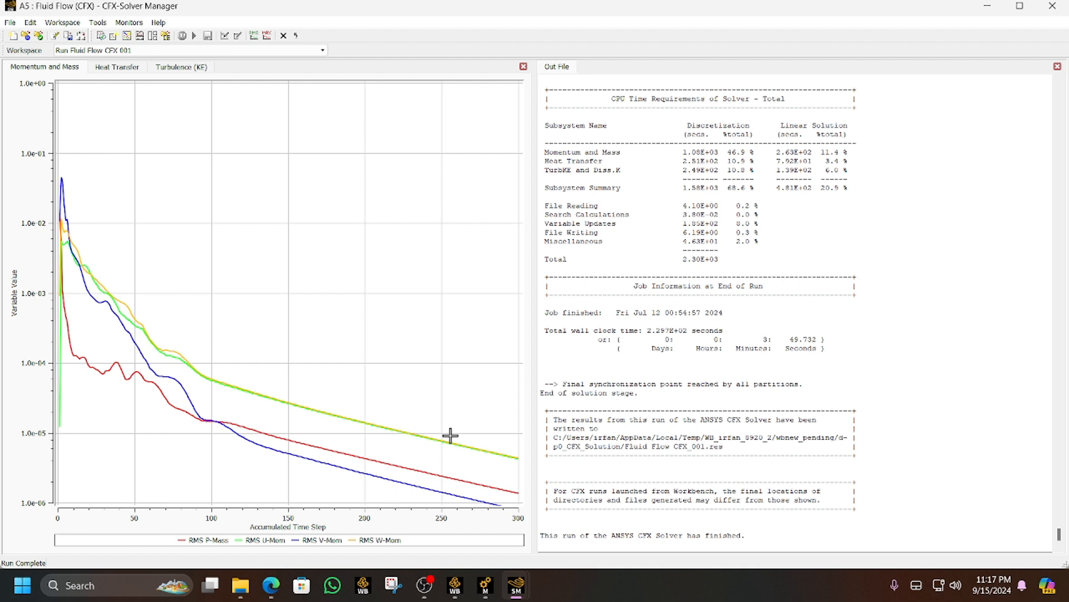
pyautogui.moveTo(505, 585)
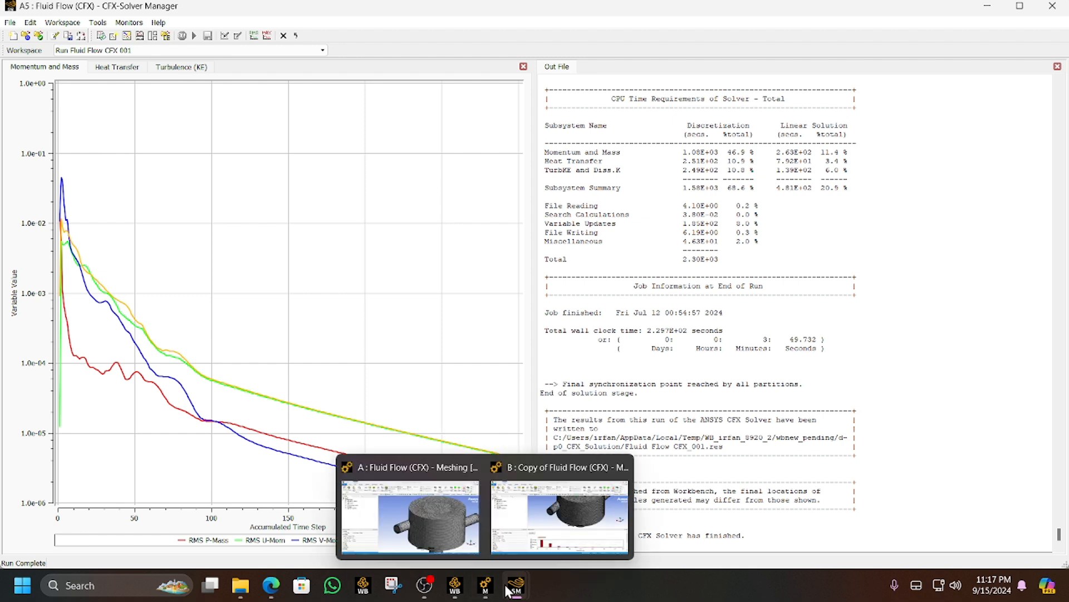
pyautogui.click(556, 549)
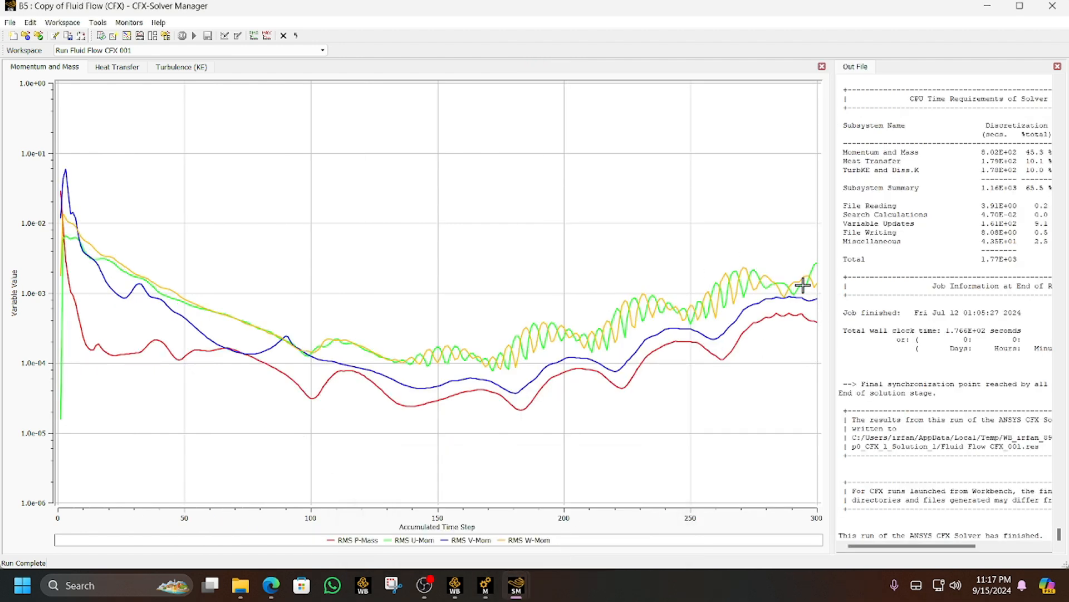
pyautogui.click(474, 551)
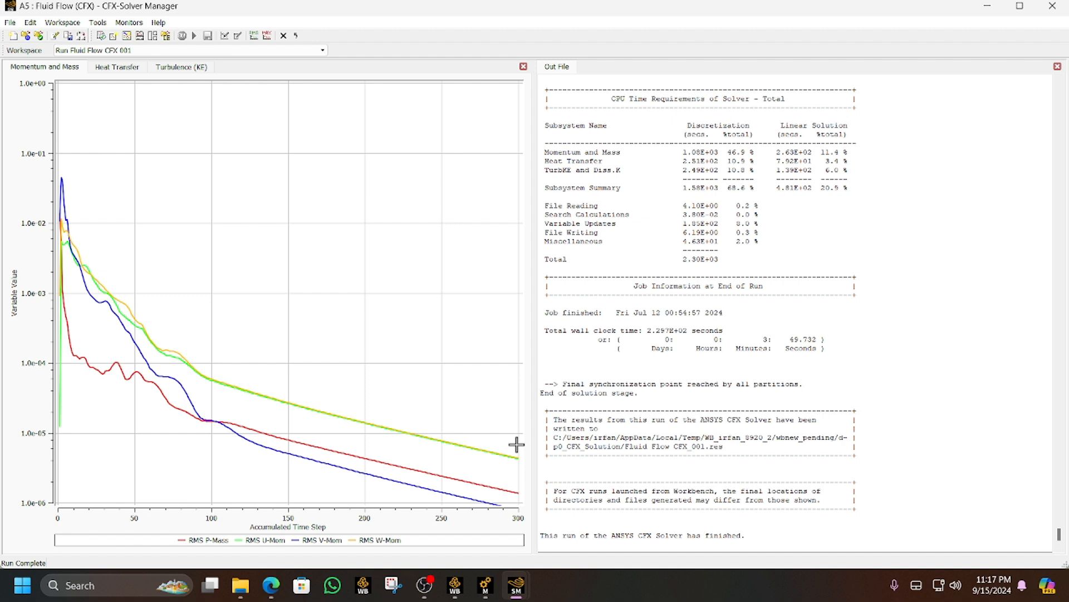
# Return to the Fluid Flow (CFX) mesh, review its Hex Dominant Method settings and select Edge Sizing
pyautogui.moveTo(485, 586)
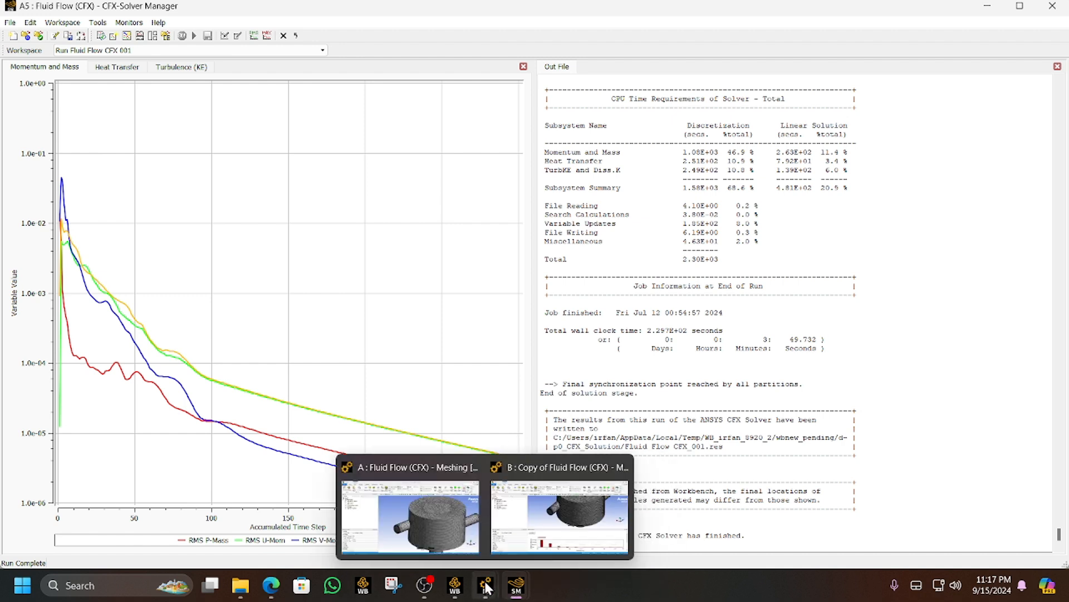
pyautogui.click(458, 502)
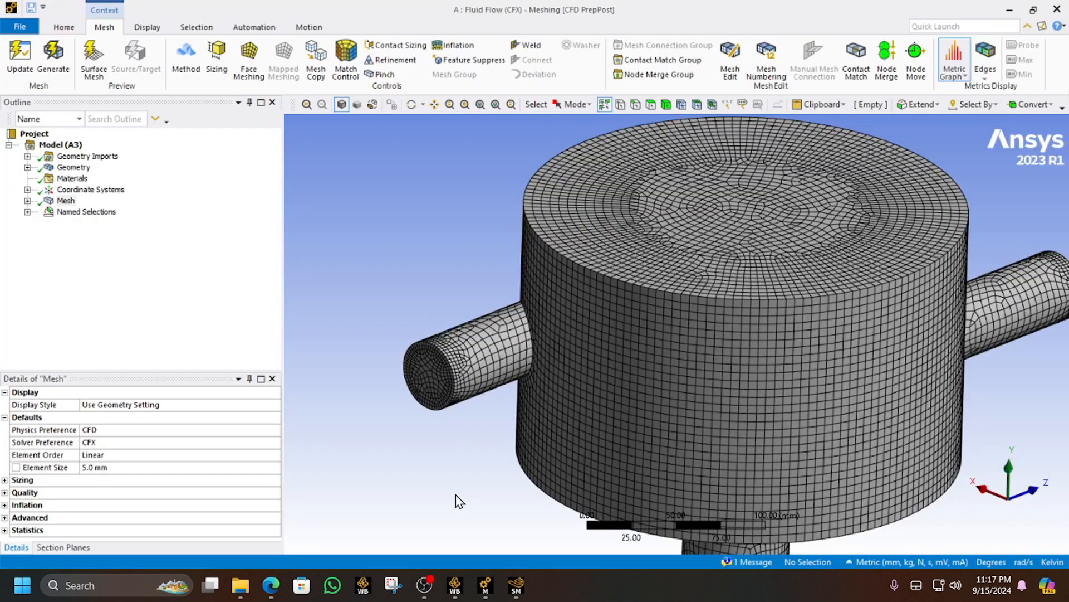
pyautogui.click(28, 201)
pyautogui.click(124, 213)
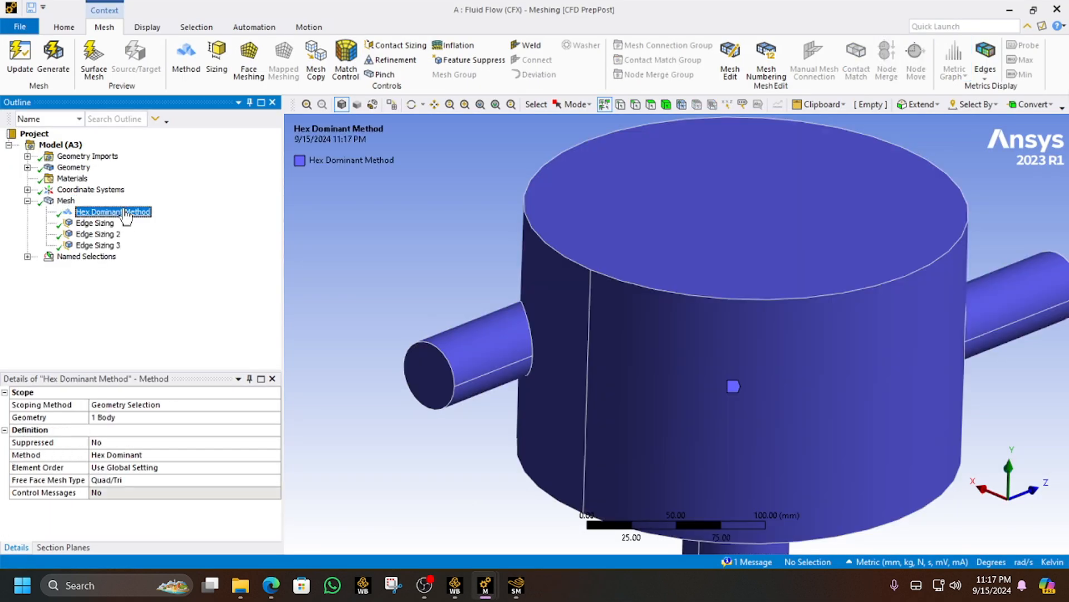
pyautogui.scroll(-2, 477, 335)
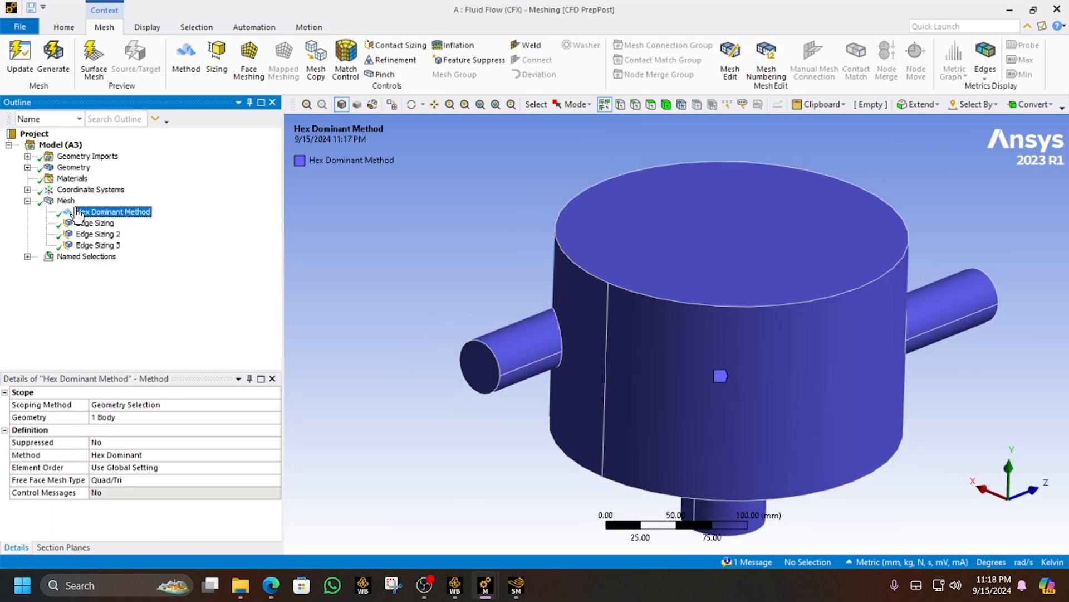
pyautogui.scroll(1, 584, 317)
pyautogui.click(86, 224)
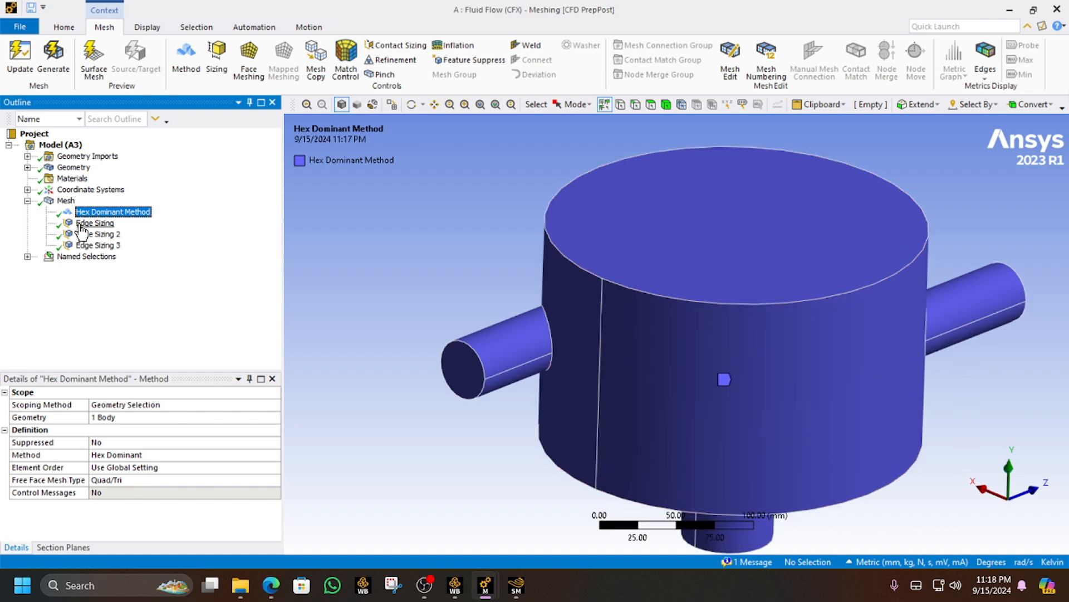
# Review the settings of Edge Sizing, Edge Sizing 2 and Edge Sizing 3 in the Fluid Flow (CFX) mesh
pyautogui.click(80, 235)
pyautogui.click(87, 245)
pyautogui.click(83, 224)
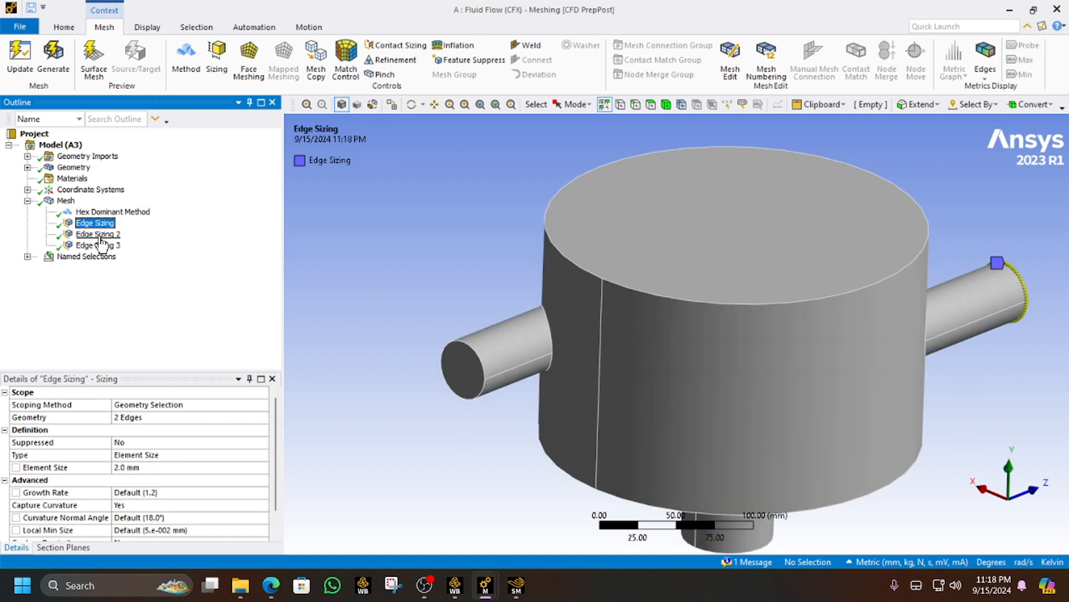
pyautogui.click(100, 235)
pyautogui.click(106, 246)
# Switch to the mesh of Copy of Fluid Flow (CFX) and check the suppression state of its Hex Dominant Method
pyautogui.moveTo(486, 585)
pyautogui.click(532, 543)
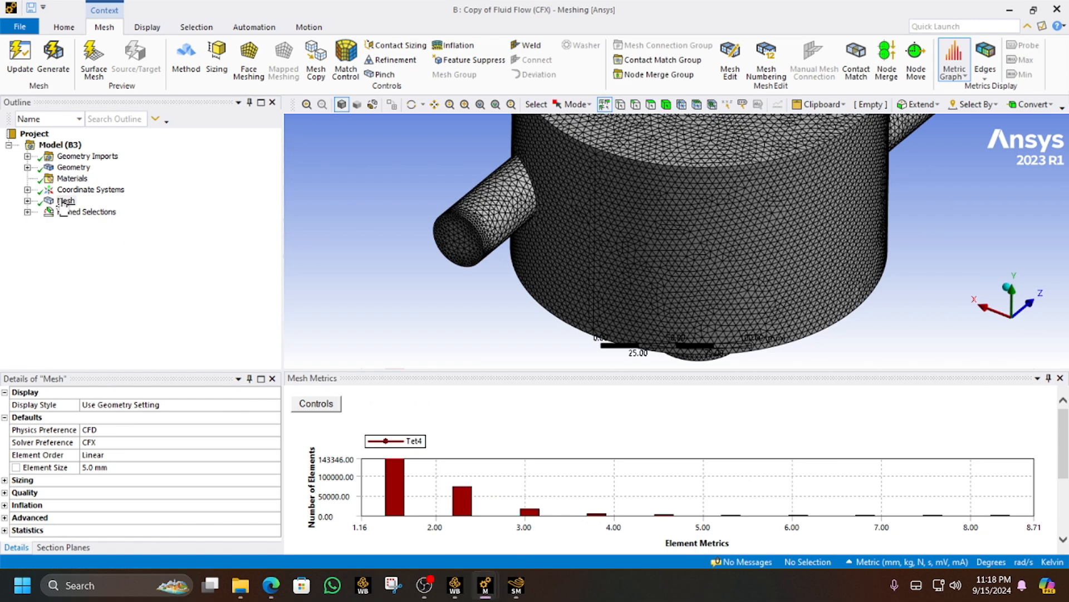
pyautogui.click(111, 212)
pyautogui.click(95, 223)
pyautogui.click(106, 212)
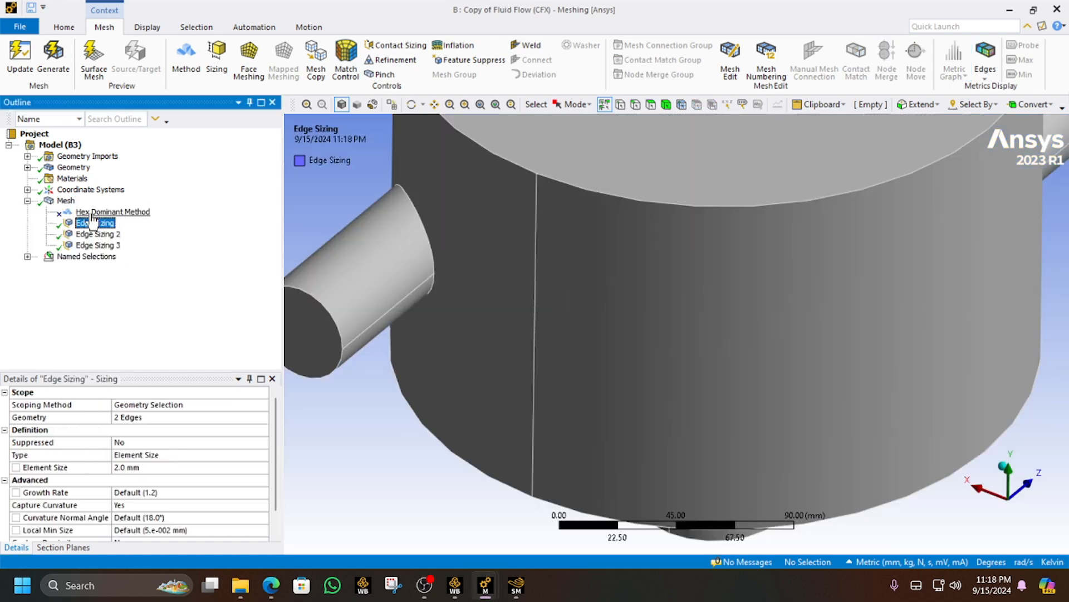
pyautogui.rightClick(91, 214)
pyautogui.click(140, 306)
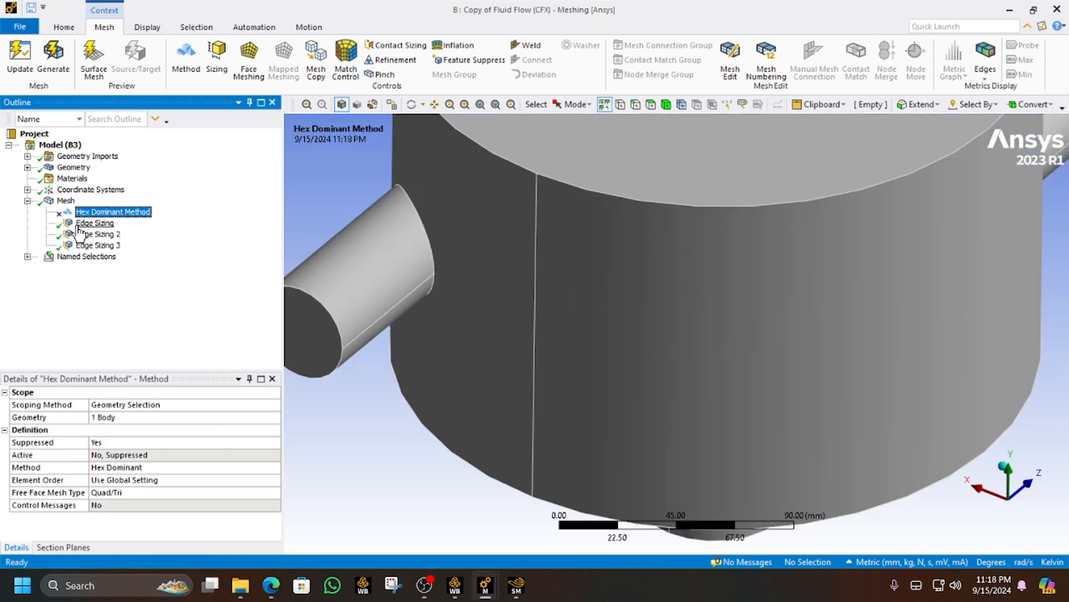
# Review the three edge sizing controls in the mesh of Copy of Fluid Flow (CFX)
pyautogui.click(81, 225)
pyautogui.click(83, 234)
pyautogui.click(95, 246)
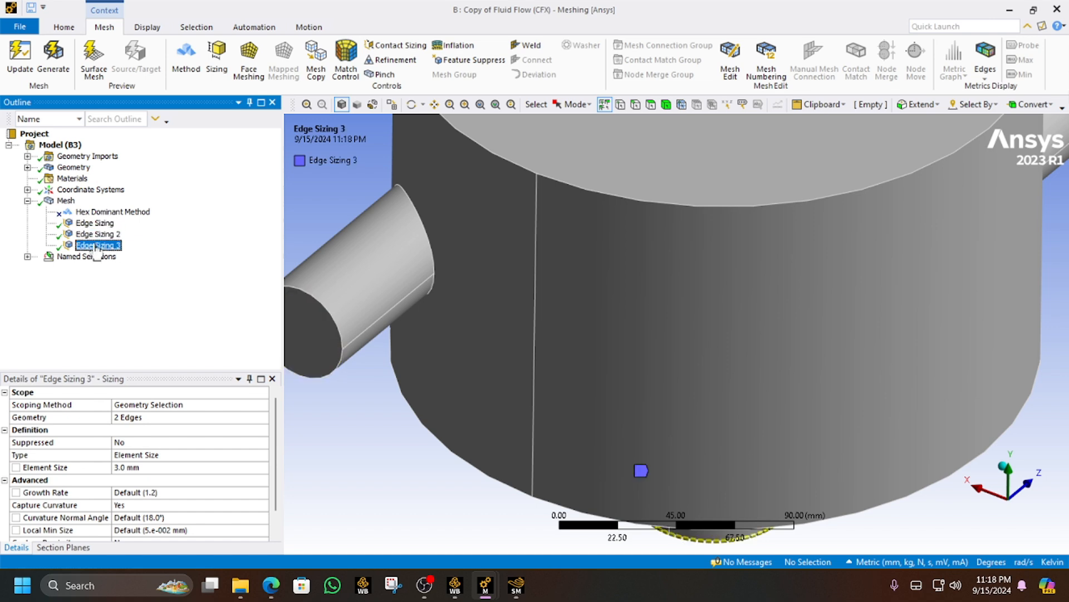
# Compare the overall meshes by displaying the one of Copy of Fluid Flow (CFX) and the one of Fluid Flow (CFX)
pyautogui.click(66, 201)
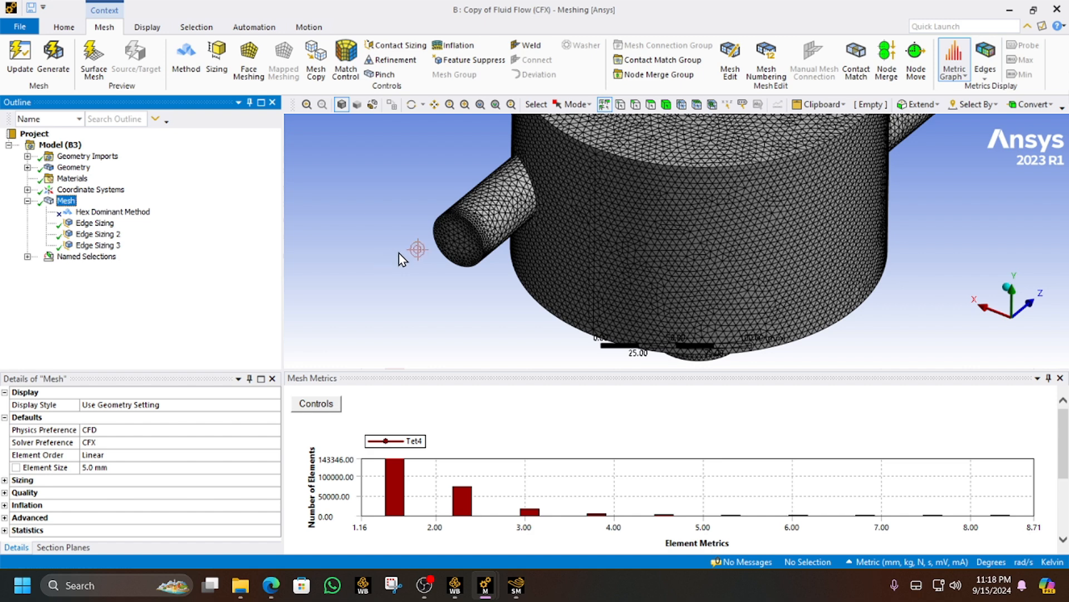
pyautogui.moveTo(485, 585)
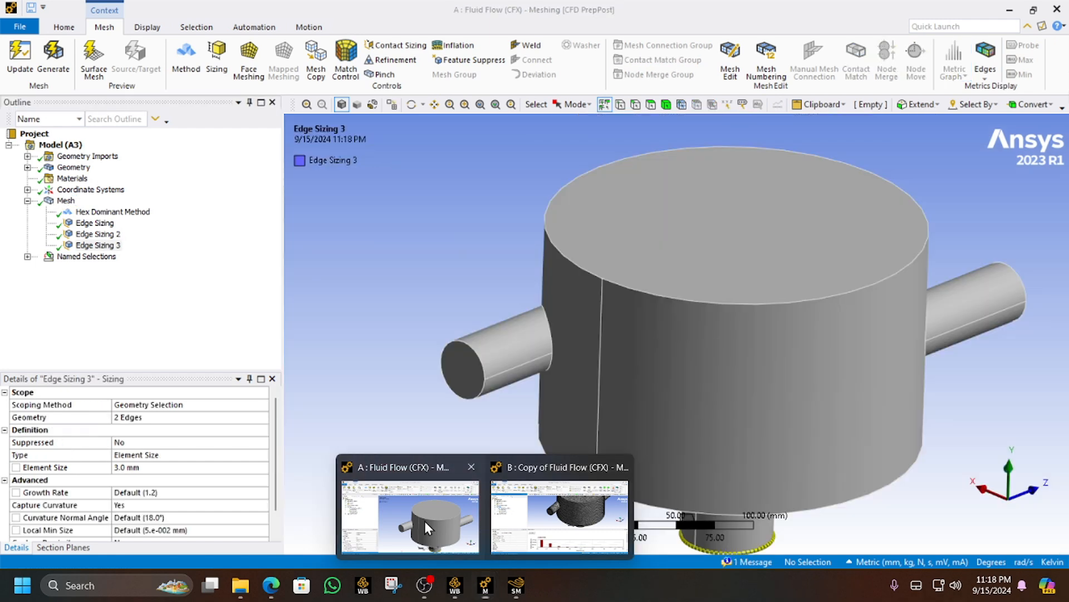
pyautogui.click(428, 527)
pyautogui.click(65, 200)
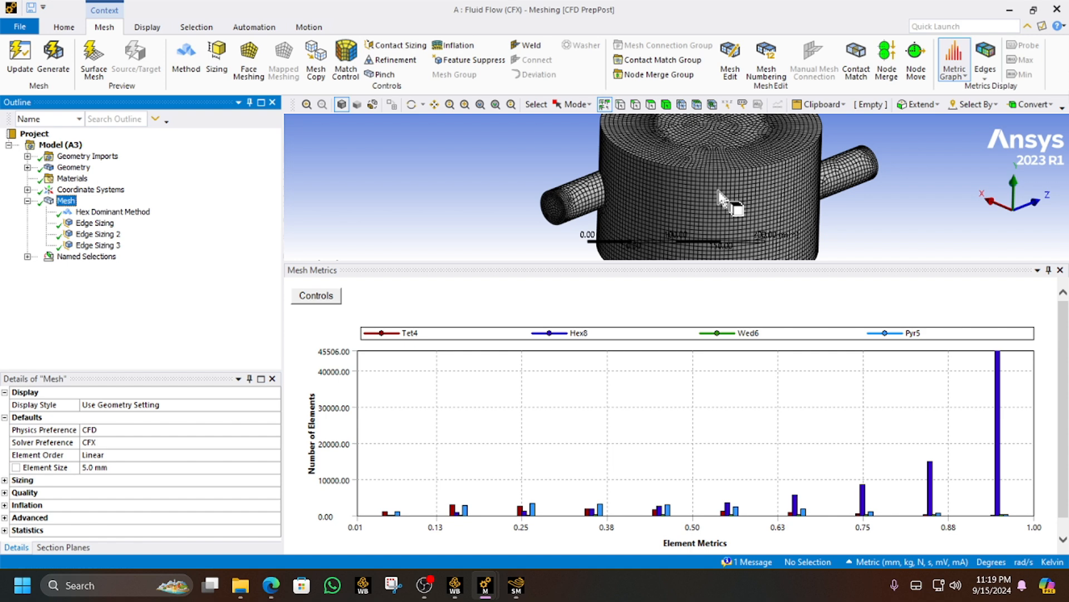
# Switch to cfx1.pdf in Microsoft Edge and go back from the Residuals page to the element metrics charts
pyautogui.click(266, 585)
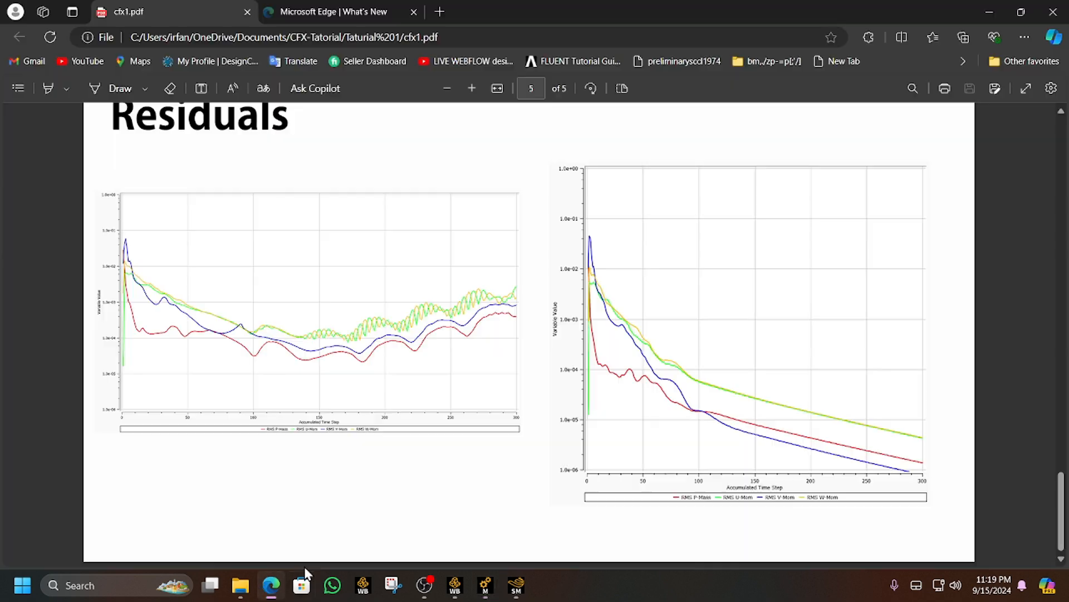
pyautogui.scroll(5, 452, 473)
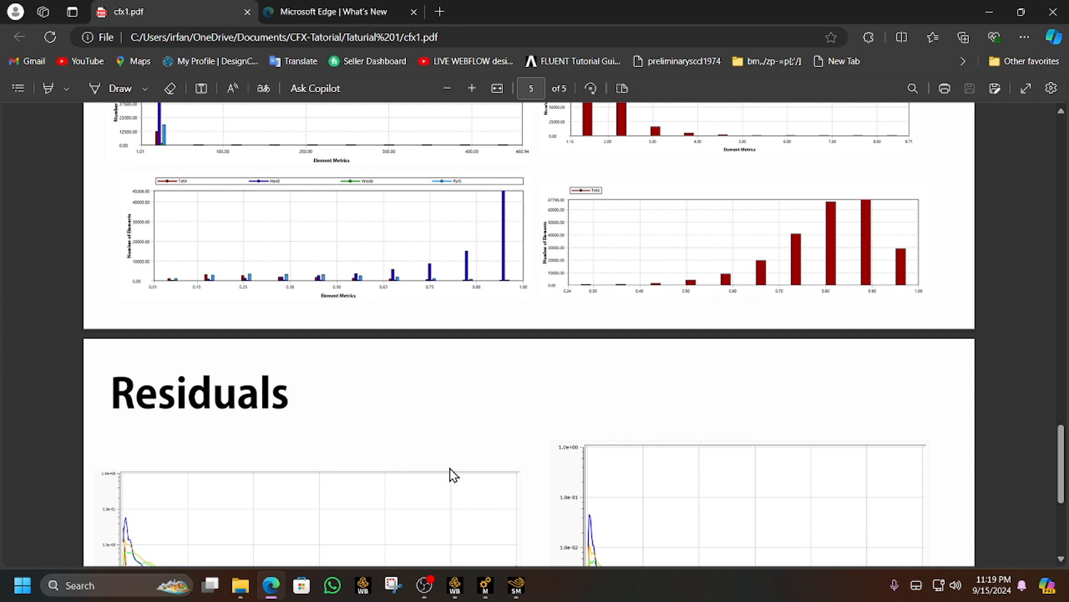